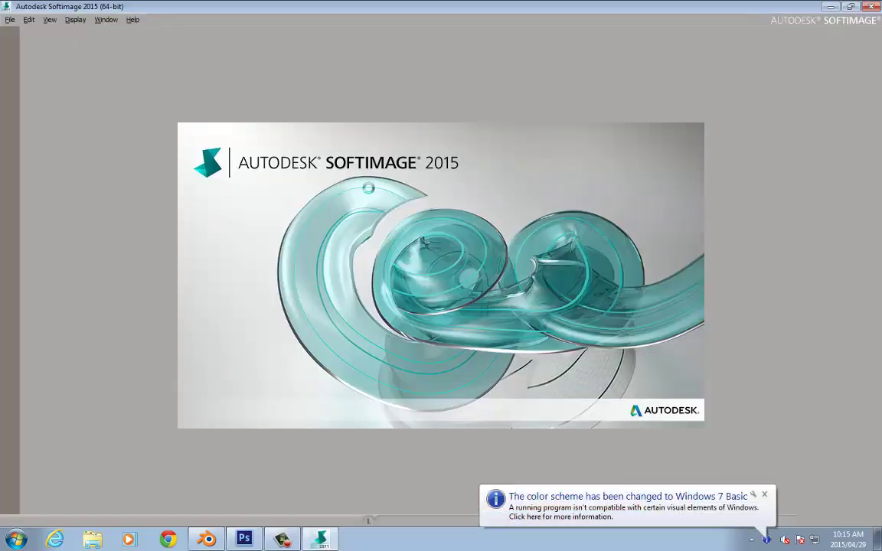
# Dismiss the startup windows and open the recent scene Bub_Fin_RigSetup_02.scn without saving the untitled scene.
pyautogui.click(765, 496)
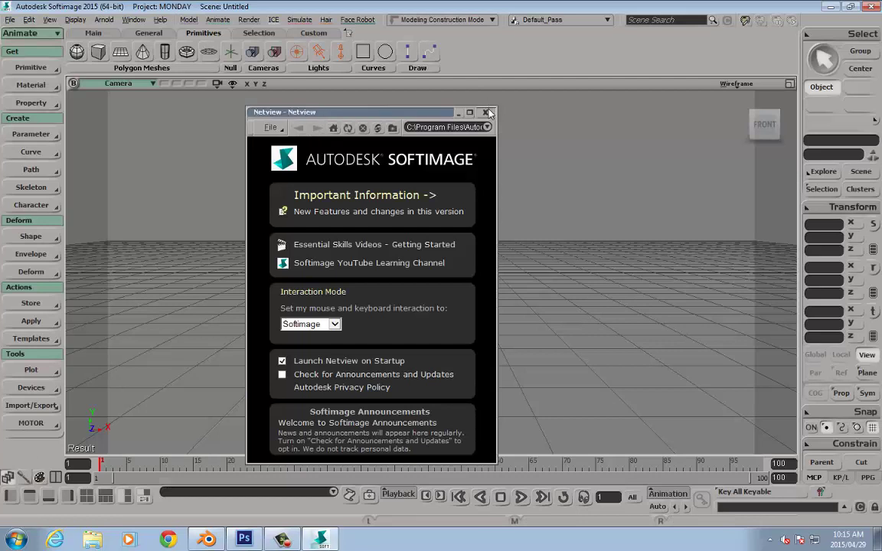
pyautogui.click(484, 112)
pyautogui.click(10, 20)
pyautogui.moveTo(38, 306)
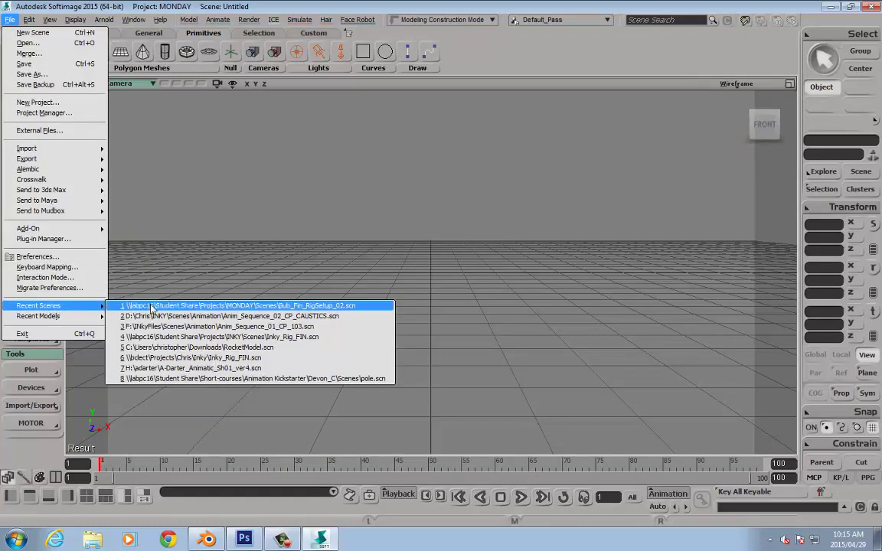
pyautogui.click(198, 306)
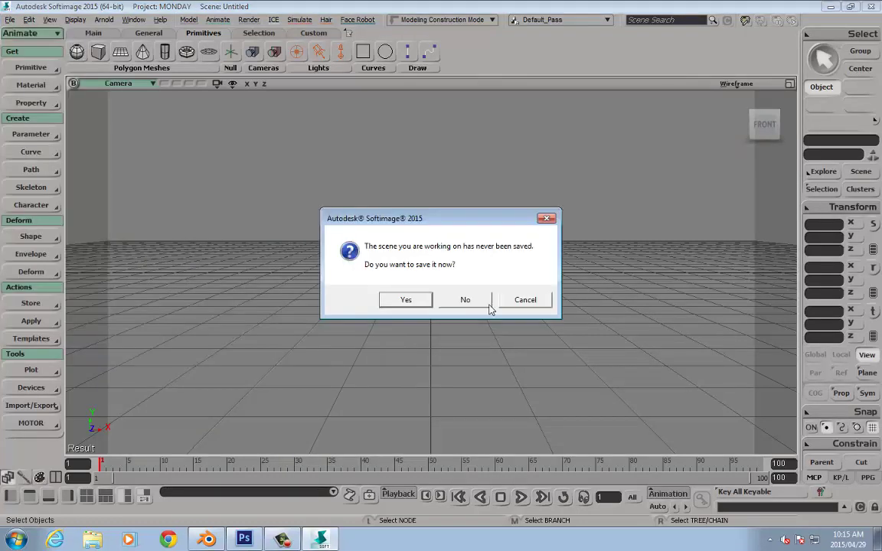
pyautogui.click(465, 300)
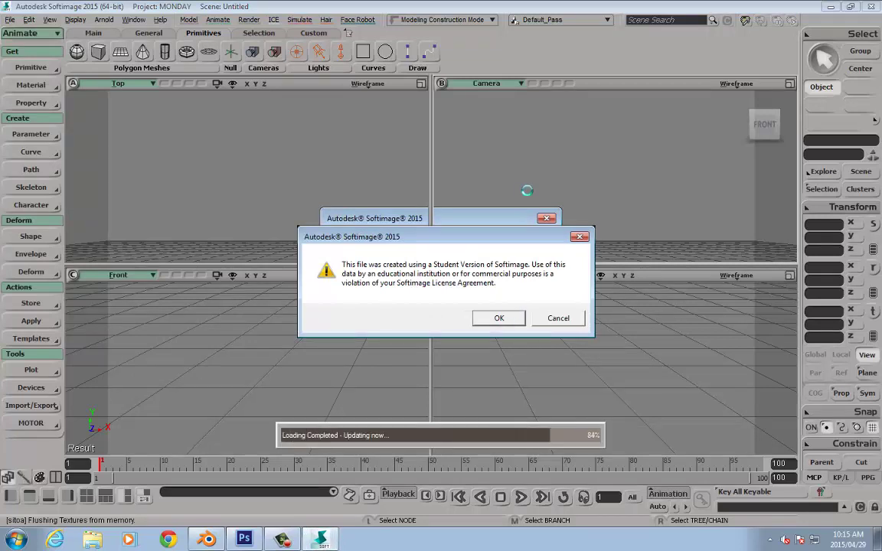
pyautogui.press('Return')
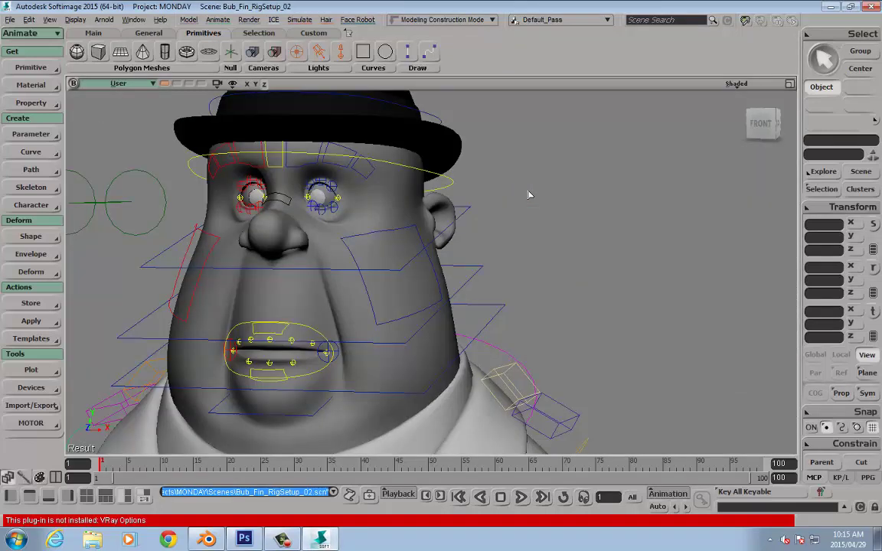
# Hide the character's hat to reveal the whole head and brow area.
pyautogui.moveTo(466, 193); pyautogui.dragTo(478, 254, button='right')
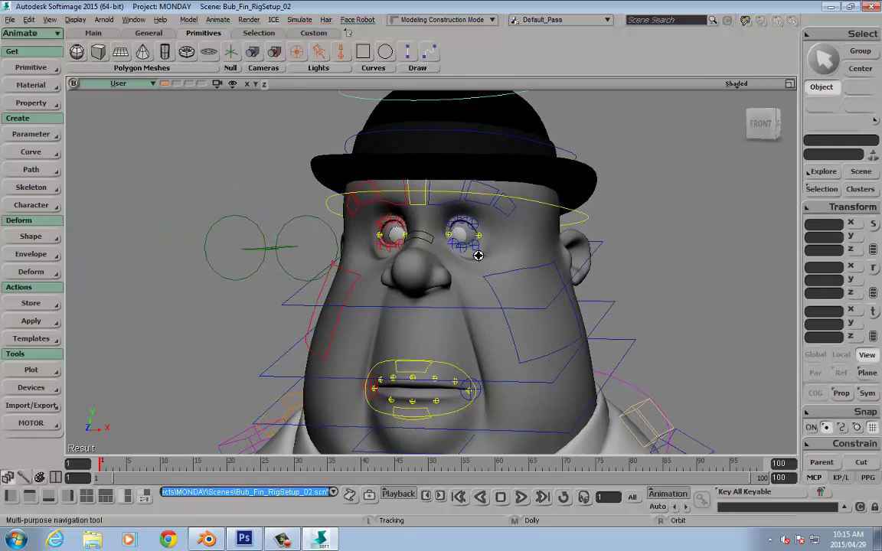
pyautogui.click(558, 181)
pyautogui.press('h')
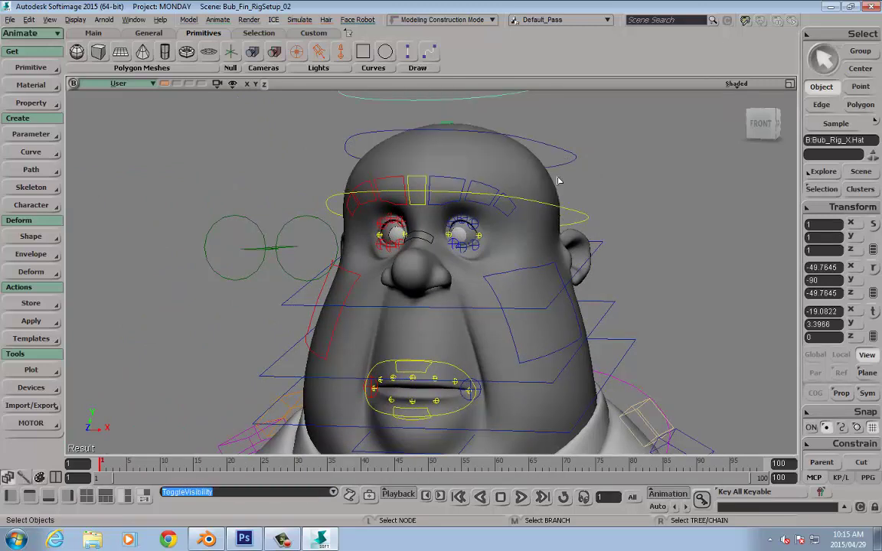
# Select the left inner brow control and display wireframe lines over the shaded head.
pyautogui.scroll(3, 539, 219)
pyautogui.moveTo(507, 217); pyautogui.dragTo(502, 249)
pyautogui.scroll(2, 506, 259)
pyautogui.moveTo(497, 262); pyautogui.dragTo(416, 219, button='right')
pyautogui.press('space')
pyautogui.click(430, 204)
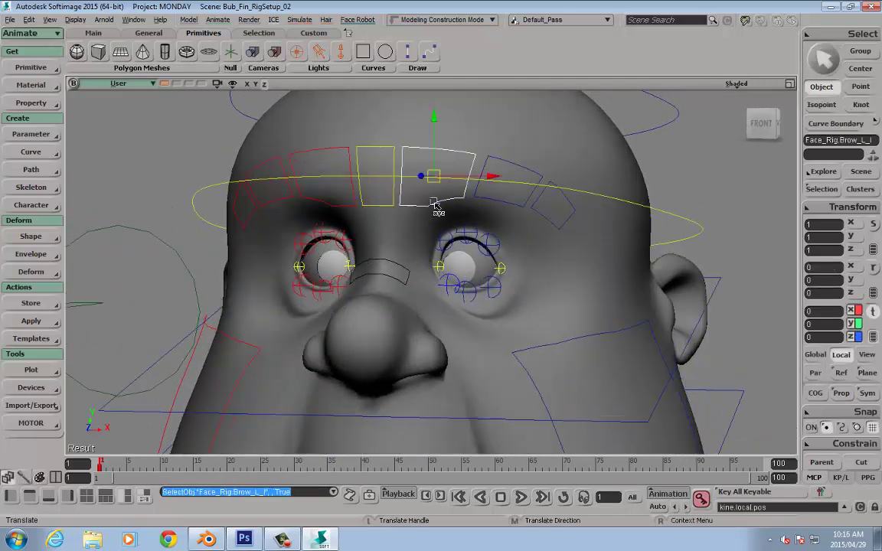
pyautogui.click(736, 84)
pyautogui.click(727, 195)
# Raise the left inner brow control to about Y 0.24.
pyautogui.press('s')
pyautogui.moveTo(551, 184)
pyautogui.mouseDown(button='right')
pyautogui.moveTo(511, 207)
pyautogui.moveTo(463, 273)
pyautogui.moveTo(246, 204)
pyautogui.mouseUp(button='right')
pyautogui.press('v')
pyautogui.moveTo(465, 153); pyautogui.dragTo(465, 107)
pyautogui.hotkey('ctrl', 'z')
pyautogui.press('space')
pyautogui.press('v')
pyautogui.moveTo(465, 169); pyautogui.dragTo(470, 141)
# Raise the left middle brow control to about Y 0.29.
pyautogui.press('space')
pyautogui.click(463, 228)
pyautogui.press('h')
pyautogui.click(536, 200)
pyautogui.press('v')
pyautogui.moveTo(538, 181); pyautogui.dragTo(541, 145)
# Lower the right inner brow control to about Y -0.21 and the right middle one to about Y -0.14.
pyautogui.press('space')
pyautogui.click(342, 225)
pyautogui.press('v')
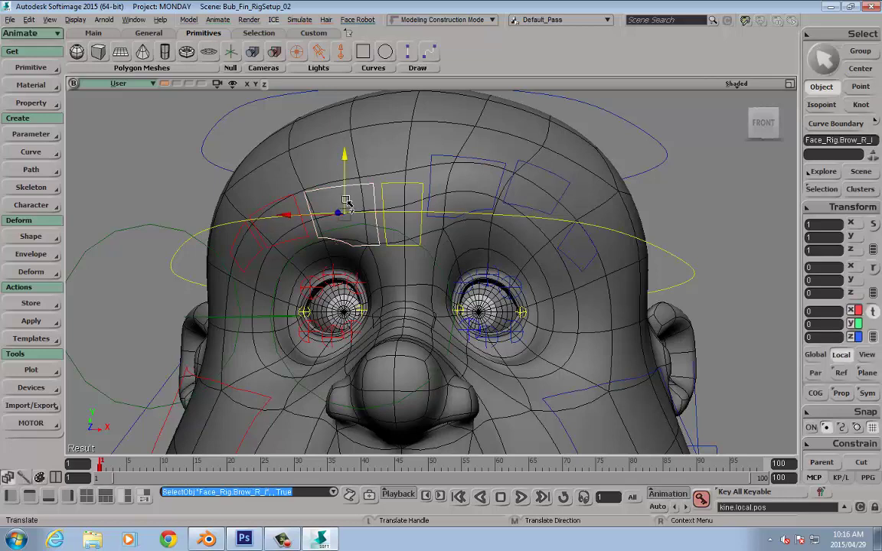
pyautogui.moveTo(310, 218); pyautogui.dragTo(309, 242)
pyautogui.press('space')
pyautogui.click(300, 241)
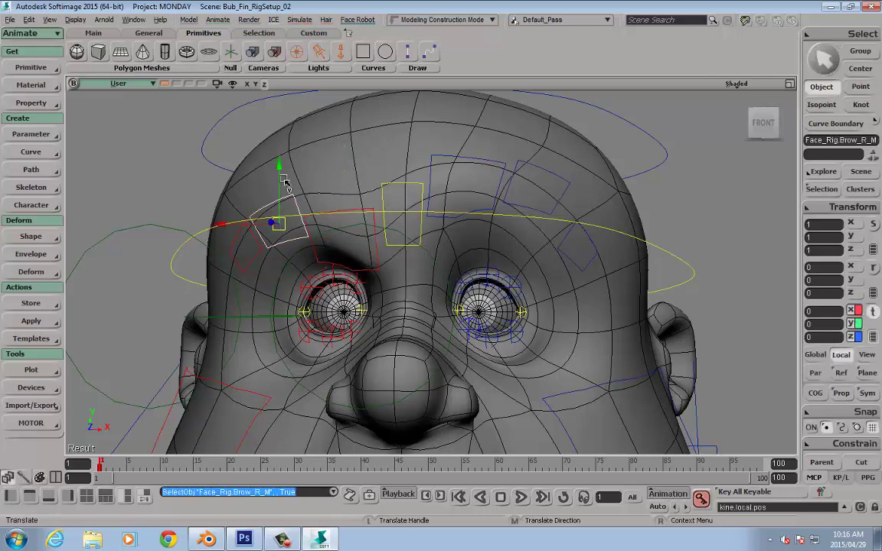
pyautogui.press('v')
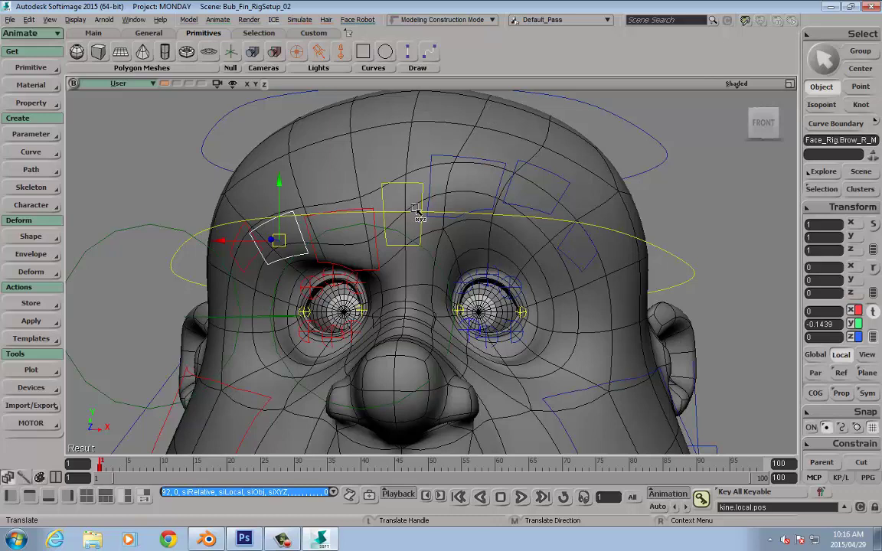
# Lower the left middle and outer brow controls together.
pyautogui.press('space')
pyautogui.click(542, 202)
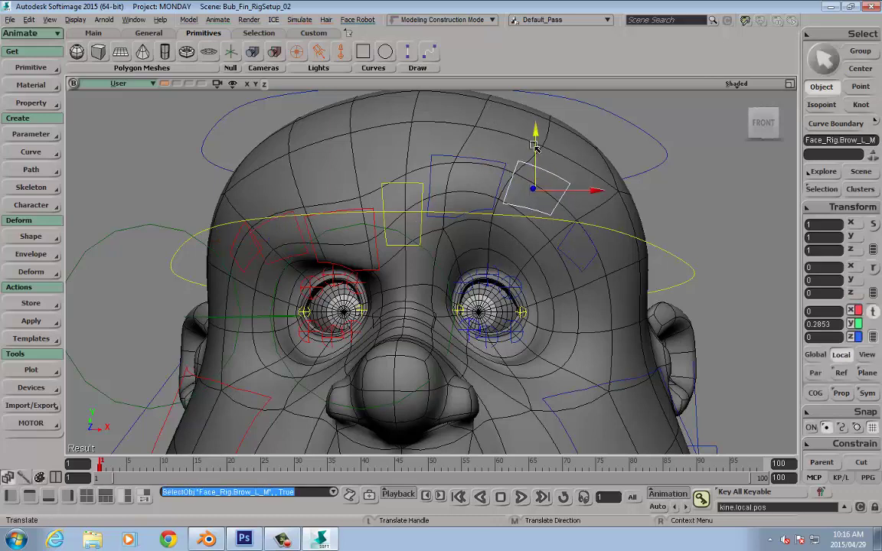
pyautogui.keyDown('shift'); pyautogui.click(566, 252); pyautogui.keyUp('shift')
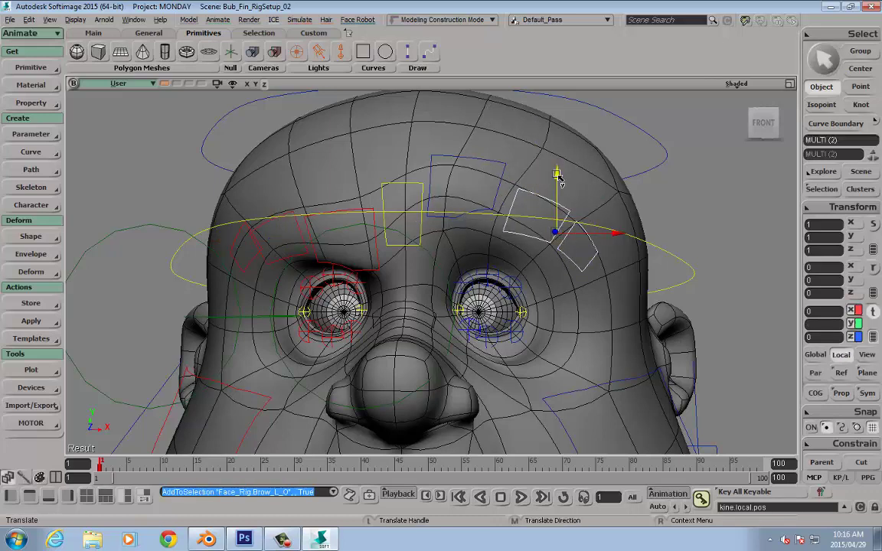
pyautogui.moveTo(557, 176); pyautogui.dragTo(558, 193)
# Raise the right inner brow control to about Y 0.03 and lower the right outer brow control.
pyautogui.press('space')
pyautogui.click(376, 265)
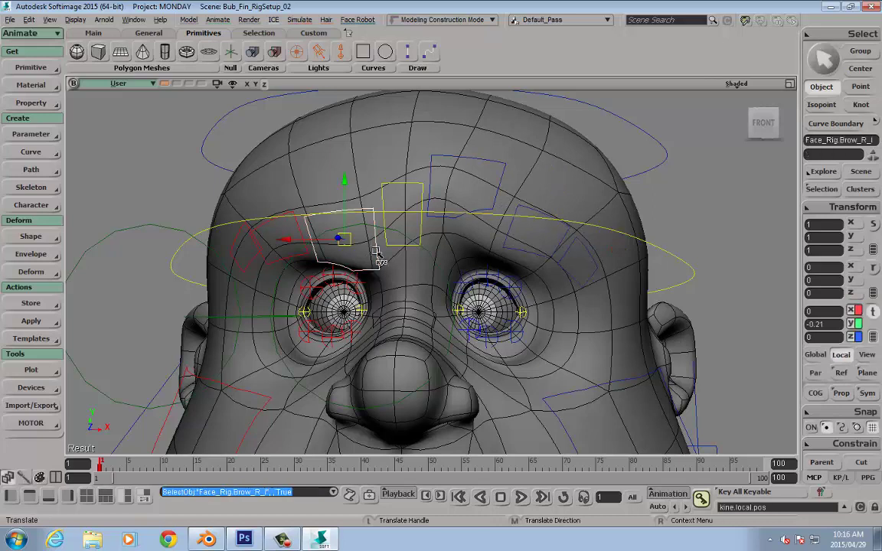
pyautogui.moveTo(351, 191); pyautogui.dragTo(351, 150)
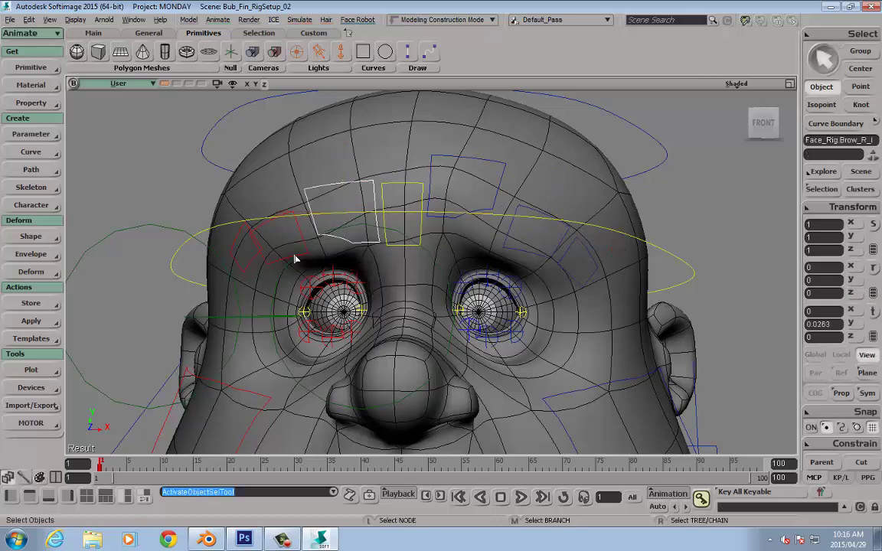
pyautogui.moveTo(305, 260); pyautogui.dragTo(258, 274)
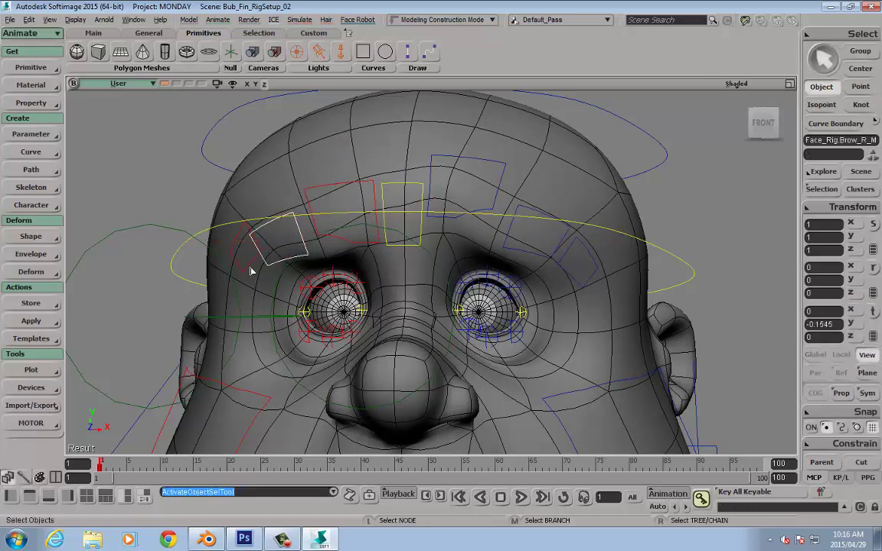
pyautogui.click(248, 269)
pyautogui.moveTo(248, 212); pyautogui.dragTo(238, 249)
# Lower the outer upper eyelid control of the left eye slightly.
pyautogui.press('s')
pyautogui.moveTo(268, 265); pyautogui.dragTo(356, 293, button='right')
pyautogui.press('s')
pyautogui.press('space')
pyautogui.scroll(3, 413, 305)
pyautogui.press('s')
pyautogui.moveTo(413, 304); pyautogui.dragTo(468, 306, button='right')
pyautogui.click(554, 285)
pyautogui.press('v')
pyautogui.moveTo(564, 239); pyautogui.dragTo(564, 256)
# Lower the middle upper eyelid control of the left eye to about Y -0.03.
pyautogui.press('space')
pyautogui.press('v')
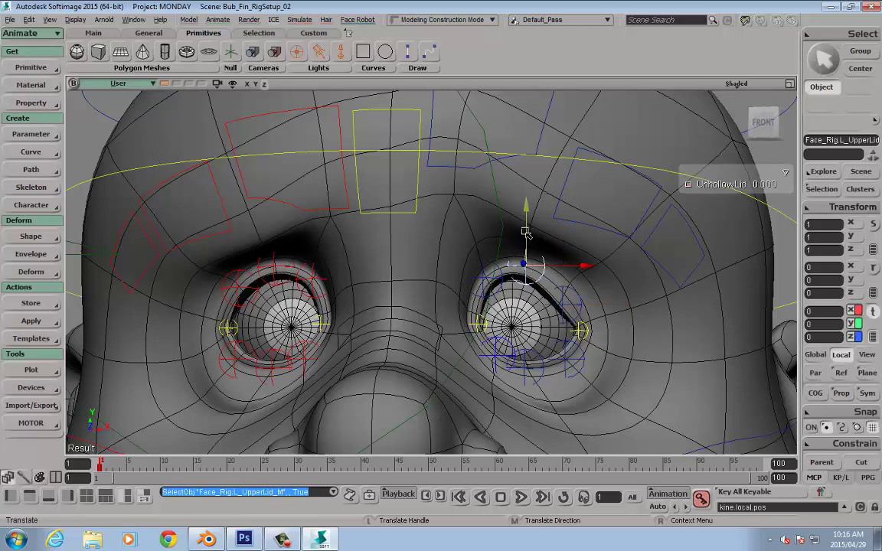
pyautogui.moveTo(528, 231); pyautogui.dragTo(532, 253)
pyautogui.press('space')
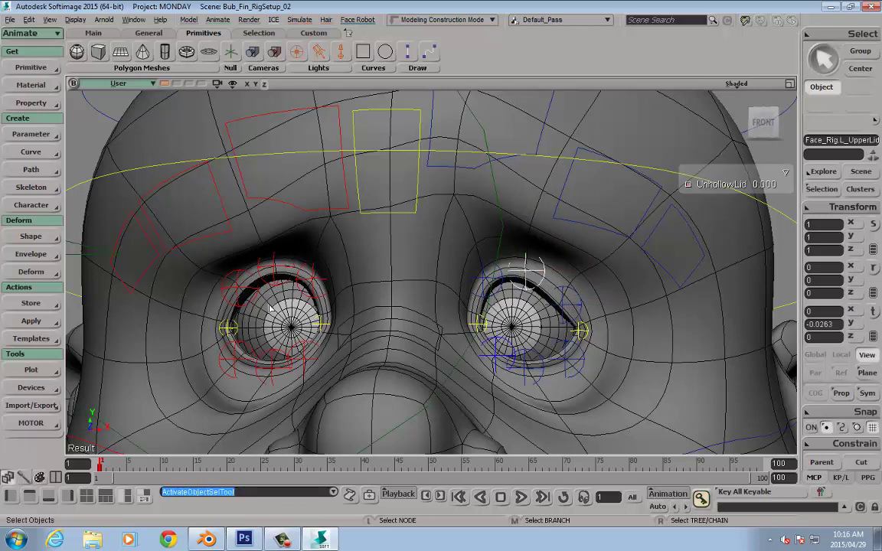
# Lower the outer and middle upper eyelid controls of the right eye.
pyautogui.click(245, 252)
pyautogui.press('v')
pyautogui.moveTo(244, 229); pyautogui.dragTo(275, 249)
pyautogui.press('space')
pyautogui.click(274, 270)
pyautogui.press('v')
pyautogui.press('space')
pyautogui.press('s')
pyautogui.moveTo(361, 258); pyautogui.dragTo(383, 268, button='middle')
pyautogui.moveTo(382, 268); pyautogui.dragTo(606, 334, button='right')
pyautogui.moveTo(606, 334); pyautogui.dragTo(528, 356, button='middle')
pyautogui.press('space')
pyautogui.click(518, 360)
pyautogui.press('v')
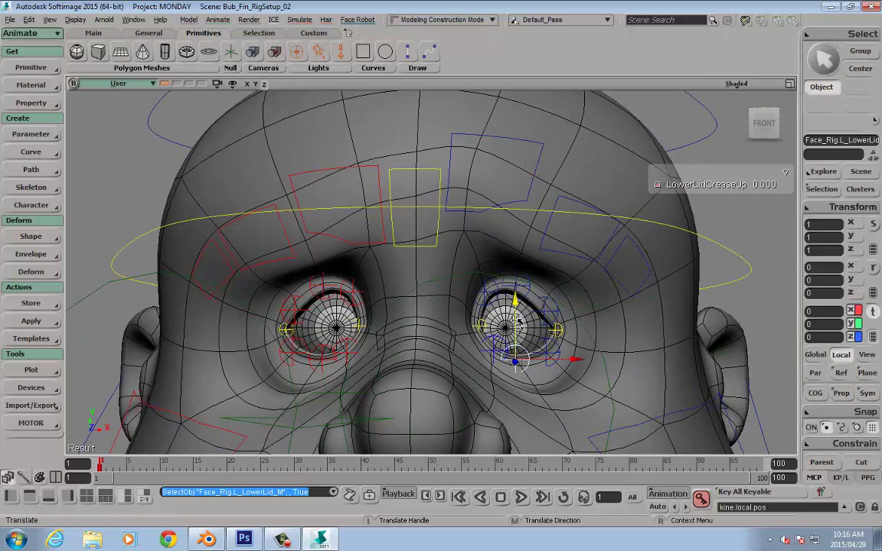
pyautogui.scroll(-2, 367, 205)
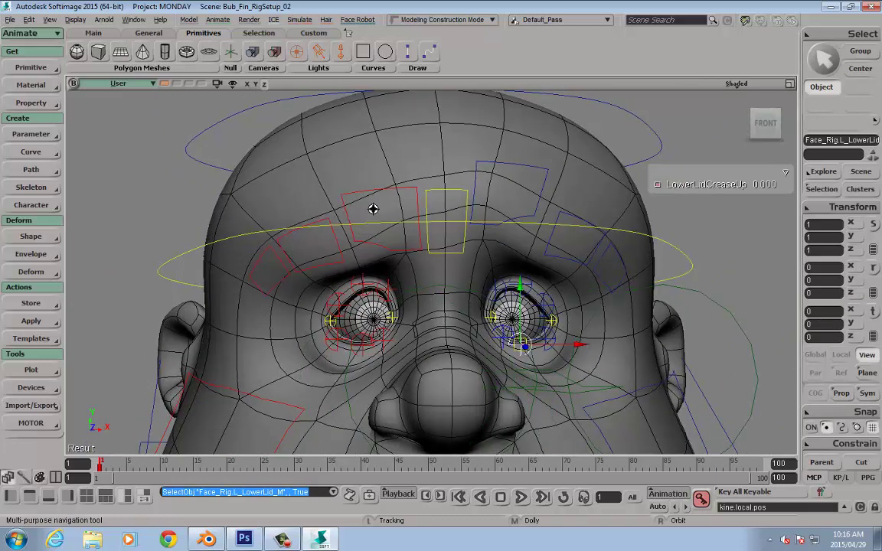
pyautogui.moveTo(691, 161); pyautogui.dragTo(393, 203, button='right')
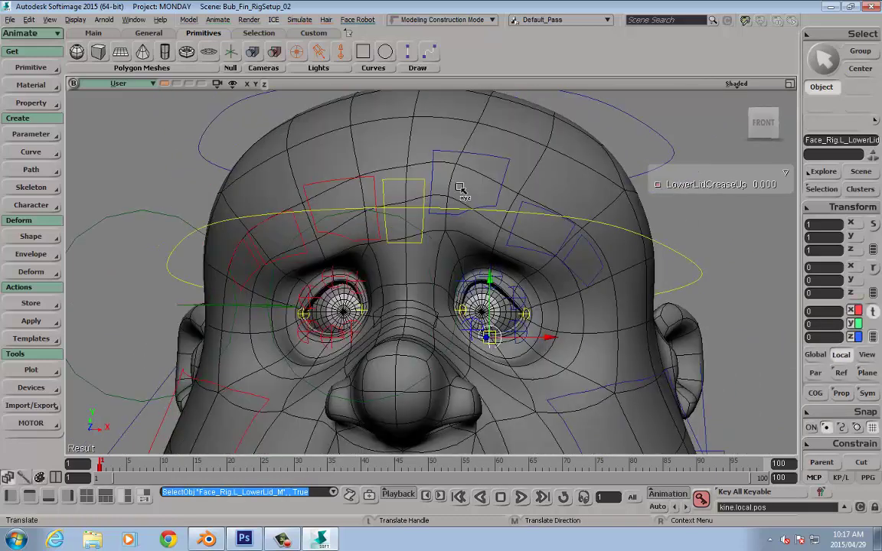
# Try a lower position for the left inner brow control and undo the move.
pyautogui.click(496, 163)
pyautogui.click(493, 156)
pyautogui.moveTo(466, 131); pyautogui.dragTo(468, 156)
pyautogui.hotkey('ctrl', 'z')
pyautogui.hotkey('ctrl', 'z')
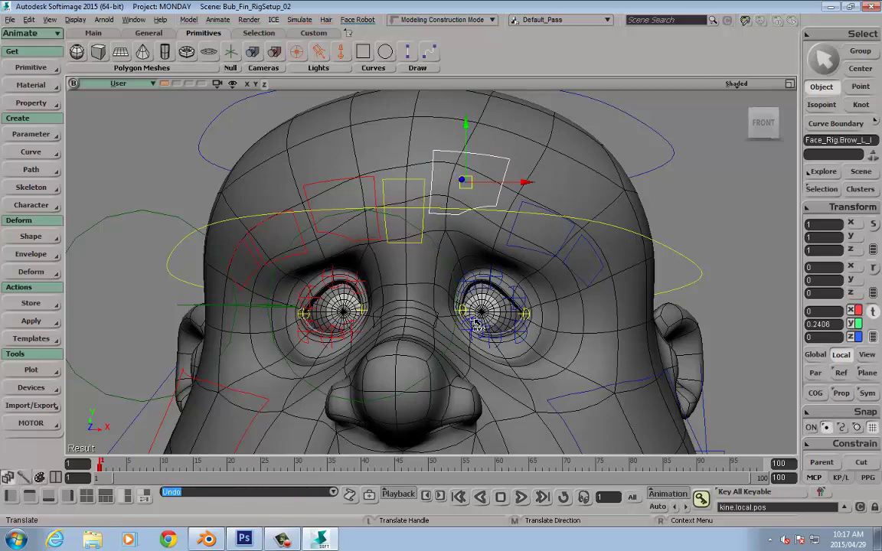
# Raise the middle upper eyelid control of the left eye to Y 0.06.
pyautogui.scroll(-5, 535, 249)
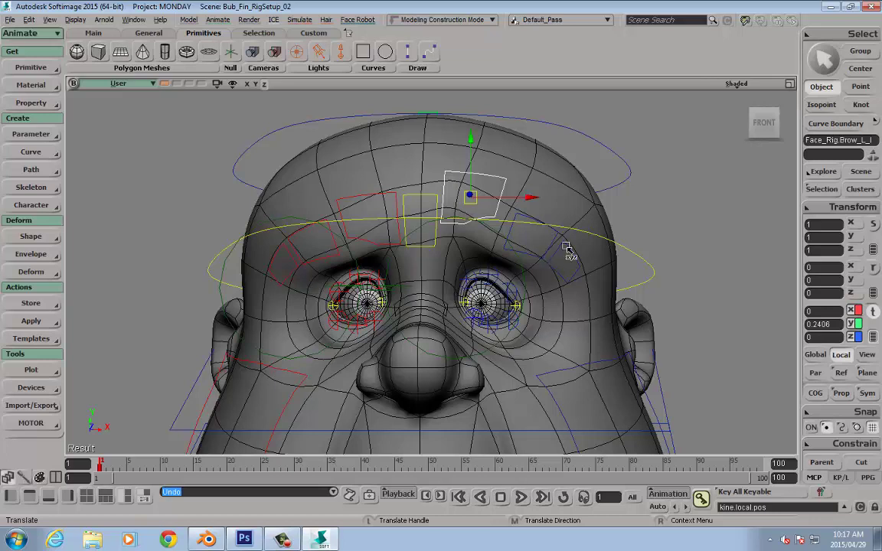
pyautogui.scroll(2, 521, 306)
pyautogui.press('space')
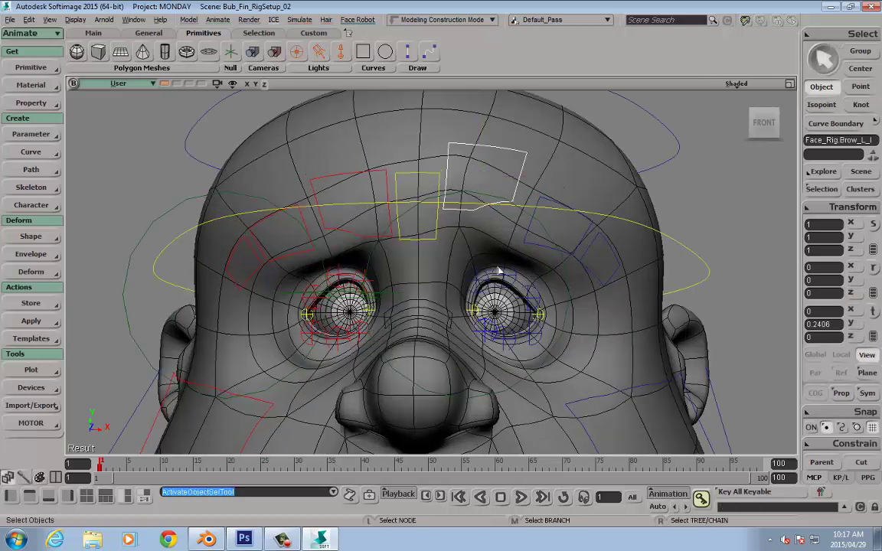
pyautogui.click(511, 283)
pyautogui.press('v')
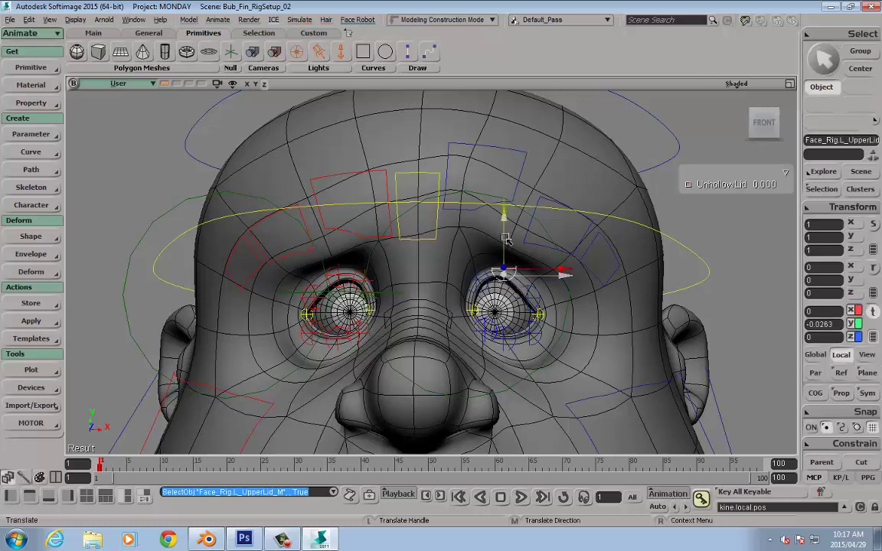
pyautogui.moveTo(505, 223); pyautogui.dragTo(511, 256)
# Raise the inner, middle and outer upper eyelid controls of the left eye together.
pyautogui.scroll(3, 511, 256)
pyautogui.press('space')
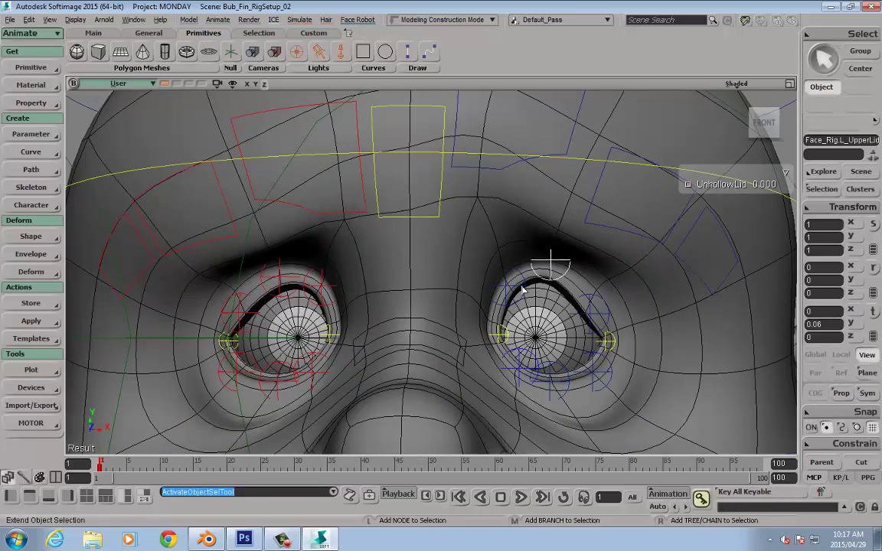
pyautogui.keyDown('shift'); pyautogui.click(521, 280); pyautogui.keyUp('shift')
pyautogui.keyDown('shift'); pyautogui.click(579, 304); pyautogui.keyUp('shift')
pyautogui.press('v')
pyautogui.moveTo(548, 253); pyautogui.dragTo(560, 207)
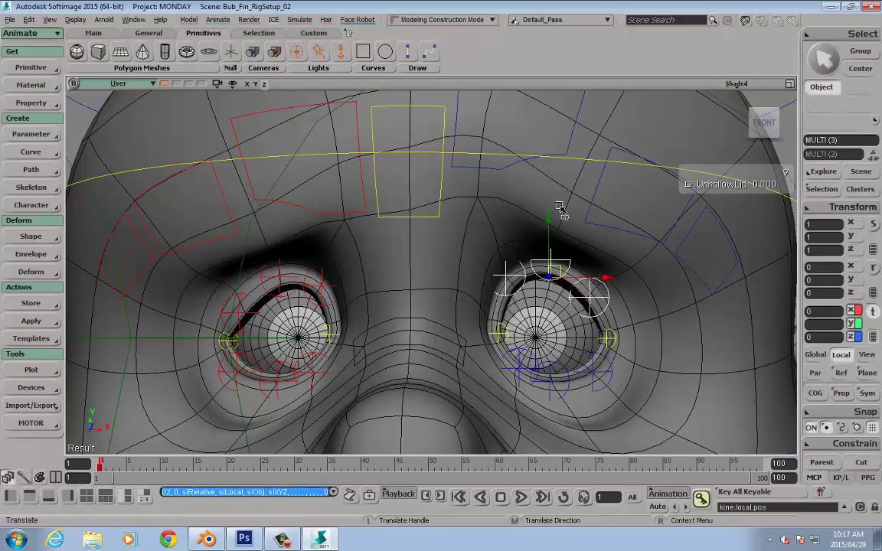
pyautogui.hotkey('ctrl', 'shift', 'r')
pyautogui.press('space')
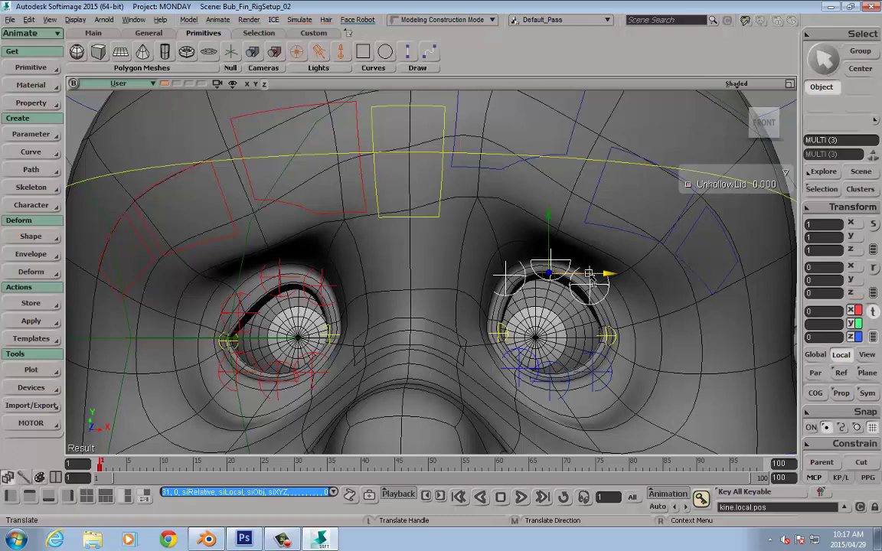
# Raise the three lower eyelid controls of the left eye together to about Y 0.09.
pyautogui.click(521, 356)
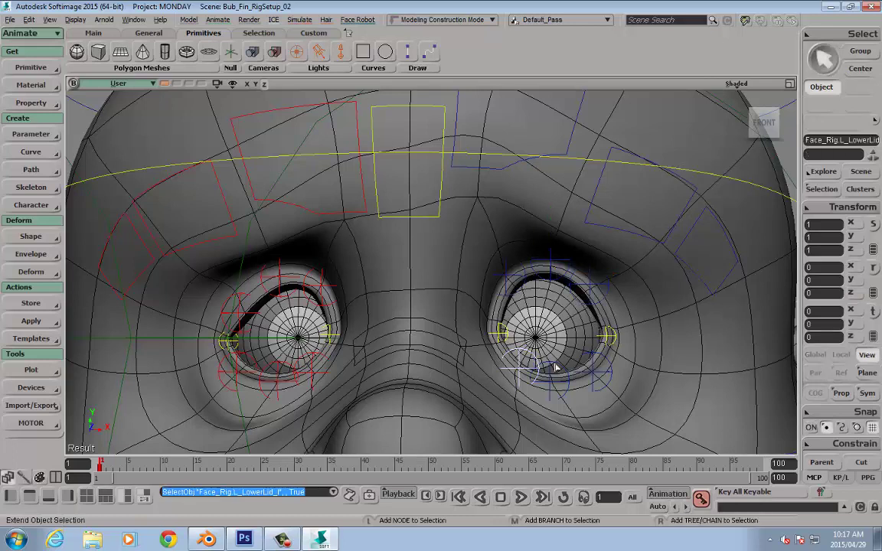
pyautogui.keyDown('shift'); pyautogui.click(517, 358); pyautogui.keyUp('shift')
pyautogui.press('v')
pyautogui.moveTo(552, 333)
pyautogui.mouseDown()
pyautogui.moveTo(554, 310)
pyautogui.moveTo(560, 337)
pyautogui.mouseUp()
pyautogui.scroll(-2, 586, 371)
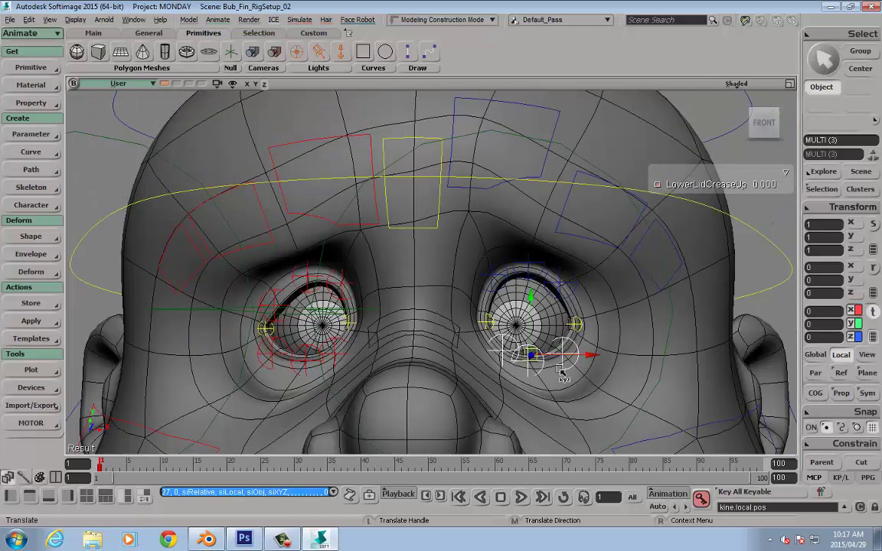
pyautogui.moveTo(532, 294); pyautogui.dragTo(533, 350)
pyautogui.press('s')
pyautogui.moveTo(450, 290); pyautogui.dragTo(450, 246)
pyautogui.press('s')
pyautogui.moveTo(479, 243); pyautogui.dragTo(461, 240, button='right')
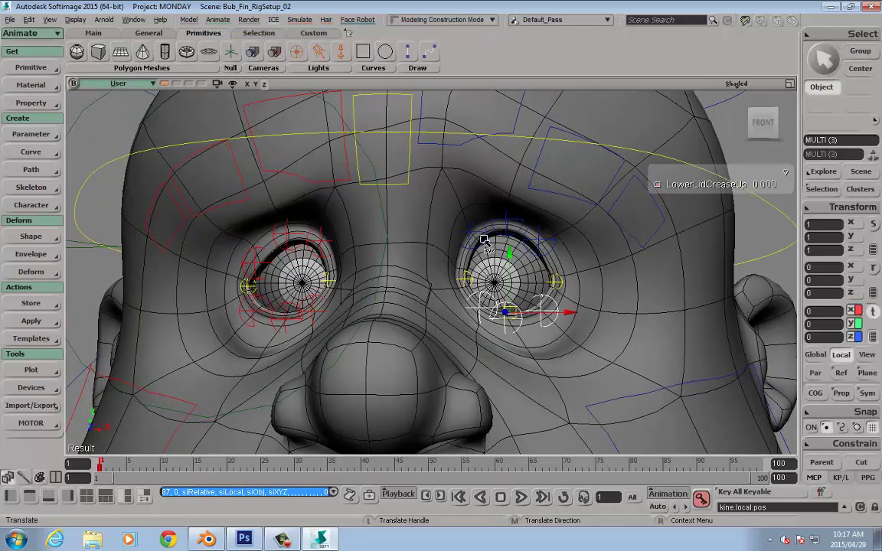
pyautogui.moveTo(463, 231); pyautogui.dragTo(464, 217, button='middle')
pyautogui.press('space')
# Raise the left cheek control and shift it sideways, to about X -0.20 and Y 0.17.
pyautogui.scroll(-4, 516, 244)
pyautogui.press('s')
pyautogui.moveTo(417, 306); pyautogui.dragTo(415, 184)
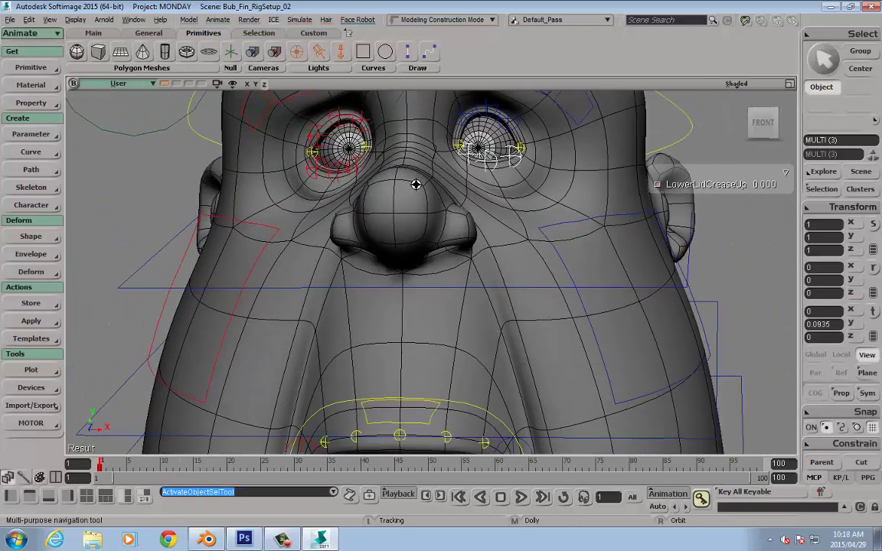
pyautogui.scroll(-2, 534, 232)
pyautogui.click(590, 231)
pyautogui.press('v')
pyautogui.moveTo(596, 254); pyautogui.dragTo(591, 200)
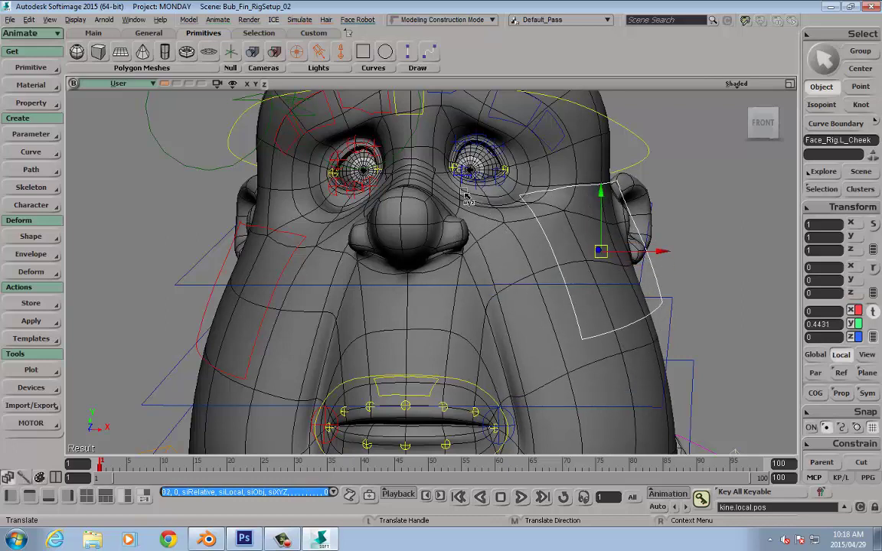
pyautogui.moveTo(601, 203); pyautogui.dragTo(600, 217)
pyautogui.moveTo(661, 265); pyautogui.dragTo(643, 288)
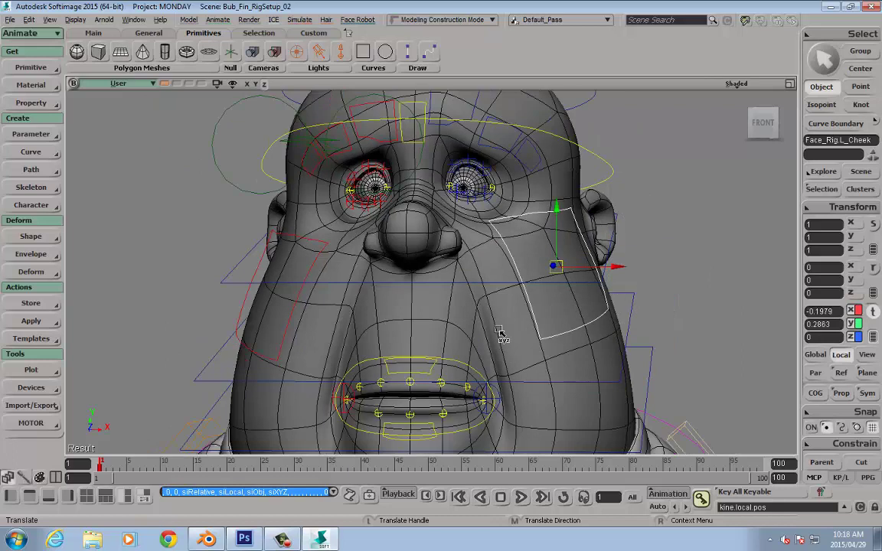
pyautogui.rightClick(493, 297)
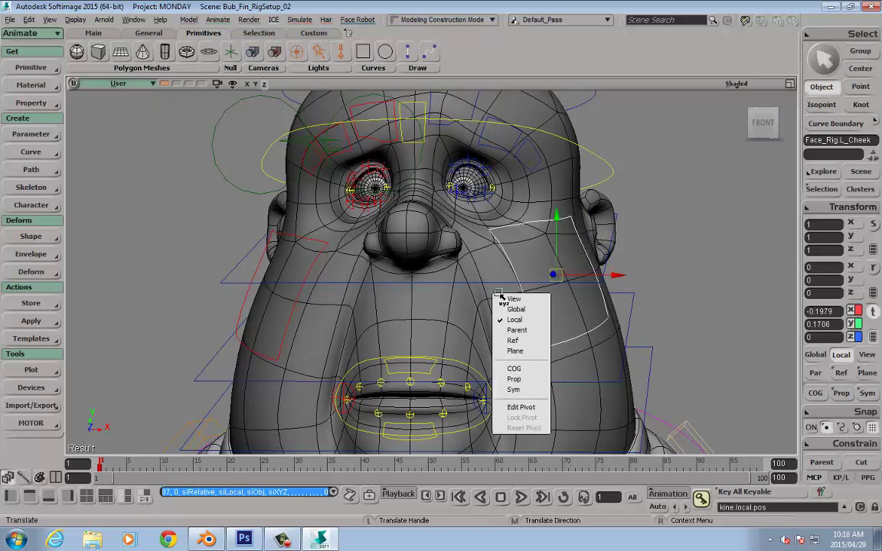
# Switch the manipulation to view orientation and raise the left cheek control to about Y 0.52.
pyautogui.rightClick(655, 183)
pyautogui.click(660, 185)
pyautogui.press('s')
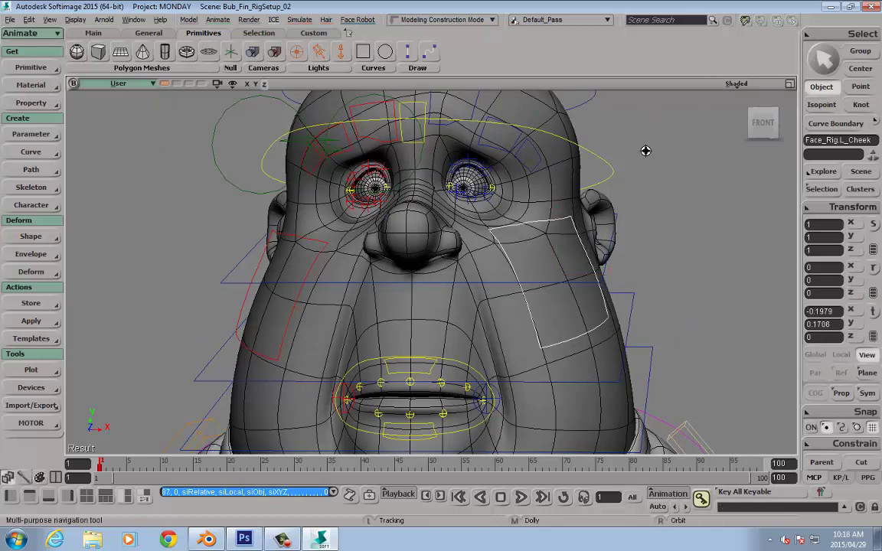
pyautogui.moveTo(588, 160); pyautogui.dragTo(456, 231, button='right')
pyautogui.scroll(2, 401, 250)
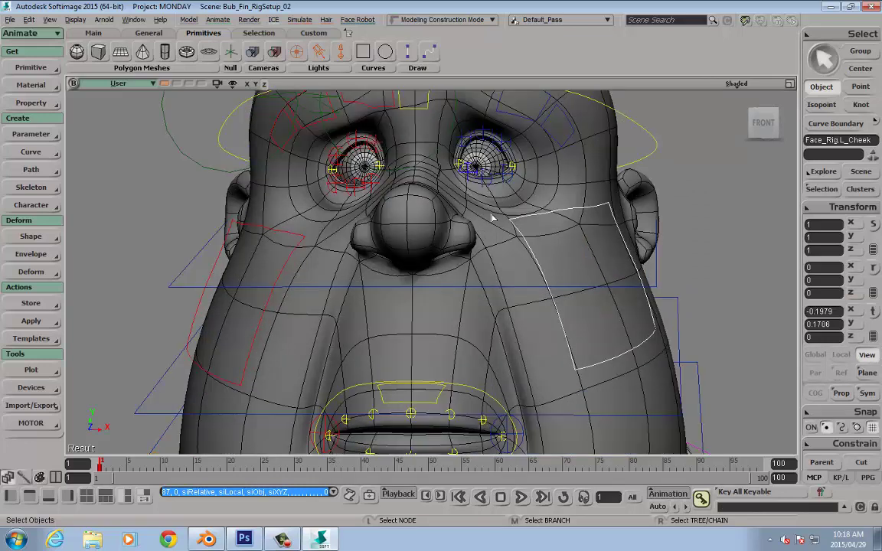
pyautogui.press('v')
pyautogui.moveTo(568, 223); pyautogui.dragTo(567, 194)
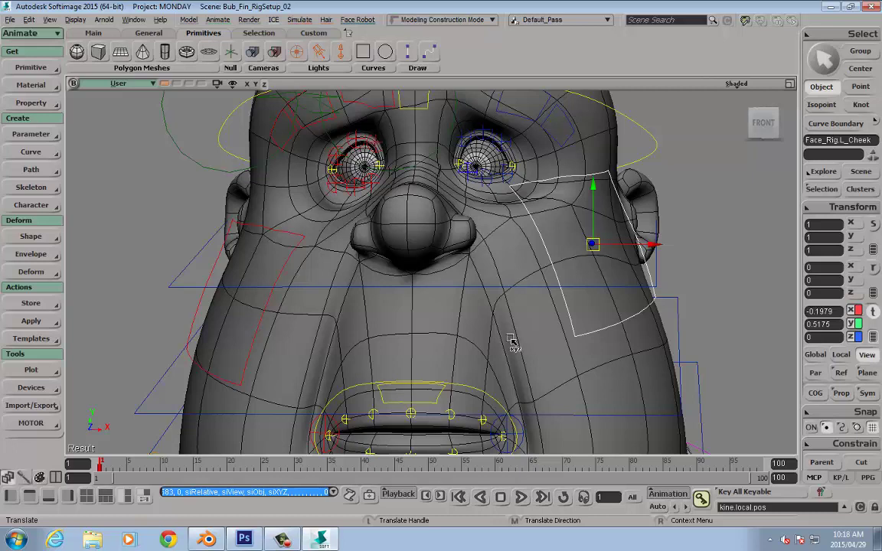
# Select the nose root control and set its Scrunch to about 0.74, checking the nose bridge from the side.
pyautogui.click(441, 177)
pyautogui.moveTo(440, 178); pyautogui.dragTo(388, 247, button='right')
pyautogui.moveTo(388, 246); pyautogui.dragTo(327, 246)
pyautogui.moveTo(754, 185); pyautogui.dragTo(780, 185)
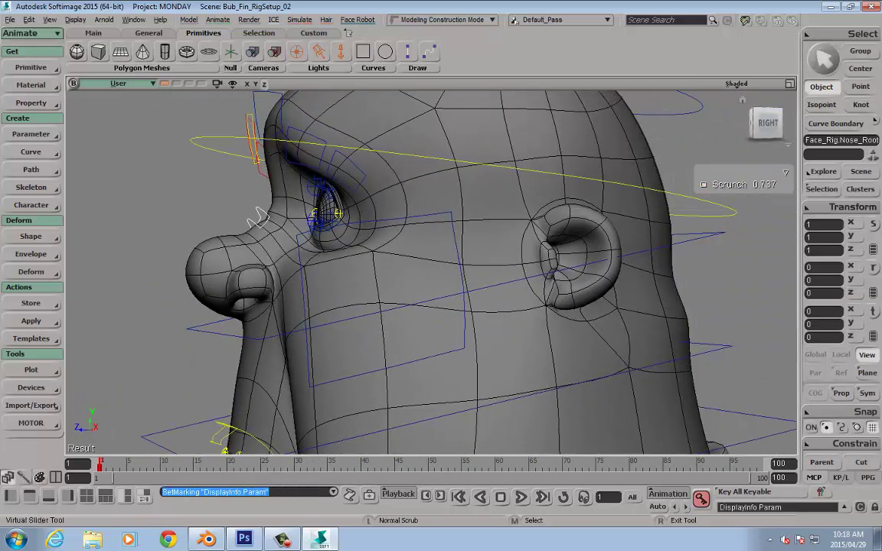
pyautogui.moveTo(260, 218); pyautogui.dragTo(278, 223)
pyautogui.moveTo(253, 219); pyautogui.dragTo(309, 216, button='right')
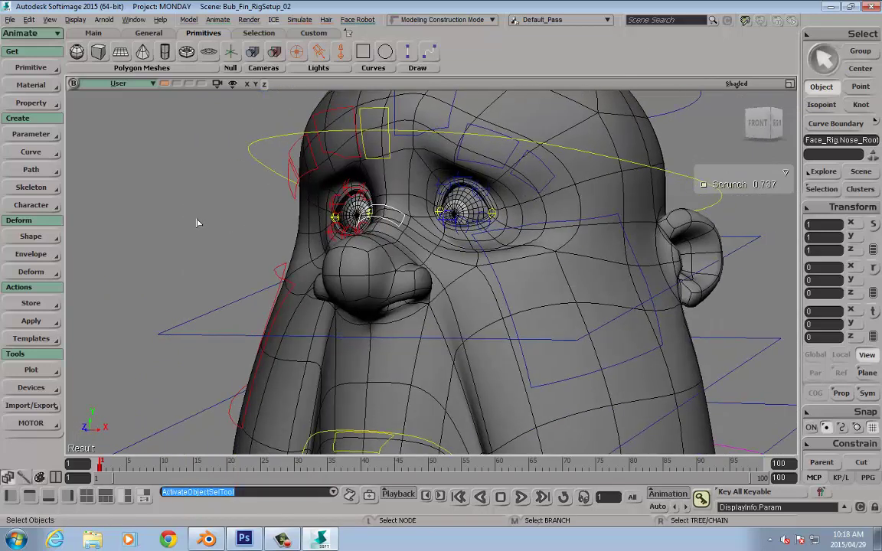
# Examine the scrunched nose bridge and the surrounding eye area from several angles.
pyautogui.moveTo(221, 206); pyautogui.dragTo(222, 209)
pyautogui.press('s')
pyautogui.moveTo(176, 206); pyautogui.dragTo(237, 212, button='right')
pyautogui.scroll(3, 555, 250)
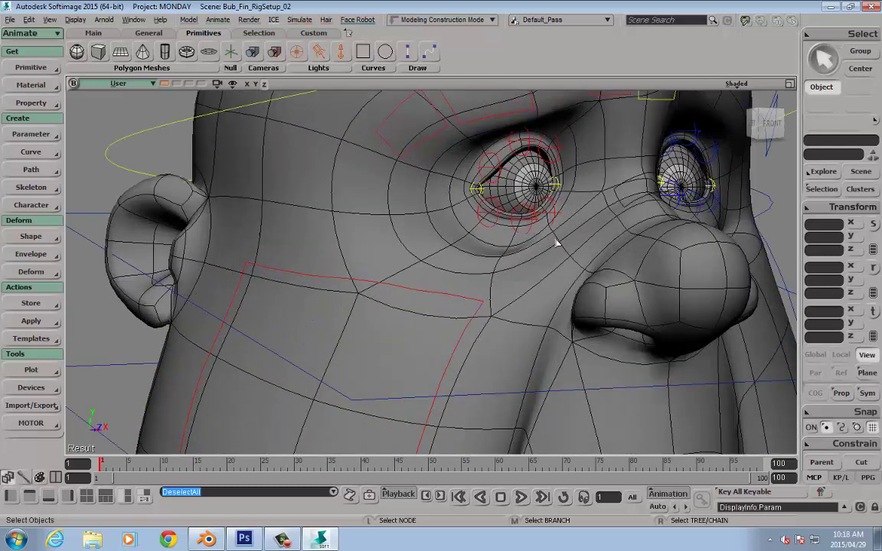
pyautogui.press('s')
pyautogui.moveTo(555, 250); pyautogui.dragTo(494, 299)
pyautogui.moveTo(494, 299); pyautogui.dragTo(263, 320, button='right')
pyautogui.moveTo(378, 269); pyautogui.dragTo(504, 262, button='right')
pyautogui.press('space')
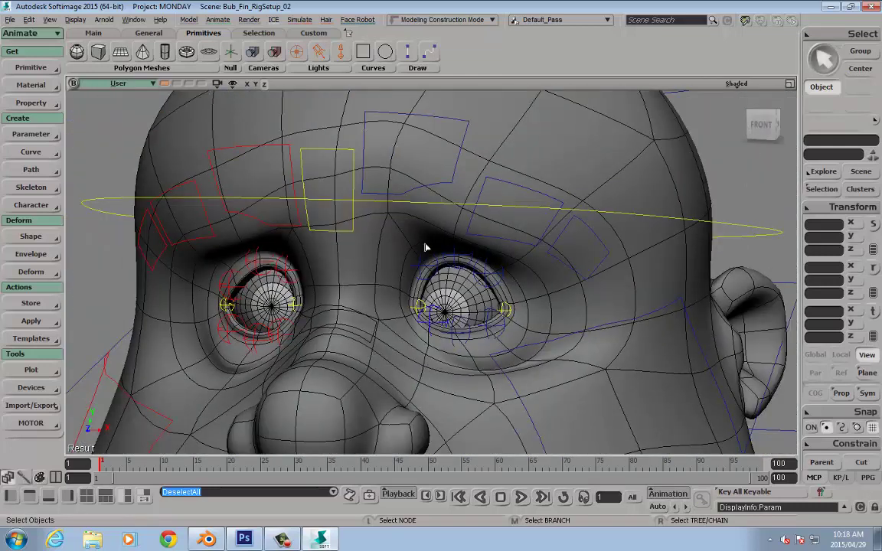
# Select all the brow controls through the face control picker and reset their transforms.
pyautogui.click(450, 185)
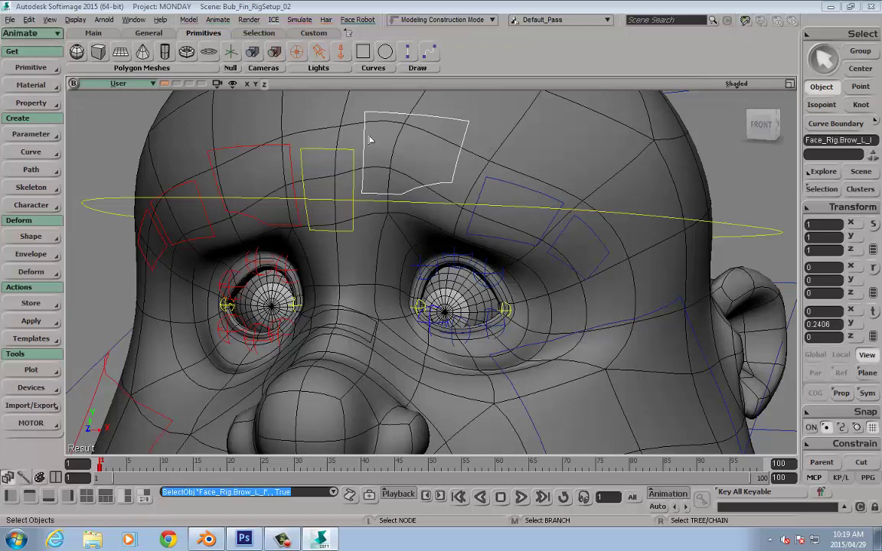
pyautogui.click(472, 244)
pyautogui.press('F3')
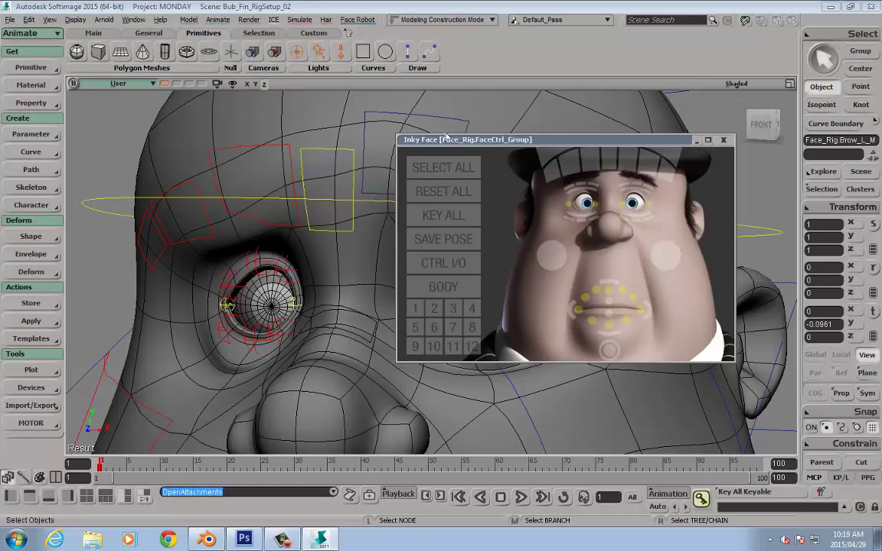
pyautogui.moveTo(498, 136); pyautogui.dragTo(689, 81)
pyautogui.click(752, 111)
pyautogui.click(744, 101)
pyautogui.hotkey('ctrl', 'shift', 'r')
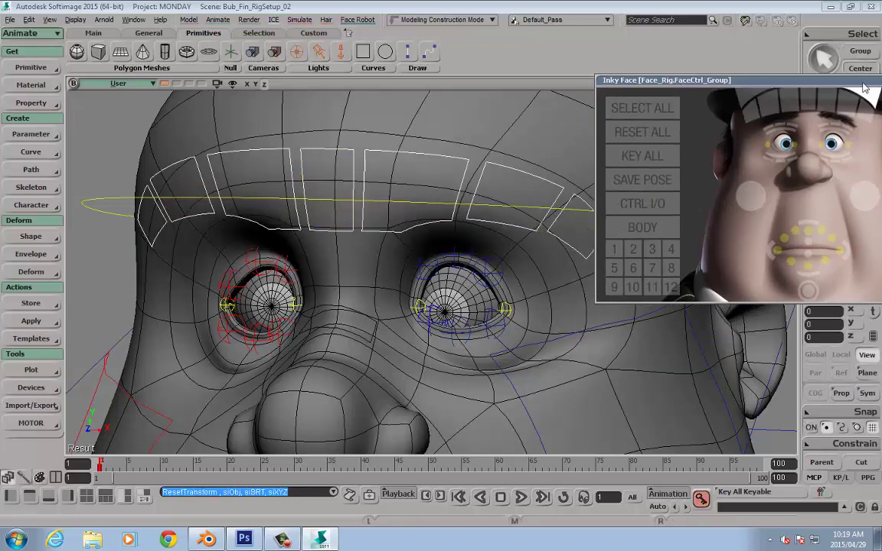
# Reset the remaining face controls to their default pose and close the face control picker.
pyautogui.moveTo(863, 83); pyautogui.dragTo(785, 82)
pyautogui.click(570, 156)
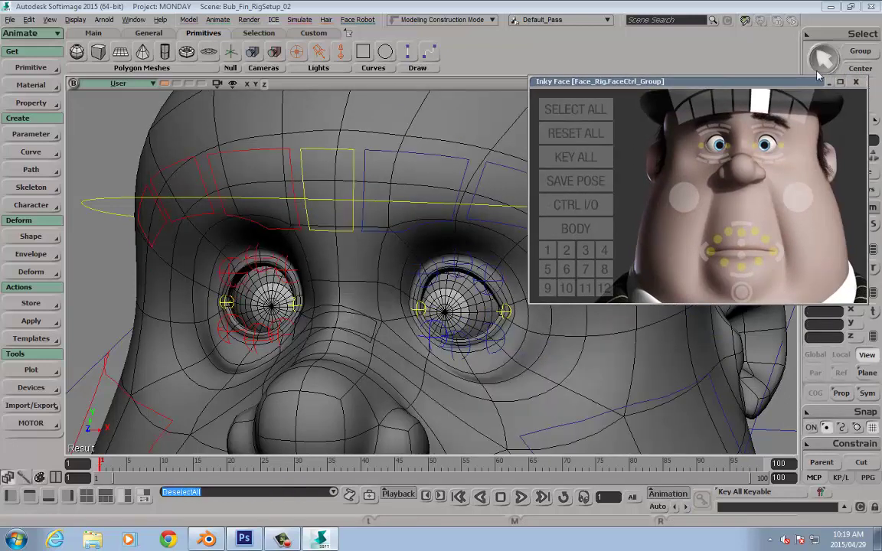
pyautogui.click(855, 82)
# Select all seven brow controls and lower them together to about Y -0.37, checking the overhang from below.
pyautogui.click(417, 226)
pyautogui.keyDown('shift'); pyautogui.click(489, 224); pyautogui.keyUp('shift')
pyautogui.keyDown('shift'); pyautogui.click(569, 245); pyautogui.keyUp('shift')
pyautogui.keyDown('shift'); pyautogui.click(319, 209); pyautogui.keyUp('shift')
pyautogui.keyDown('shift'); pyautogui.click(259, 209); pyautogui.keyUp('shift')
pyautogui.keyDown('shift'); pyautogui.click(182, 197); pyautogui.keyUp('shift')
pyautogui.keyDown('shift'); pyautogui.click(166, 228); pyautogui.keyUp('shift')
pyautogui.press('v')
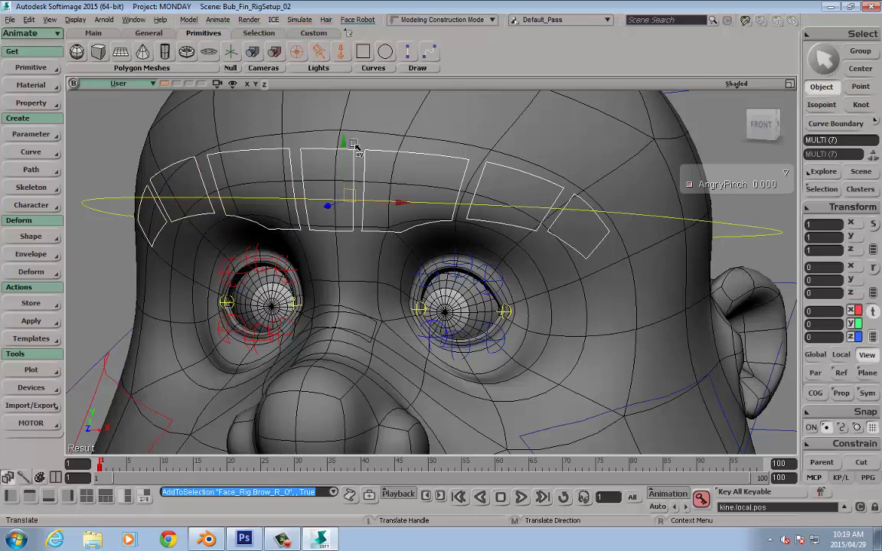
pyautogui.moveTo(342, 142); pyautogui.dragTo(325, 204)
pyautogui.press('s')
pyautogui.moveTo(457, 226); pyautogui.dragTo(336, 153, button='right')
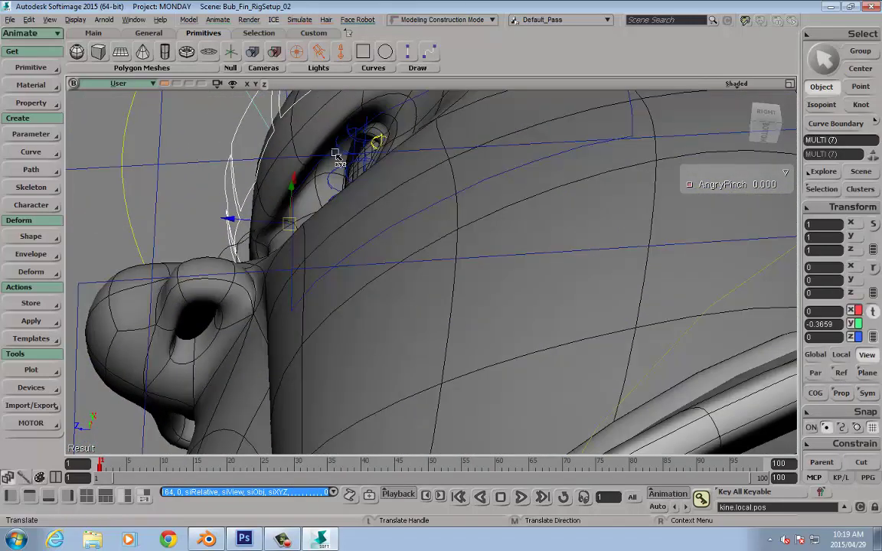
pyautogui.scroll(2, 339, 145)
pyautogui.moveTo(282, 208); pyautogui.dragTo(694, 269, button='right')
# Select the left eye's three upper eyelid controls through the face control picker and lower them to about Y -0.18.
pyautogui.press('F3')
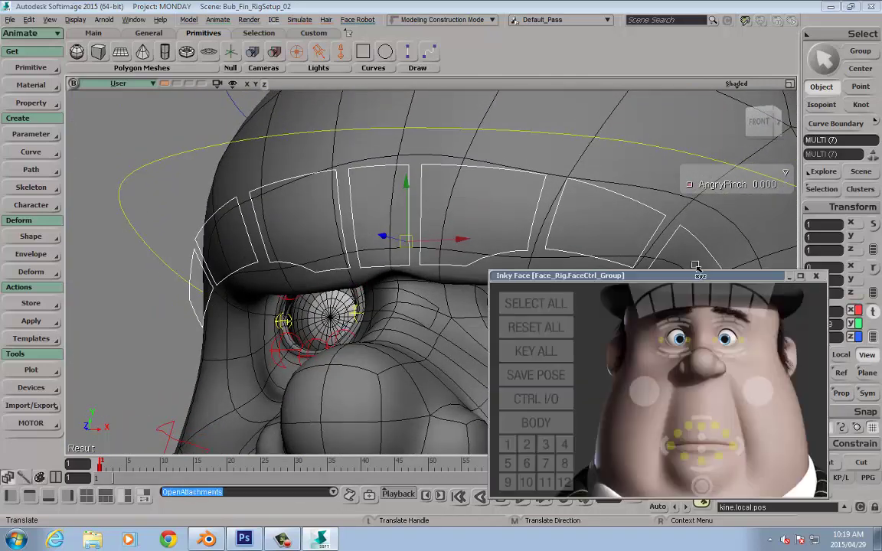
pyautogui.click(739, 320)
pyautogui.click(818, 277)
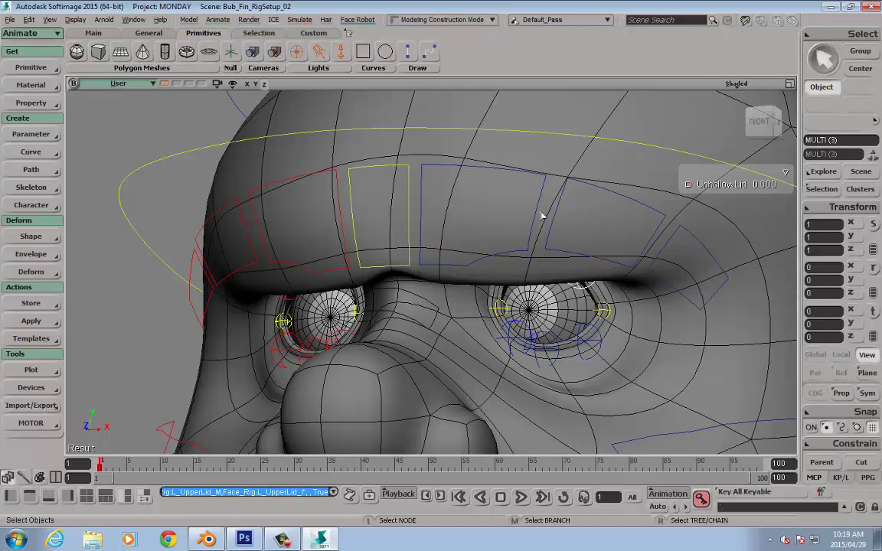
pyautogui.moveTo(542, 204); pyautogui.dragTo(544, 238)
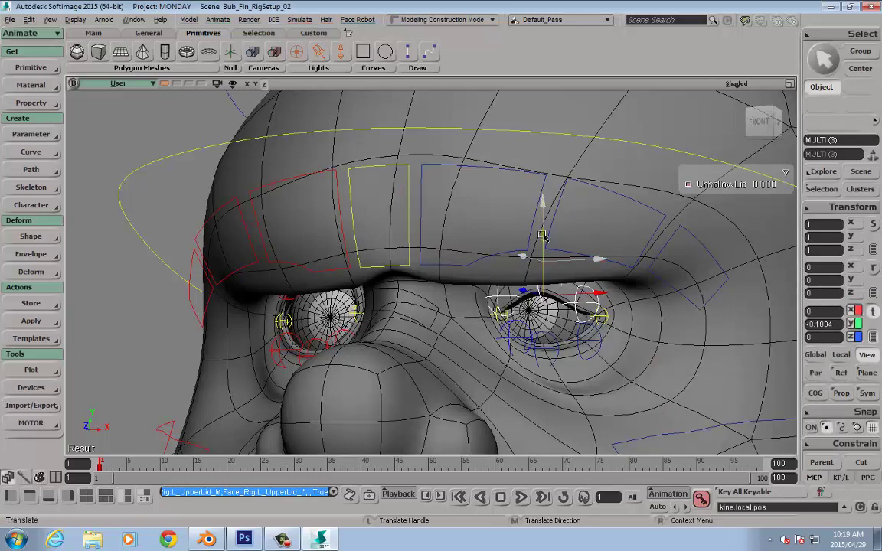
pyautogui.press('space')
# On the left upper eyelid, raise the outer control to about Y -0.12 and lower the middle one to about Y -0.23.
pyautogui.scroll(4, 619, 297)
pyautogui.press('s')
pyautogui.moveTo(750, 290); pyautogui.dragTo(484, 261)
pyautogui.press('space')
pyautogui.click(393, 274)
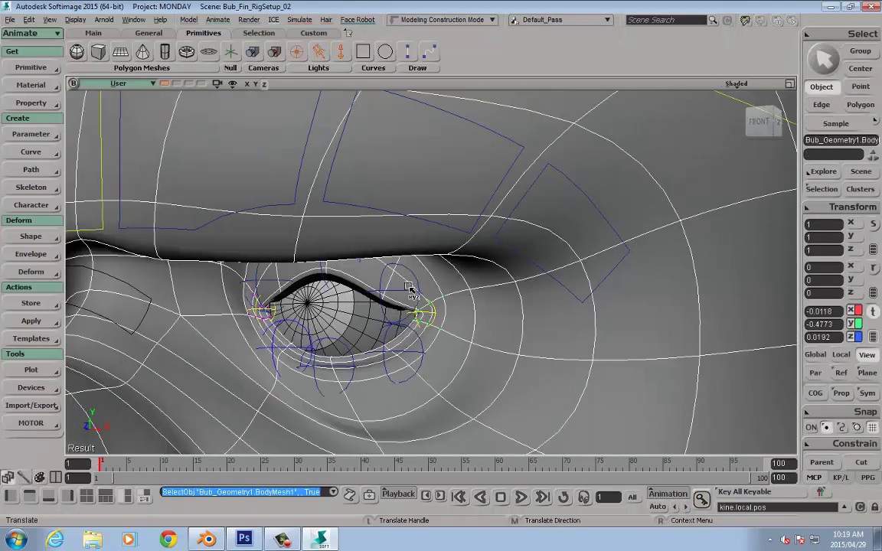
pyautogui.moveTo(392, 274); pyautogui.dragTo(393, 264)
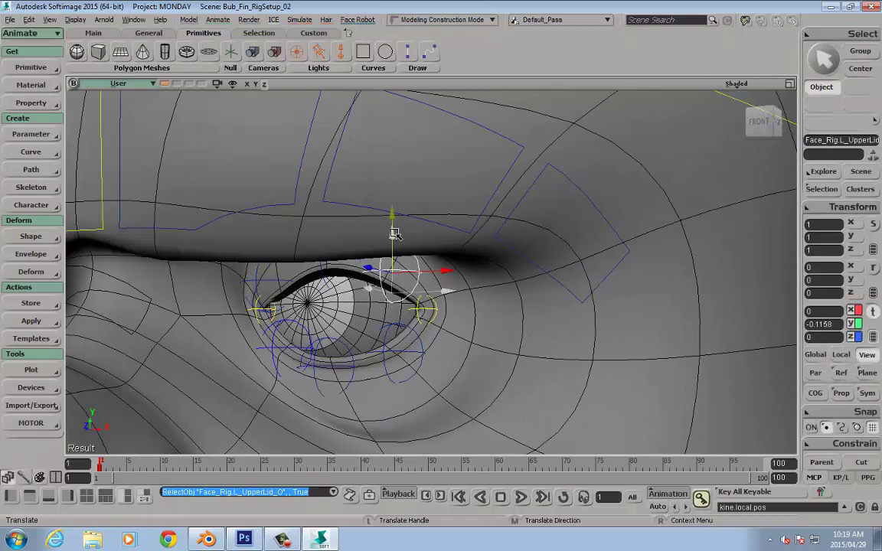
pyautogui.press('space')
pyautogui.click(321, 271)
pyautogui.moveTo(301, 222); pyautogui.dragTo(301, 239)
# Set the left upper eyelid's UnhollowLid to about 0.73 and check the lid from the side and front.
pyautogui.press('s')
pyautogui.moveTo(236, 252); pyautogui.dragTo(279, 284)
pyautogui.moveTo(278, 284); pyautogui.dragTo(391, 265, button='right')
pyautogui.press('v')
pyautogui.press('s')
pyautogui.press('v')
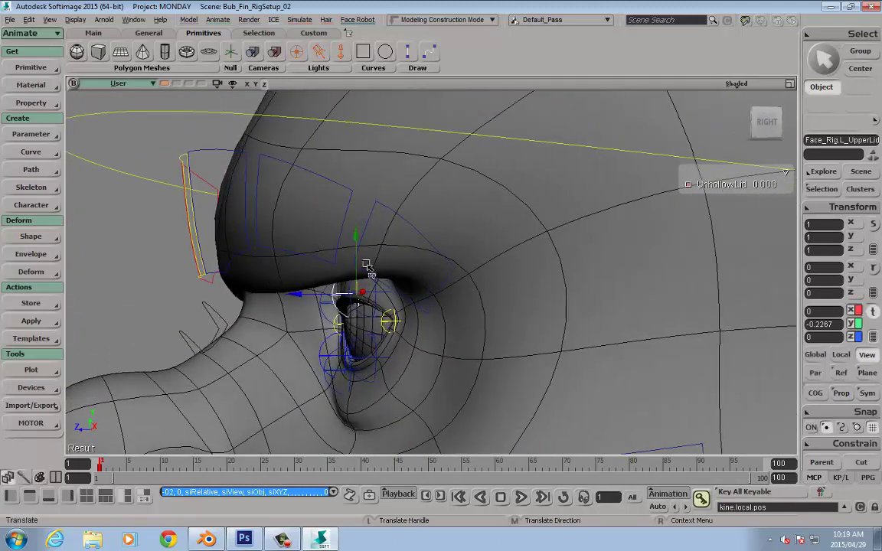
pyautogui.moveTo(759, 186); pyautogui.dragTo(769, 184)
pyautogui.moveTo(404, 181); pyautogui.dragTo(452, 183, button='right')
pyautogui.moveTo(349, 261); pyautogui.dragTo(414, 255, button='right')
pyautogui.moveTo(241, 257); pyautogui.dragTo(290, 257, button='right')
pyautogui.press('space')
pyautogui.scroll(-4, 293, 268)
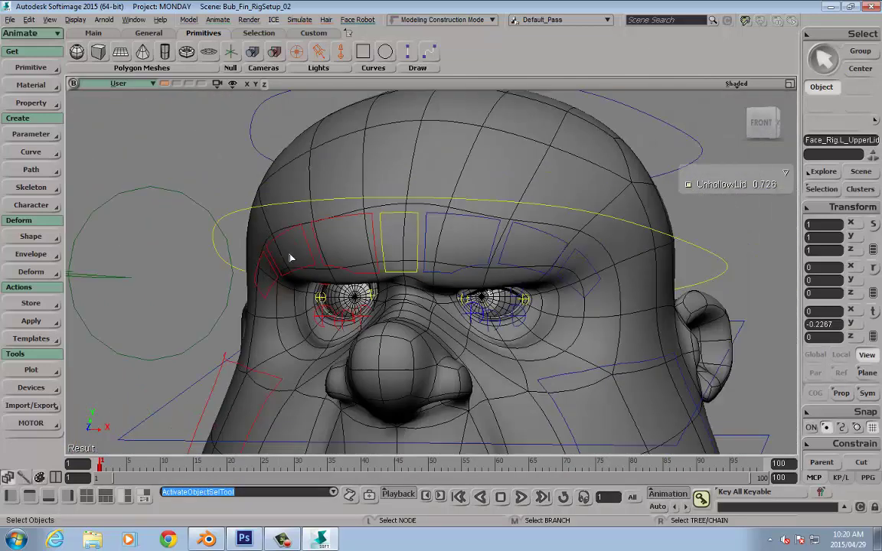
# Try to pull the left mouth corner control outward.
pyautogui.press('s')
pyautogui.moveTo(416, 335); pyautogui.dragTo(410, 248)
pyautogui.moveTo(409, 248); pyautogui.dragTo(424, 245, button='right')
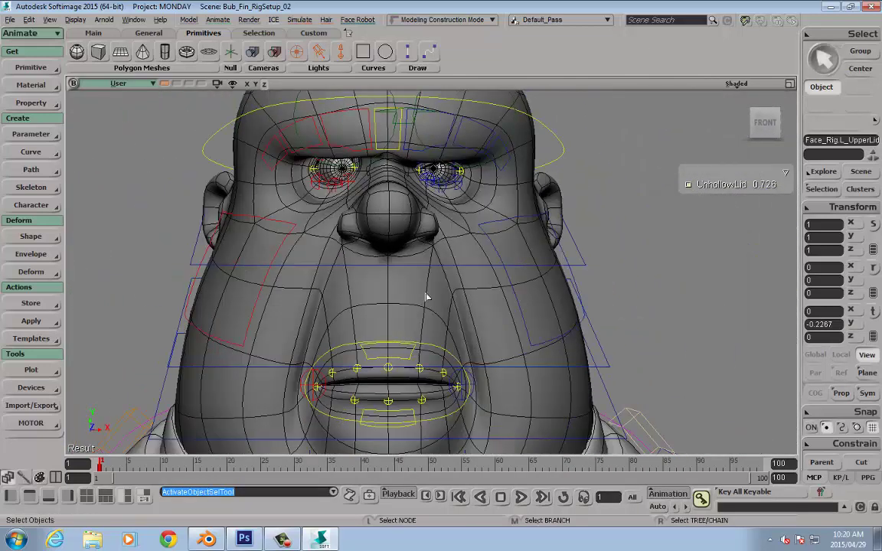
pyautogui.scroll(-5, 410, 256)
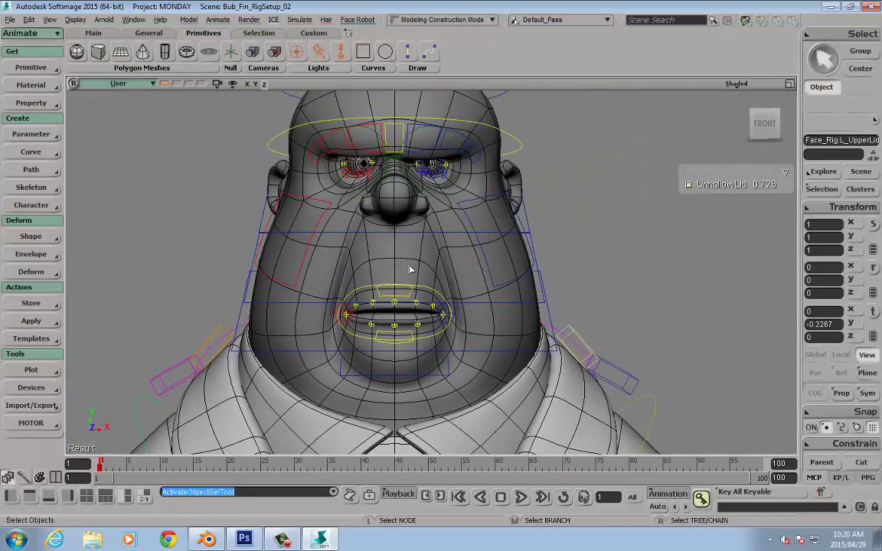
pyautogui.scroll(4, 409, 269)
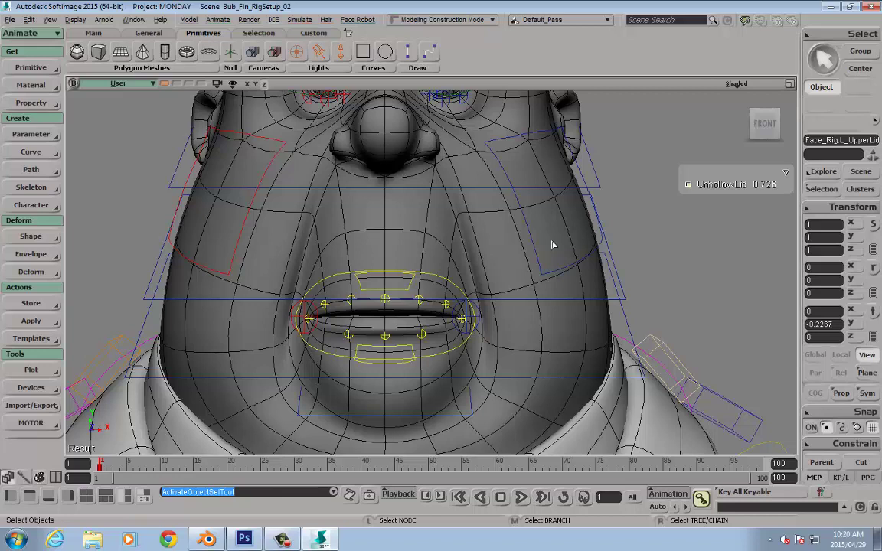
pyautogui.click(463, 318)
pyautogui.press('v')
pyautogui.moveTo(518, 320); pyautogui.dragTo(570, 321)
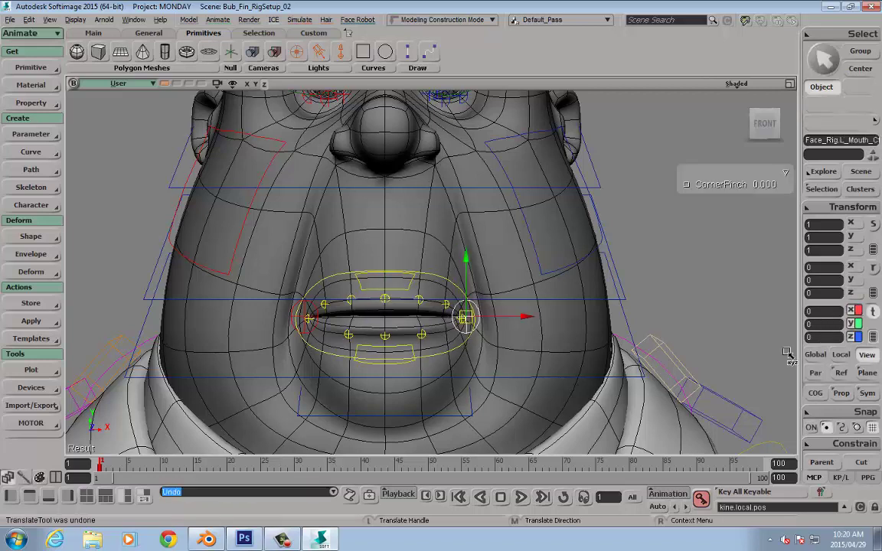
pyautogui.hotkey('ctrl', 'z')
# Pull both mouth corner controls inward, the left to about X -0.37 and the right to about X 0.30 in local mode.
pyautogui.moveTo(565, 296); pyautogui.dragTo(526, 321, button='middle')
pyautogui.moveTo(526, 321); pyautogui.dragTo(490, 337)
pyautogui.click(304, 330)
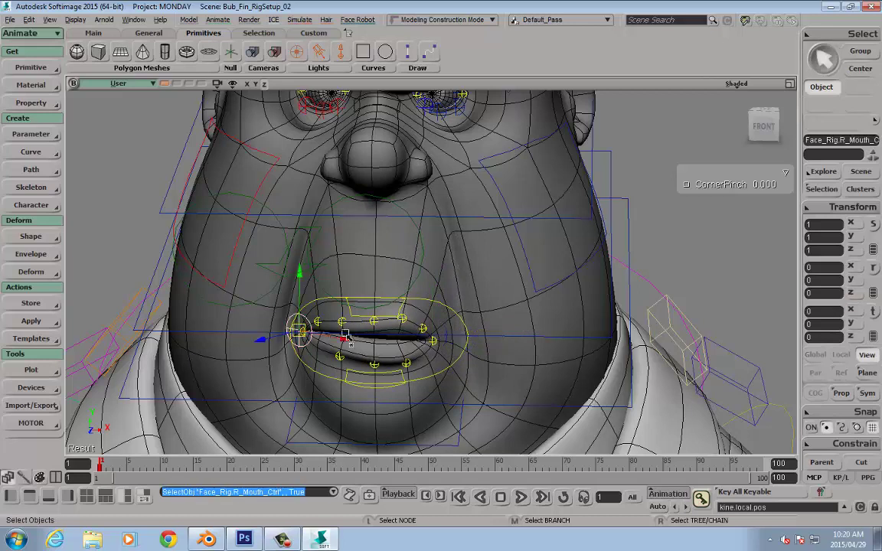
pyautogui.moveTo(346, 337); pyautogui.dragTo(367, 341)
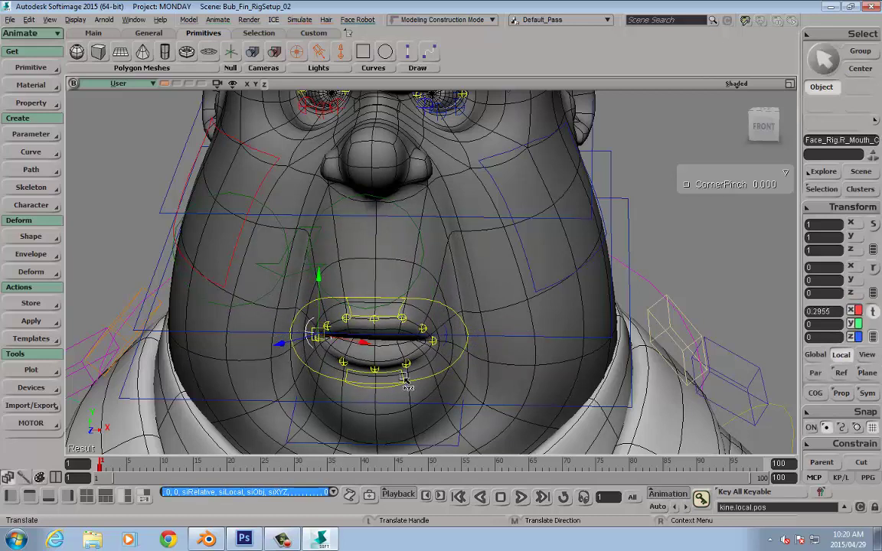
pyautogui.press('s')
pyautogui.moveTo(452, 282); pyautogui.dragTo(460, 260, button='right')
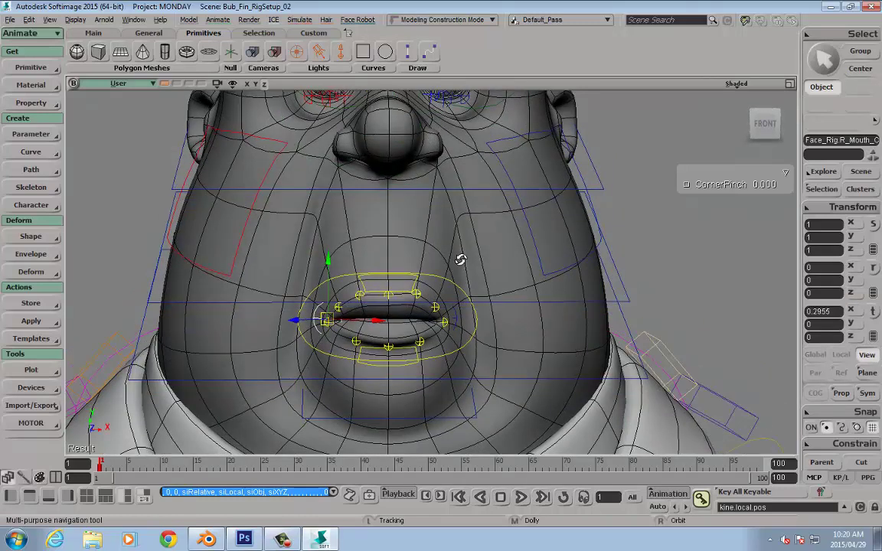
# Undo the inward moves of both mouth corner controls.
pyautogui.hotkey('ctrl', 'z')
pyautogui.hotkey('ctrl', 'z')
pyautogui.hotkey('ctrl', 'z')
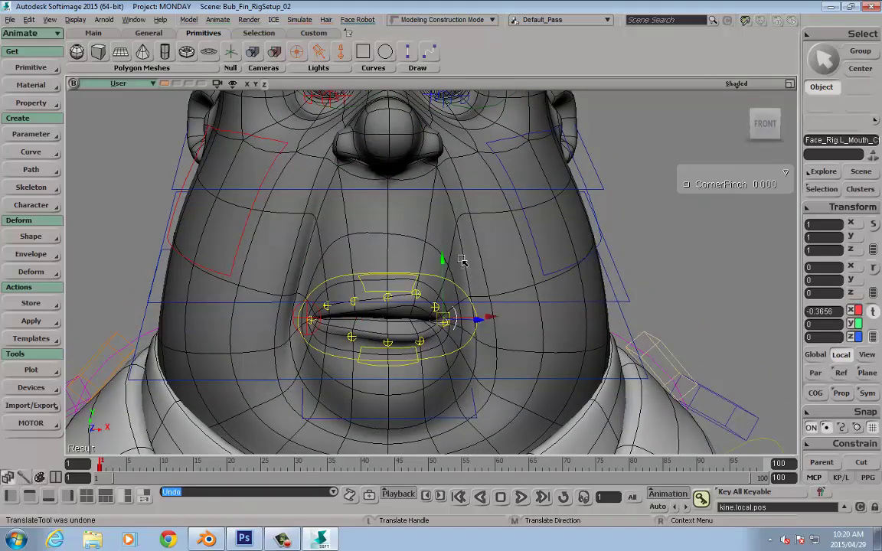
pyautogui.press('space')
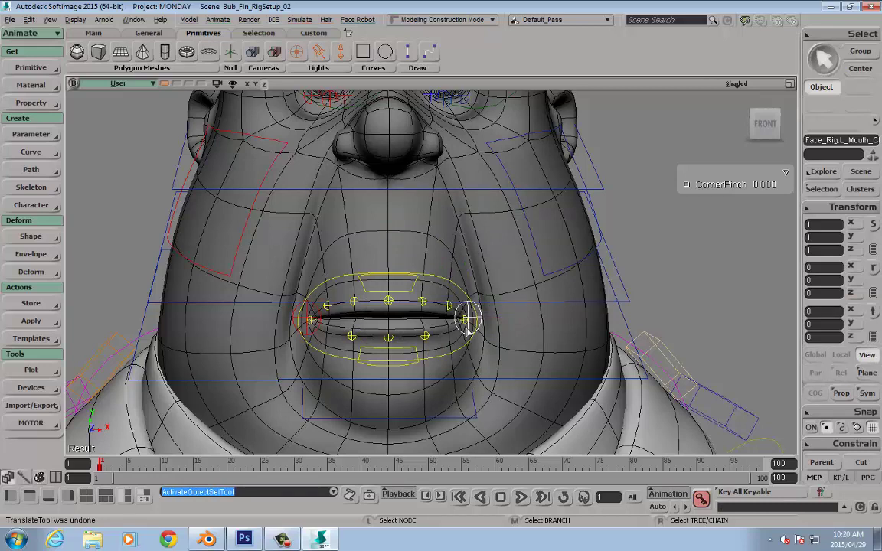
# Try raising the left mouth corner control and shifting it along a local axis, undoing each move.
pyautogui.press('v')
pyautogui.moveTo(469, 254); pyautogui.dragTo(469, 208)
pyautogui.hotkey('ctrl', 'z')
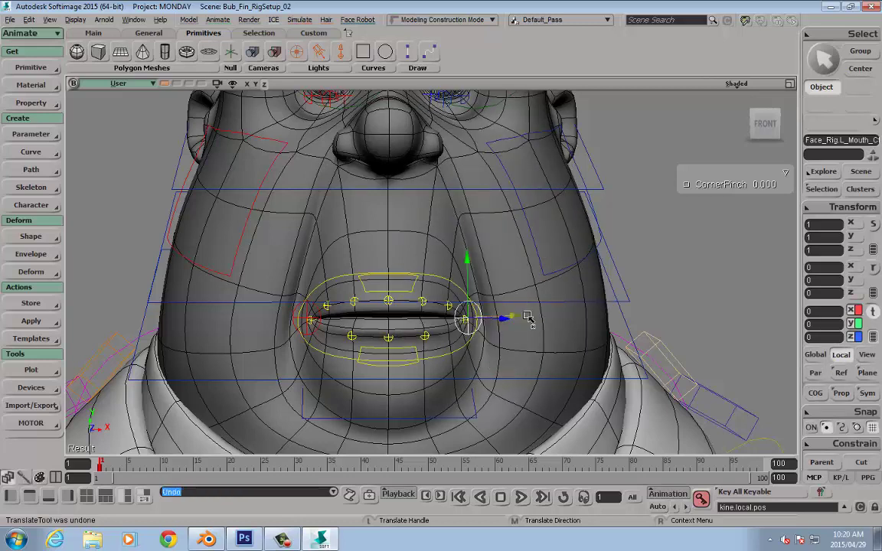
pyautogui.hotkey('alt', 'z')
pyautogui.moveTo(507, 325); pyautogui.dragTo(532, 325)
pyautogui.hotkey('ctrl', 'z')
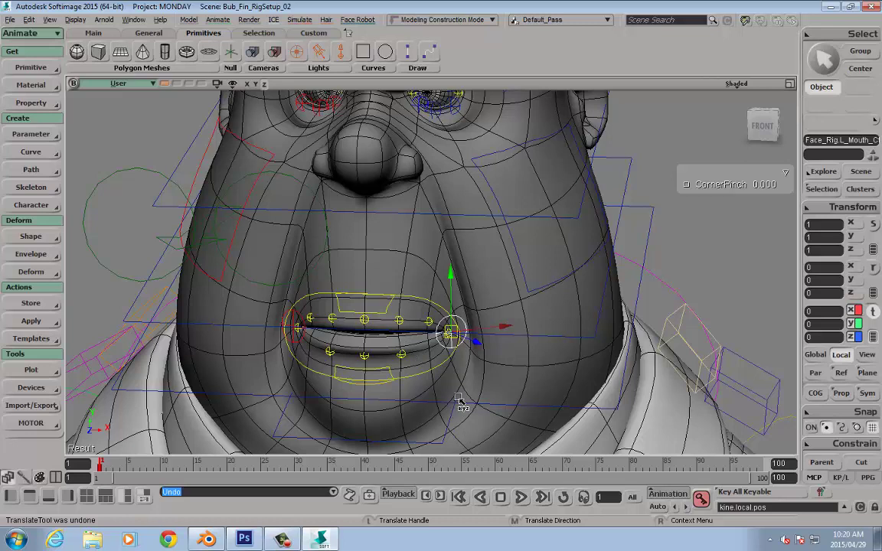
# Try lowering the left mouth corner control and undo the move.
pyautogui.rightClick(418, 379)
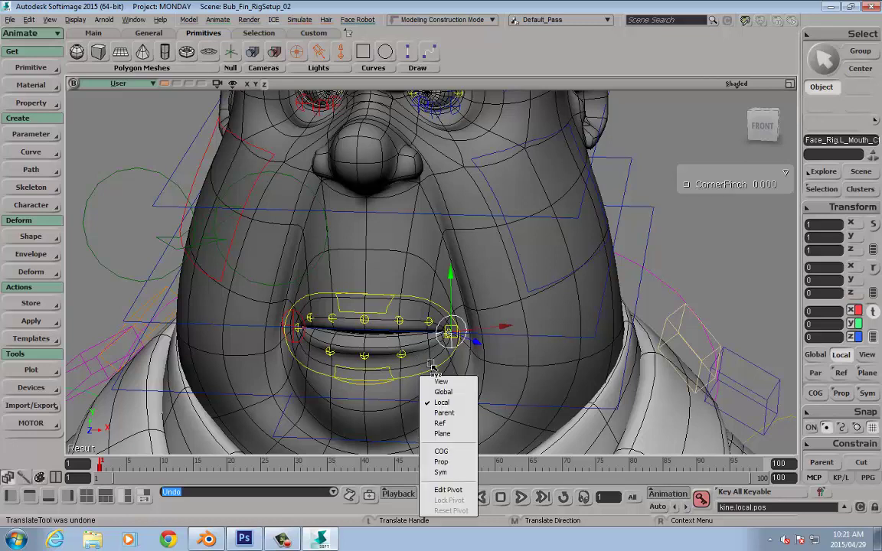
pyautogui.moveTo(607, 326); pyautogui.dragTo(499, 305, button='right')
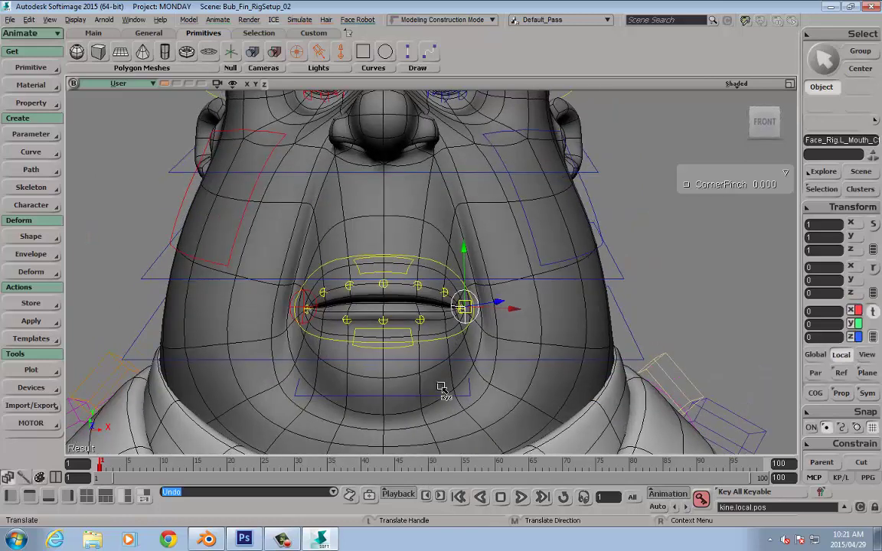
pyautogui.moveTo(463, 253); pyautogui.dragTo(465, 297)
pyautogui.hotkey('ctrl', 'z')
# Try moving the left lower lip control downward and undo the move.
pyautogui.press('space')
pyautogui.click(422, 321)
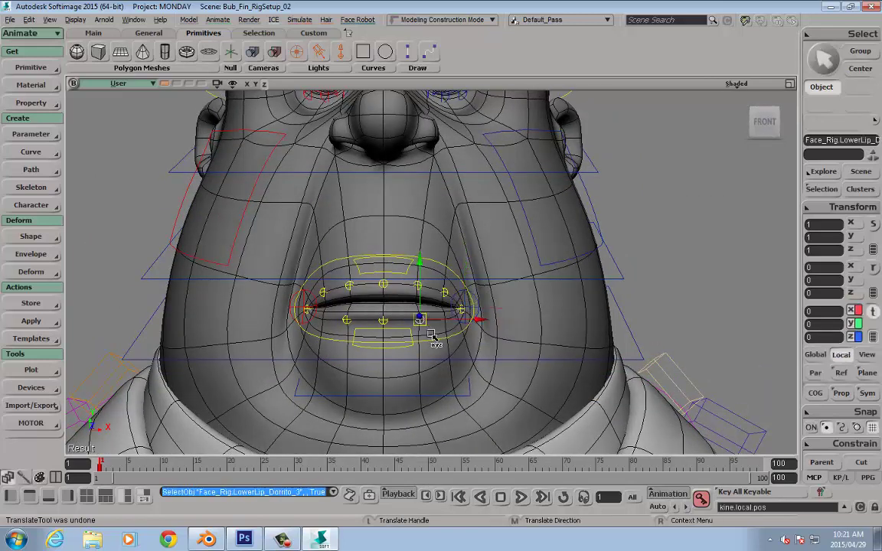
pyautogui.moveTo(423, 325); pyautogui.dragTo(428, 339)
pyautogui.press('space')
pyautogui.hotkey('ctrl', 'z')
pyautogui.scroll(2, 394, 310)
pyautogui.moveTo(394, 310); pyautogui.dragTo(397, 321)
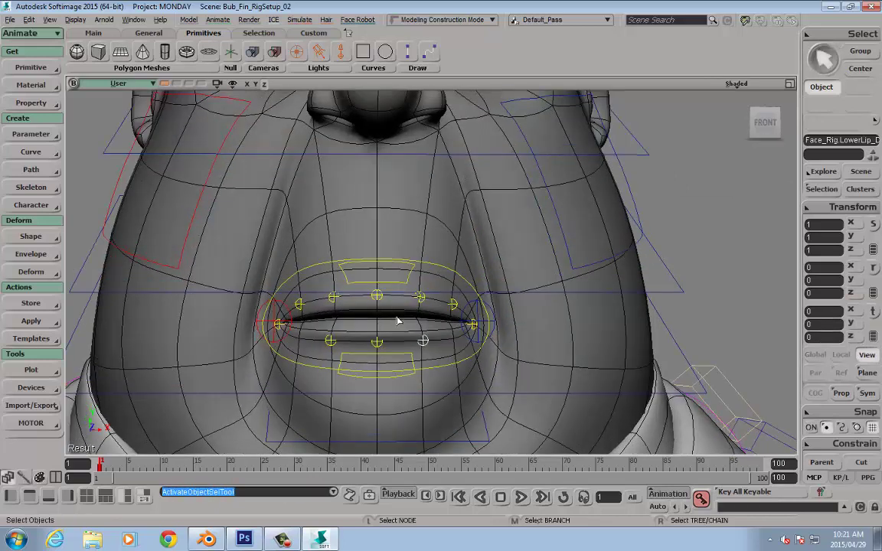
# Try moving the left mouth corner control from an angled view and undo the move.
pyautogui.click(474, 325)
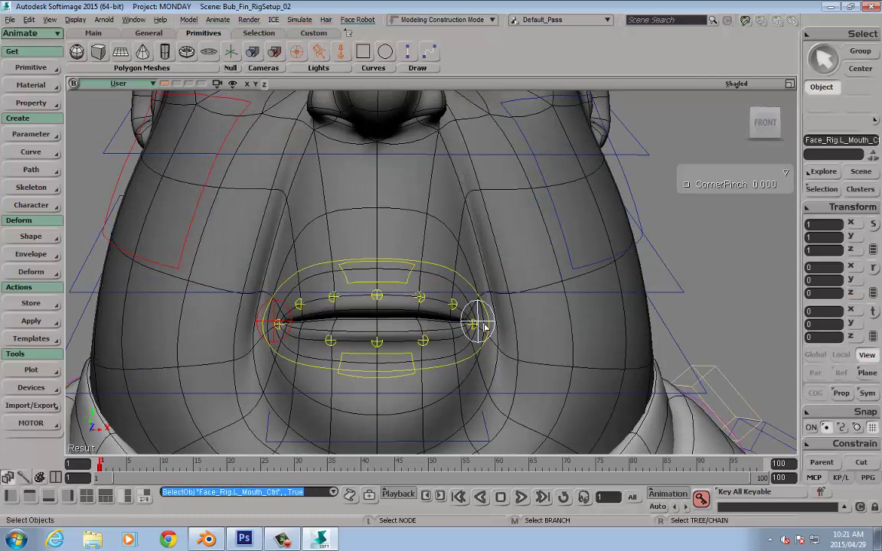
pyautogui.press('v')
pyautogui.press('s')
pyautogui.moveTo(505, 329); pyautogui.dragTo(483, 368, button='right')
pyautogui.moveTo(448, 339); pyautogui.dragTo(403, 398)
pyautogui.hotkey('ctrl', 'z')
pyautogui.press('s')
pyautogui.moveTo(358, 374); pyautogui.dragTo(388, 353, button='right')
# Try the Roll_In and Roll_Out sliders on the upper and lower lip controls together, undoing each change.
pyautogui.click(386, 307)
pyautogui.moveTo(387, 308); pyautogui.dragTo(425, 313, button='right')
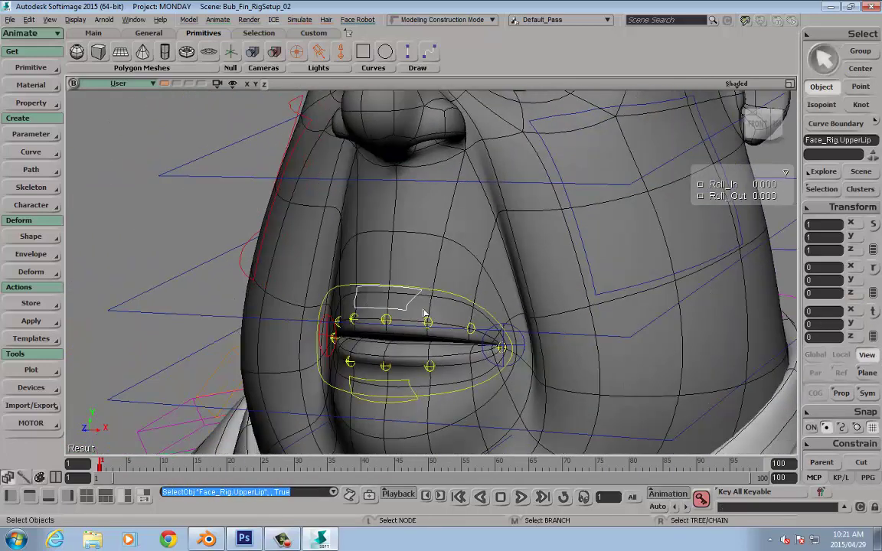
pyautogui.keyDown('shift'); pyautogui.click(411, 393); pyautogui.keyUp('shift')
pyautogui.rightClick(538, 375)
pyautogui.hotkey('ctrl', 'z')
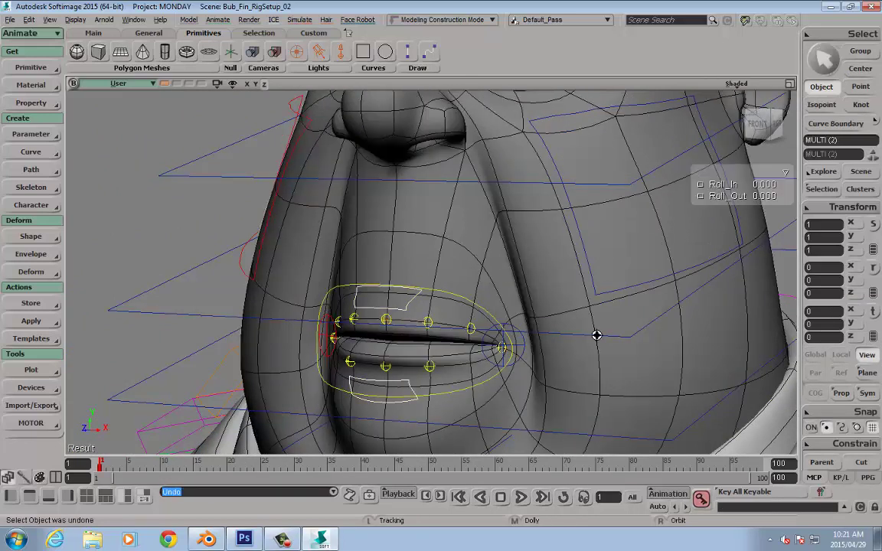
pyautogui.moveTo(576, 345); pyautogui.dragTo(543, 319, button='right')
pyautogui.moveTo(758, 182); pyautogui.dragTo(812, 182)
pyautogui.hotkey('ctrl', 'z')
pyautogui.moveTo(759, 197)
pyautogui.mouseDown()
pyautogui.moveTo(805, 197)
pyautogui.moveTo(773, 198)
pyautogui.mouseUp()
pyautogui.hotkey('ctrl', 'z')
pyautogui.press('s')
pyautogui.moveTo(342, 254); pyautogui.dragTo(389, 258, button='right')
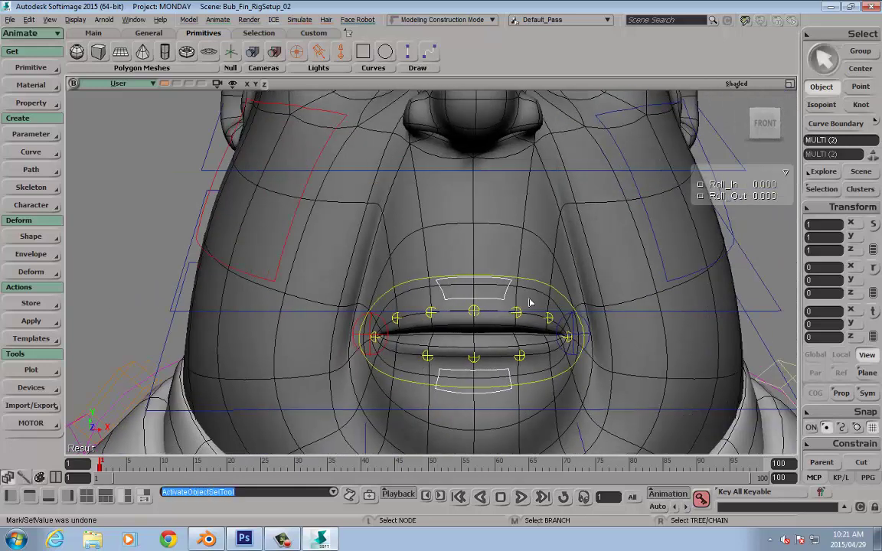
# Try rotating the lower head control in both directions, undoing each rotation.
pyautogui.scroll(-5, 528, 301)
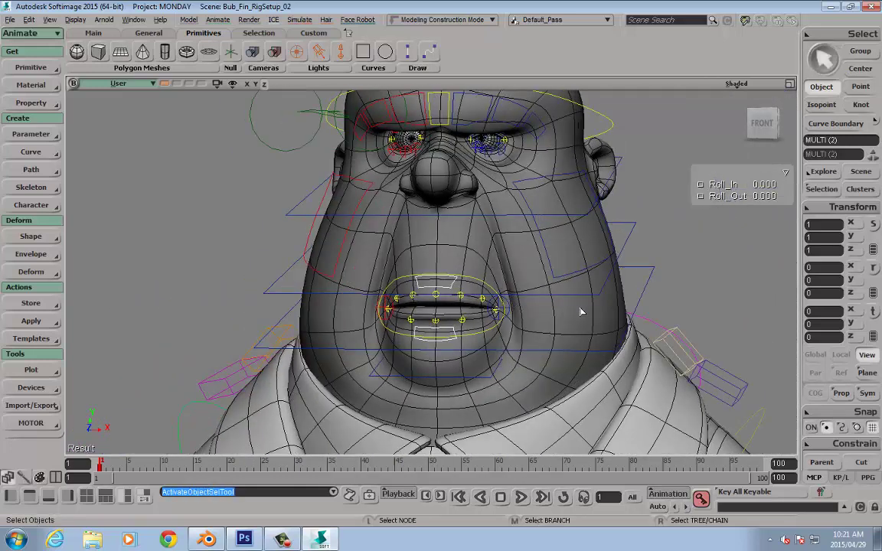
pyautogui.moveTo(642, 265); pyautogui.dragTo(576, 239, button='right')
pyautogui.moveTo(293, 195); pyautogui.dragTo(286, 246)
pyautogui.press('s')
pyautogui.moveTo(286, 246); pyautogui.dragTo(292, 250, button='right')
pyautogui.press('c')
pyautogui.moveTo(437, 179); pyautogui.dragTo(438, 189)
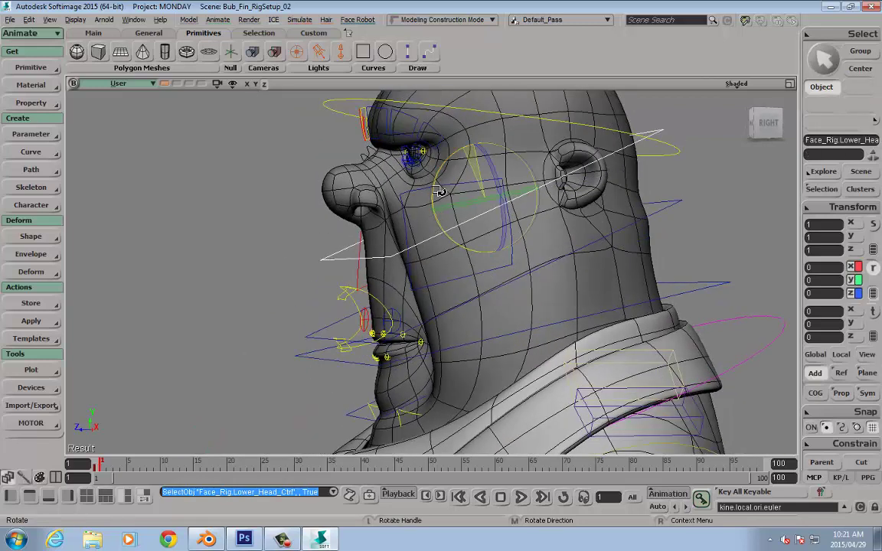
pyautogui.hotkey('ctrl', 'z')
pyautogui.moveTo(448, 162); pyautogui.dragTo(445, 149)
pyautogui.hotkey('ctrl', 'z')
# Try rotating the lower jaw control and the upper jaw control from the side, undoing each rotation.
pyautogui.press('space')
pyautogui.moveTo(301, 281); pyautogui.dragTo(299, 315)
pyautogui.press('c')
pyautogui.moveTo(443, 223)
pyautogui.mouseDown()
pyautogui.moveTo(433, 248)
pyautogui.moveTo(431, 222)
pyautogui.mouseUp()
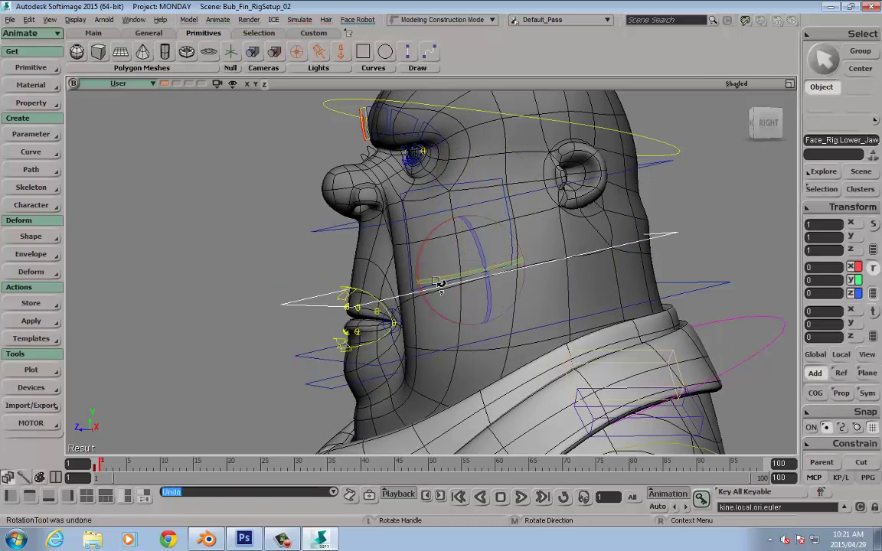
pyautogui.click(300, 353)
pyautogui.moveTo(468, 278); pyautogui.dragTo(457, 299)
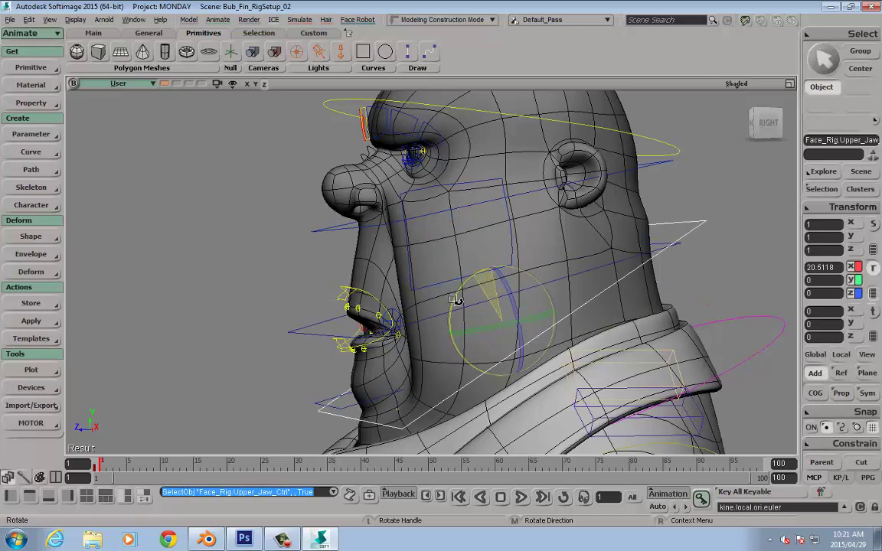
pyautogui.hotkey('ctrl', 'z')
# Select the chin control, try one more rotation of the lower jaw control and undo it.
pyautogui.click(346, 344)
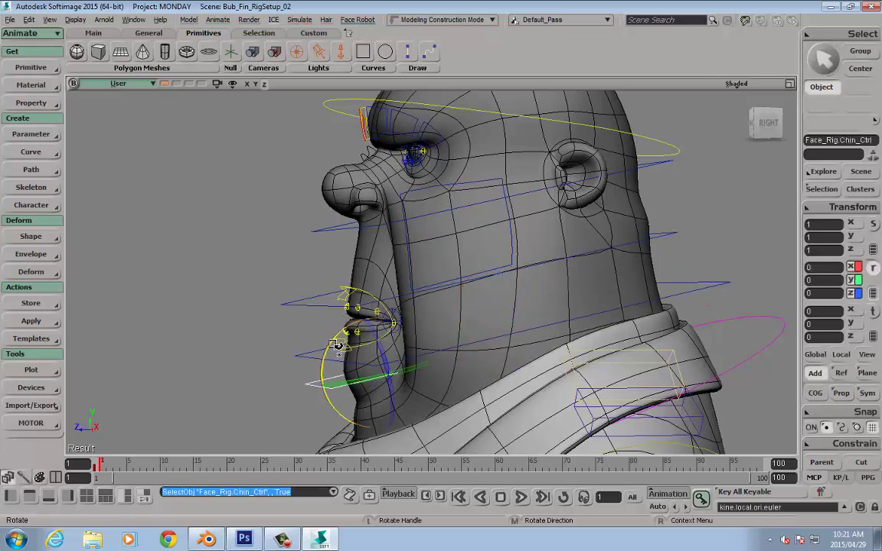
pyautogui.press('space')
pyautogui.moveTo(246, 334); pyautogui.dragTo(297, 327, button='right')
pyautogui.moveTo(625, 249); pyautogui.dragTo(643, 277, button='right')
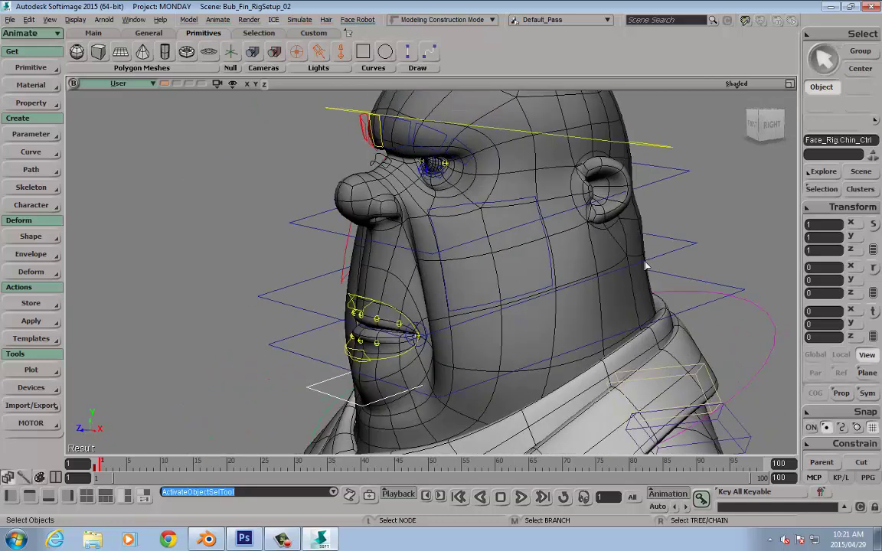
pyautogui.click(667, 256)
pyautogui.press('c')
pyautogui.moveTo(437, 246); pyautogui.dragTo(433, 260)
pyautogui.hotkey('ctrl', 'z')
pyautogui.press('space')
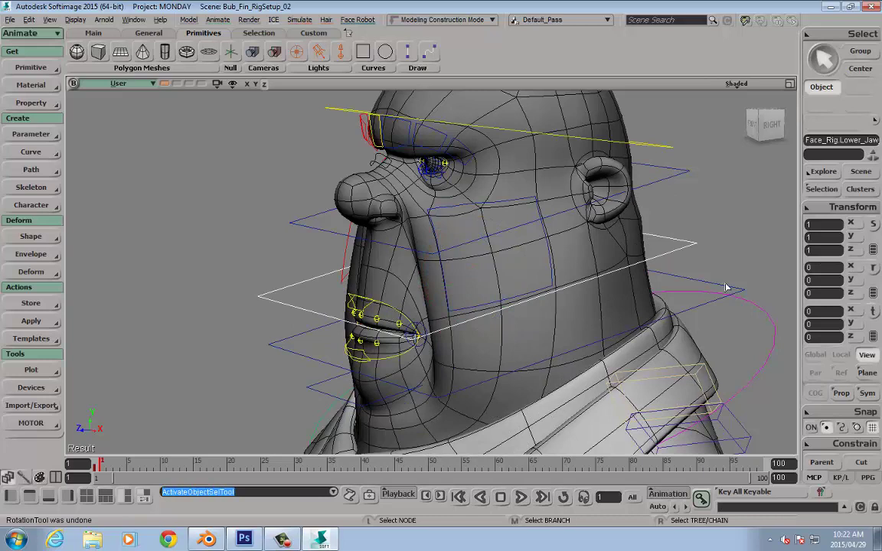
# Rotate the upper jaw control about 33.5 degrees on X to open the mouth.
pyautogui.click(508, 252)
pyautogui.press('c')
pyautogui.moveTo(476, 282); pyautogui.dragTo(486, 330)
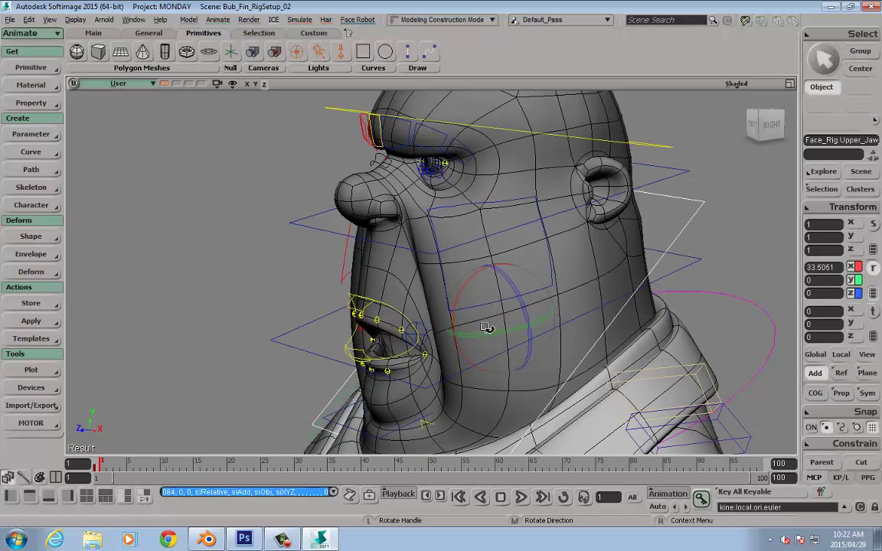
pyautogui.press('s')
pyautogui.moveTo(264, 246); pyautogui.dragTo(307, 238, button='right')
pyautogui.press('space')
pyautogui.hotkey('ctrl', 'z')
pyautogui.hotkey('ctrl', 'z')
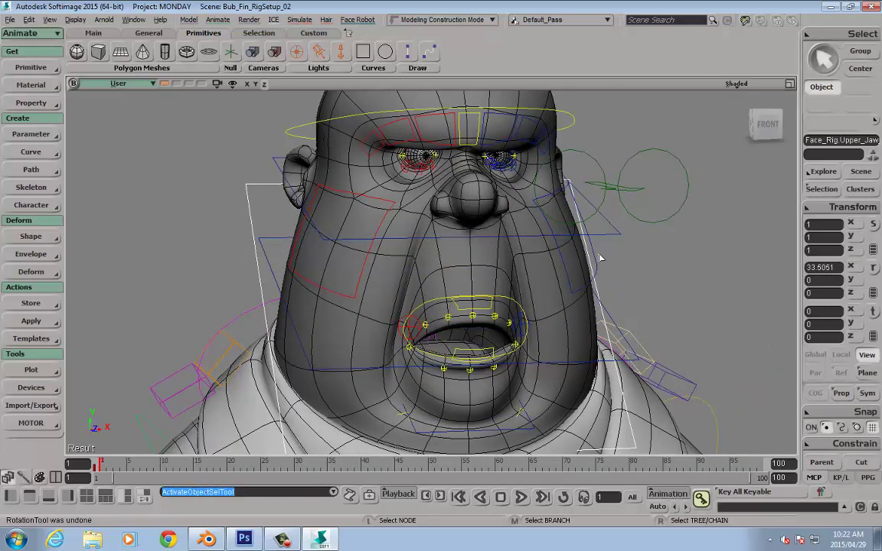
pyautogui.scroll(-3, 624, 277)
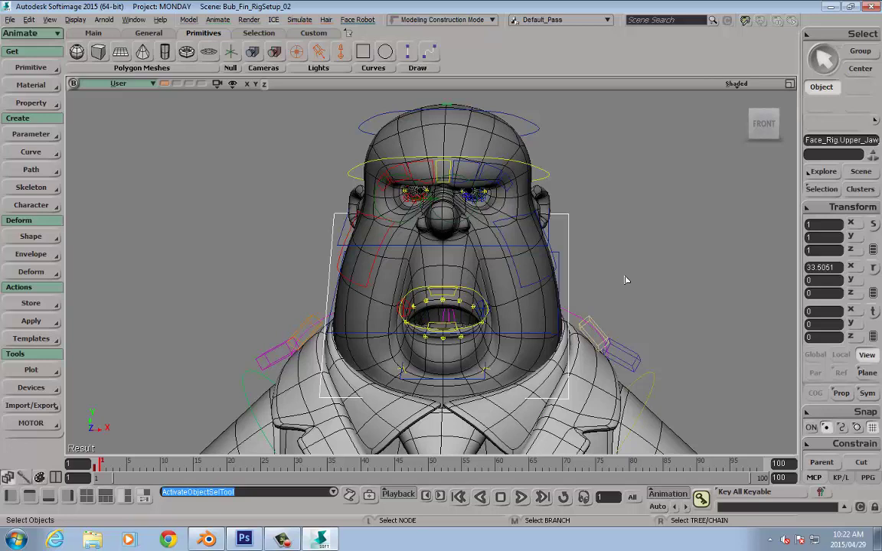
pyautogui.press('s')
pyautogui.moveTo(625, 280)
pyautogui.mouseDown(button='right')
pyautogui.moveTo(564, 285)
pyautogui.moveTo(630, 254)
pyautogui.moveTo(630, 264)
pyautogui.mouseUp(button='right')
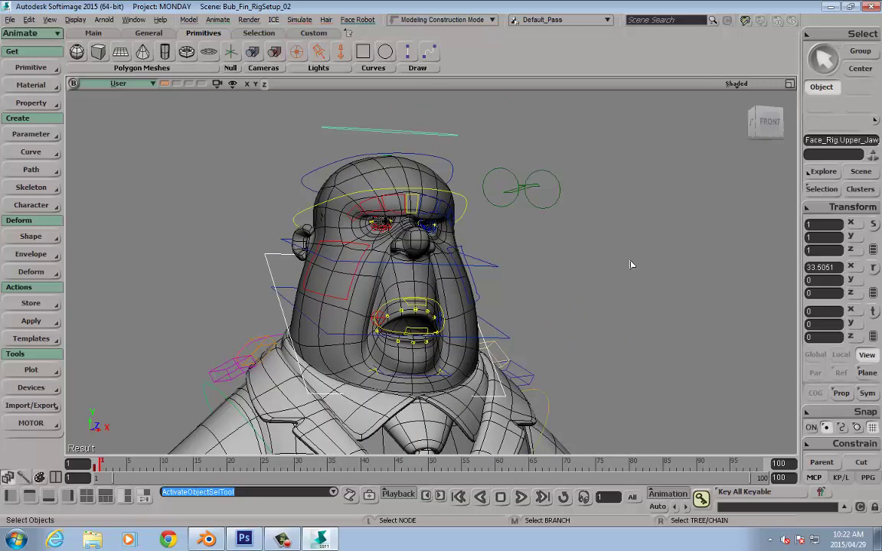
# Try moving the eyes' LookAt control and undo the move.
pyautogui.scroll(5, 636, 265)
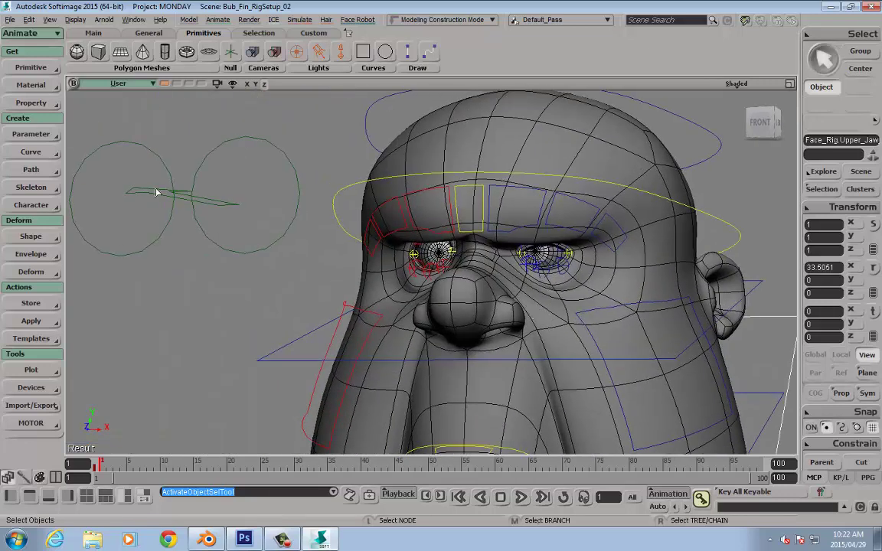
pyautogui.click(148, 196)
pyautogui.press('v')
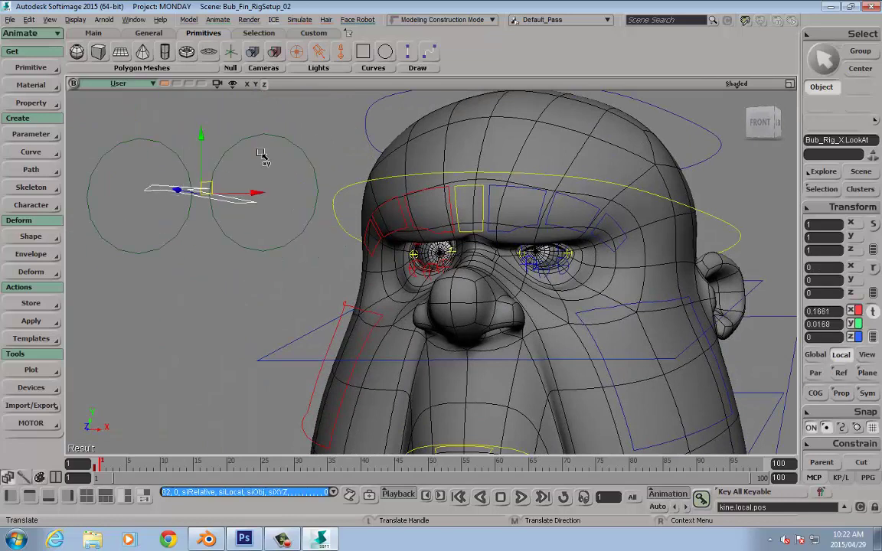
pyautogui.hotkey('ctrl', 'z')
pyautogui.scroll(-5, 252, 169)
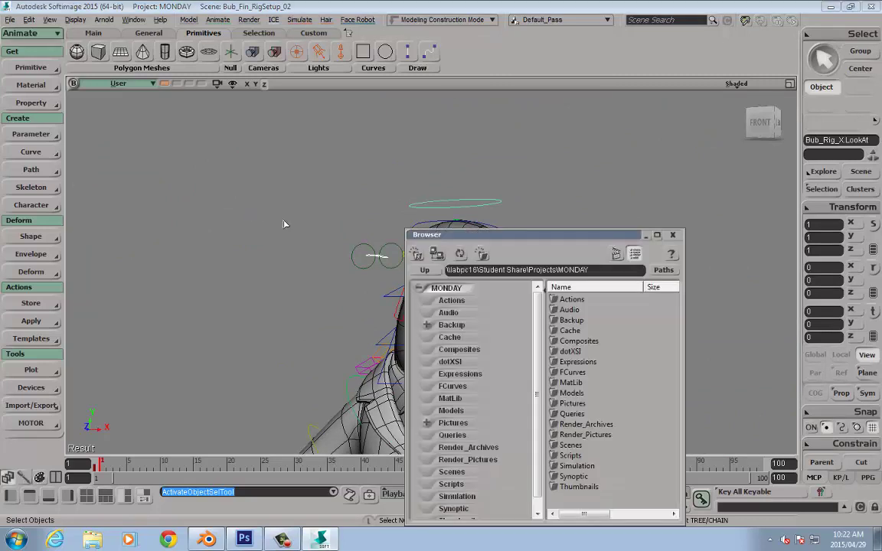
# Browse to the Models folder of the Inkamyamba project on \\lab15.
pyautogui.doubleClick(573, 394)
pyautogui.click(425, 270)
pyautogui.click(424, 271)
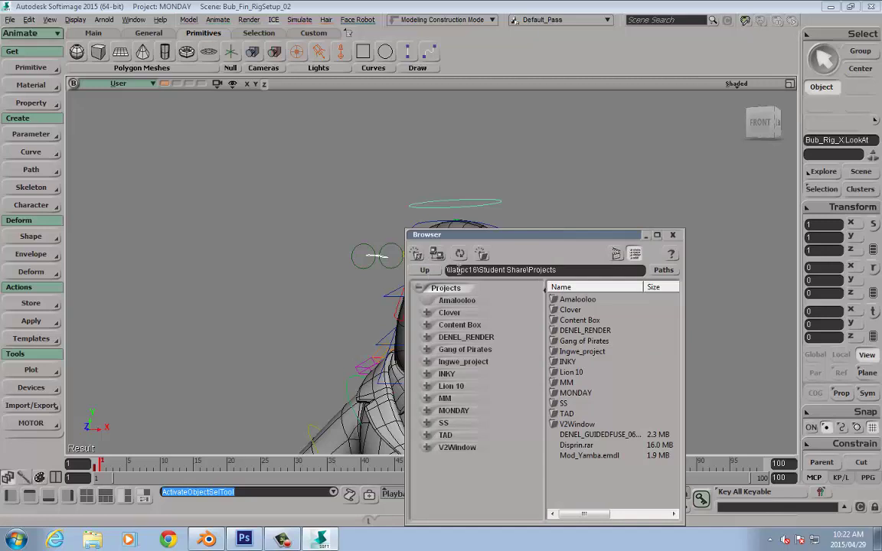
pyautogui.moveTo(446, 270); pyautogui.dragTo(578, 271)
pyautogui.write('\\\\')
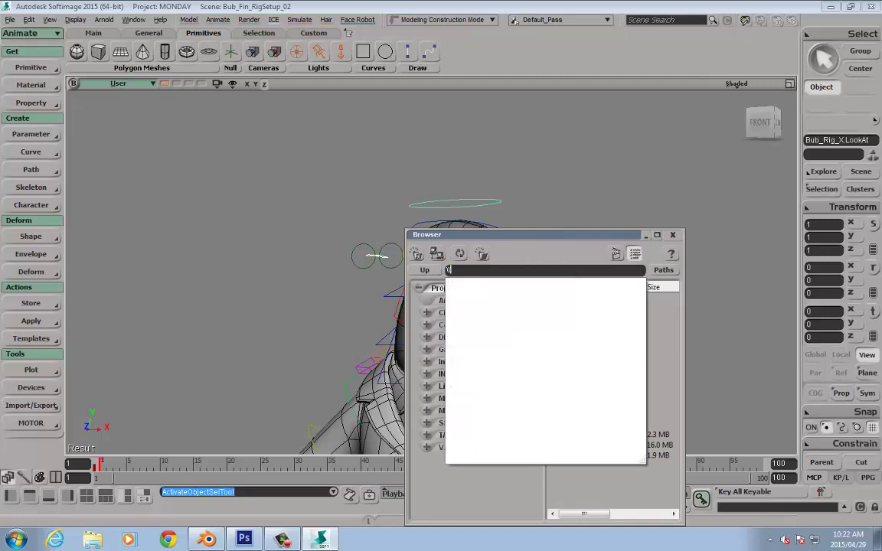
pyautogui.write('lab15')
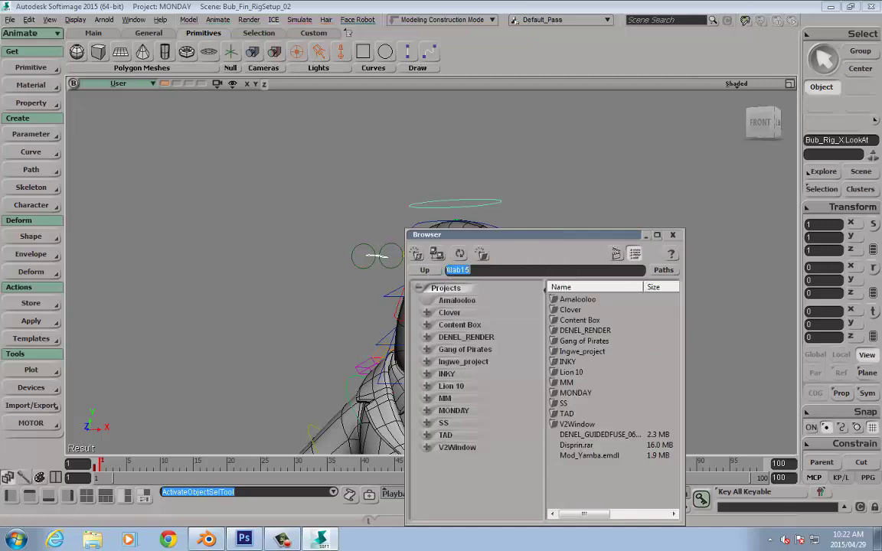
pyautogui.press('Return')
pyautogui.doubleClick(577, 309)
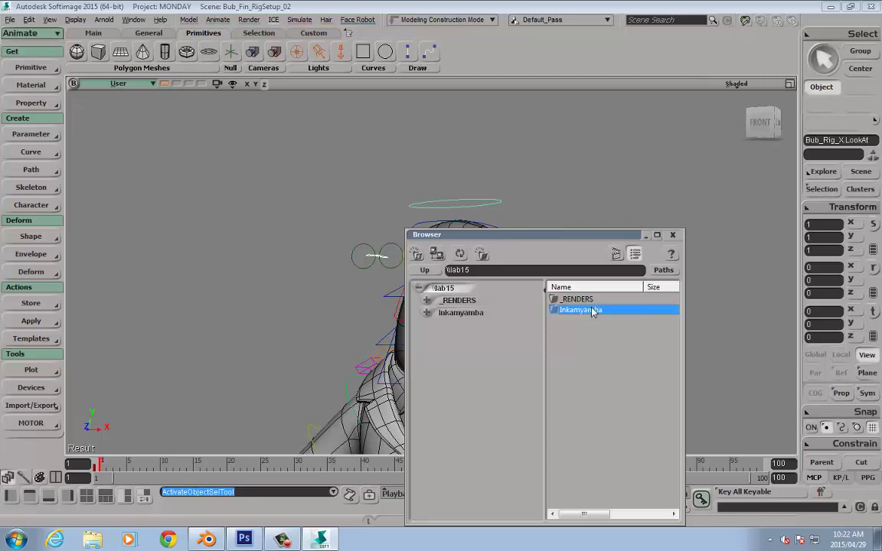
pyautogui.doubleClick(571, 404)
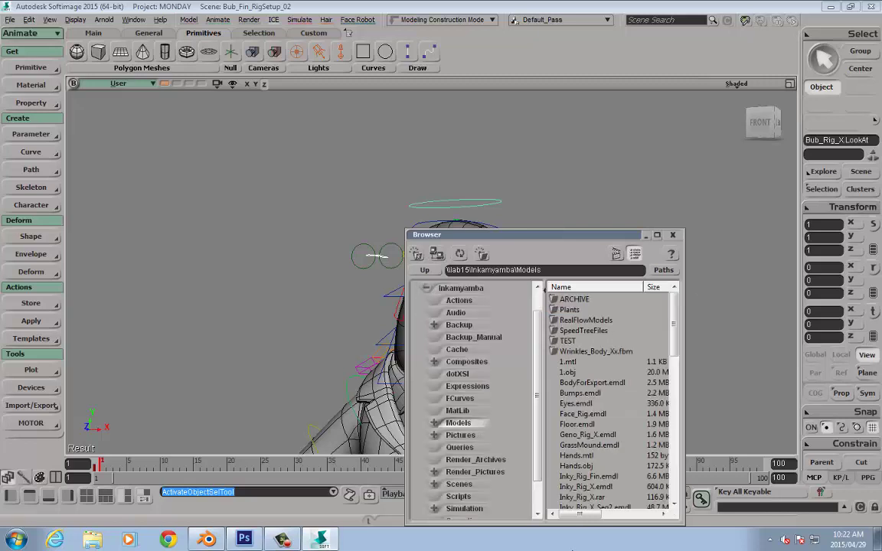
# Import the Inky_Rig_XX.emdl model into the scene and close the file browser.
pyautogui.scroll(-1, 604, 375)
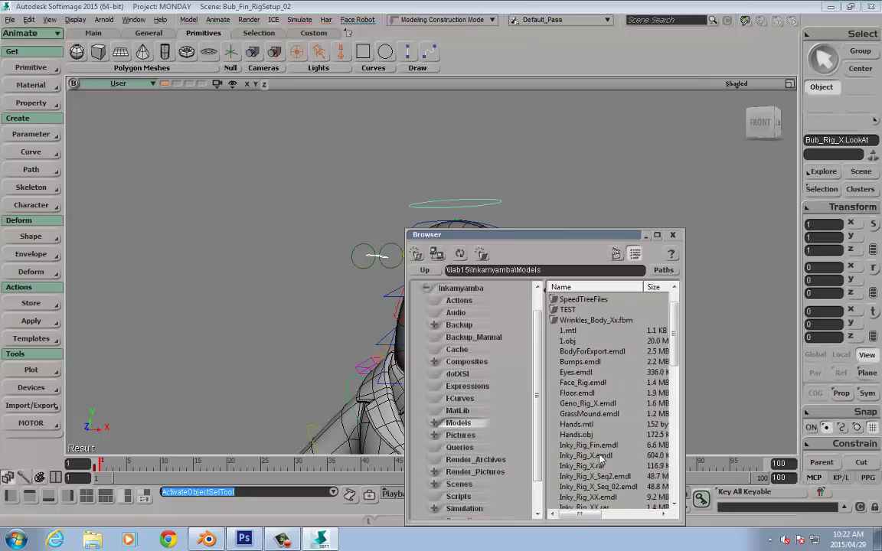
pyautogui.click(595, 497)
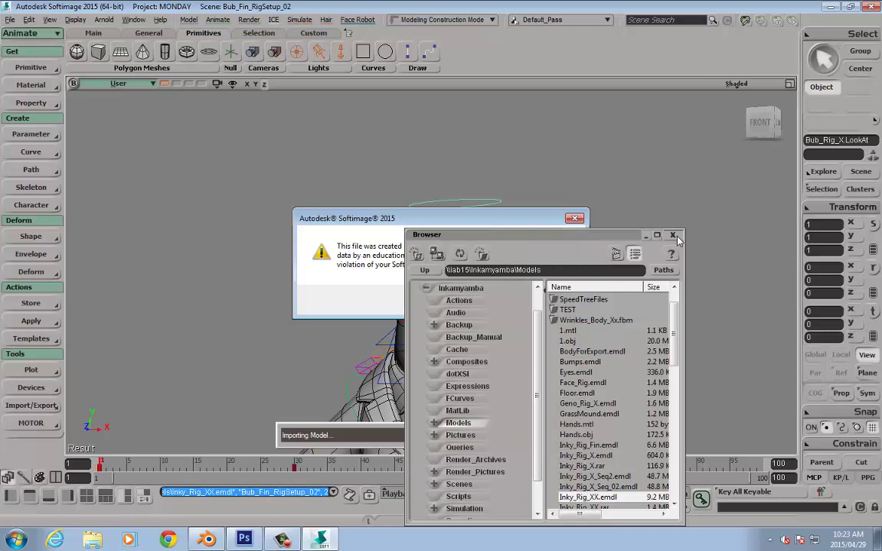
pyautogui.click(672, 235)
# Hide the Bub_Rig_X model through the scene explorer and deselect everything.
pyautogui.press('8')
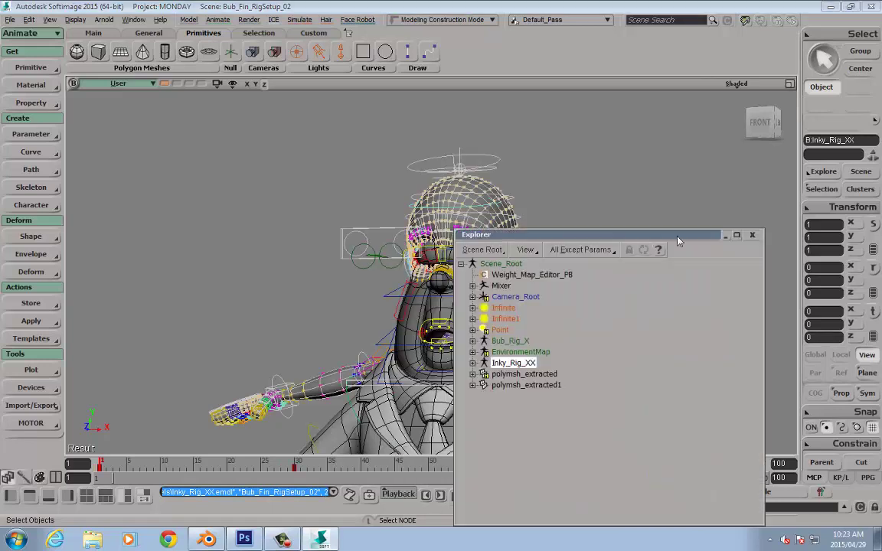
pyautogui.click(517, 342)
pyautogui.press('h')
pyautogui.press('8')
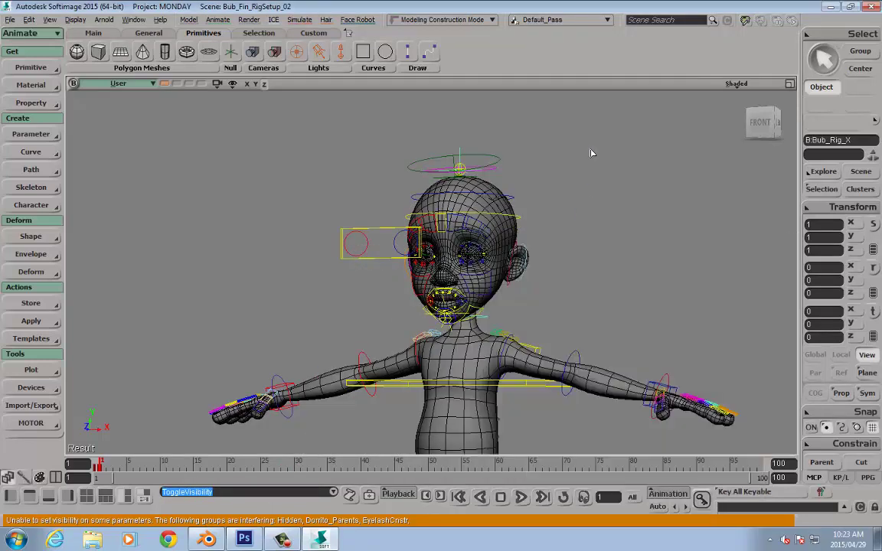
pyautogui.press('space')
pyautogui.scroll(5, 586, 220)
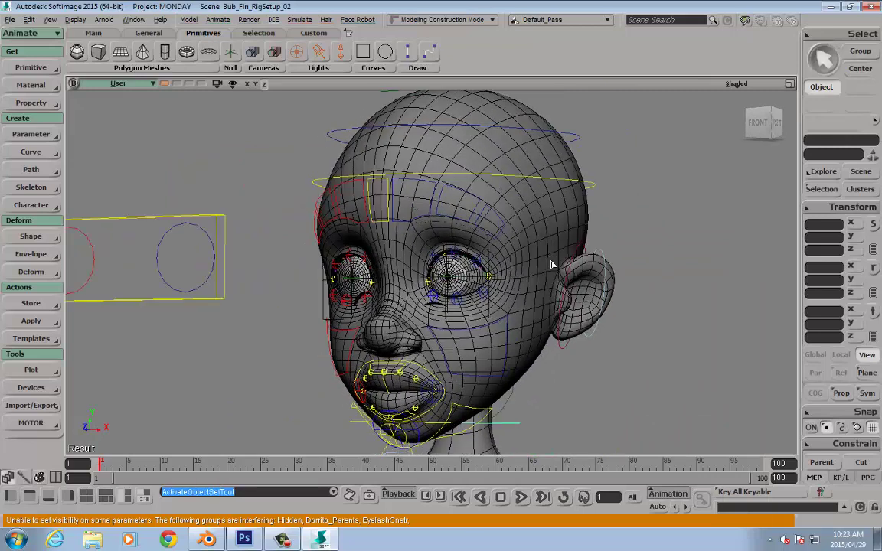
# Hide the Body_Source mesh in the Inky_Rig_XX geometry, select the head and body meshes in turn, and close the explorer.
pyautogui.click(551, 265)
pyautogui.press('8')
pyautogui.rightClick(555, 324)
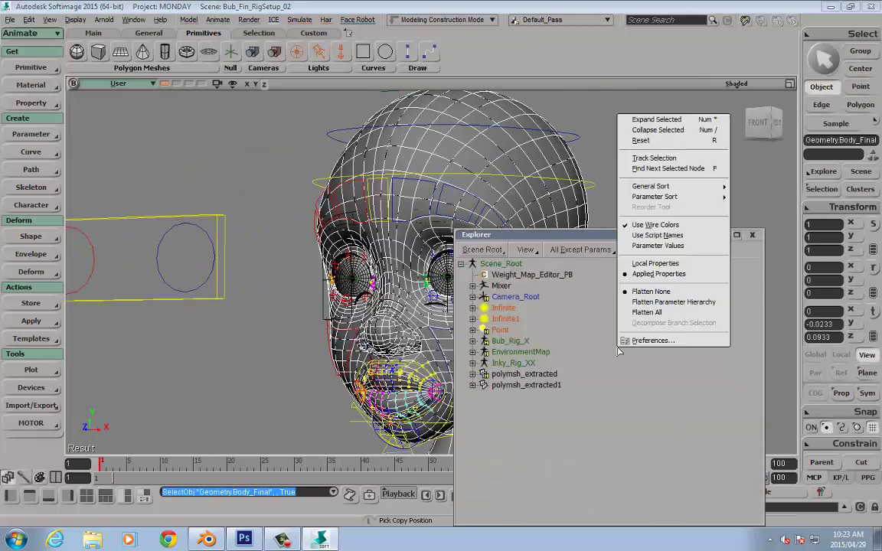
pyautogui.click(589, 157)
pyautogui.click(537, 440)
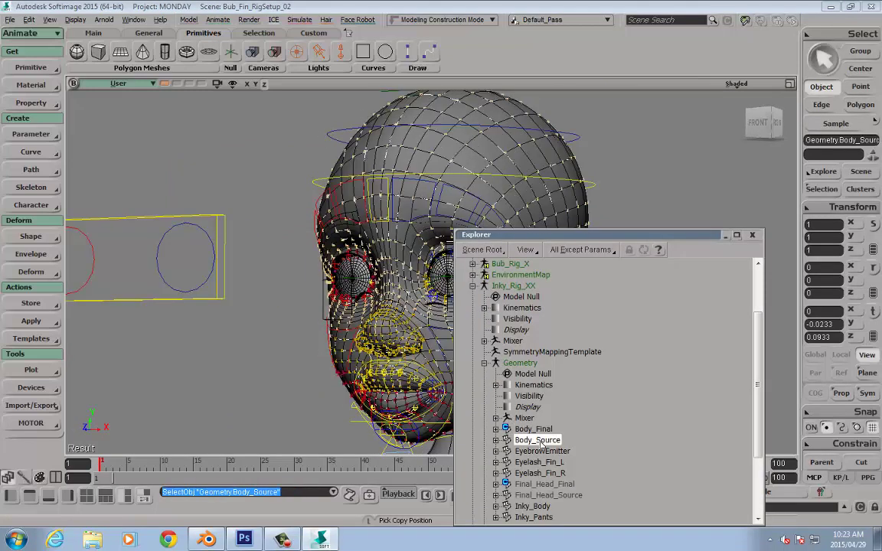
pyautogui.press('h')
pyautogui.click(542, 483)
pyautogui.click(544, 495)
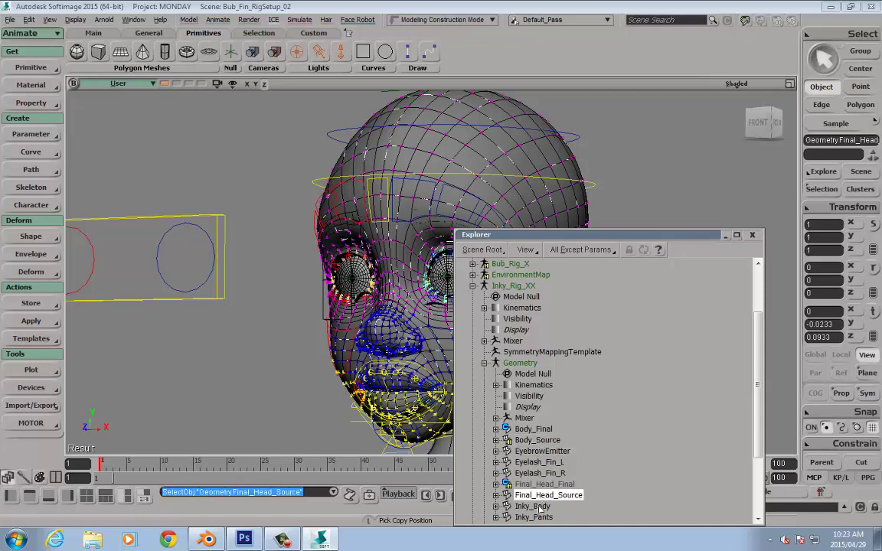
pyautogui.click(536, 505)
pyautogui.click(752, 235)
# Try moving Inky's jaw squash control upward and undo the move.
pyautogui.press('s')
pyautogui.moveTo(630, 245); pyautogui.dragTo(570, 296, button='right')
pyautogui.press('space')
pyautogui.click(517, 371)
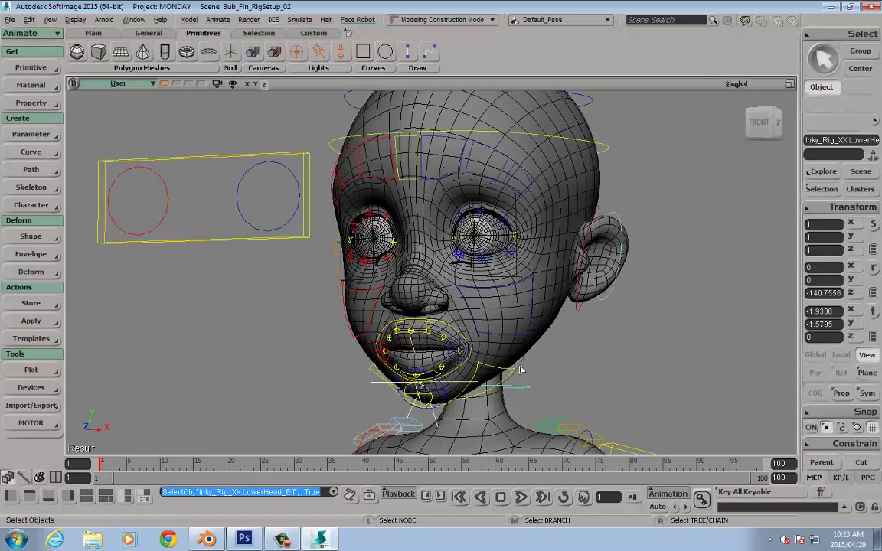
pyautogui.click(490, 369)
pyautogui.press('v')
pyautogui.moveTo(434, 341); pyautogui.dragTo(437, 270)
pyautogui.hotkey('ctrl', 'z')
pyautogui.press('space')
pyautogui.press('s')
pyautogui.moveTo(557, 249); pyautogui.dragTo(538, 287)
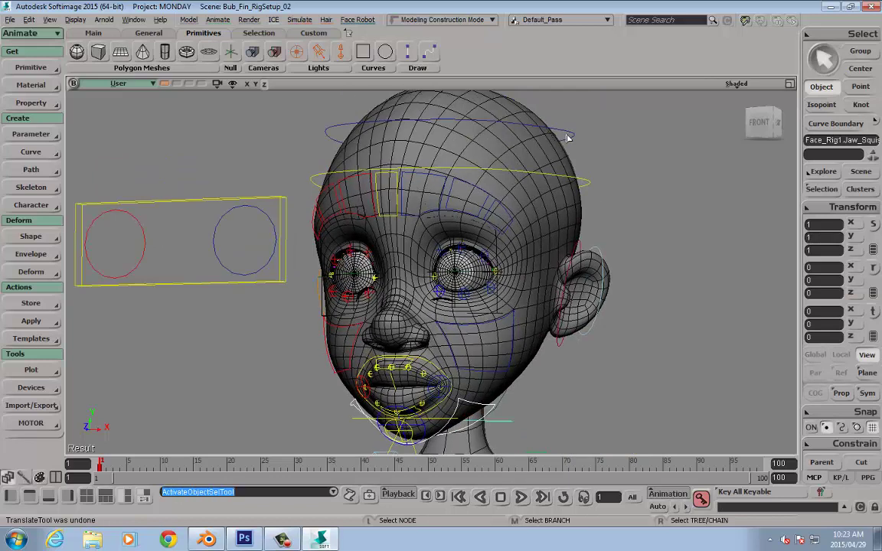
# Try moving the yellow ring control around Inky's forehead upward and undo the move.
pyautogui.click(568, 137)
pyautogui.scroll(-4, 505, 181)
pyautogui.click(541, 209)
pyautogui.press('v')
pyautogui.moveTo(442, 152)
pyautogui.mouseDown()
pyautogui.moveTo(443, 140)
pyautogui.moveTo(445, 175)
pyautogui.moveTo(442, 128)
pyautogui.moveTo(441, 164)
pyautogui.moveTo(445, 134)
pyautogui.mouseUp()
pyautogui.hotkey('ctrl', 'z')
# Try moving the head squash ring near the crown of Inky's head and undo the move.
pyautogui.click(528, 177)
pyautogui.press('v')
pyautogui.hotkey('ctrl', 'z')
pyautogui.press('s')
pyautogui.moveTo(472, 147); pyautogui.dragTo(499, 145, button='right')
pyautogui.press('space')
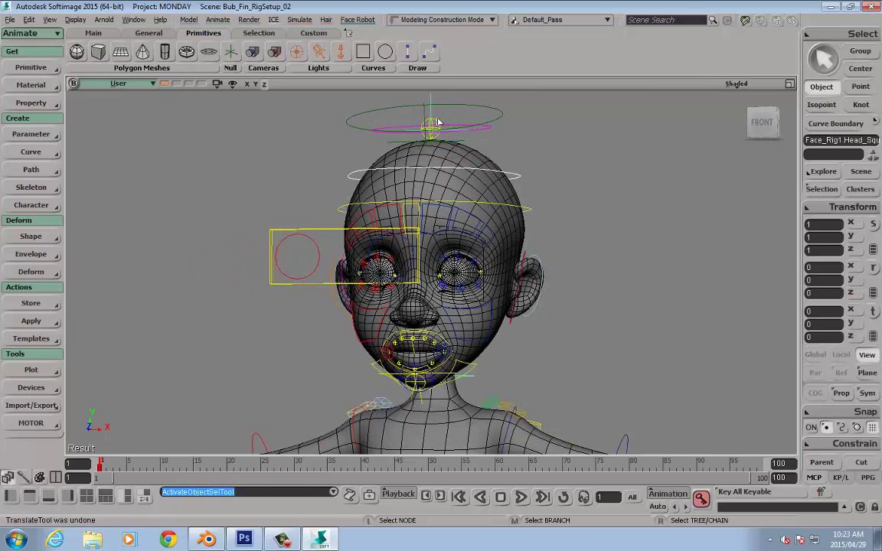
# Rotate the head bend control above Inky's head to about -3 degrees on Z.
pyautogui.click(433, 123)
pyautogui.press('c')
pyautogui.moveTo(465, 251); pyautogui.dragTo(468, 256)
pyautogui.press('s')
pyautogui.moveTo(493, 268); pyautogui.dragTo(462, 270, button='right')
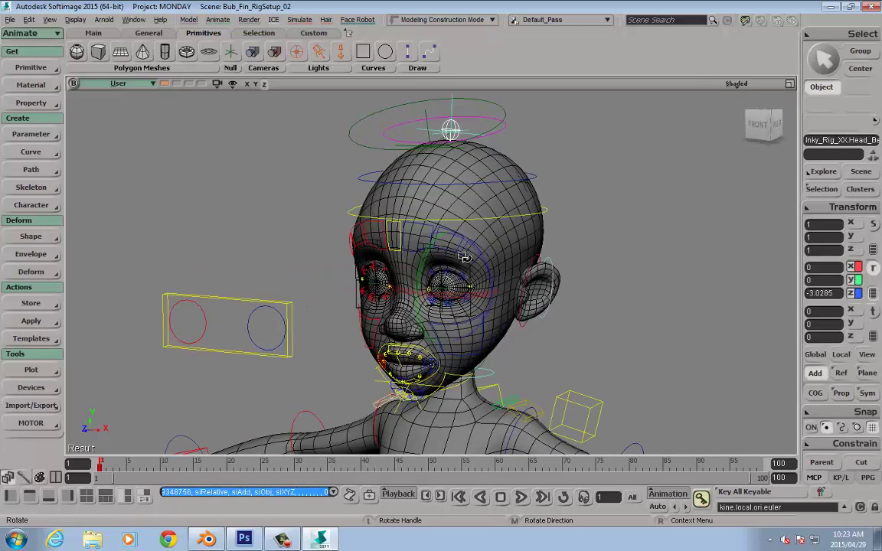
# Undo the rotation of the head bend control above Inky's head.
pyautogui.moveTo(433, 255); pyautogui.dragTo(426, 254)
pyautogui.hotkey('ctrl', 'z')
pyautogui.hotkey('alt', 'z')
pyautogui.press('space')
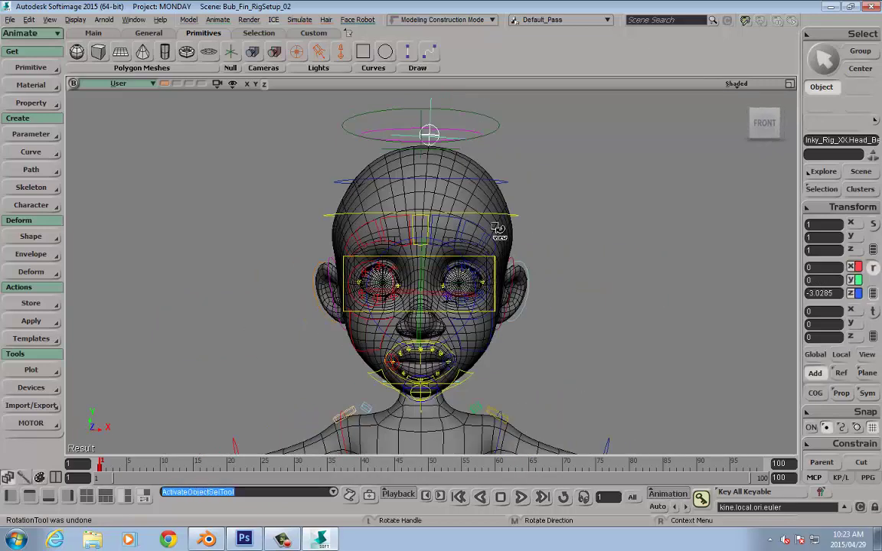
# Try moving Inky's eye look-at control sideways to about 1.31 on X and 0.04 on Y, and undo the move.
pyautogui.moveTo(501, 260); pyautogui.dragTo(403, 326, button='right')
pyautogui.click(424, 323)
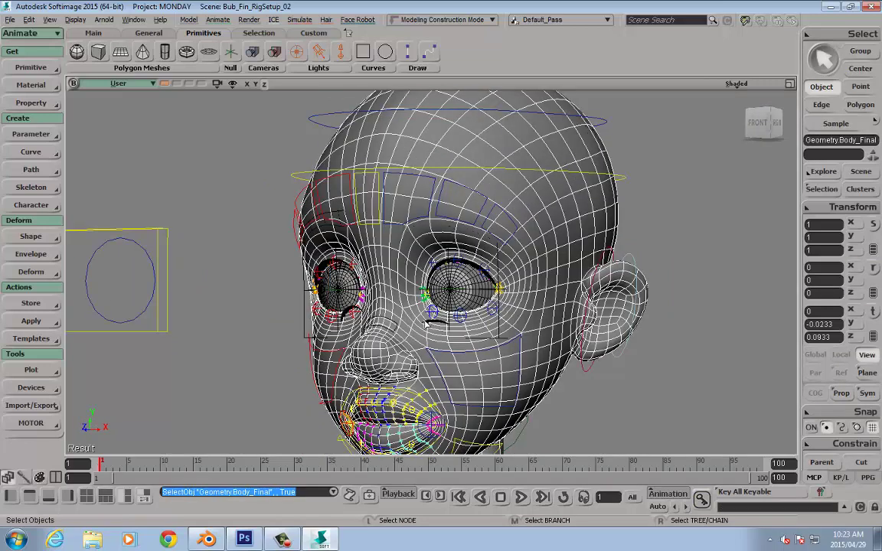
pyautogui.press('space')
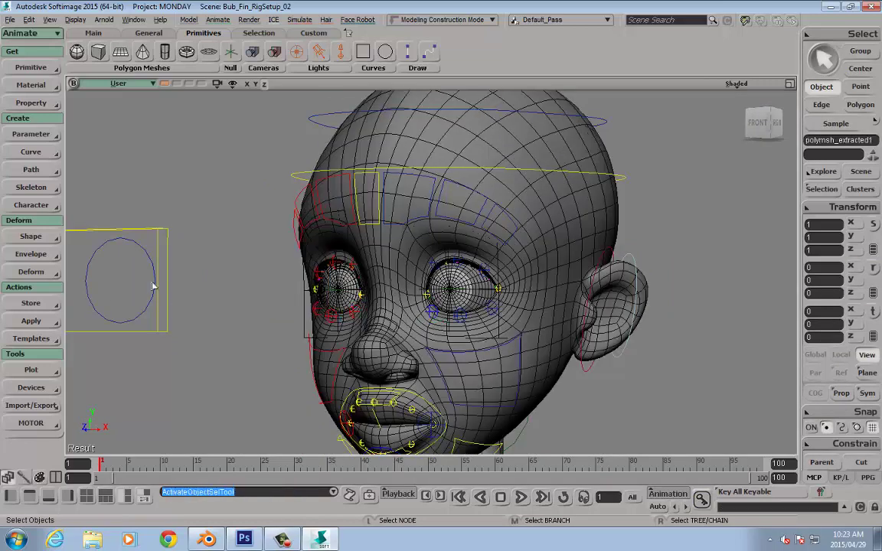
pyautogui.click(162, 229)
pyautogui.press('v')
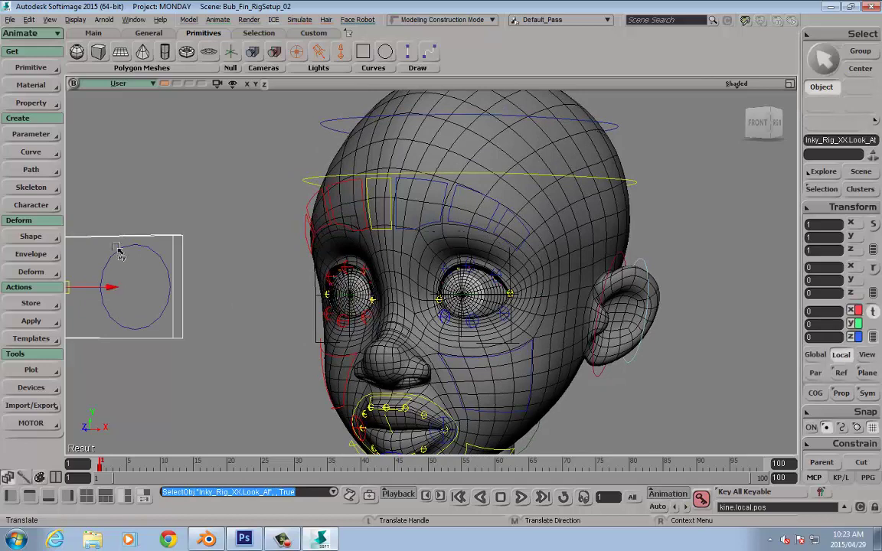
pyautogui.moveTo(102, 248); pyautogui.dragTo(199, 240)
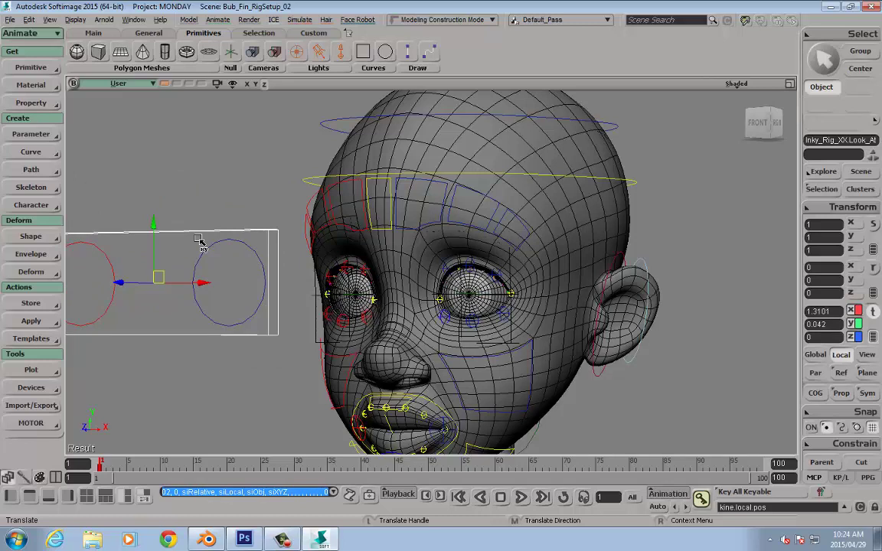
pyautogui.press('space')
pyautogui.hotkey('ctrl', 'z')
# Move Inky's left mouth corner control inward toward the middle of the lips.
pyautogui.press('s')
pyautogui.moveTo(429, 329); pyautogui.dragTo(440, 216)
pyautogui.moveTo(440, 216); pyautogui.dragTo(430, 230, button='right')
pyautogui.scroll(3, 429, 230)
pyautogui.moveTo(434, 302); pyautogui.dragTo(438, 247)
pyautogui.press('space')
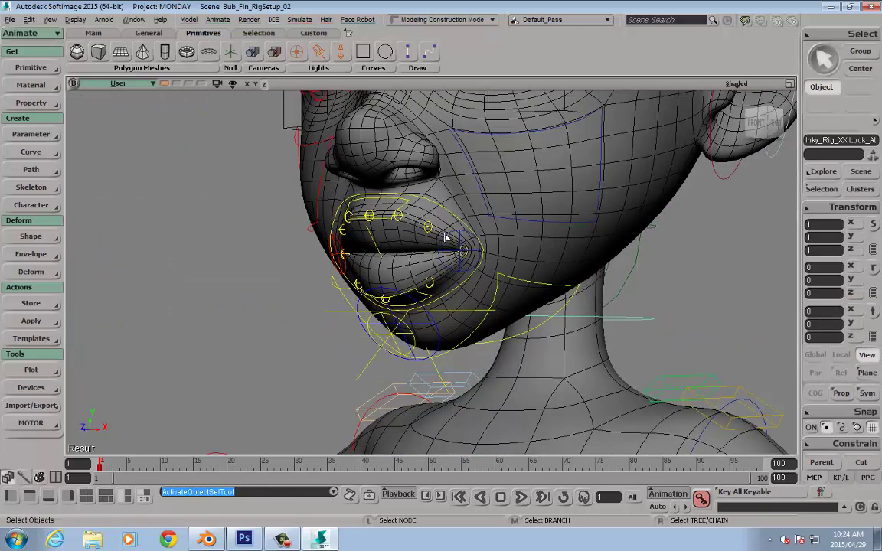
pyautogui.click(460, 238)
pyautogui.press('v')
pyautogui.scroll(2, 506, 283)
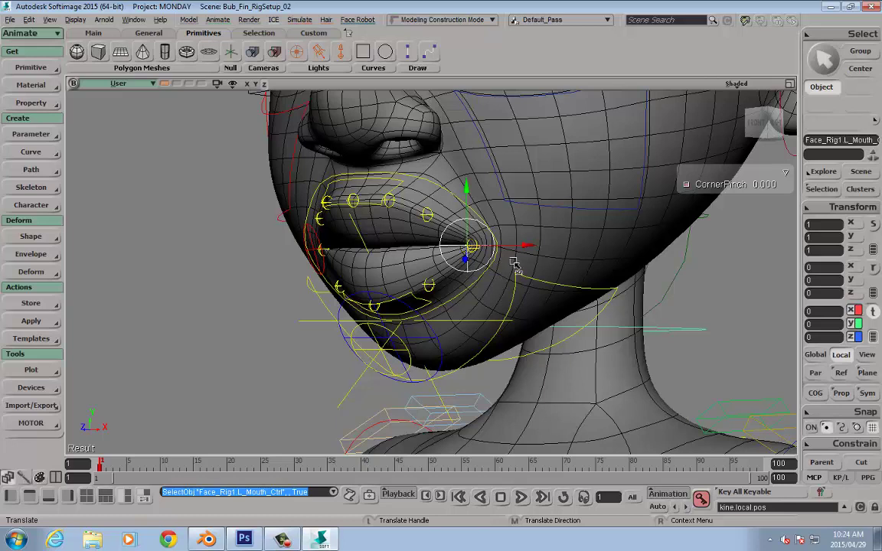
pyautogui.press('s')
pyautogui.moveTo(515, 261); pyautogui.dragTo(532, 239, button='right')
pyautogui.moveTo(548, 246); pyautogui.dragTo(529, 247)
# Select Inky's right mouth corner control and shift it along its X axis.
pyautogui.press('s')
pyautogui.moveTo(469, 249); pyautogui.dragTo(537, 253, button='right')
pyautogui.press('space')
pyautogui.click(405, 258)
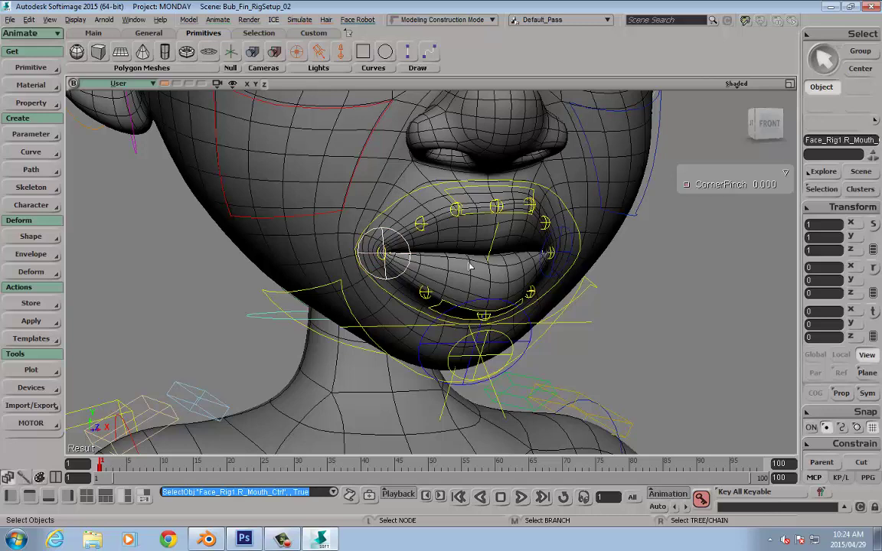
pyautogui.press('v')
pyautogui.moveTo(505, 279); pyautogui.dragTo(505, 264)
pyautogui.press('s')
pyautogui.moveTo(506, 264); pyautogui.dragTo(425, 256, button='right')
pyautogui.click(420, 256)
pyautogui.press('v')
pyautogui.moveTo(441, 260); pyautogui.dragTo(409, 258)
# Bring the right mouth corner control to about 0.24 on X and inspect the pursed lips from the side.
pyautogui.press('s')
pyautogui.moveTo(409, 258); pyautogui.dragTo(533, 251, button='right')
pyautogui.press('space')
pyautogui.click(534, 255)
pyautogui.press('v')
pyautogui.moveTo(535, 259); pyautogui.dragTo(551, 258)
pyautogui.press('s')
pyautogui.moveTo(575, 259); pyautogui.dragTo(450, 249, button='right')
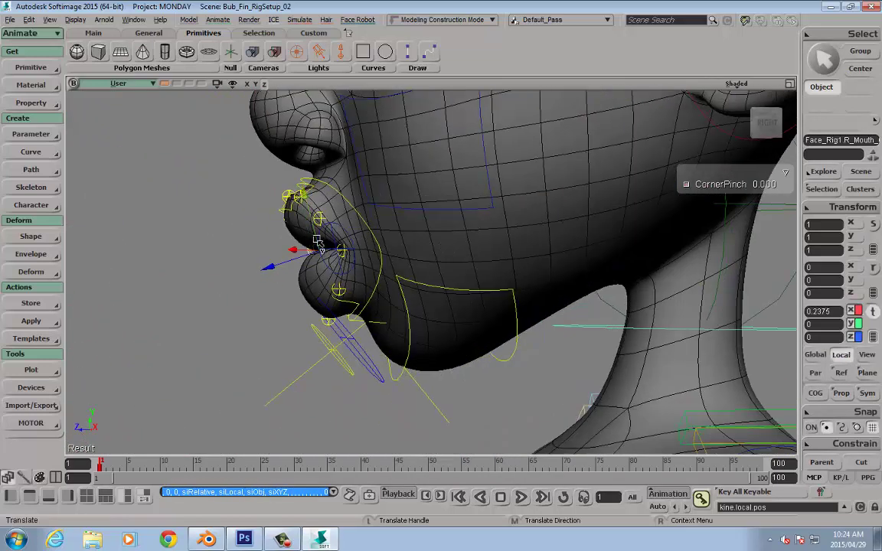
# Reset the transforms of both mouth corner controls.
pyautogui.press('r')
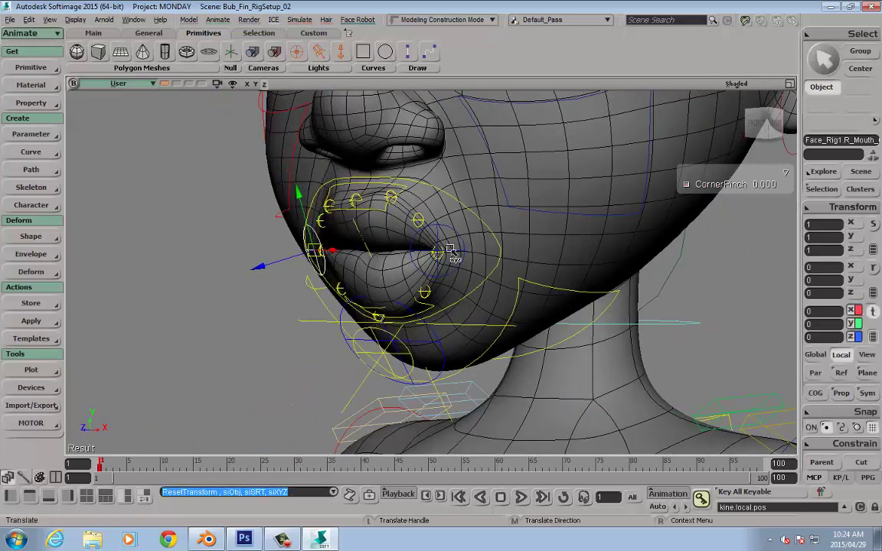
pyautogui.click(448, 251)
pyautogui.hotkey('ctrl', 'shift', 'r')
# Select both of Inky's mouth corner controls and raise them about 0.36 on Y into a smile.
pyautogui.press('s')
pyautogui.moveTo(359, 260); pyautogui.dragTo(392, 258, button='right')
pyautogui.keyDown('shift'); pyautogui.click(351, 233); pyautogui.keyUp('shift')
pyautogui.press('v')
pyautogui.scroll(-2, 433, 243)
pyautogui.moveTo(529, 207); pyautogui.dragTo(524, 180)
pyautogui.press('s')
pyautogui.moveTo(491, 206); pyautogui.dragTo(464, 254)
pyautogui.scroll(-3, 459, 254)
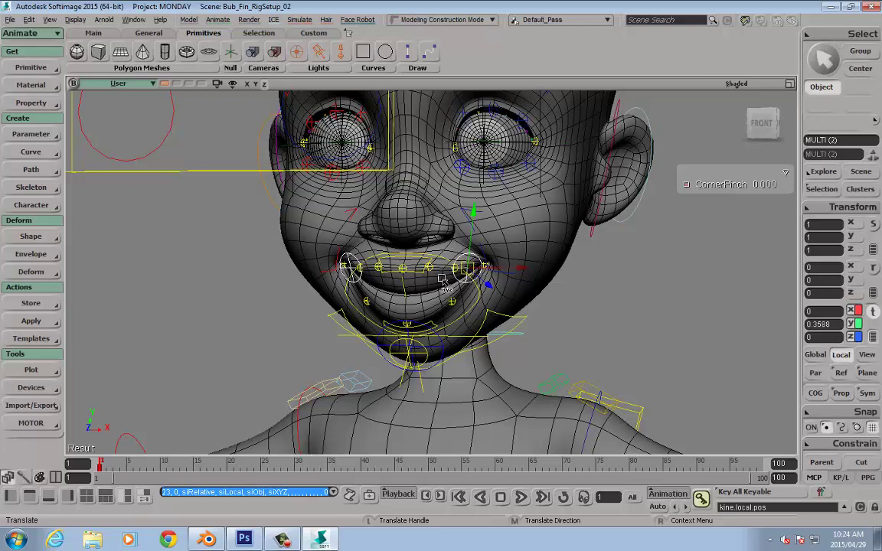
# Try moving both mouth corner controls down and back up, and undo the two moves.
pyautogui.press('s')
pyautogui.moveTo(493, 279); pyautogui.dragTo(528, 289, button='right')
pyautogui.moveTo(499, 283); pyautogui.dragTo(504, 327)
pyautogui.moveTo(503, 327); pyautogui.dragTo(484, 321, button='right')
pyautogui.moveTo(475, 320); pyautogui.dragTo(479, 299)
pyautogui.hotkey('ctrl', 'z')
pyautogui.hotkey('ctrl', 'z')
pyautogui.press('space')
# Deselect all of Inky's rig controls.
pyautogui.press('s')
pyautogui.moveTo(565, 315); pyautogui.dragTo(617, 315, button='right')
pyautogui.click(631, 294)
pyautogui.press('a')
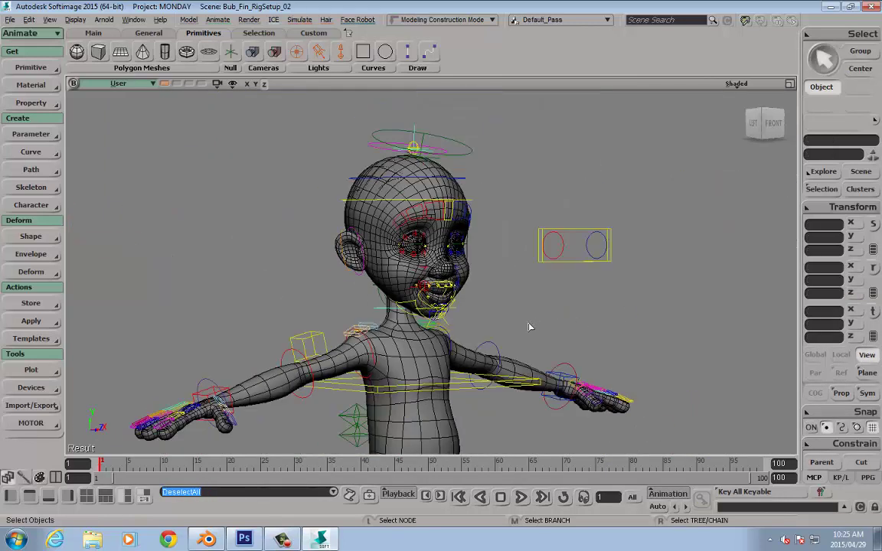
# Switch to Blender and examine the Key 1 shape key of the Body_Low mesh.
pyautogui.scroll(4, 527, 317)
pyautogui.click(208, 540)
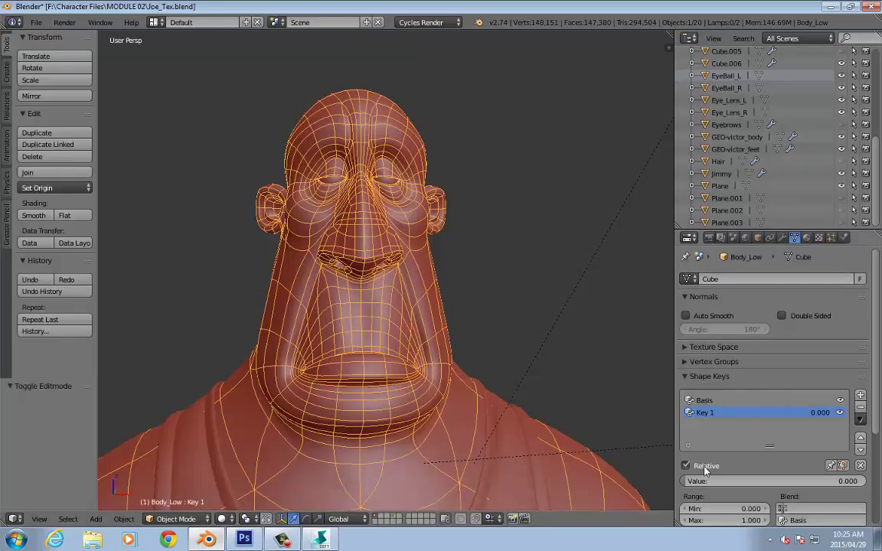
pyautogui.moveTo(819, 411); pyautogui.dragTo(637, 403)
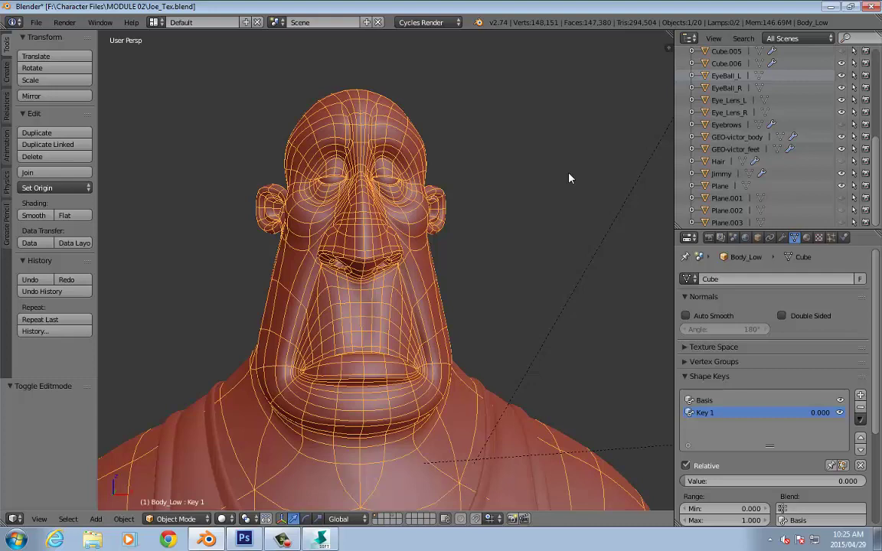
# Switch back to Softimage and select Inky's left inner brow control.
pyautogui.hotkey('alt', 'Tab')
pyautogui.press('s')
pyautogui.moveTo(551, 309); pyautogui.dragTo(467, 211, button='right')
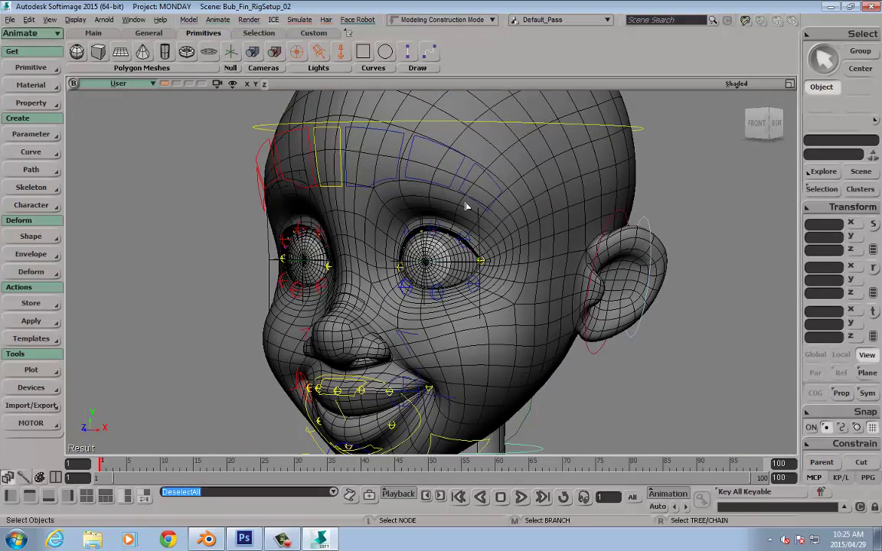
pyautogui.press('space')
pyautogui.click(421, 185)
pyautogui.click(392, 182)
pyautogui.scroll(-3, 375, 200)
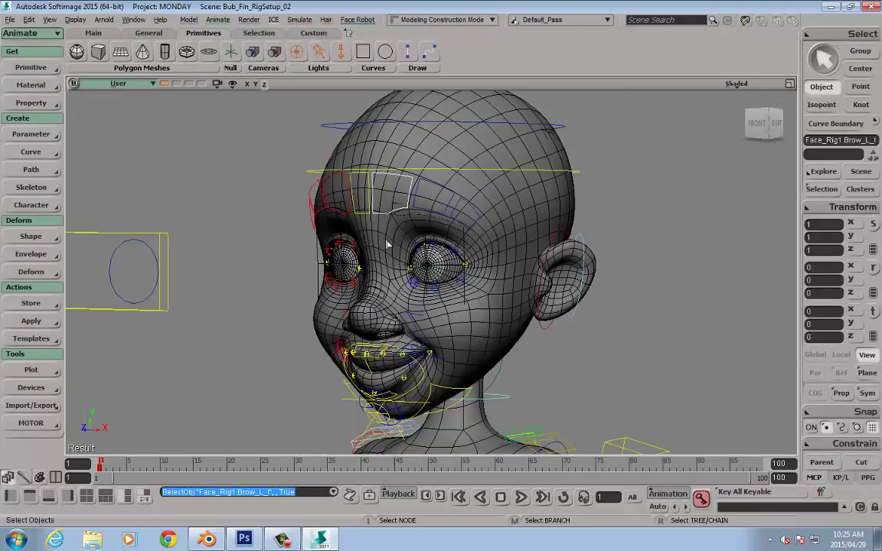
# Switch to Blender and remove the Key 1 and Basis shape keys from Body_Low.
pyautogui.hotkey('alt', 'Tab')
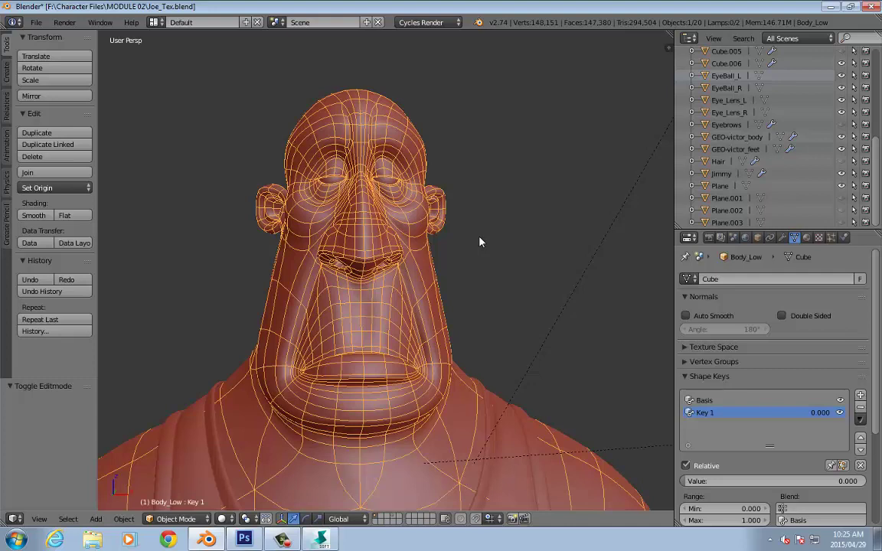
pyautogui.moveTo(498, 231); pyautogui.dragTo(561, 254, button='middle')
pyautogui.scroll(2, 536, 221)
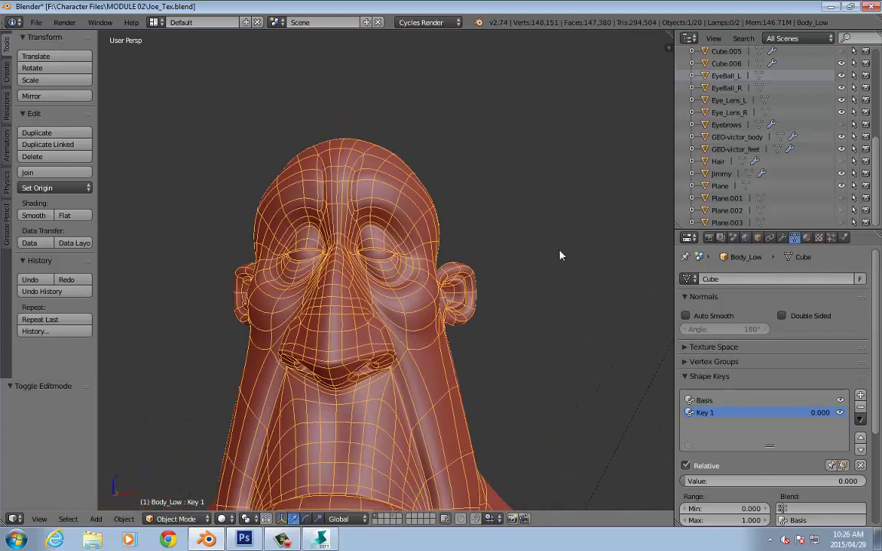
pyautogui.click(860, 406)
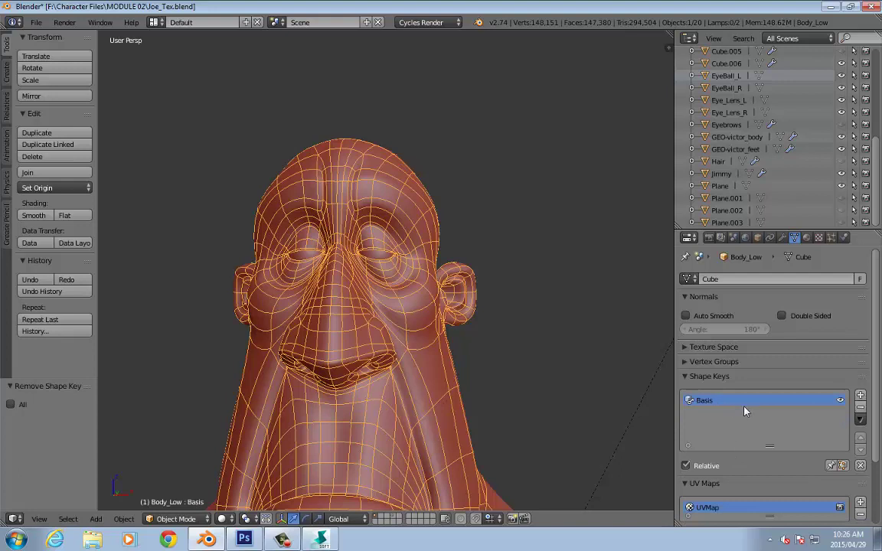
pyautogui.click(860, 406)
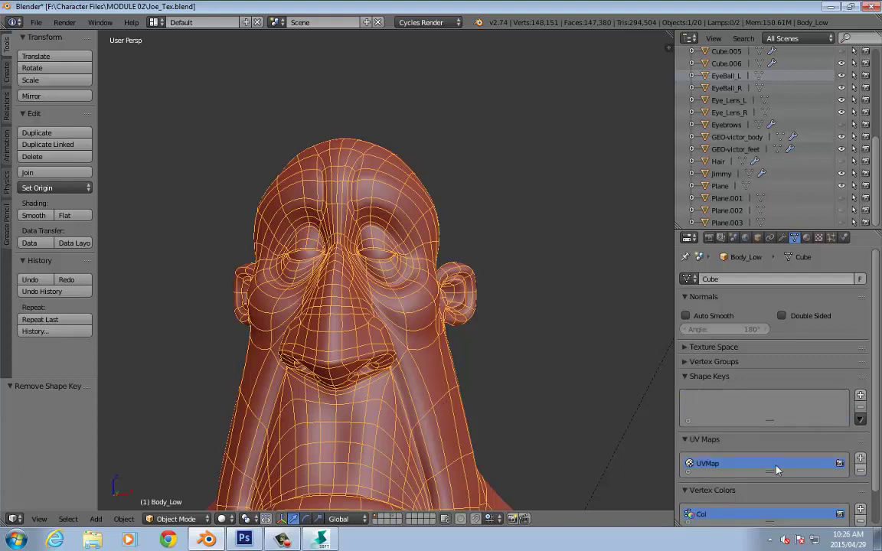
# Add a base shape key and a second shape key named Brows_Up to Body_Low.
pyautogui.click(861, 395)
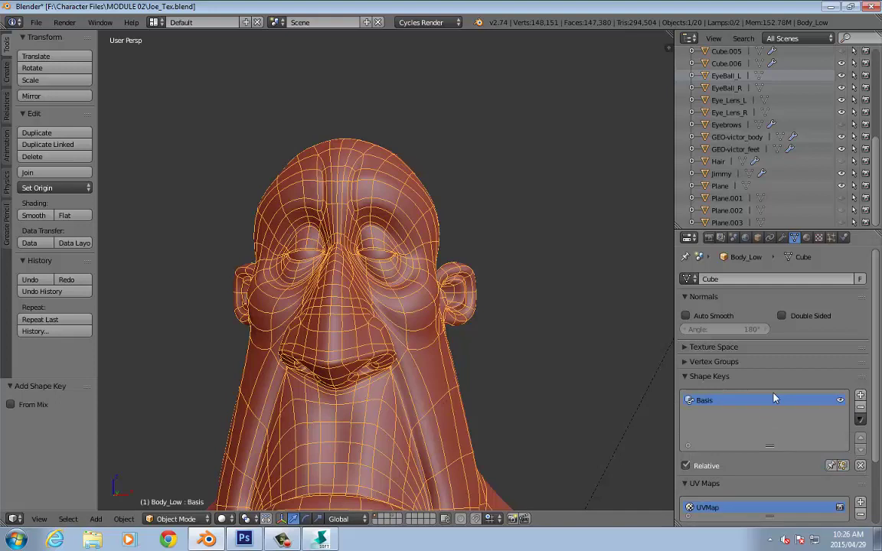
pyautogui.click(861, 395)
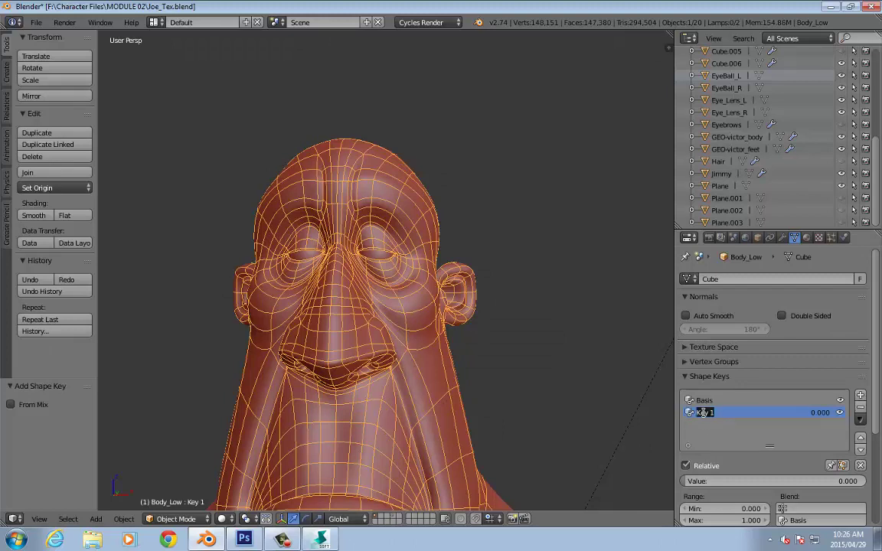
pyautogui.write('Blown')
pyautogui.press('Return')
pyautogui.write('_Up')
pyautogui.press('Return')
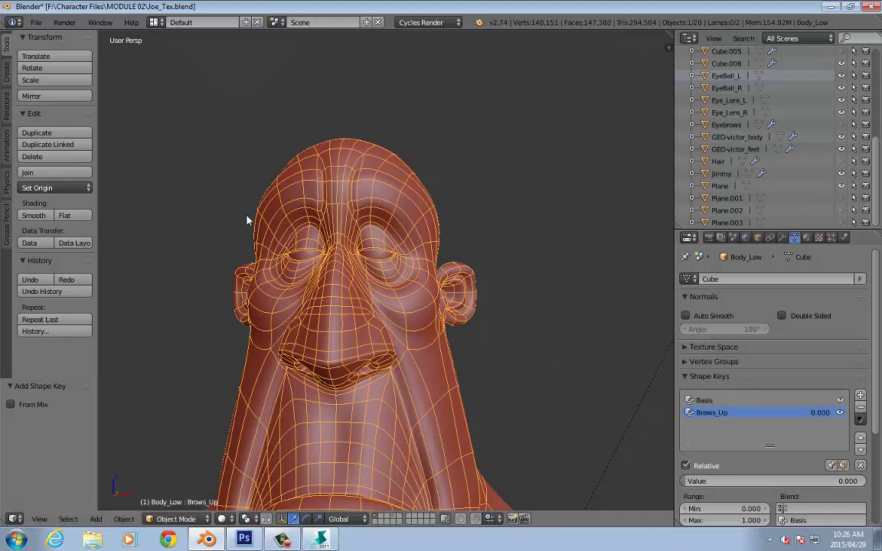
# Switch to Softimage and raise Inky's left inner brow control.
pyautogui.hotkey('alt', 'Tab')
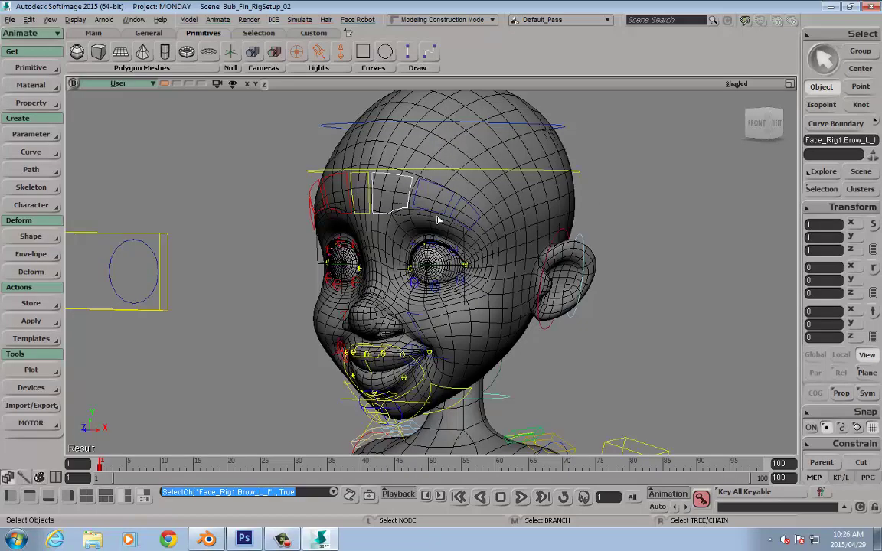
pyautogui.moveTo(199, 161); pyautogui.dragTo(379, 234, button='right')
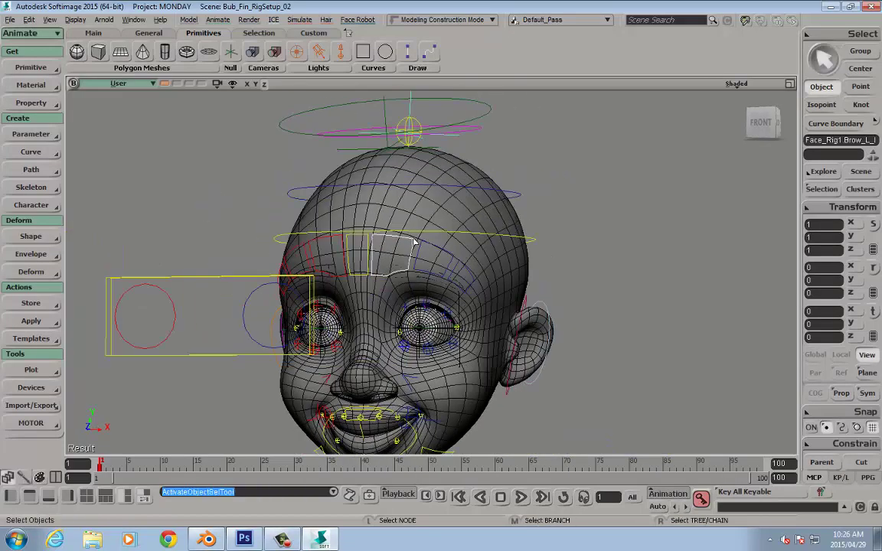
pyautogui.press('v')
pyautogui.moveTo(390, 203); pyautogui.dragTo(390, 186)
pyautogui.press('space')
# Raise Inky's left middle brow control and undo the last move of the left outer brow control.
pyautogui.click(440, 251)
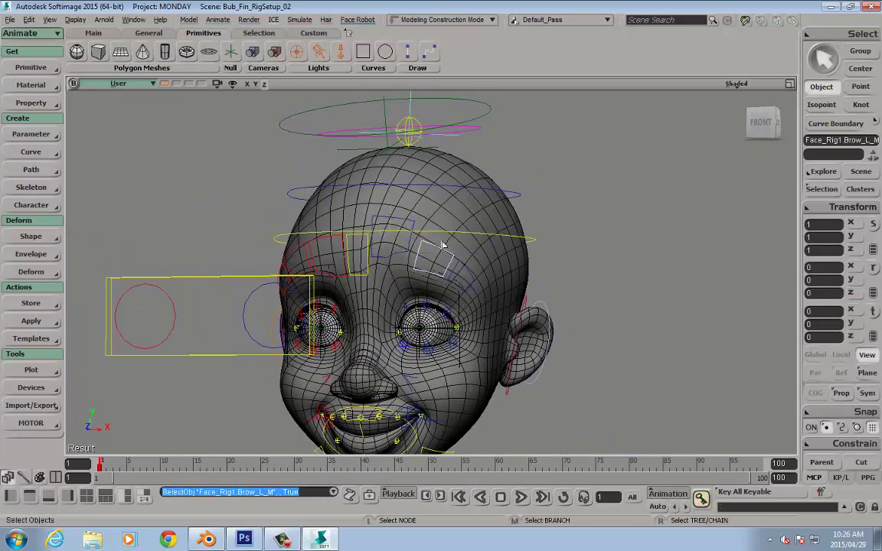
pyautogui.press('v')
pyautogui.moveTo(433, 229); pyautogui.dragTo(463, 239)
pyautogui.hotkey('ctrl', 'z')
pyautogui.hotkey('ctrl', 'z')
pyautogui.press('s')
pyautogui.moveTo(263, 277); pyautogui.dragTo(291, 285, button='right')
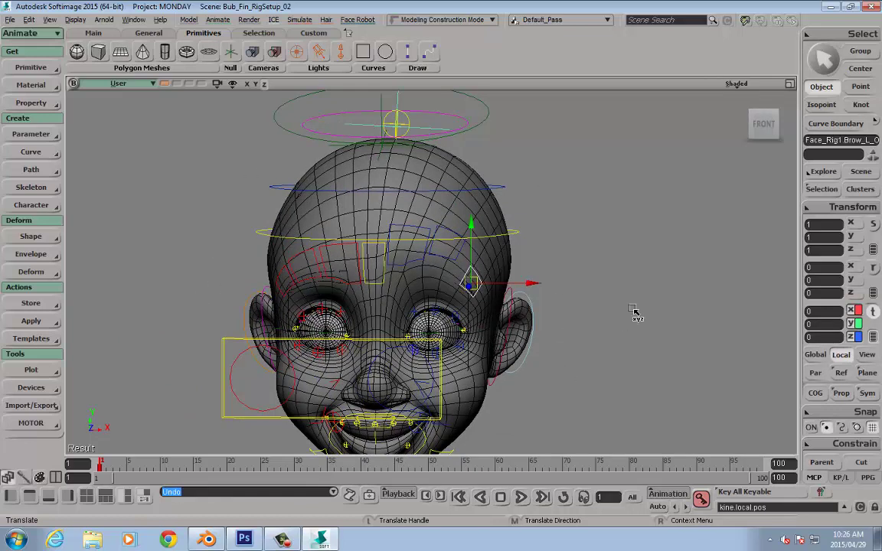
# Switch to Blender and enter Edit Mode on Body_Low with the Brows_Up shape key active and X Mirror enabled.
pyautogui.hotkey('alt', 'Tab')
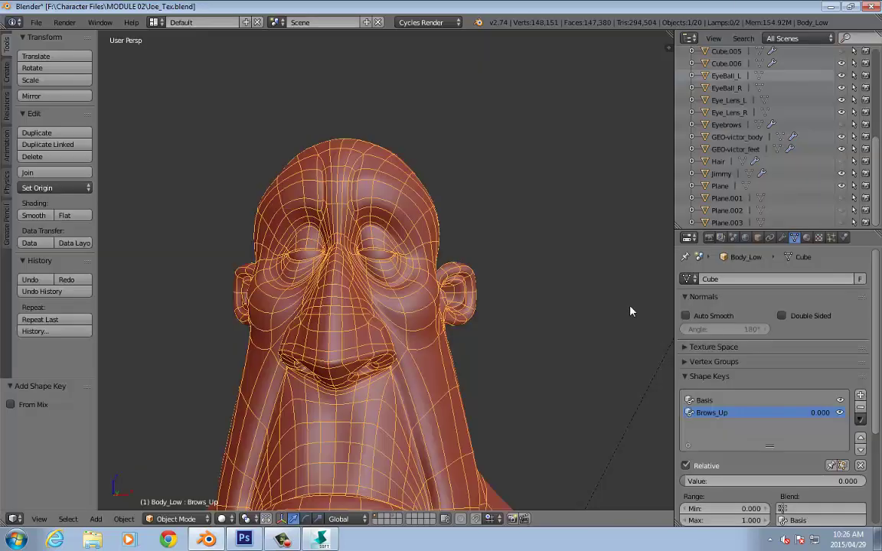
pyautogui.scroll(3, 582, 268)
pyautogui.press('s')
pyautogui.click(542, 231)
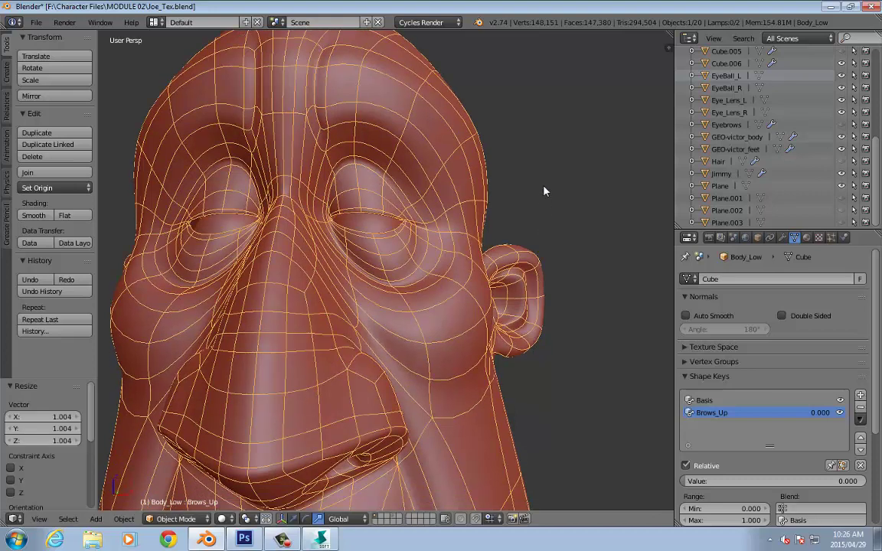
pyautogui.hotkey('ctrl', 'z')
pyautogui.scroll(-2, 547, 207)
pyautogui.press('a')
pyautogui.moveTo(547, 222); pyautogui.dragTo(574, 185, button='middle')
pyautogui.rightClick(531, 203)
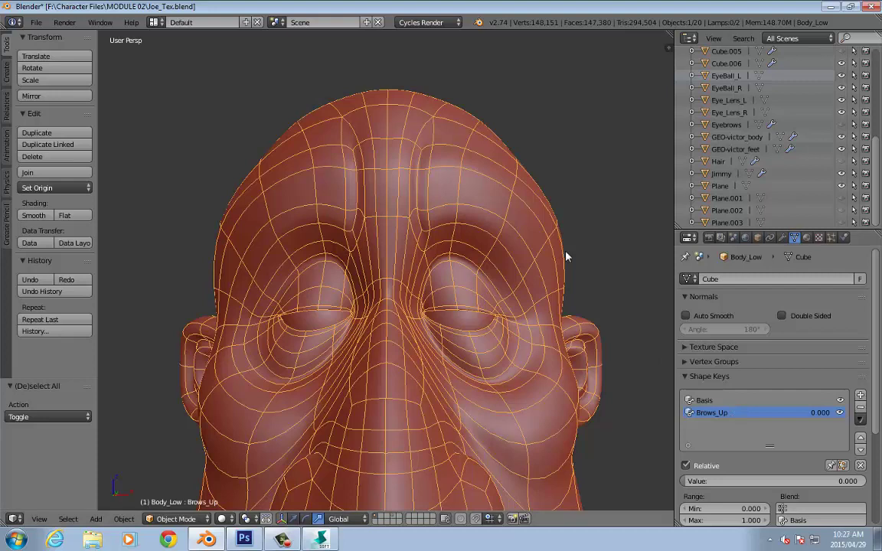
pyautogui.press('Tab')
pyautogui.moveTo(621, 276); pyautogui.dragTo(551, 246, button='middle')
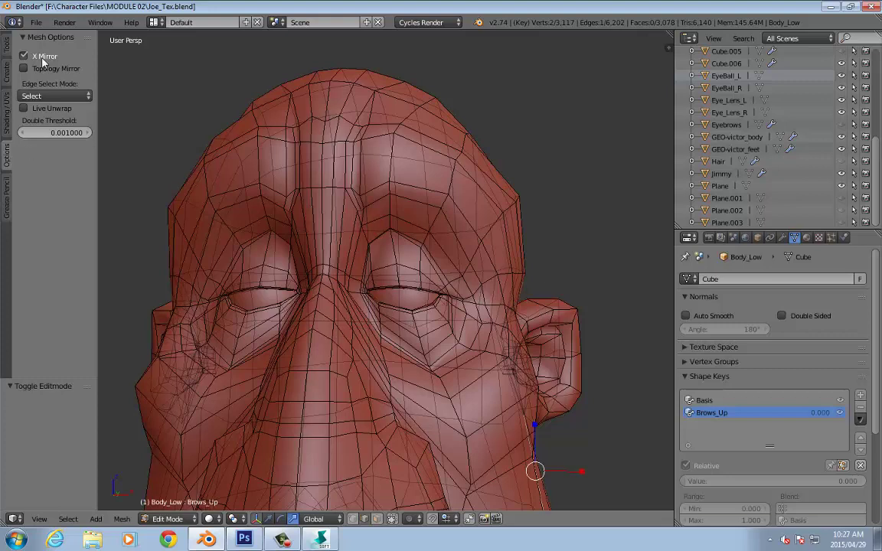
# Set face selection with Connected proportional editing and select the forehead face above the character's left eye.
pyautogui.rightClick(427, 198)
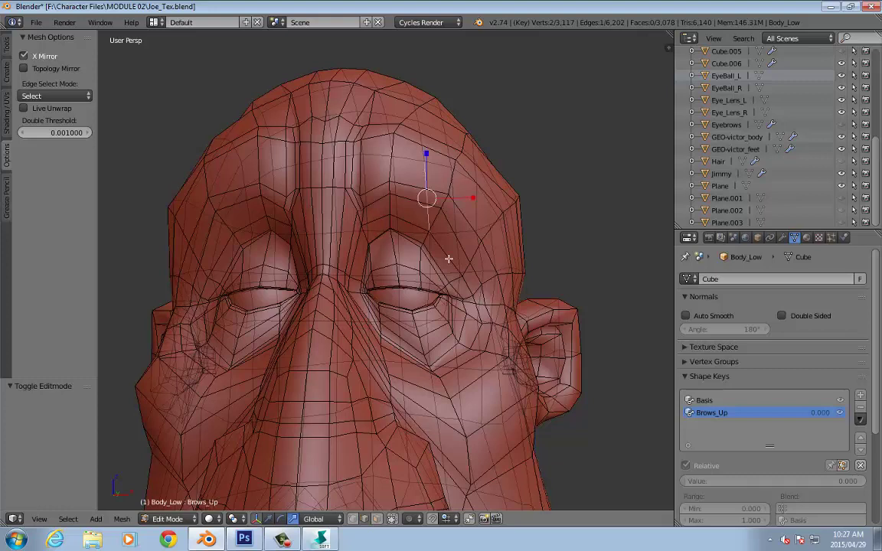
pyautogui.click(376, 521)
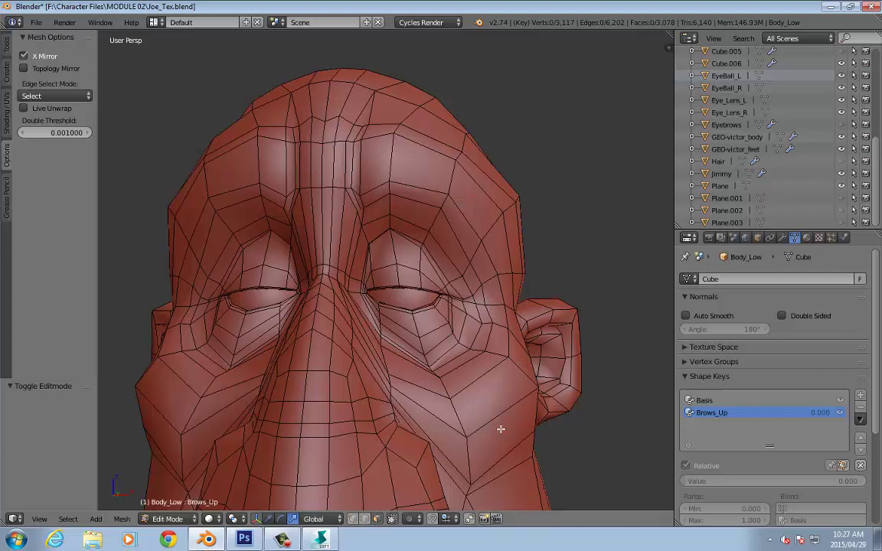
pyautogui.click(408, 518)
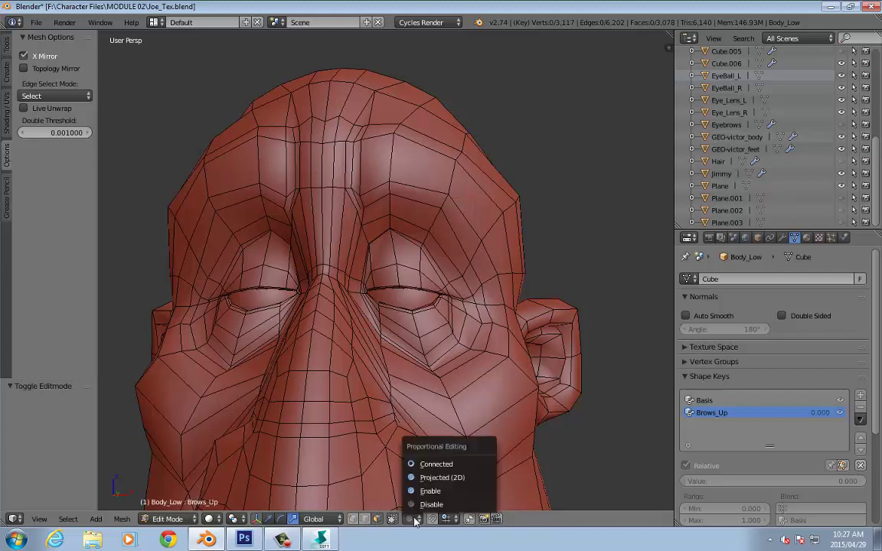
pyautogui.click(437, 465)
pyautogui.rightClick(413, 184)
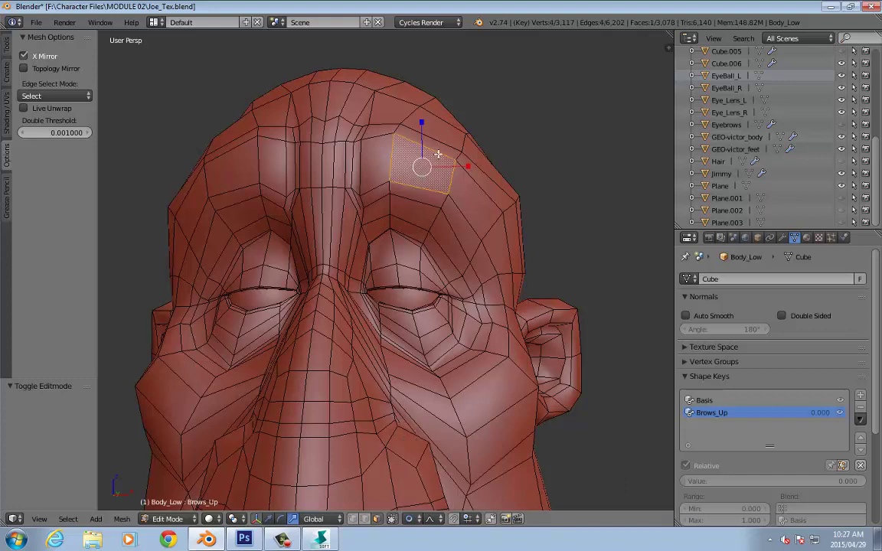
# Reduce the proportional editing size to 0.22 during a trial move of the selected forehead face, and undo the move.
pyautogui.press('g')
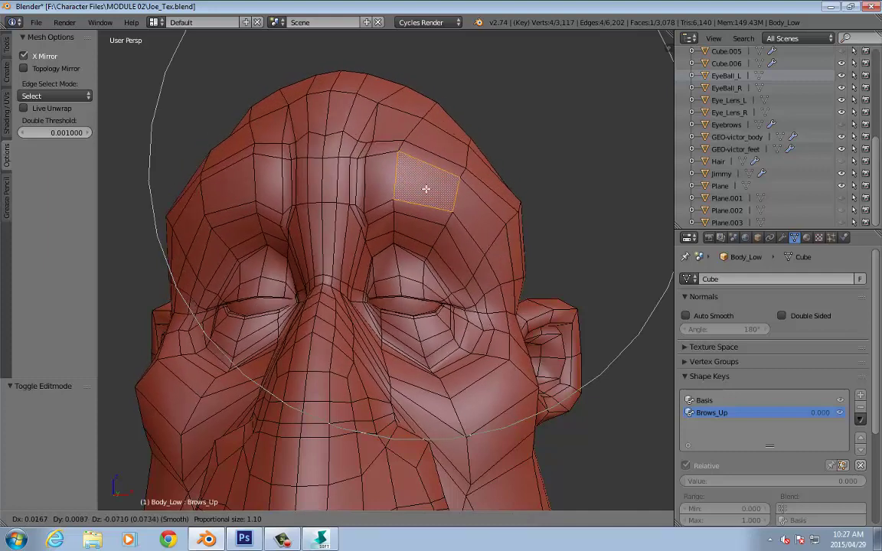
pyautogui.scroll(-1, 436, 191)
pyautogui.scroll(12, 441, 192)
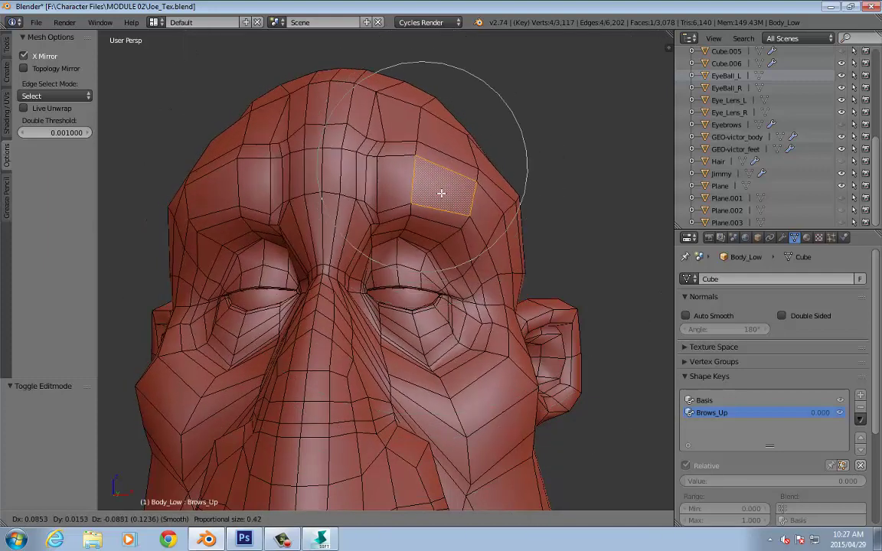
pyautogui.scroll(-5, 441, 193)
pyautogui.scroll(11, 441, 193)
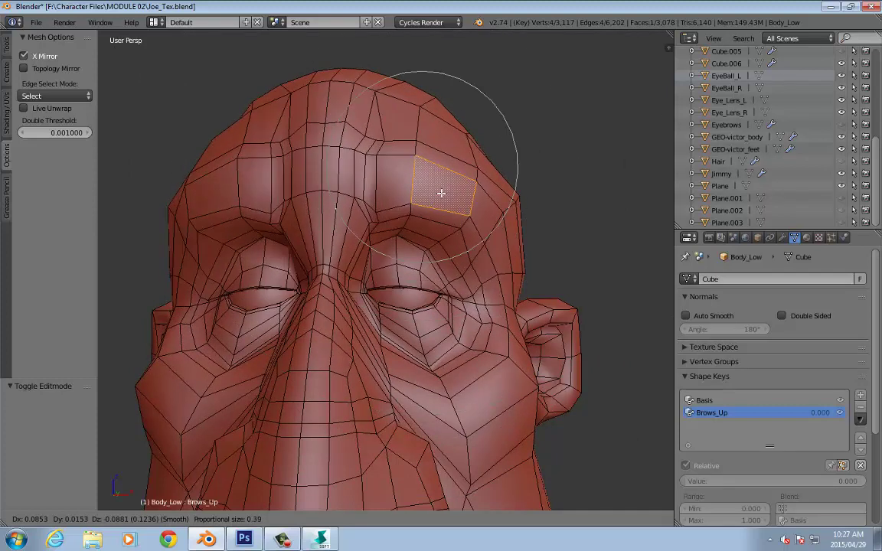
pyautogui.scroll(2, 441, 193)
pyautogui.scroll(-2, 441, 193)
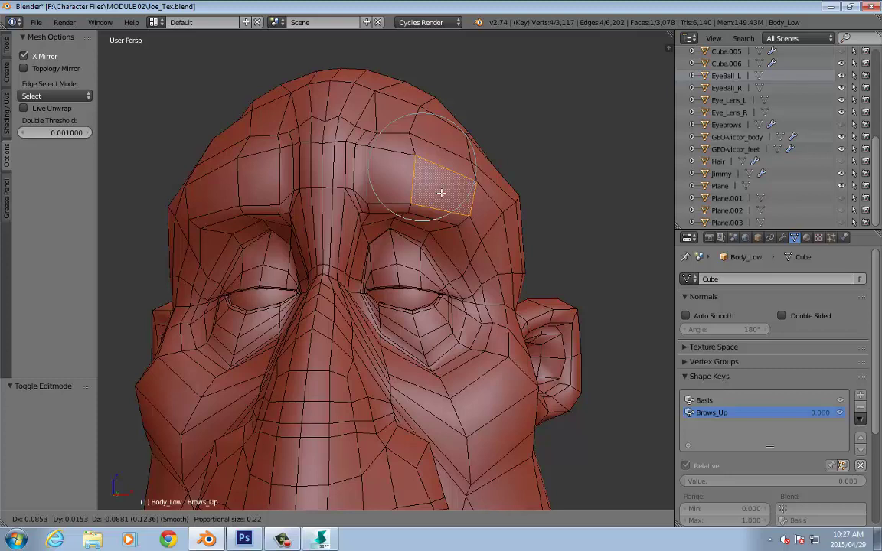
pyautogui.click(441, 193)
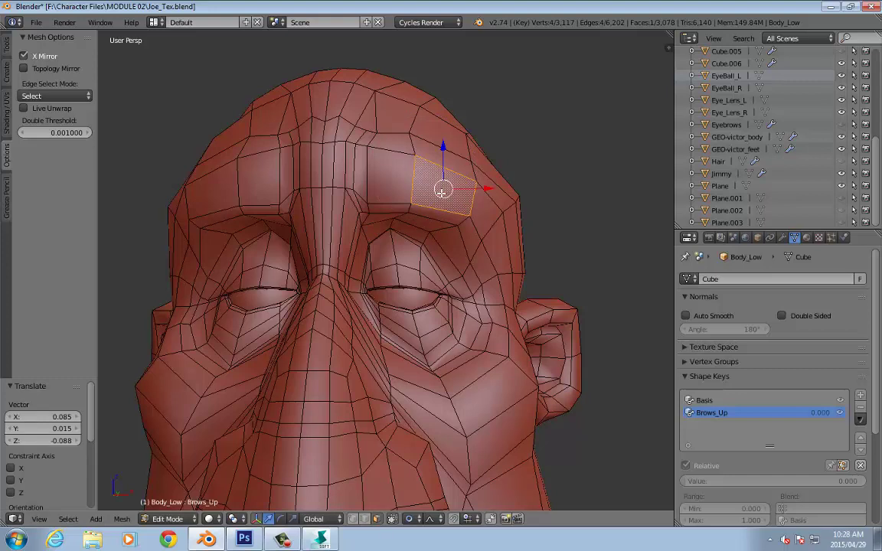
pyautogui.hotkey('ctrl', 'z')
# Add the two neighbouring faces toward the forehead's centre to the selection and raise all three along Z.
pyautogui.moveTo(520, 132); pyautogui.dragTo(453, 159, button='middle')
pyautogui.keyDown('shift'); pyautogui.rightClick(253, 238); pyautogui.keyUp('shift')
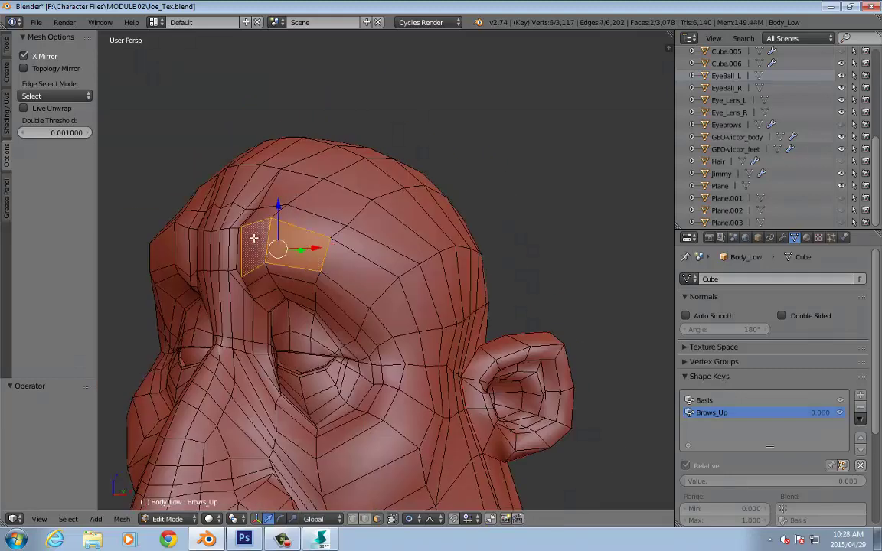
pyautogui.moveTo(224, 234); pyautogui.dragTo(456, 230, button='middle')
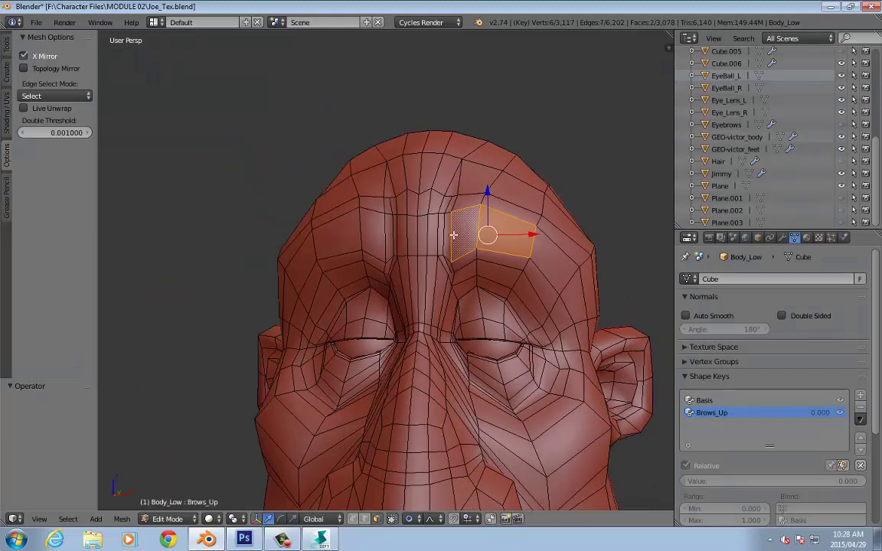
pyautogui.keyDown('shift'); pyautogui.rightClick(456, 230); pyautogui.keyUp('shift')
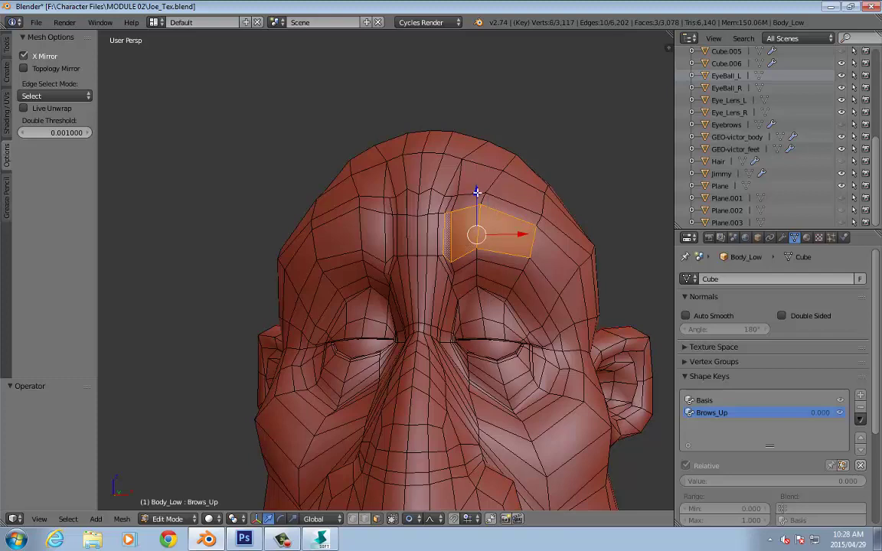
pyautogui.moveTo(476, 191); pyautogui.dragTo(476, 175)
# Return to Object Mode, deselect everything and set the Brows_Up shape key value to 1.000.
pyautogui.moveTo(531, 181); pyautogui.dragTo(505, 181, button='middle')
pyautogui.press('Tab')
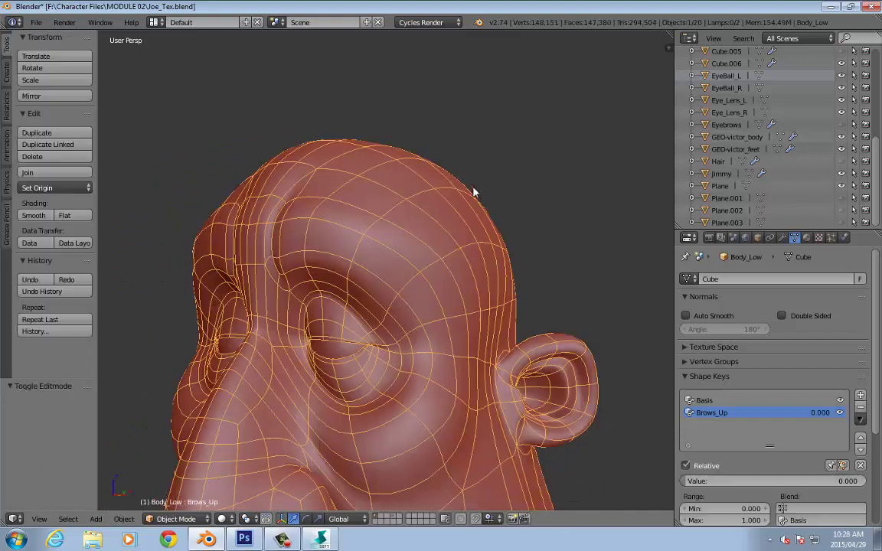
pyautogui.press('a')
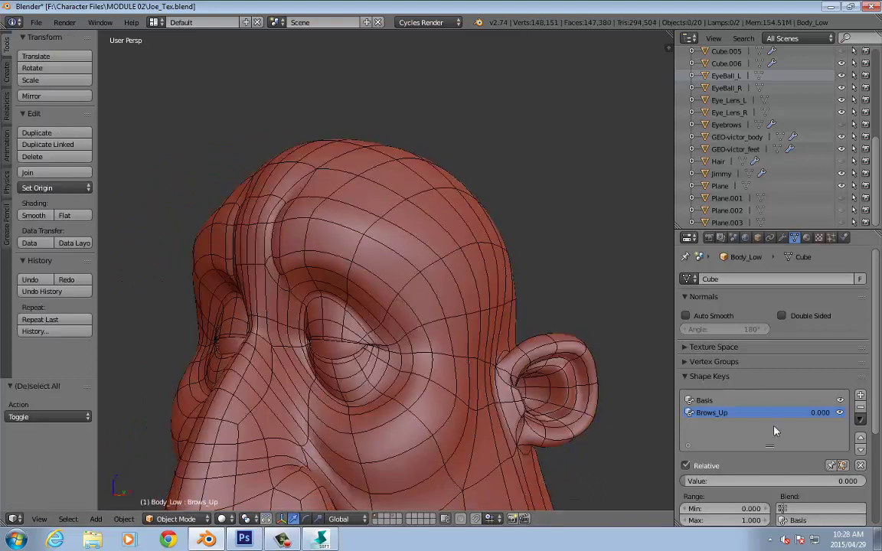
pyautogui.click(766, 480)
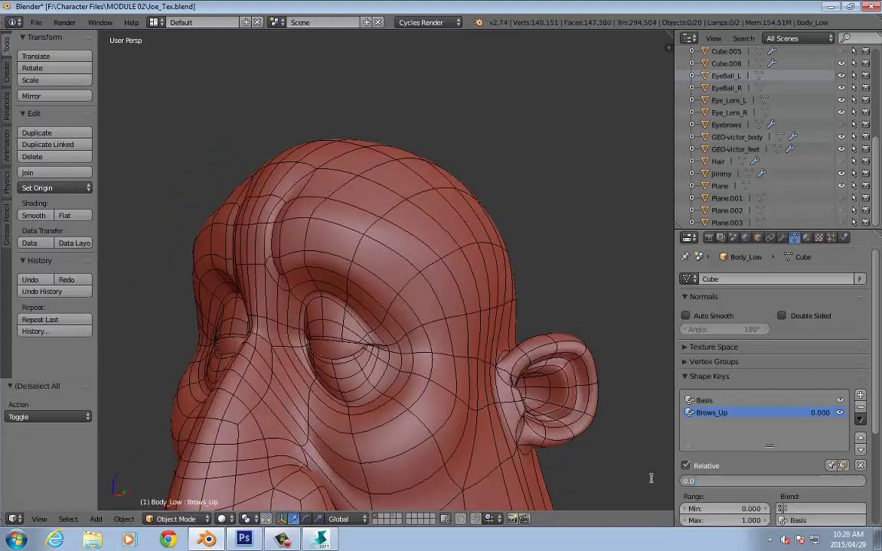
pyautogui.press('Escape')
pyautogui.moveTo(736, 480); pyautogui.dragTo(819, 481)
pyautogui.moveTo(545, 383); pyautogui.dragTo(522, 183, button='middle')
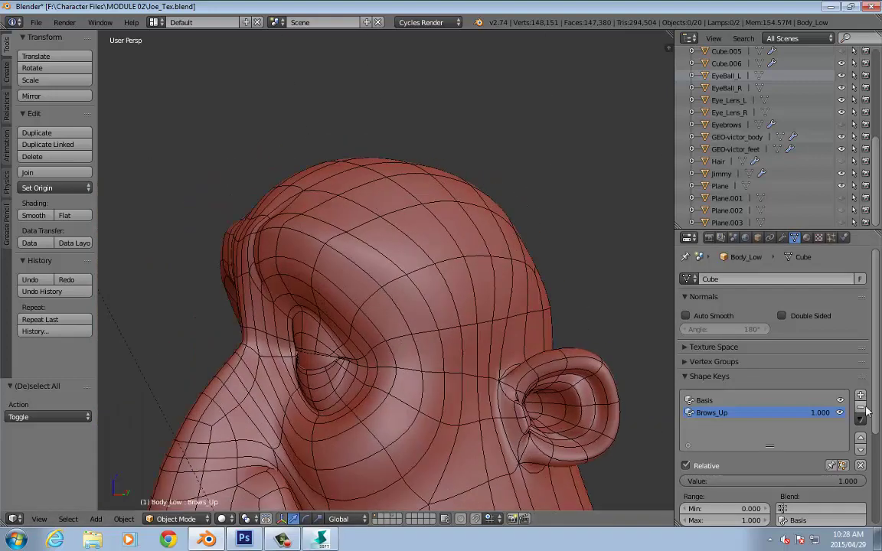
pyautogui.moveTo(857, 485)
pyautogui.mouseDown()
pyautogui.moveTo(815, 485)
pyautogui.moveTo(857, 486)
pyautogui.mouseUp()
# Raise the three selected left brow faces further along Z in Edit Mode with proportional size 0.29, and review the shape in Object Mode.
pyautogui.press('Tab')
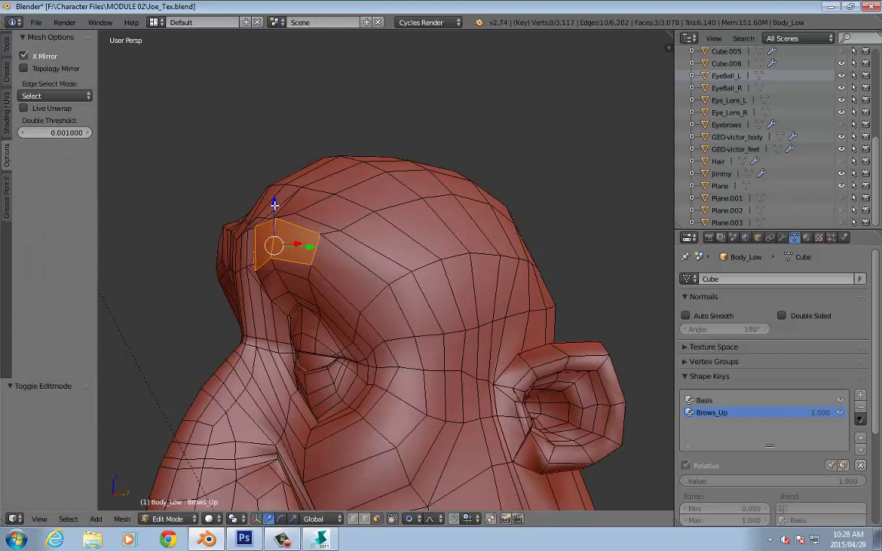
pyautogui.press('g')
pyautogui.press('z')
pyautogui.scroll(-3, 275, 204)
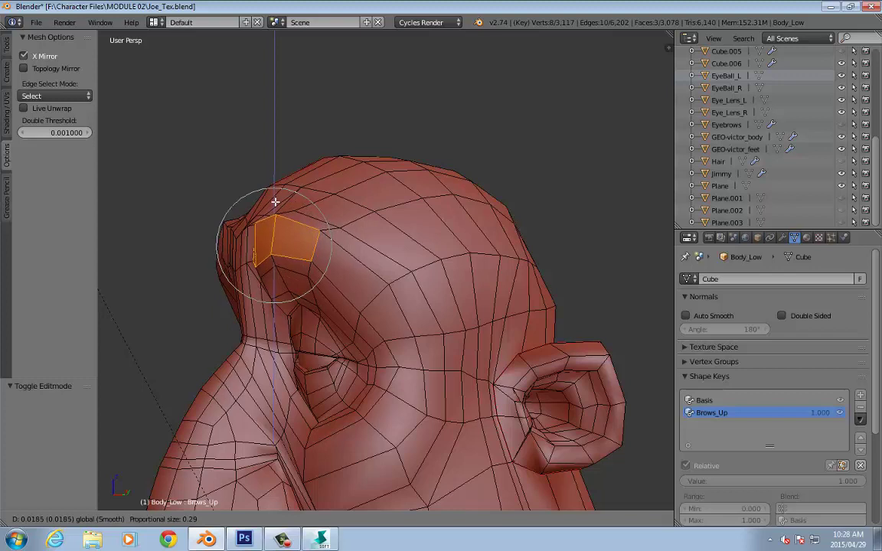
pyautogui.click(274, 196)
pyautogui.press('Tab')
pyautogui.moveTo(240, 146); pyautogui.dragTo(428, 175, button='middle')
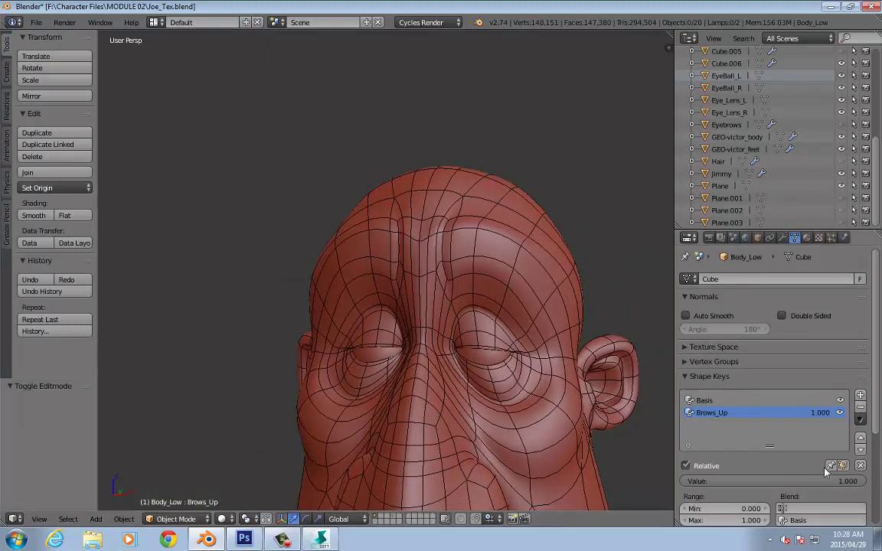
pyautogui.moveTo(823, 481)
pyautogui.mouseDown()
pyautogui.moveTo(677, 481)
pyautogui.moveTo(825, 481)
pyautogui.mouseUp()
# Raise the small face at the centre of the forehead along Z in Edit Mode, and review the smoothed shape in Object Mode.
pyautogui.press('Tab')
pyautogui.scroll(5, 407, 206)
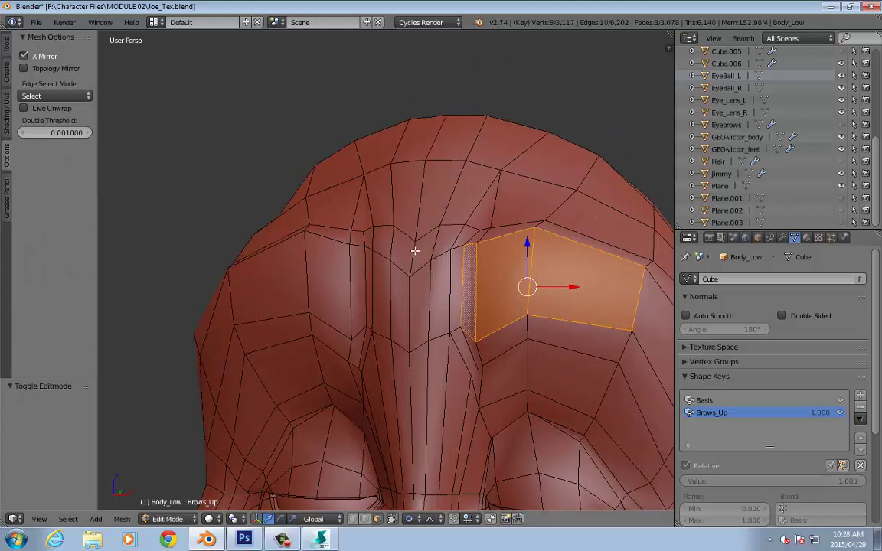
pyautogui.rightClick(417, 253)
pyautogui.press('g')
pyautogui.press('z')
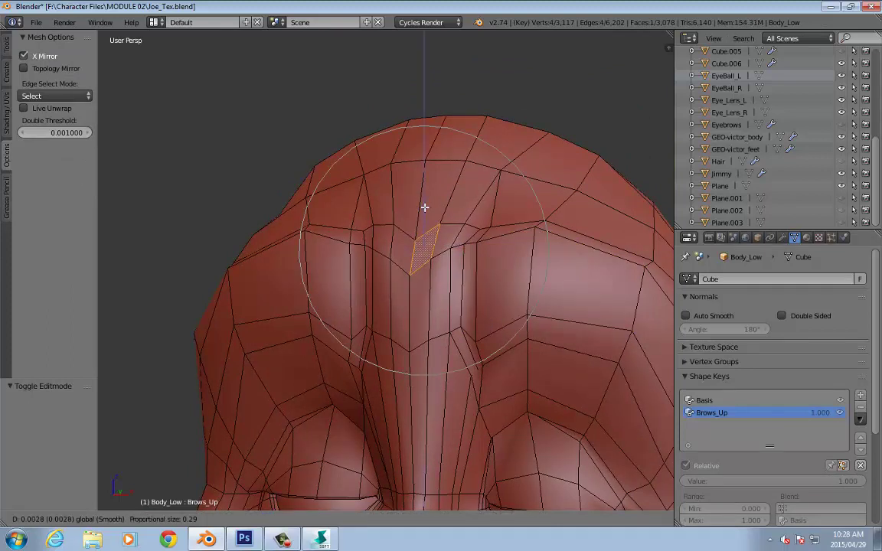
pyautogui.click(425, 204)
pyautogui.press('Tab')
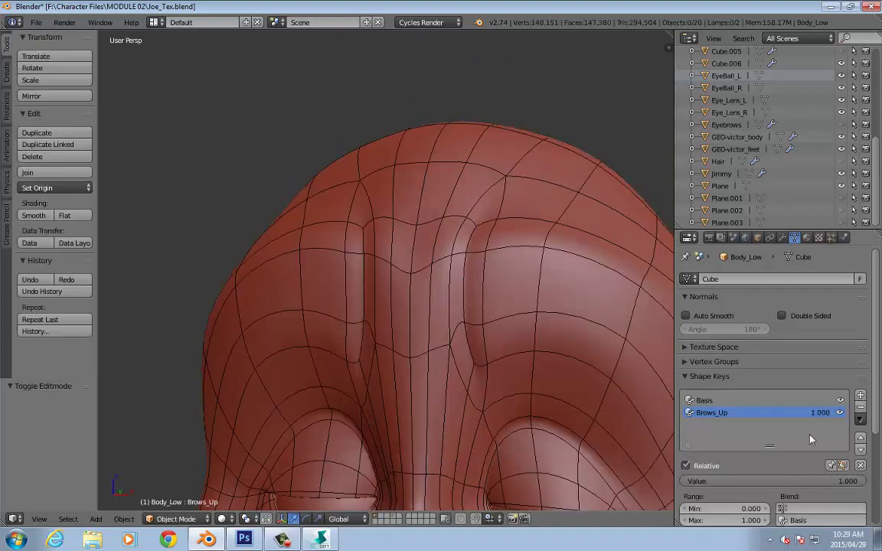
pyautogui.moveTo(846, 480)
pyautogui.mouseDown()
pyautogui.moveTo(735, 481)
pyautogui.moveTo(846, 481)
pyautogui.mouseUp()
# Select the edge on the forehead's centre line, disable proportional editing and raise the edge along Z.
pyautogui.press('Tab')
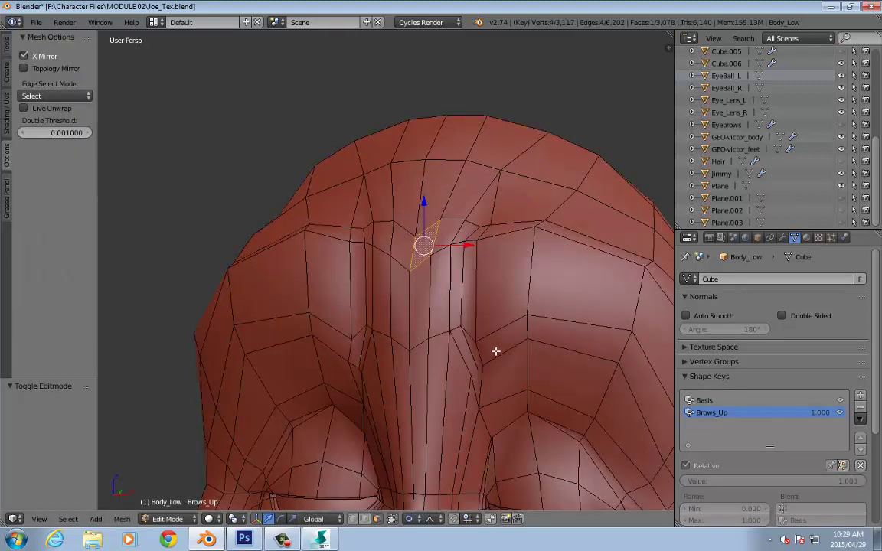
pyautogui.press('2')
pyautogui.click(412, 259)
pyautogui.click(408, 519)
pyautogui.click(417, 531)
pyautogui.moveTo(411, 207); pyautogui.dragTo(414, 197)
pyautogui.press('Tab')
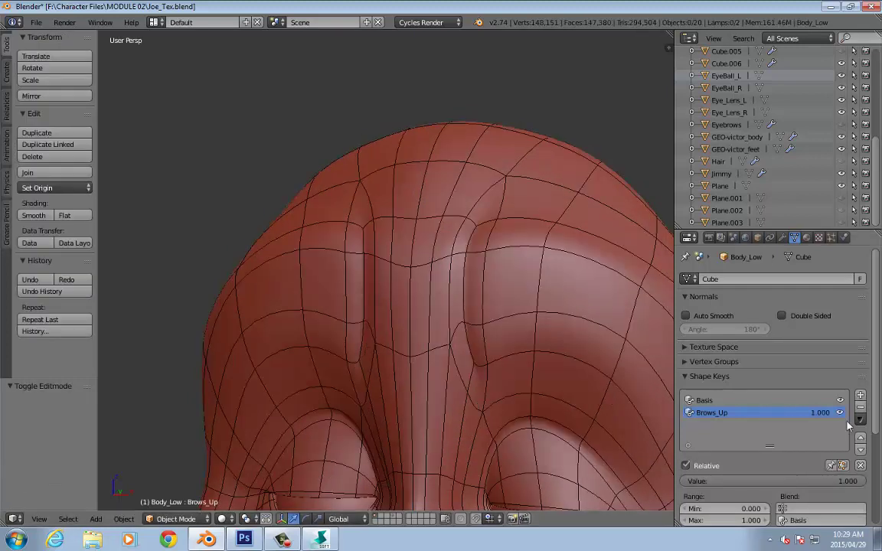
# Reset the Brows_Up value to 0.000 and add a new shape key named Brows_Down.
pyautogui.moveTo(841, 487); pyautogui.dragTo(666, 487)
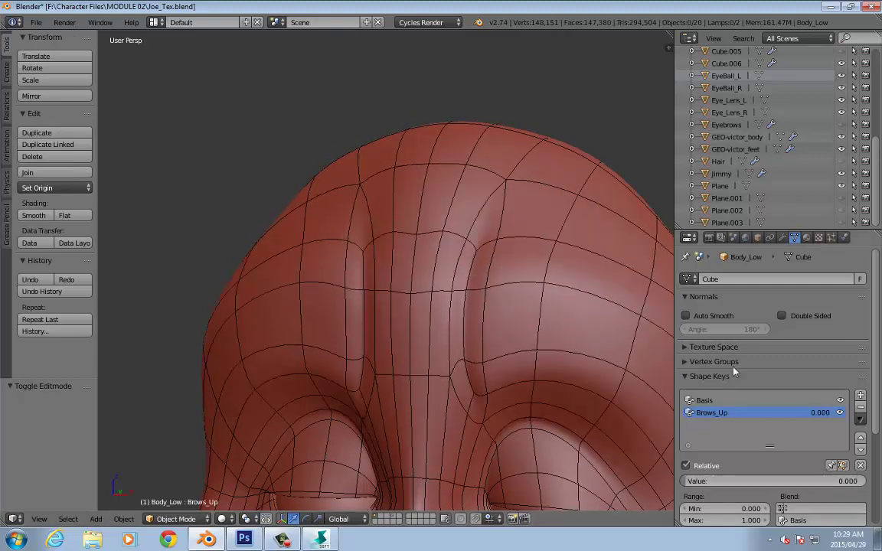
pyautogui.click(860, 394)
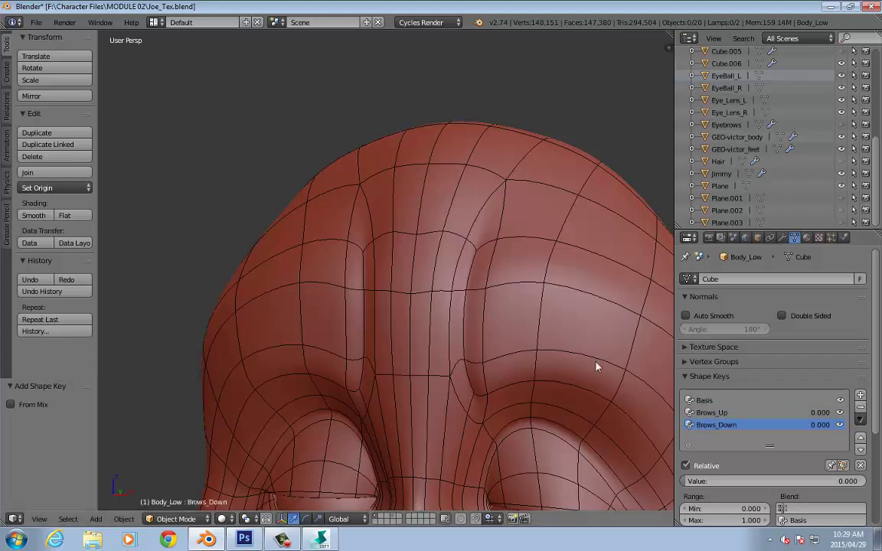
pyautogui.moveTo(549, 211); pyautogui.dragTo(500, 211, button='middle')
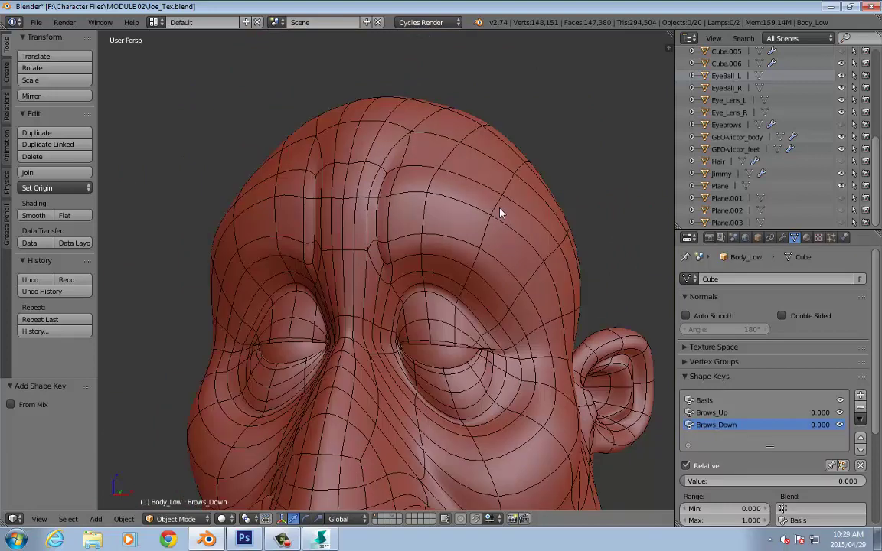
# In Edit Mode, select the two forehead faces above the character's left eye and enable proportional editing.
pyautogui.press('Tab')
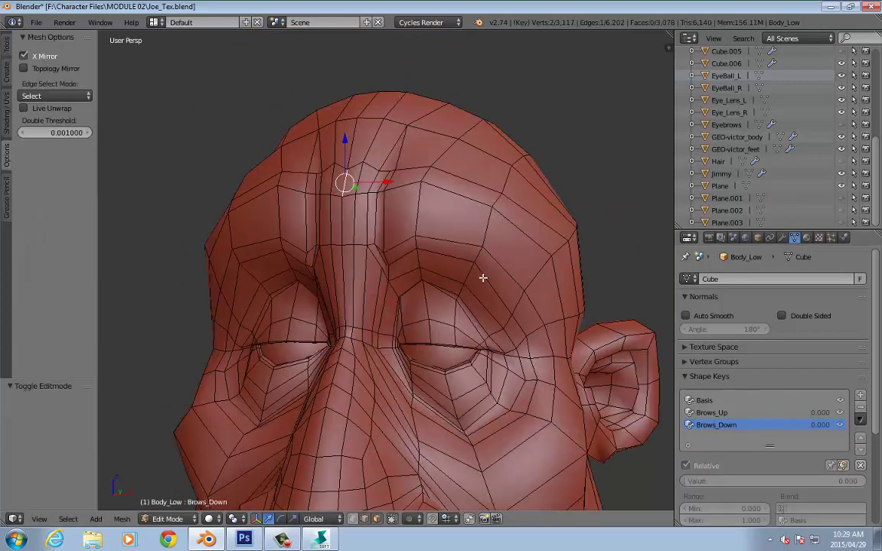
pyautogui.rightClick(441, 218)
pyautogui.keyDown('shift'); pyautogui.rightClick(411, 226); pyautogui.keyUp('shift')
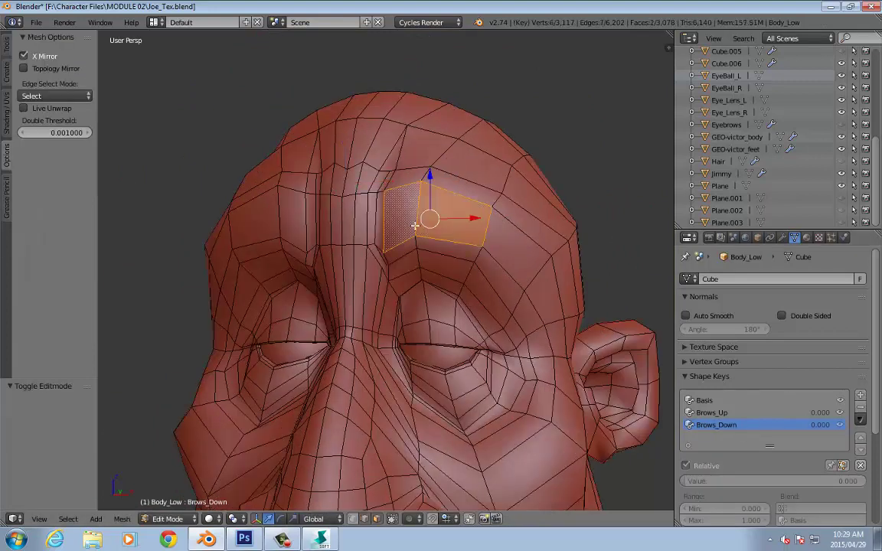
pyautogui.click(411, 519)
pyautogui.click(425, 505)
pyautogui.click(412, 519)
pyautogui.click(422, 490)
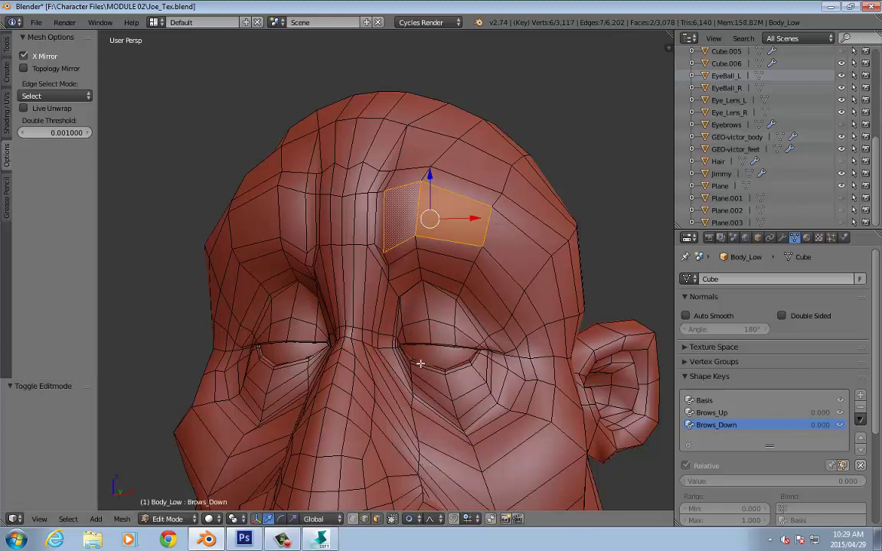
pyautogui.click(409, 519)
pyautogui.click(430, 465)
pyautogui.click(411, 519)
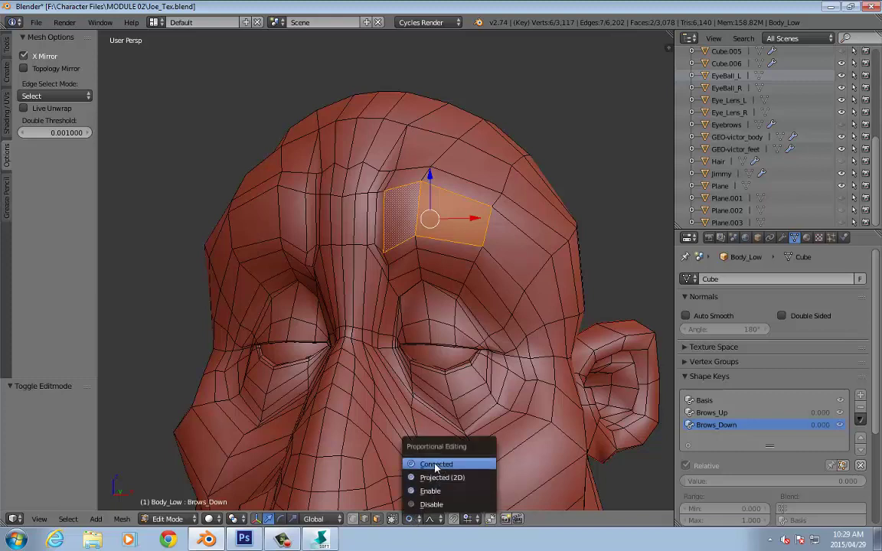
pyautogui.click(461, 492)
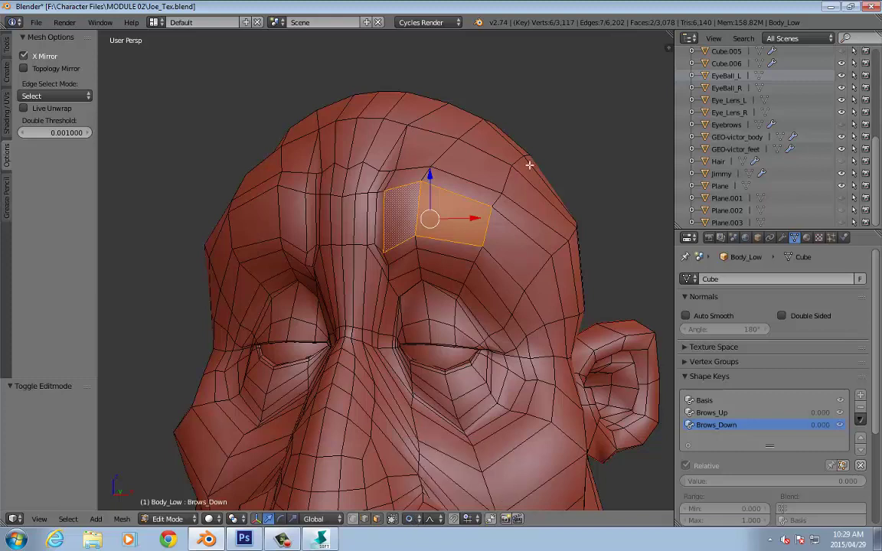
# Lower the two selected brow faces about 0.076 along Z.
pyautogui.moveTo(431, 171); pyautogui.dragTo(433, 195)
pyautogui.scroll(3, 431, 186)
pyautogui.scroll(5, 432, 196)
pyautogui.moveTo(528, 245); pyautogui.dragTo(461, 223, button='middle')
pyautogui.scroll(-3, 461, 224)
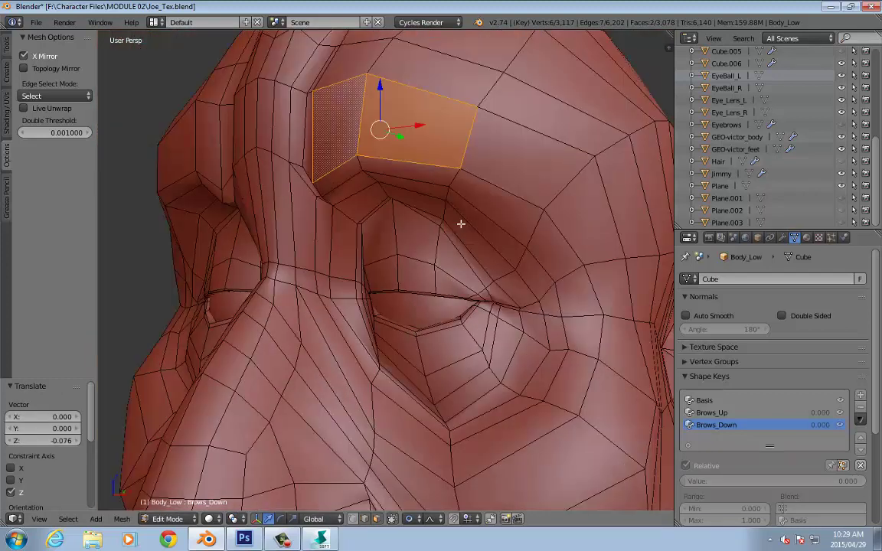
# Select the vertical edge between the two left brow faces and lower it about 0.056 along Z.
pyautogui.rightClick(360, 120)
pyautogui.press('g')
pyautogui.press('z')
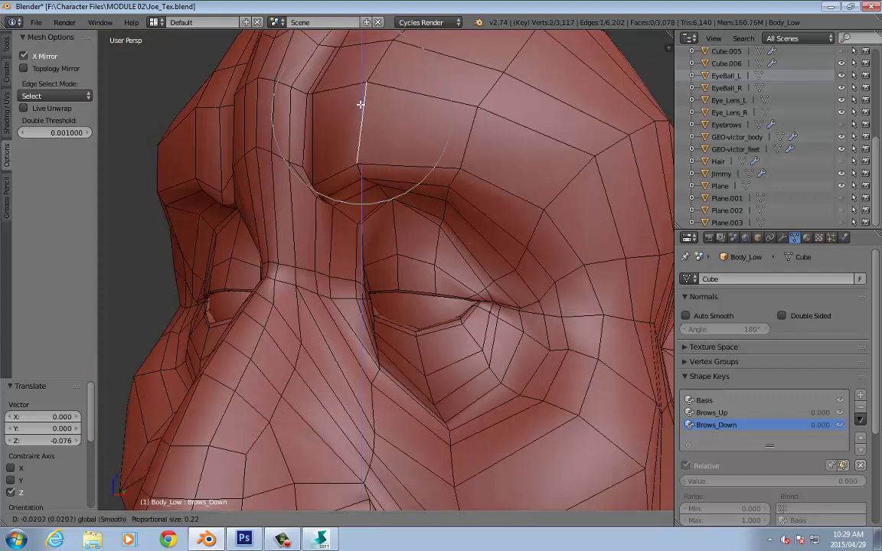
pyautogui.click(361, 123)
# Select the two narrow faces on the underside of the left brow and lower them about 0.048 along Z.
pyautogui.moveTo(360, 142); pyautogui.dragTo(298, 225, button='middle')
pyautogui.rightClick(446, 160)
pyautogui.keyDown('shift'); pyautogui.rightClick(401, 169); pyautogui.keyUp('shift')
pyautogui.press('g')
pyautogui.press('z')
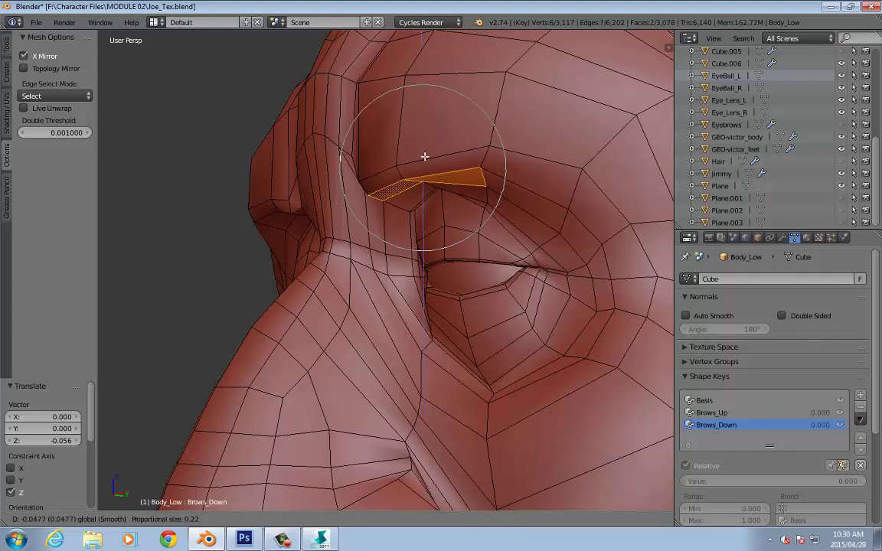
pyautogui.click(427, 155)
pyautogui.scroll(3, 429, 162)
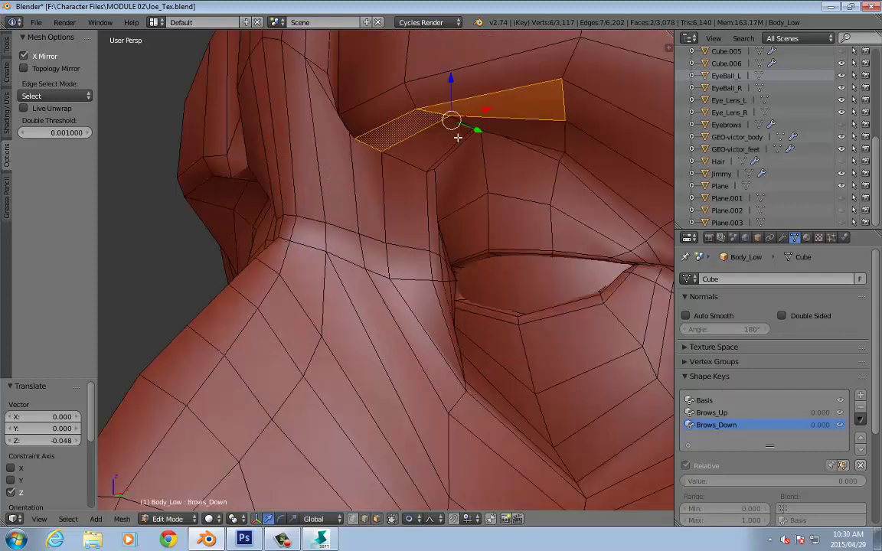
# Select the short edge in the crease under the left brow and lower it about 0.016 along Z.
pyautogui.press('a')
pyautogui.press('g')
pyautogui.press('z')
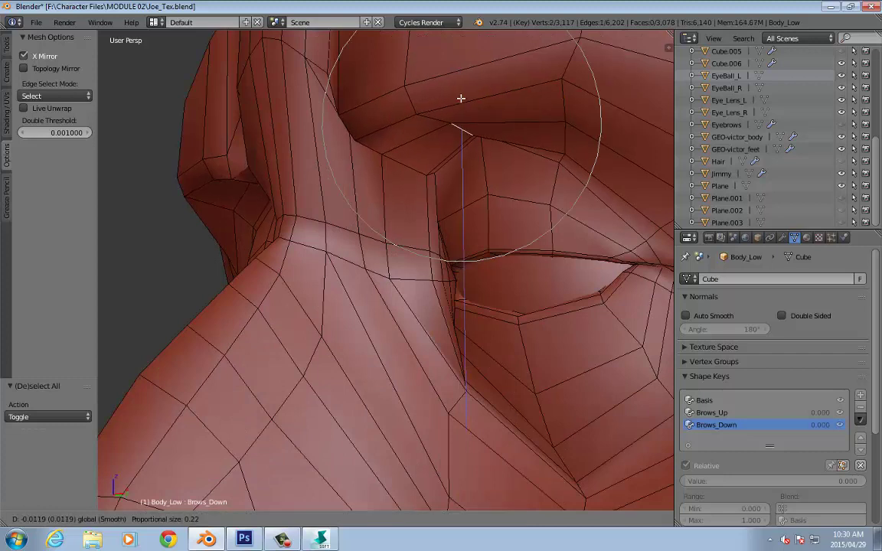
pyautogui.click(461, 100)
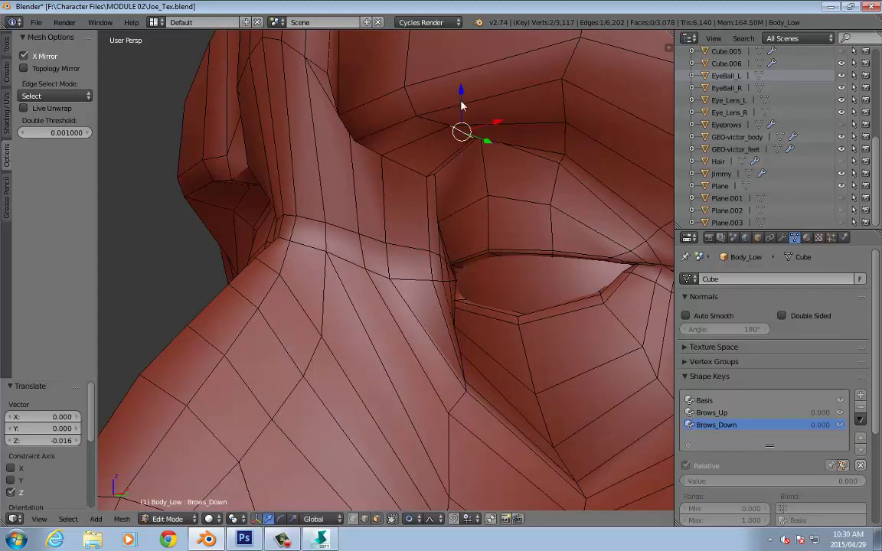
# Return to Object Mode and set the Brows_Down shape key value to 1.000.
pyautogui.press('Tab')
pyautogui.scroll(-6, 457, 131)
pyautogui.moveTo(457, 139); pyautogui.dragTo(463, 185, button='middle')
pyautogui.moveTo(698, 480); pyautogui.dragTo(865, 480)
# Lower the outer part of the left brow about 0.026 along Z in Edit Mode.
pyautogui.press('Tab')
pyautogui.scroll(4, 591, 196)
pyautogui.moveTo(592, 197); pyautogui.dragTo(430, 237, button='middle')
pyautogui.rightClick(445, 248)
pyautogui.press('g')
pyautogui.press('z')
pyautogui.click(467, 253)
# Lower the forehead face above the outer end of the left brow about 0.032 along Z.
pyautogui.rightClick(464, 239)
pyautogui.press('g')
pyautogui.press('z')
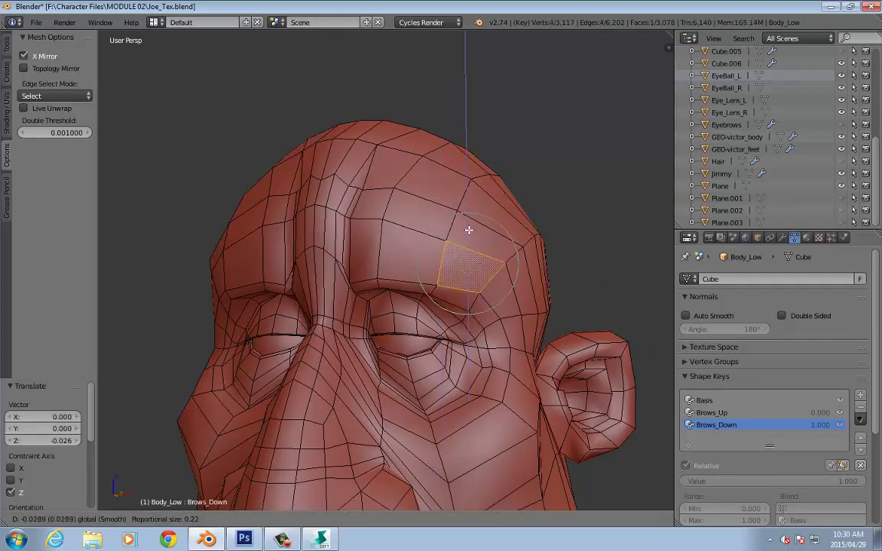
pyautogui.click(407, 259)
# Select the short edge under the middle of the left brow and lower it about 0.005 along Z.
pyautogui.scroll(2, 390, 277)
pyautogui.moveTo(390, 278); pyautogui.dragTo(382, 230, button='middle')
pyautogui.scroll(2, 382, 231)
pyautogui.rightClick(361, 228)
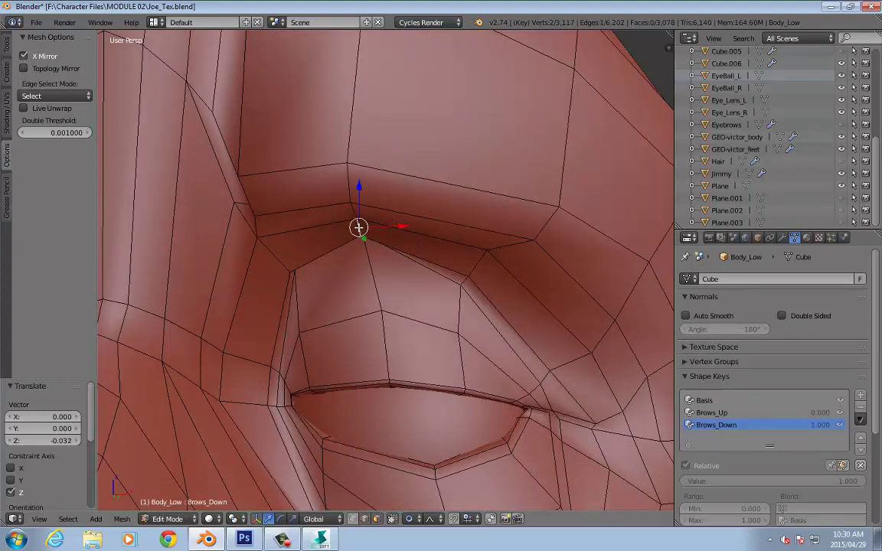
pyautogui.moveTo(359, 186); pyautogui.dragTo(358, 192)
pyautogui.scroll(-1, 358, 192)
pyautogui.scroll(1, 358, 193)
pyautogui.scroll(-1, 358, 192)
pyautogui.scroll(2, 359, 194)
pyautogui.click(358, 193)
# Add the neighbouring edge under the left brow to the selection and lower both edges slightly along Z.
pyautogui.moveTo(388, 262); pyautogui.dragTo(538, 260, button='middle')
pyautogui.press('KP_Decimal')
pyautogui.scroll(3, 523, 242)
pyautogui.keyDown('shift'); pyautogui.rightClick(563, 303); pyautogui.keyUp('shift')
pyautogui.scroll(-5, 391, 276)
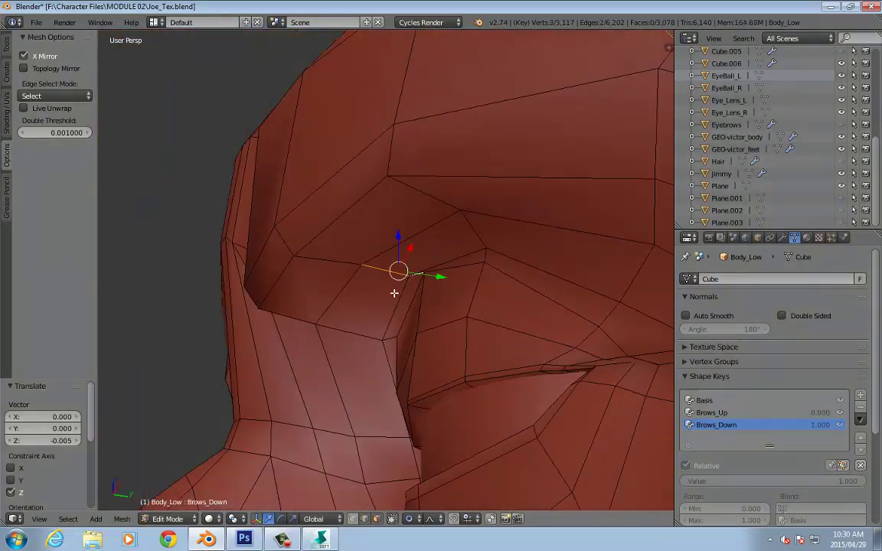
pyautogui.moveTo(393, 294); pyautogui.dragTo(404, 212, button='middle')
pyautogui.moveTo(400, 234); pyautogui.dragTo(399, 250)
# Select the next element in the crease toward the outer side of the left brow and lower it about 0.012 along Z.
pyautogui.moveTo(399, 250); pyautogui.dragTo(472, 274, button='middle')
pyautogui.rightClick(507, 313)
pyautogui.moveTo(506, 285); pyautogui.dragTo(506, 291)
# Select the inner face on the front of the left brow ridge and lower it about 0.006 along Z.
pyautogui.moveTo(369, 294); pyautogui.dragTo(424, 330, button='middle')
pyautogui.scroll(-2, 345, 257)
pyautogui.rightClick(366, 250)
pyautogui.scroll(2, 353, 267)
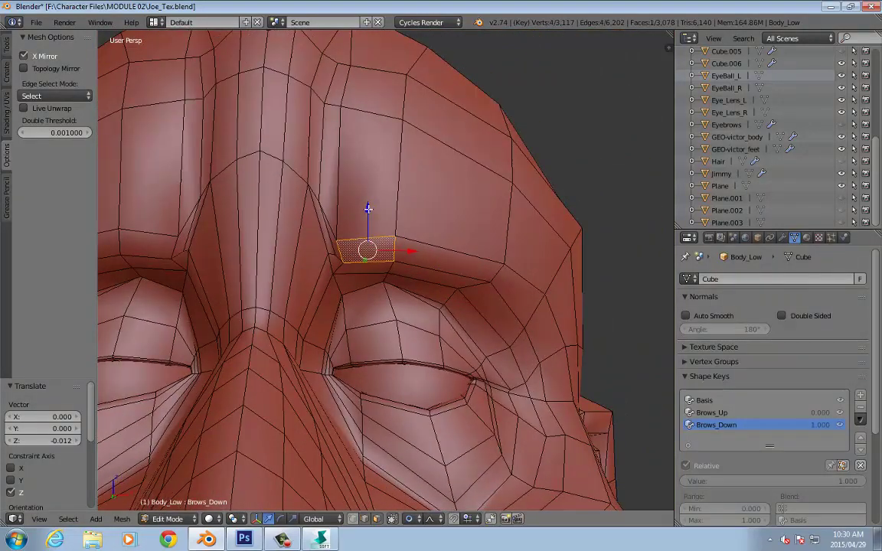
pyautogui.press('g')
pyautogui.press('z')
pyautogui.click(325, 210)
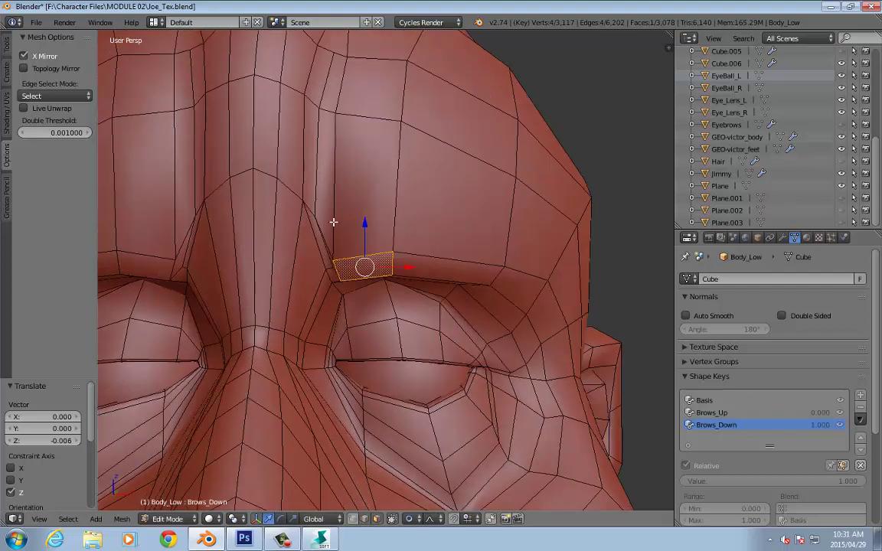
# Extend the selection to the inner corner of the left brow and lower it about 0.013 along Z.
pyautogui.moveTo(317, 238); pyautogui.dragTo(327, 238, button='middle')
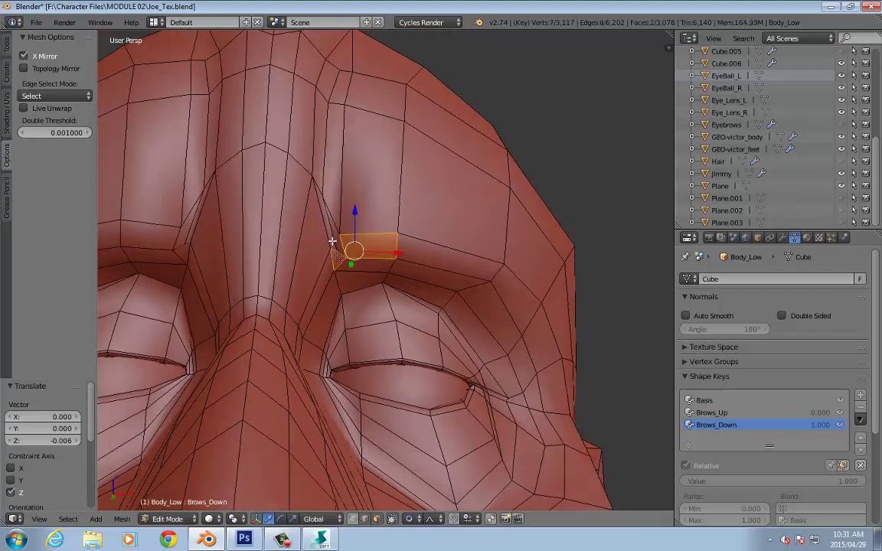
pyautogui.keyDown('shift'); pyautogui.rightClick(328, 233); pyautogui.keyUp('shift')
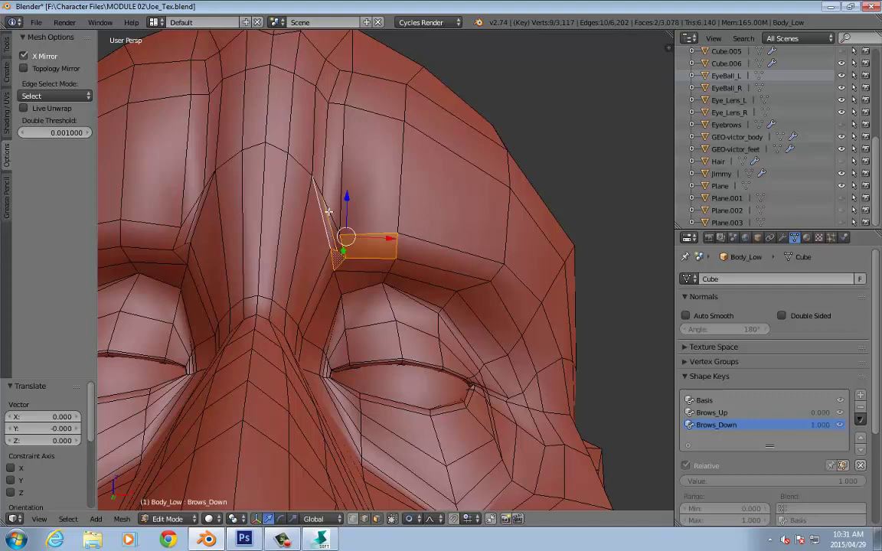
pyautogui.press('g')
pyautogui.press('z')
pyautogui.click(344, 197)
# Select the four faces along the left brow ridge and lower them about 0.056 along Z.
pyautogui.moveTo(344, 197); pyautogui.dragTo(325, 262, button='middle')
pyautogui.rightClick(325, 262)
pyautogui.keyDown('shift'); pyautogui.rightClick(296, 246); pyautogui.keyUp('shift')
pyautogui.keyDown('shift'); pyautogui.rightClick(339, 204); pyautogui.keyUp('shift')
pyautogui.keyDown('shift'); pyautogui.rightClick(333, 186); pyautogui.keyUp('shift')
pyautogui.moveTo(333, 186); pyautogui.dragTo(384, 260, button='middle')
pyautogui.press('g')
pyautogui.press('z')
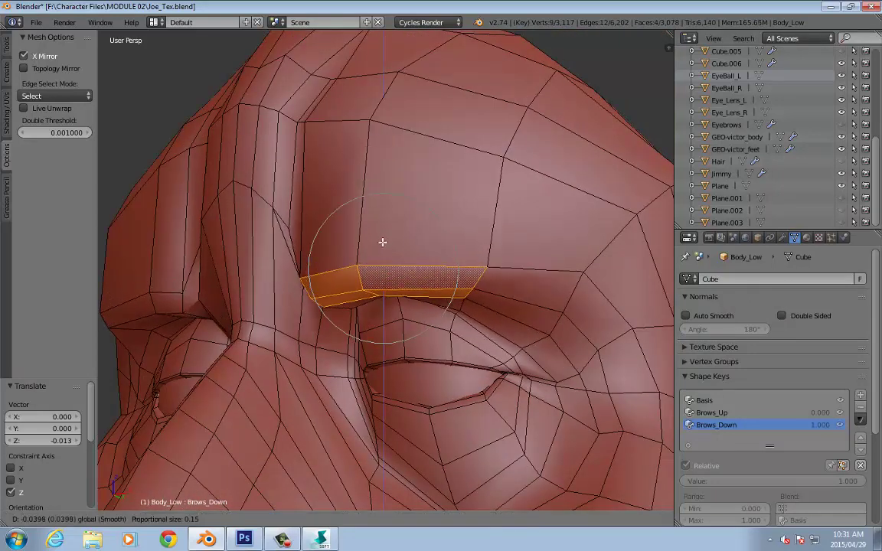
pyautogui.click(383, 252)
# Select the two horizontal forehead edges above the left brow and edge-slide them down by a factor of about 0.159.
pyautogui.moveTo(384, 252); pyautogui.dragTo(385, 179, button='middle')
pyautogui.rightClick(391, 170)
pyautogui.keyDown('shift'); pyautogui.rightClick(424, 181); pyautogui.keyUp('shift')
pyautogui.rightClick(678, 237)
pyautogui.moveTo(595, 92); pyautogui.dragTo(500, 122, button='middle')
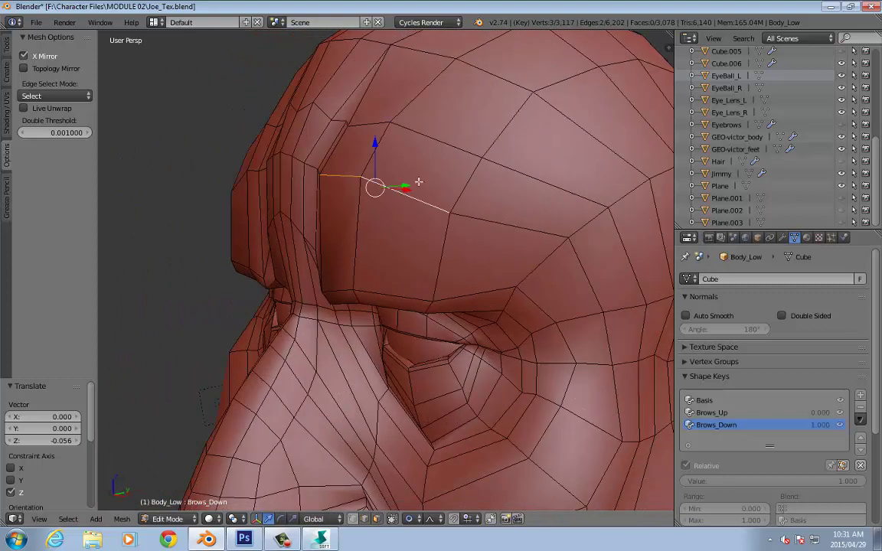
pyautogui.press('g')
pyautogui.press('g')
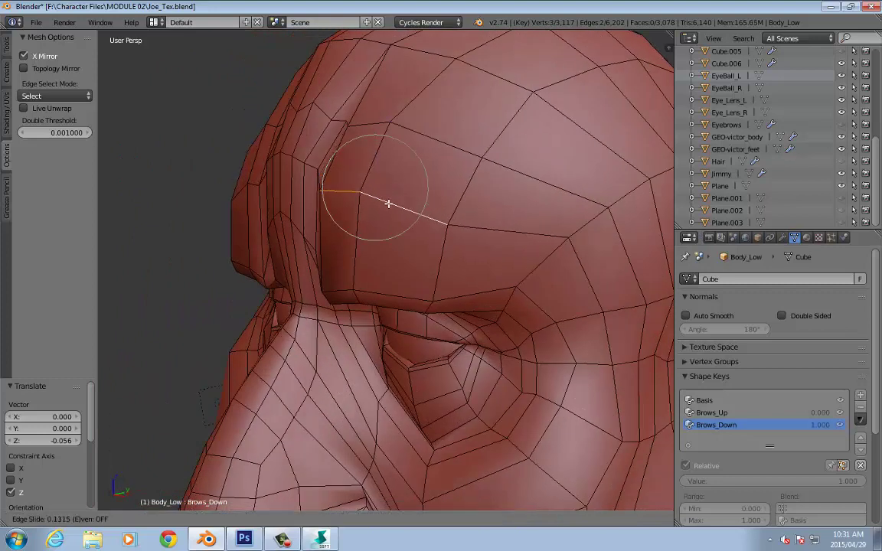
pyautogui.click(389, 206)
# Select the three-edge path from the forehead's centre toward the left brow and edge-slide it down by about 0.113.
pyautogui.moveTo(388, 205); pyautogui.dragTo(310, 157, button='middle')
pyautogui.rightClick(296, 157)
pyautogui.scroll(2, 308, 165)
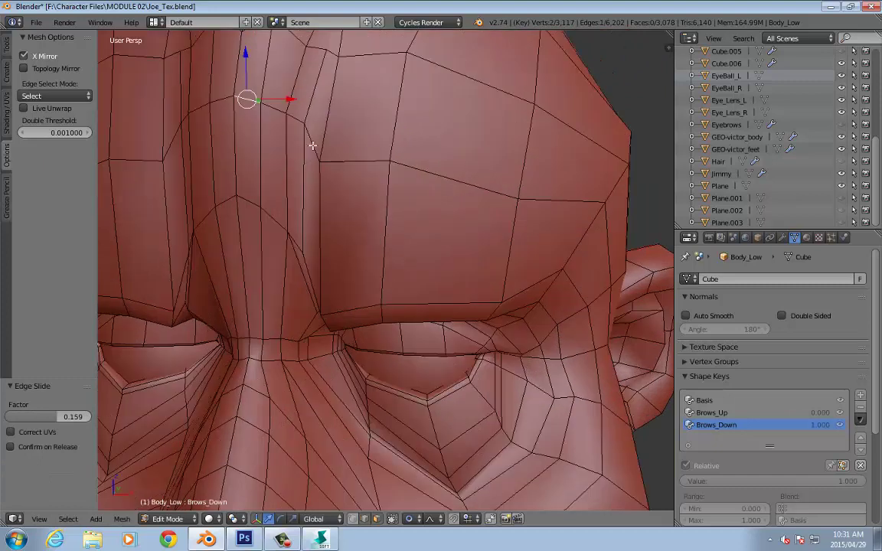
pyautogui.keyDown('ctrl'); pyautogui.rightClick(297, 121); pyautogui.keyUp('ctrl')
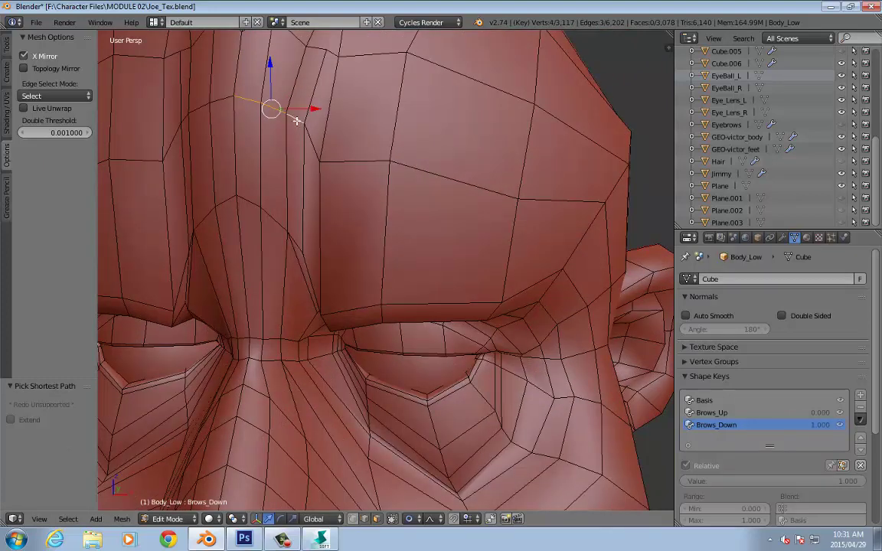
pyautogui.press('g')
pyautogui.press('g')
pyautogui.click(296, 132)
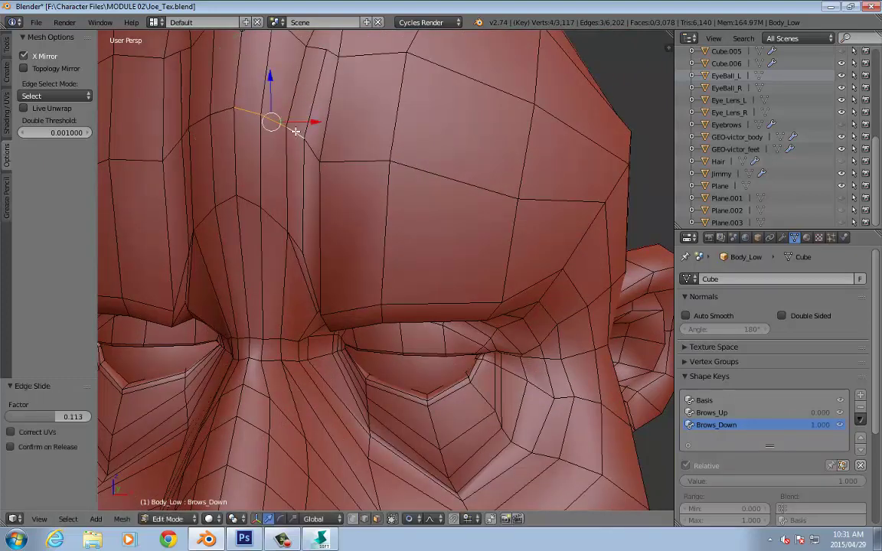
# Select the two curved edges between the brows and edge-slide them down by a factor of about 0.120.
pyautogui.rightClick(241, 199)
pyautogui.keyDown('shift'); pyautogui.rightClick(270, 217); pyautogui.keyUp('shift')
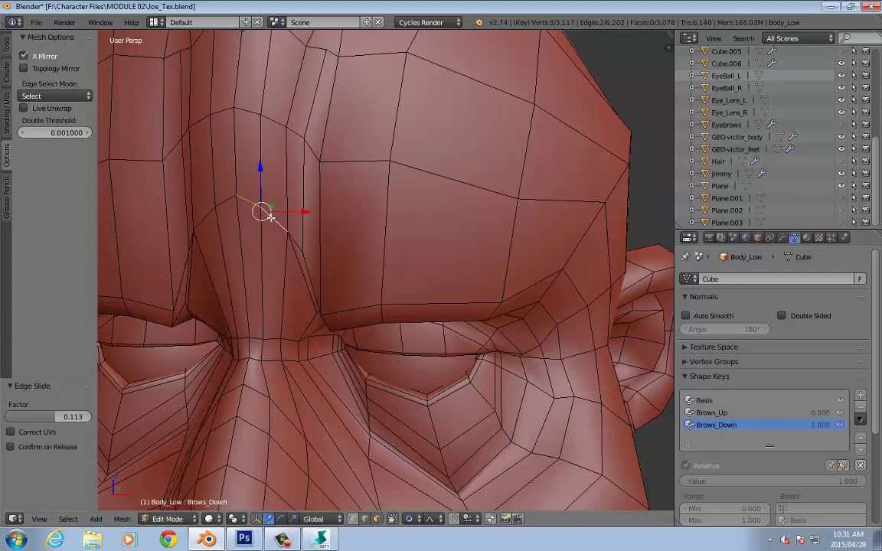
pyautogui.press('g')
pyautogui.press('g')
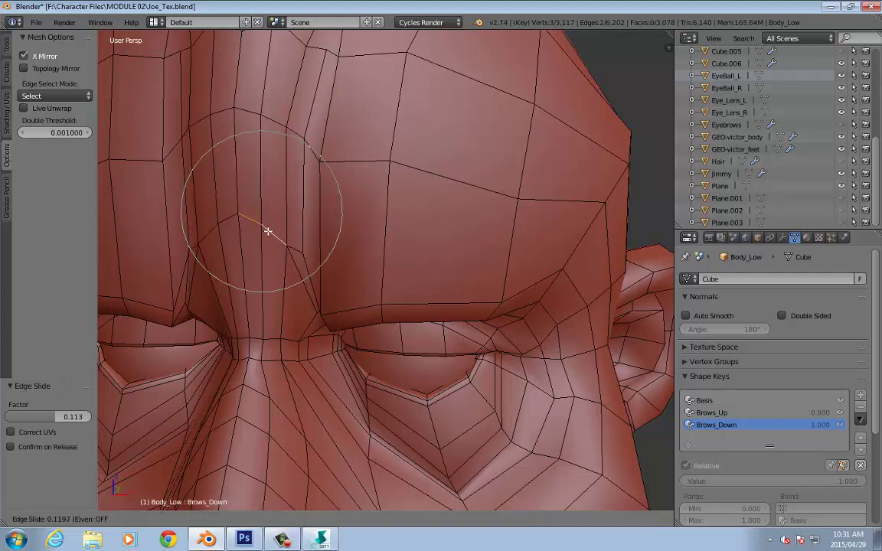
pyautogui.click(273, 231)
# Select the diagonal edge beyond the outer end of the left brow and lower it about 0.043 along Z.
pyautogui.scroll(-3, 273, 230)
pyautogui.moveTo(314, 232); pyautogui.dragTo(320, 213, button='middle')
pyautogui.moveTo(372, 238); pyautogui.dragTo(314, 240, button='middle')
pyautogui.rightClick(515, 280)
pyautogui.rightClick(520, 274)
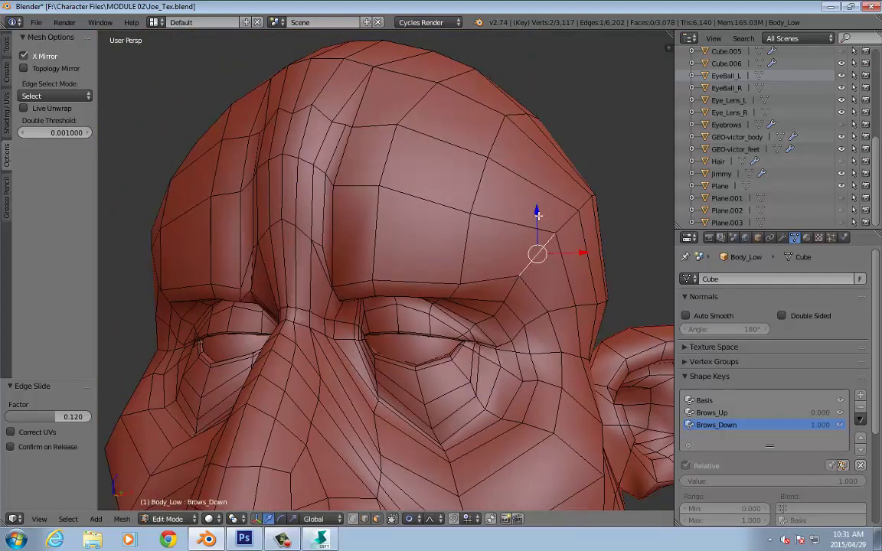
pyautogui.press('g')
pyautogui.press('z')
pyautogui.click(538, 229)
pyautogui.scroll(-2, 390, 256)
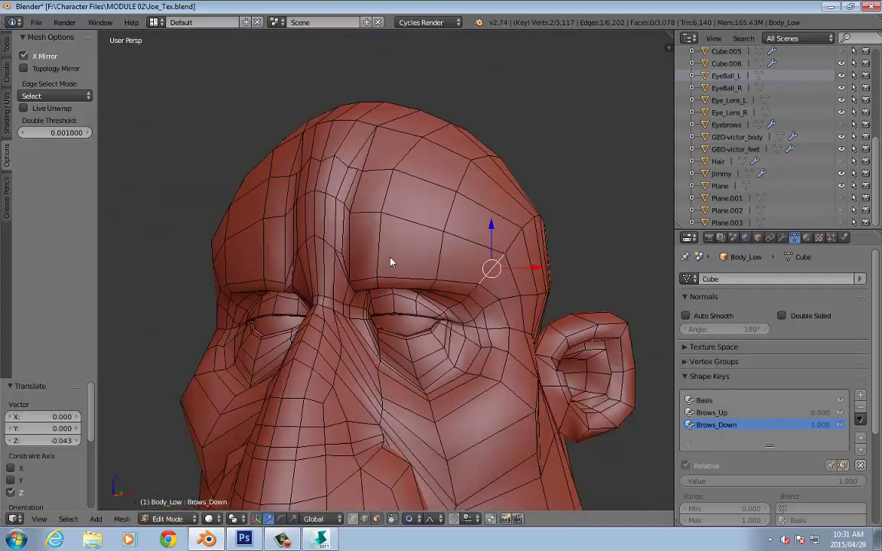
# Check the brow in Object Mode, then lower the inner crease edge above the left eyelid about 0.030 along Z.
pyautogui.press('Tab')
pyautogui.scroll(3, 404, 262)
pyautogui.moveTo(407, 262); pyautogui.dragTo(337, 249, button='middle')
pyautogui.scroll(5, 359, 268)
pyautogui.moveTo(371, 279); pyautogui.dragTo(352, 246, button='middle')
pyautogui.press('Tab')
pyautogui.scroll(6, 425, 243)
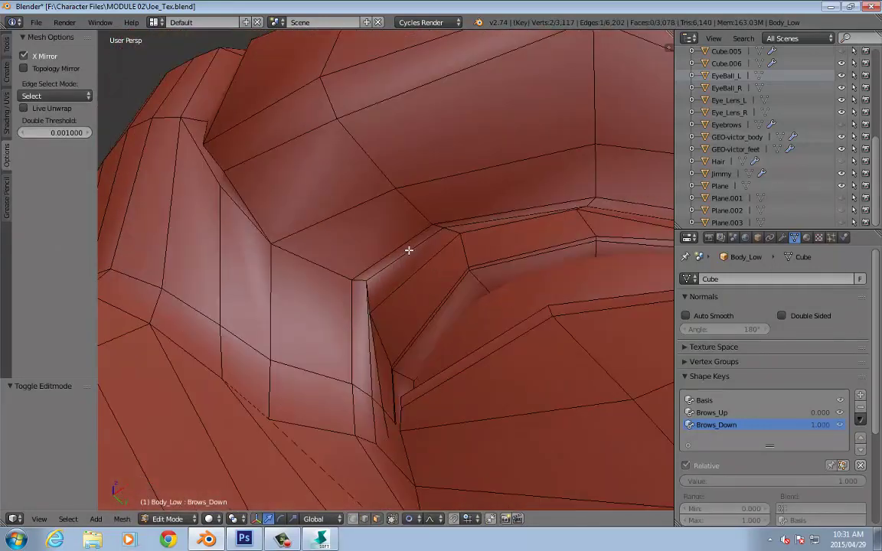
pyautogui.rightClick(409, 249)
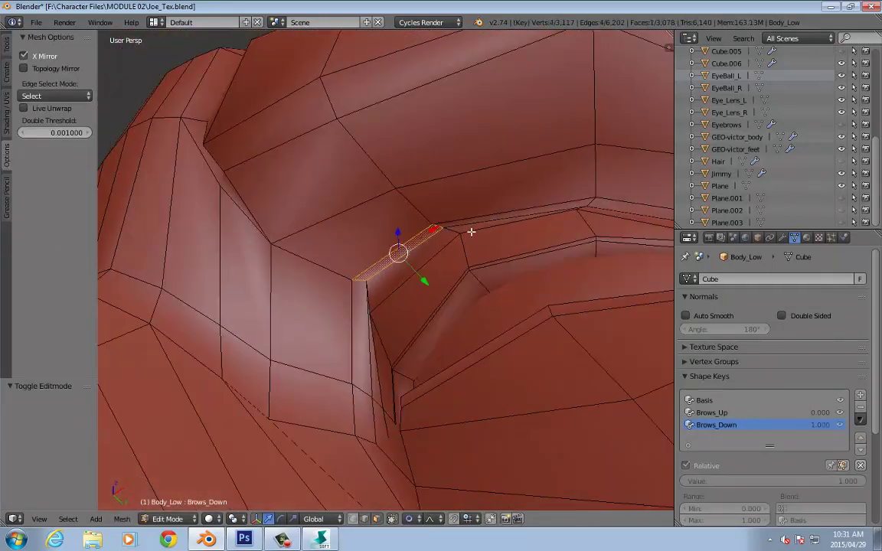
pyautogui.press('a')
pyautogui.moveTo(434, 237); pyautogui.dragTo(496, 300, button='middle')
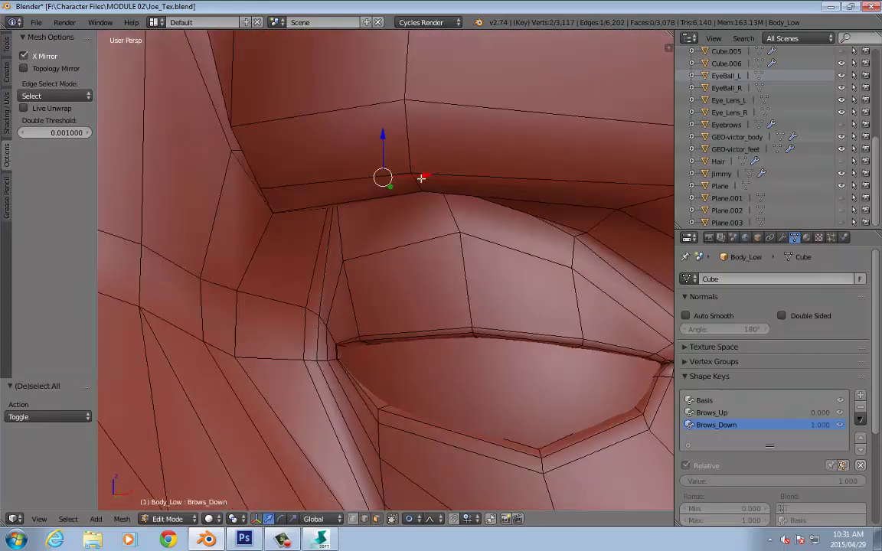
pyautogui.moveTo(383, 134); pyautogui.dragTo(388, 167)
pyautogui.moveTo(419, 170); pyautogui.dragTo(402, 198, button='middle')
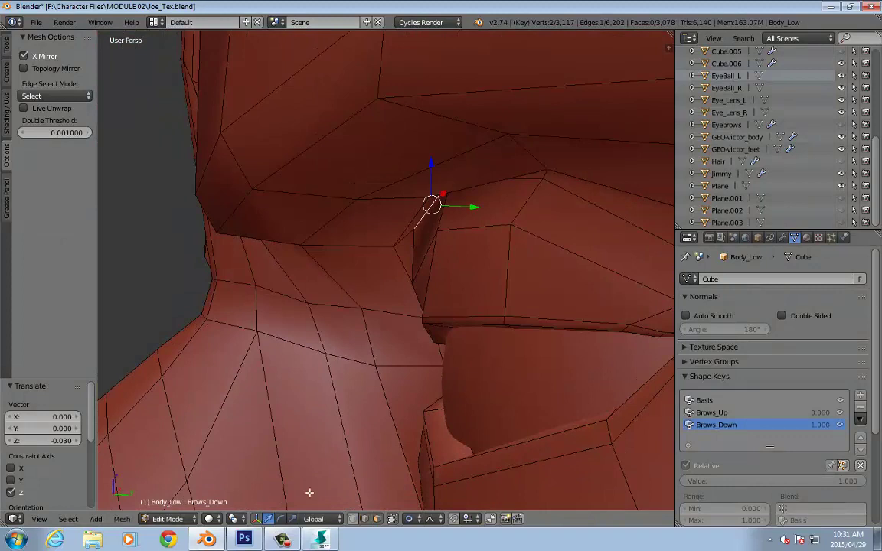
# Turn off proportional editing and lower the inner crease edge above the left eyelid about 0.027 along Z.
pyautogui.click(405, 519)
pyautogui.click(424, 506)
pyautogui.moveTo(444, 200); pyautogui.dragTo(498, 205, button='middle')
pyautogui.press('g')
pyautogui.press('z')
pyautogui.click(420, 186)
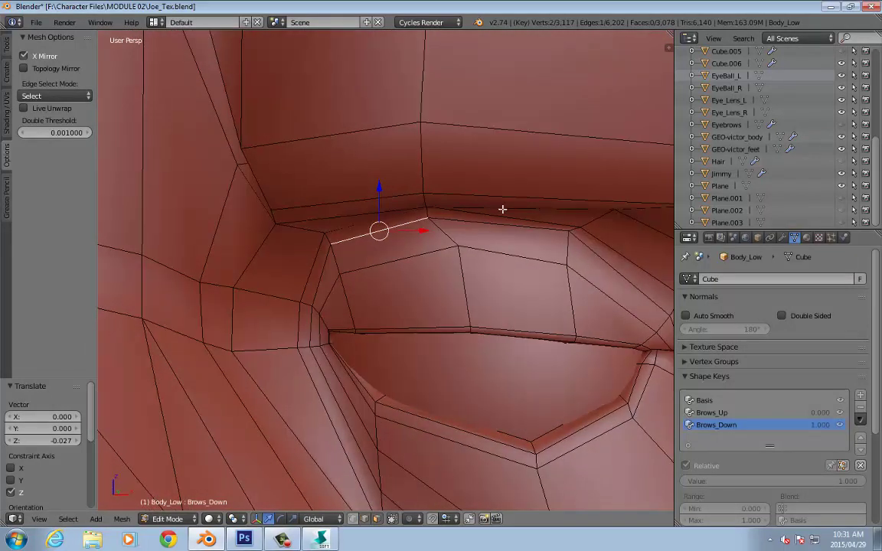
# Switch to vertex selection and lower the single crease vertex above the outer part of the left eyelid.
pyautogui.press('1')
pyautogui.rightClick(568, 231)
pyautogui.press('g')
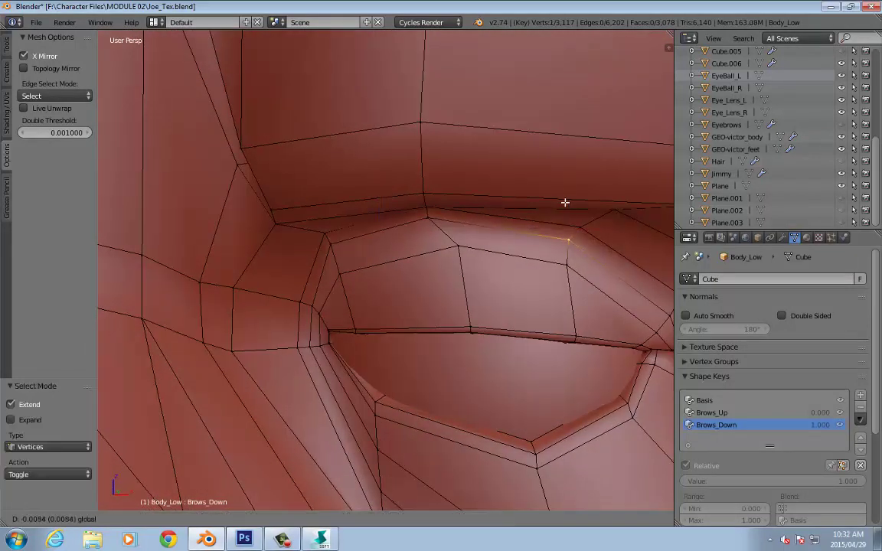
pyautogui.click(432, 218)
# Return to Object Mode and test the brow shape key sliders, finishing with Brows_Down at 1.000.
pyautogui.scroll(-5, 432, 218)
pyautogui.press('Tab')
pyautogui.moveTo(381, 263); pyautogui.dragTo(536, 295, button='middle')
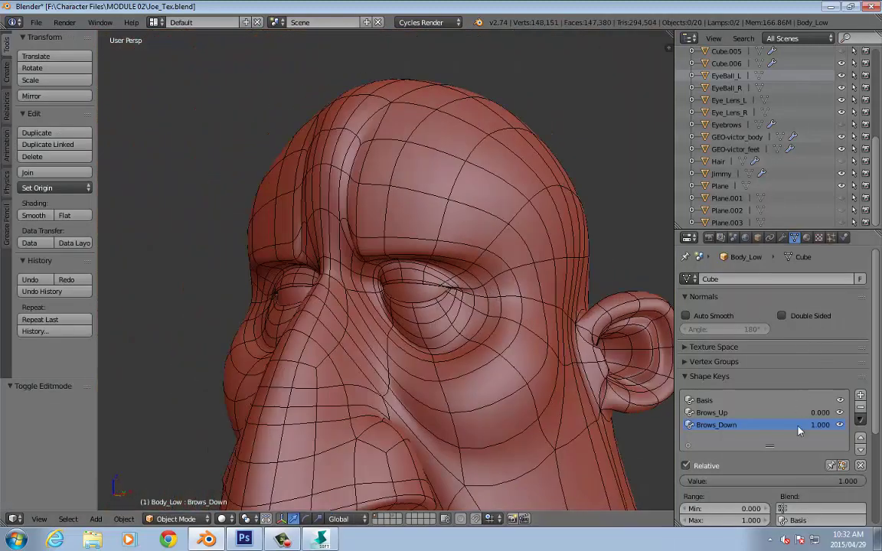
pyautogui.moveTo(844, 482); pyautogui.dragTo(689, 482)
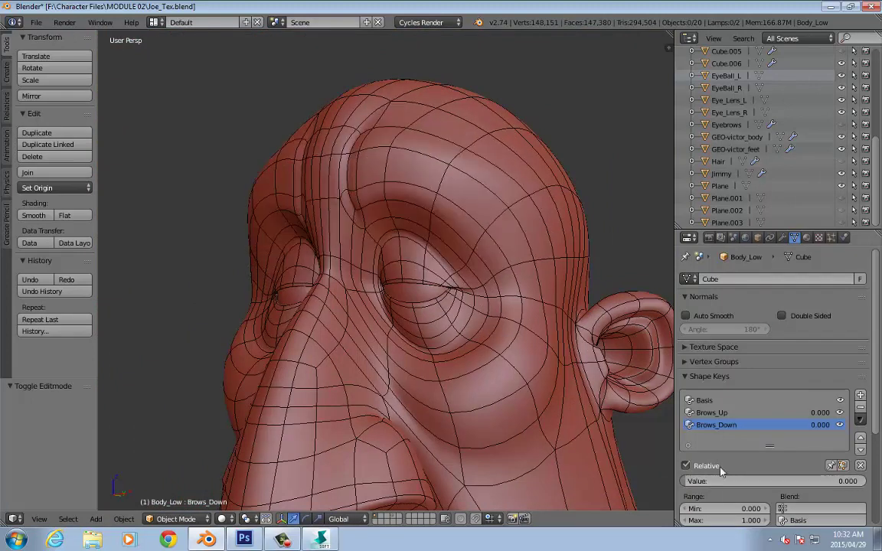
pyautogui.click(738, 414)
pyautogui.moveTo(738, 481); pyautogui.dragTo(693, 480)
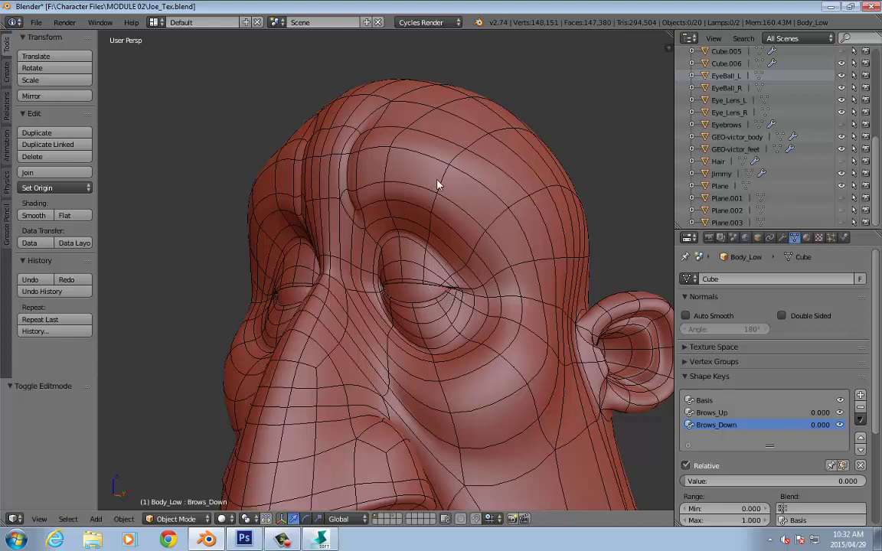
pyautogui.moveTo(693, 480); pyautogui.dragTo(869, 481)
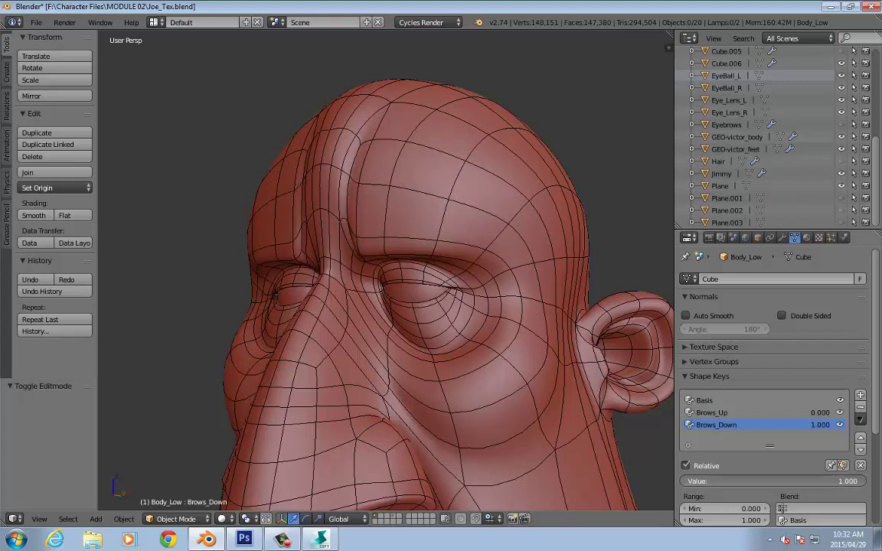
# In Edit Mode, select three faces along the left brow's underside and move them about -0.005 in Z and -0.004 in X.
pyautogui.moveTo(443, 251); pyautogui.dragTo(489, 255, button='middle')
pyautogui.scroll(5, 490, 261)
pyautogui.rightClick(511, 226)
pyautogui.press('Tab')
pyautogui.scroll(3, 497, 230)
pyautogui.moveTo(512, 226); pyautogui.dragTo(363, 212, button='middle')
pyautogui.rightClick(383, 237)
pyautogui.keyDown('shift'); pyautogui.rightClick(449, 212); pyautogui.keyUp('shift')
pyautogui.moveTo(448, 212); pyautogui.dragTo(451, 258, button='middle')
pyautogui.keyDown('shift'); pyautogui.rightClick(457, 275); pyautogui.keyUp('shift')
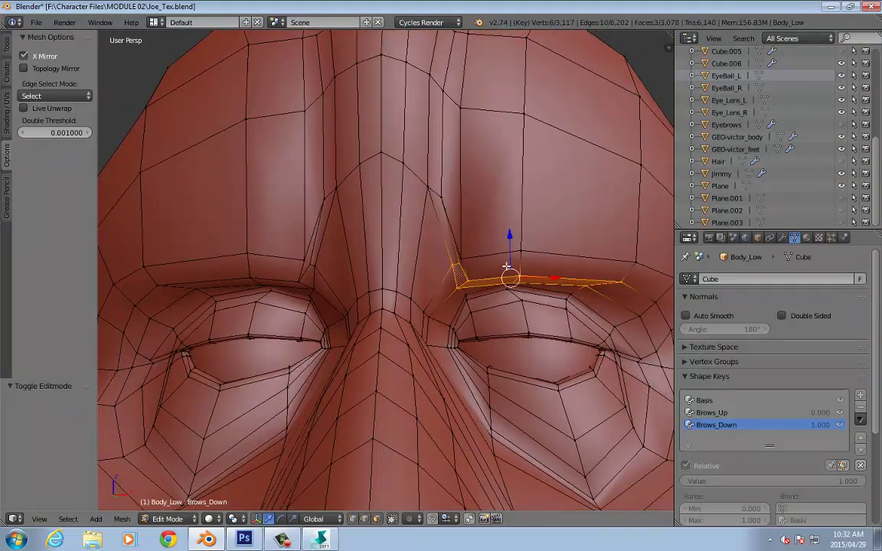
pyautogui.moveTo(510, 236); pyautogui.dragTo(518, 247)
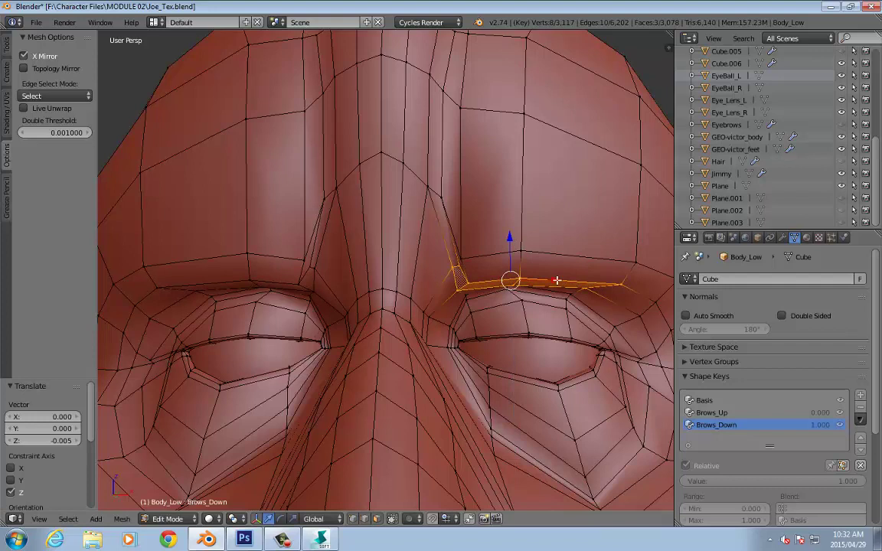
pyautogui.moveTo(556, 283); pyautogui.dragTo(430, 360)
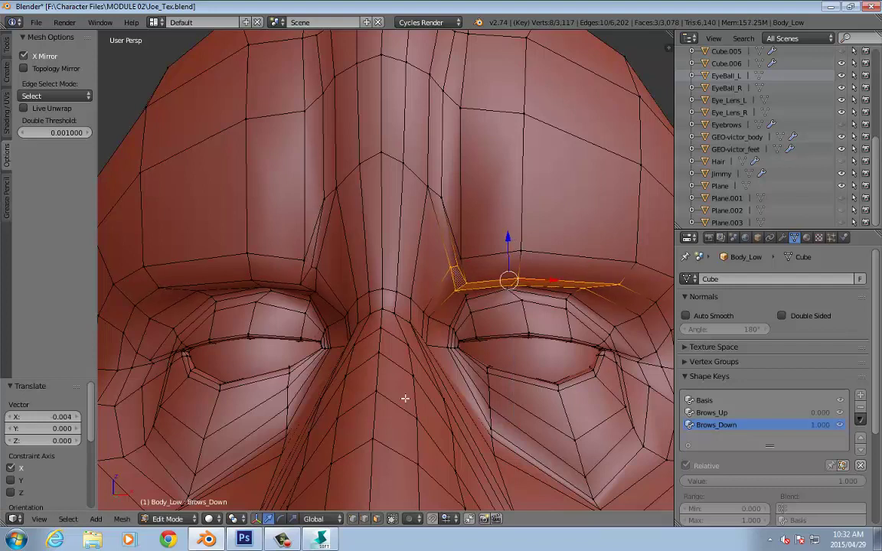
# Enable proportional editing, shift the selected brow faces inward along X, and lower them about 0.017 along Z.
pyautogui.click(408, 518)
pyautogui.click(441, 464)
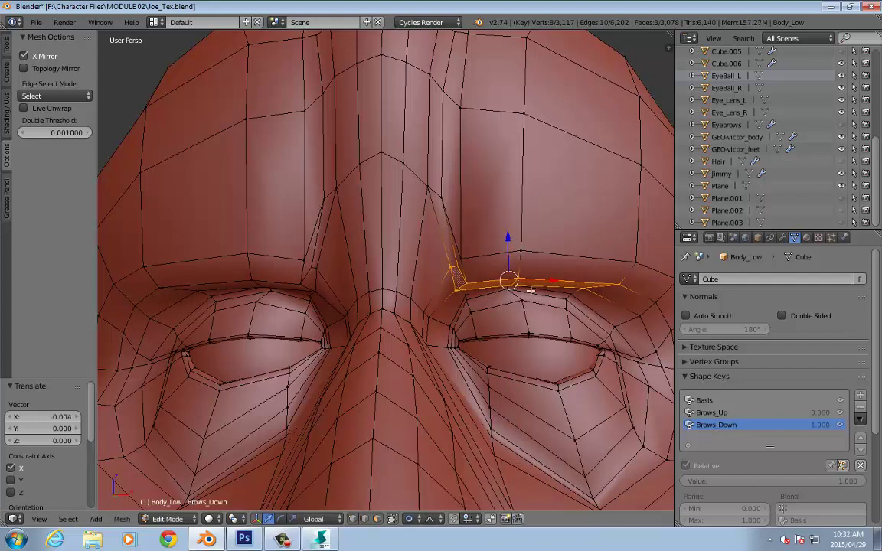
pyautogui.moveTo(549, 280); pyautogui.dragTo(528, 281)
pyautogui.moveTo(508, 238); pyautogui.dragTo(504, 248)
# Select the small crease geometry behind the left brow and move it about -0.016 along Y with proportional editing off.
pyautogui.moveTo(504, 248); pyautogui.dragTo(469, 295, button='middle')
pyautogui.scroll(2, 492, 272)
pyautogui.scroll(1, 463, 294)
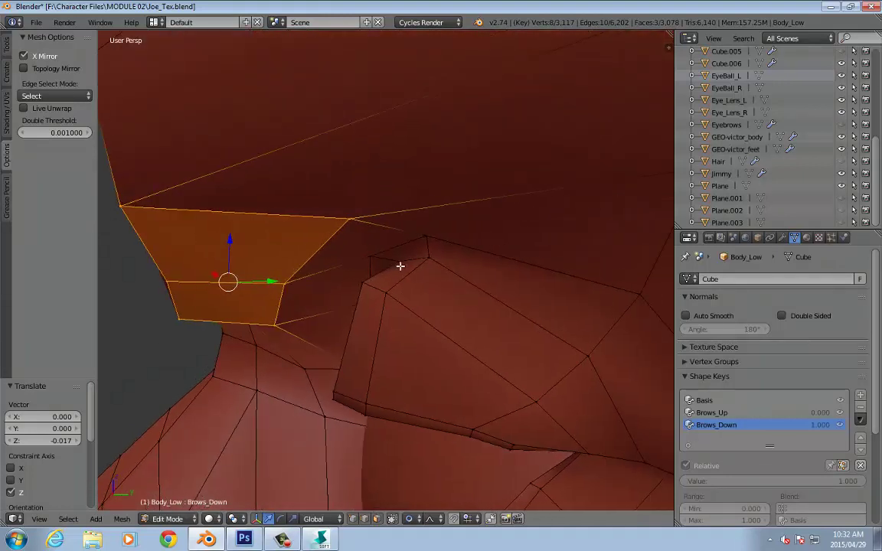
pyautogui.rightClick(401, 253)
pyautogui.moveTo(448, 250); pyautogui.dragTo(413, 253)
pyautogui.click(392, 519)
pyautogui.click(413, 540)
# Select the face at the left brow's inner corner and move it about -0.022 along X with proportional editing on.
pyautogui.moveTo(414, 253); pyautogui.dragTo(451, 295, button='middle')
pyautogui.rightClick(478, 232)
pyautogui.keyDown('alt'); pyautogui.rightClick(485, 236); pyautogui.keyUp('alt')
pyautogui.rightClick(410, 298)
pyautogui.scroll(2, 422, 290)
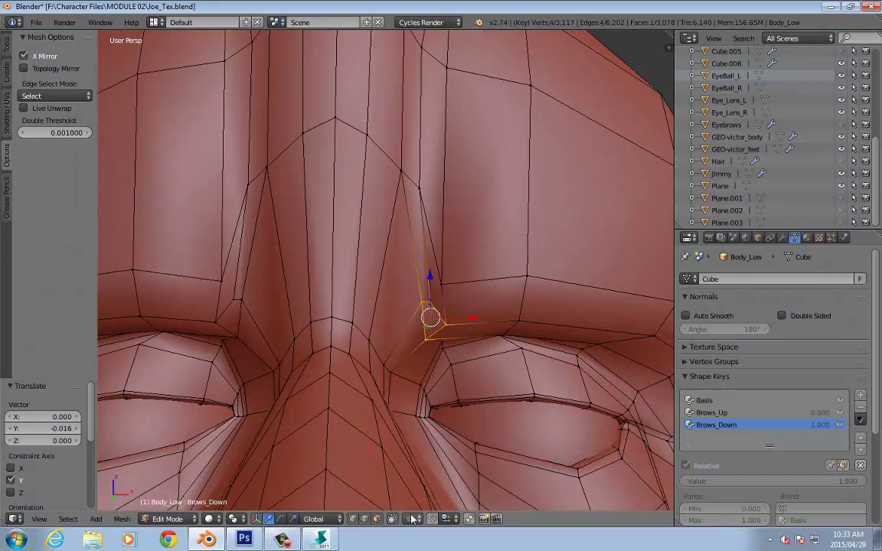
pyautogui.moveTo(479, 328); pyautogui.dragTo(458, 308)
# Examine the lowered brows in Object Mode from several angles and return to Edit Mode.
pyautogui.scroll(-3, 459, 308)
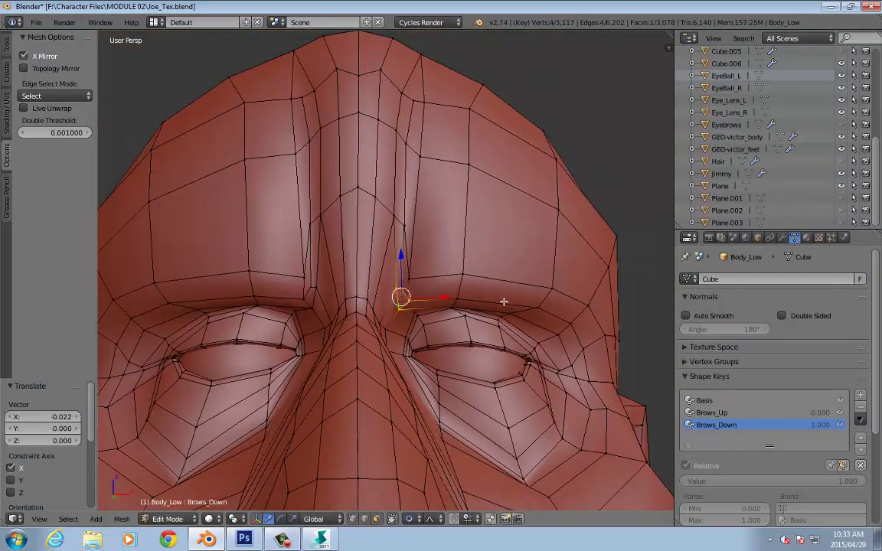
pyautogui.press('Tab')
pyautogui.moveTo(457, 309); pyautogui.dragTo(416, 273, button='middle')
pyautogui.press('Tab')
pyautogui.scroll(3, 351, 361)
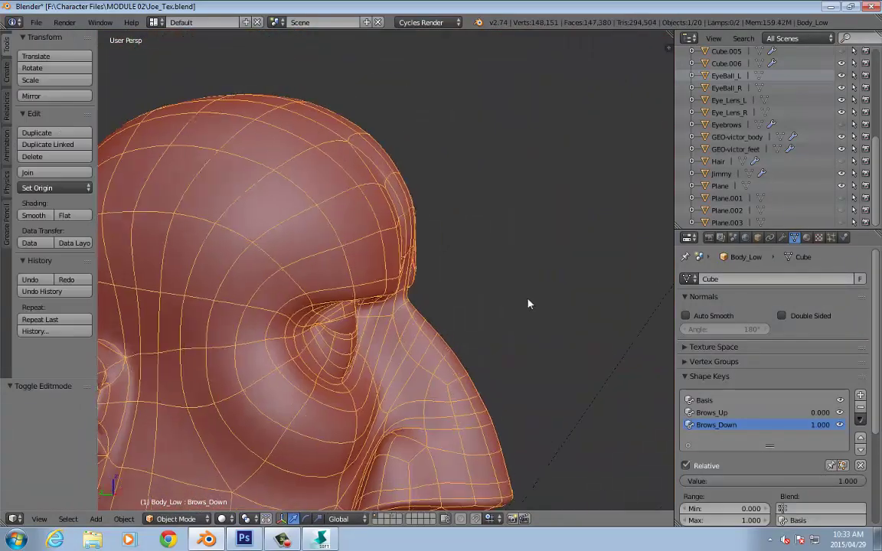
pyautogui.moveTo(541, 307); pyautogui.dragTo(424, 299, button='middle')
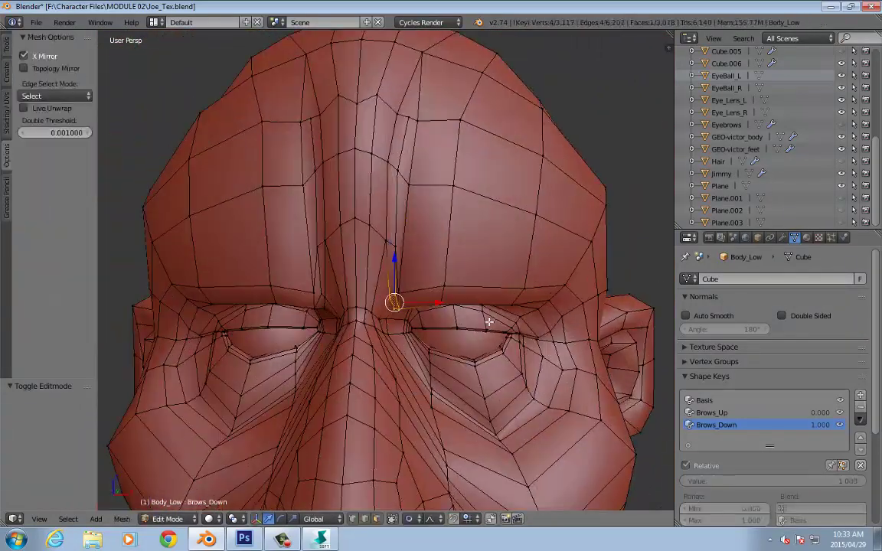
# Select the short vertical edge on the front of the left brow ridge.
pyautogui.moveTo(490, 317); pyautogui.dragTo(442, 284, button='middle')
pyautogui.rightClick(443, 285)
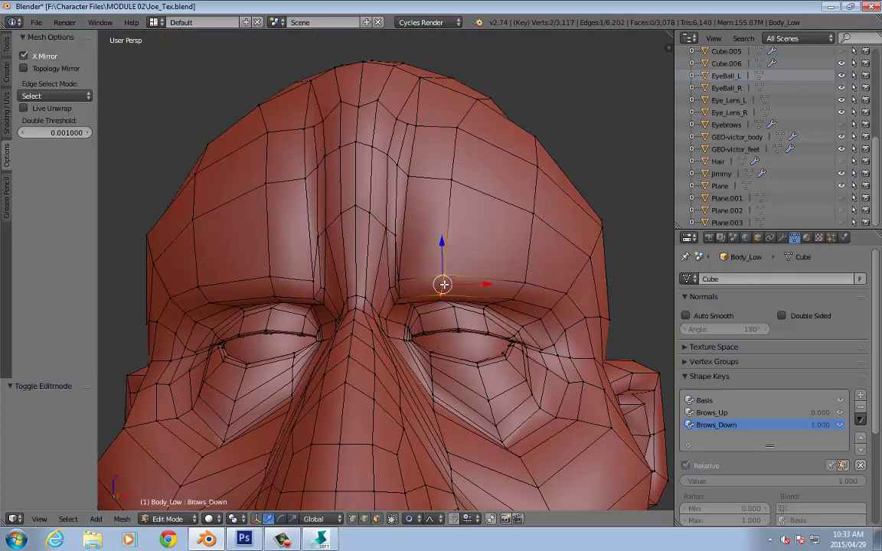
# Lower the middle and outer brow edges in the Brows_Down shape key along Z by about 0.014 and 0.023.
pyautogui.moveTo(442, 245); pyautogui.dragTo(442, 256)
pyautogui.moveTo(441, 256); pyautogui.dragTo(444, 277, button='middle')
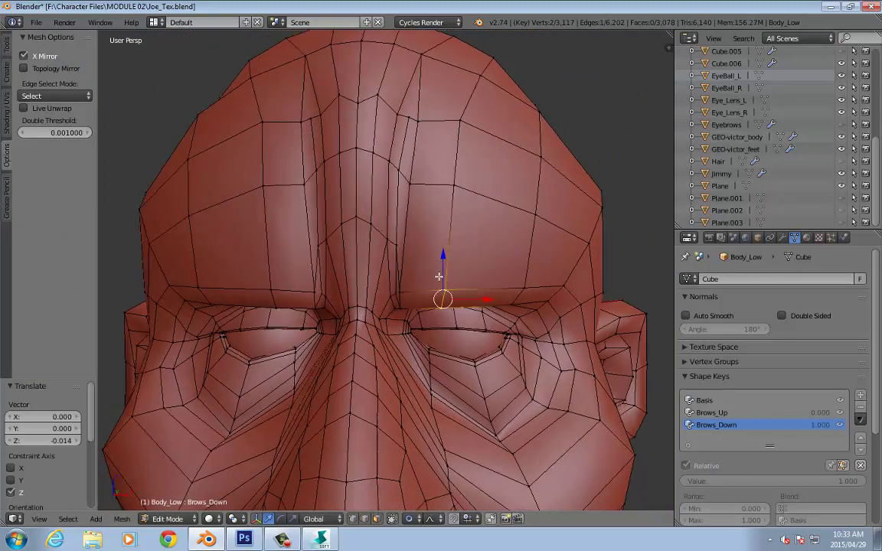
pyautogui.scroll(2, 562, 294)
pyautogui.rightClick(567, 293)
pyautogui.moveTo(565, 245); pyautogui.dragTo(564, 256)
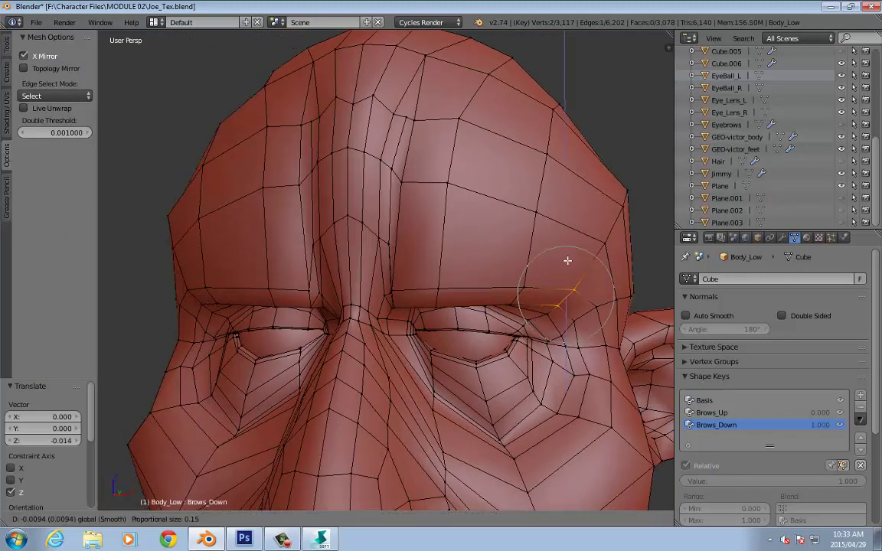
pyautogui.moveTo(604, 348)
pyautogui.mouseDown(button='middle')
pyautogui.moveTo(580, 372)
pyautogui.moveTo(616, 362)
pyautogui.mouseUp(button='middle')
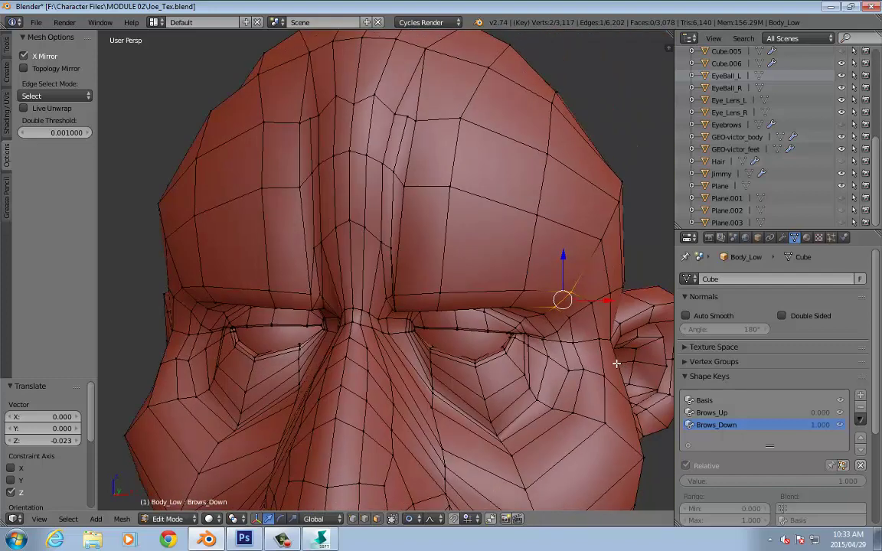
# Leave mesh editing, preview the Brows_Down shape key on the head and set its value back to 0.
pyautogui.press('Tab')
pyautogui.scroll(-3, 476, 369)
pyautogui.moveTo(452, 369); pyautogui.dragTo(474, 372, button='middle')
pyautogui.moveTo(861, 490); pyautogui.dragTo(677, 490)
pyautogui.press('a')
pyautogui.moveTo(606, 299); pyautogui.dragTo(484, 325, button='middle')
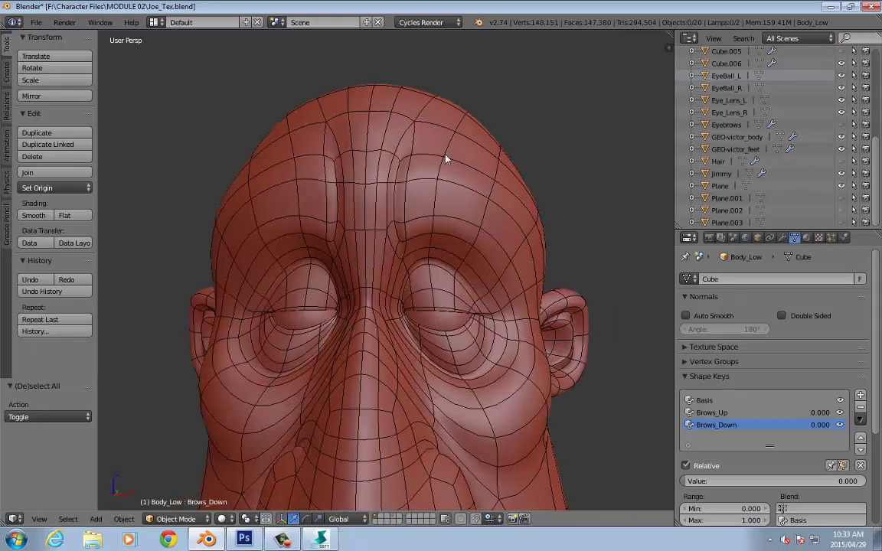
# Add a shape key named Brows_Scrutch and start editing the mesh for it.
pyautogui.click(860, 395)
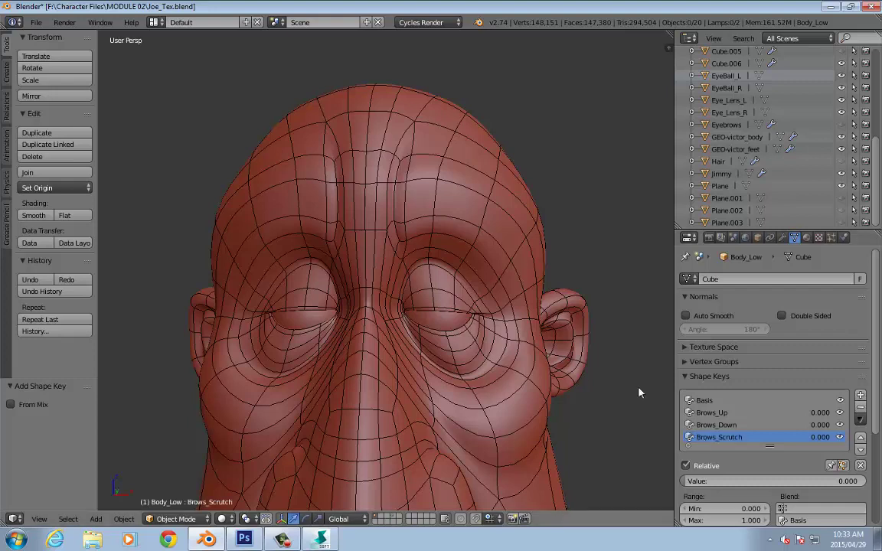
pyautogui.press('Tab')
pyautogui.scroll(4, 433, 199)
# Move the inner brow face about -0.024 along X, then pull it inward together with the adjacent crease faces.
pyautogui.rightClick(430, 207)
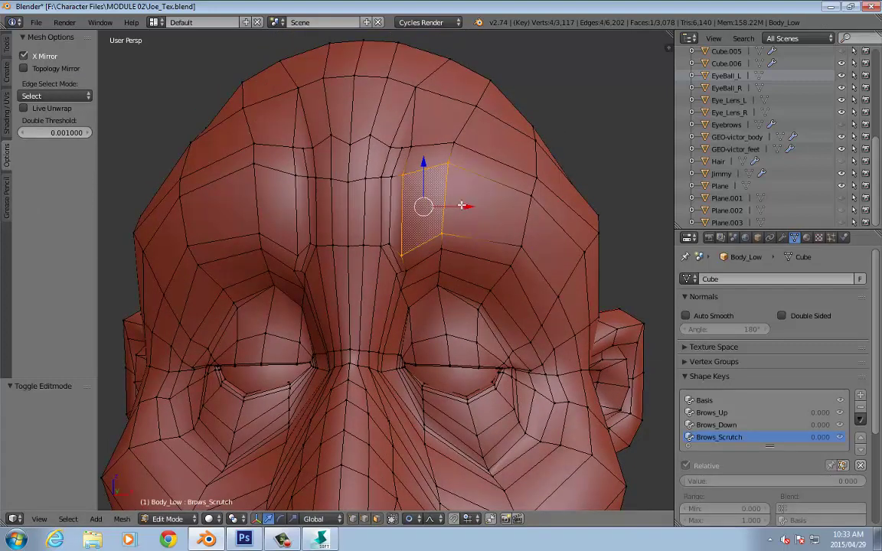
pyautogui.press('g')
pyautogui.press('x')
pyautogui.click(427, 206)
pyautogui.moveTo(426, 207); pyautogui.dragTo(393, 238, button='middle')
pyautogui.keyDown('shift'); pyautogui.rightClick(388, 231); pyautogui.keyUp('shift')
pyautogui.keyDown('shift'); pyautogui.rightClick(388, 232); pyautogui.keyUp('shift')
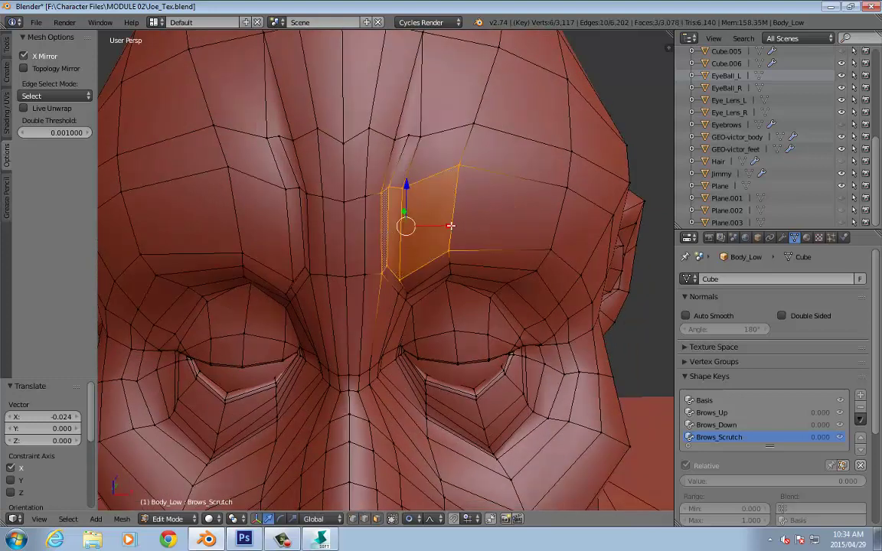
pyautogui.press('g')
pyautogui.press('x')
pyautogui.click(386, 213)
# Preview the Brows_Scrutch shape key on the smoothed head and inspect the squeezed brows.
pyautogui.scroll(2, 376, 248)
pyautogui.moveTo(376, 249); pyautogui.dragTo(391, 327, button='middle')
pyautogui.press('Tab')
pyautogui.scroll(-2, 361, 356)
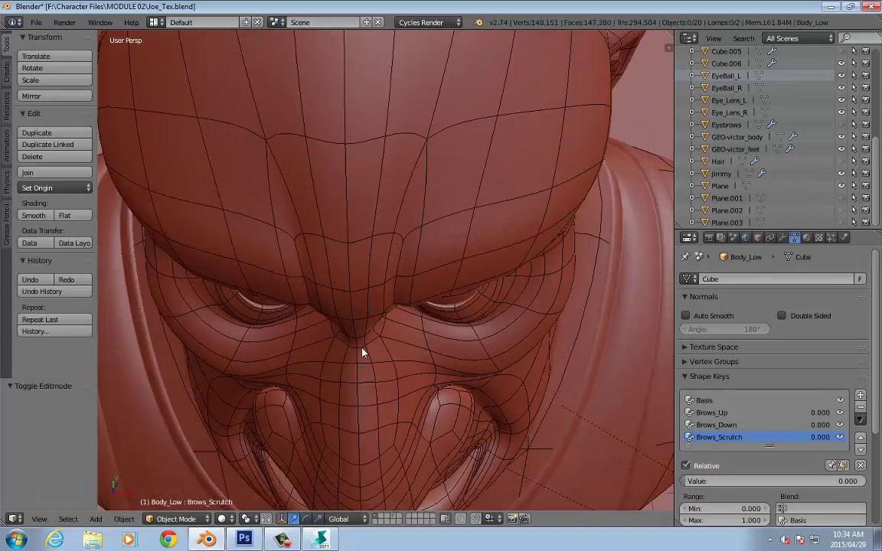
pyautogui.moveTo(361, 357); pyautogui.dragTo(378, 218, button='middle')
pyautogui.scroll(-1, 439, 241)
pyautogui.moveTo(765, 480)
pyautogui.mouseDown()
pyautogui.moveTo(861, 481)
pyautogui.moveTo(766, 481)
pyautogui.mouseUp()
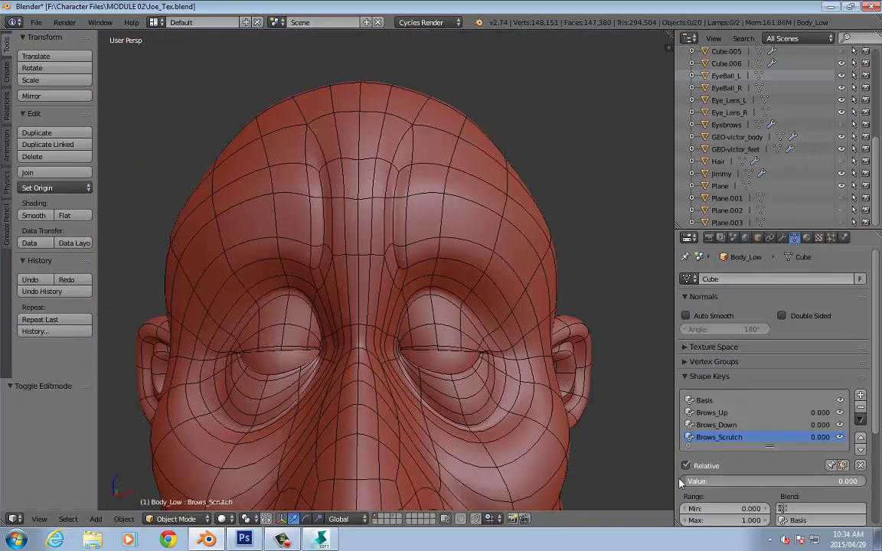
# Move the small face at the lower end of the inner brow crease about -0.027 along X.
pyautogui.press('Tab')
pyautogui.scroll(2, 405, 264)
pyautogui.scroll(3, 400, 266)
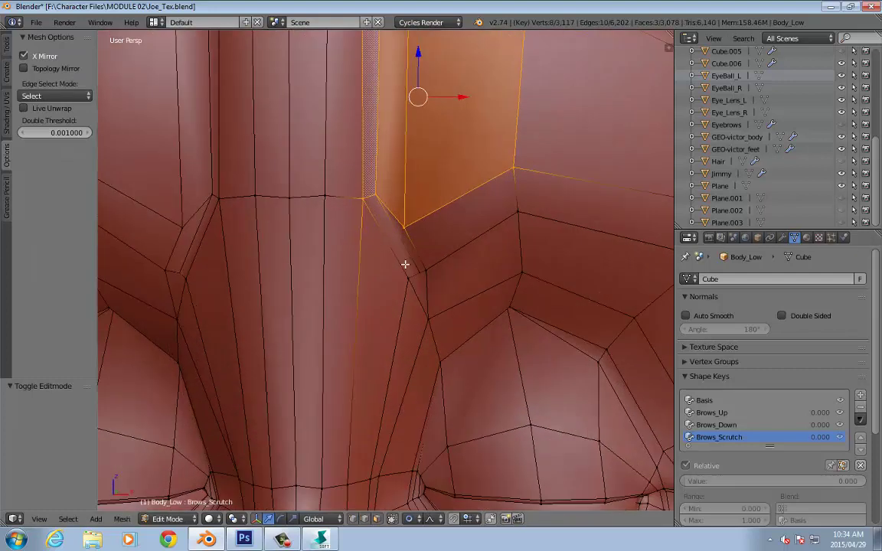
pyautogui.rightClick(410, 276)
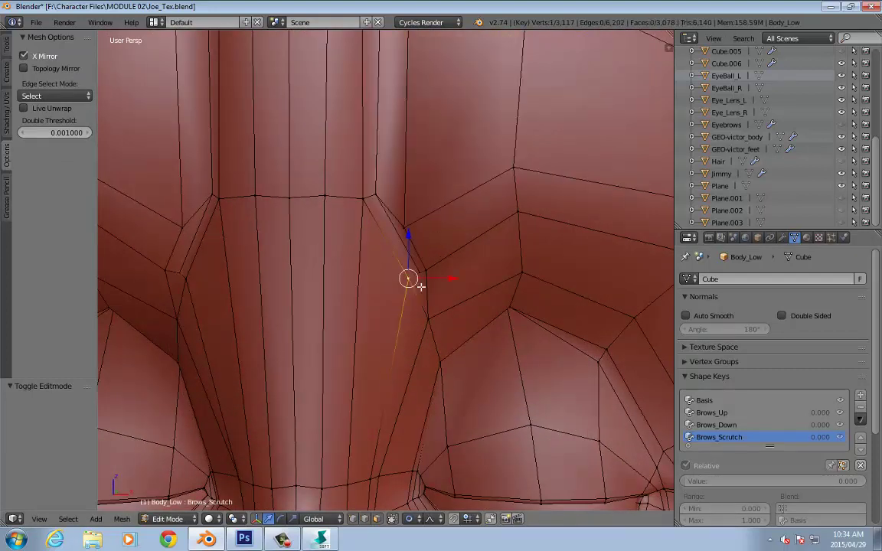
pyautogui.click(420, 287)
pyautogui.rightClick(423, 289)
pyautogui.moveTo(453, 287); pyautogui.dragTo(427, 282)
pyautogui.click(428, 284)
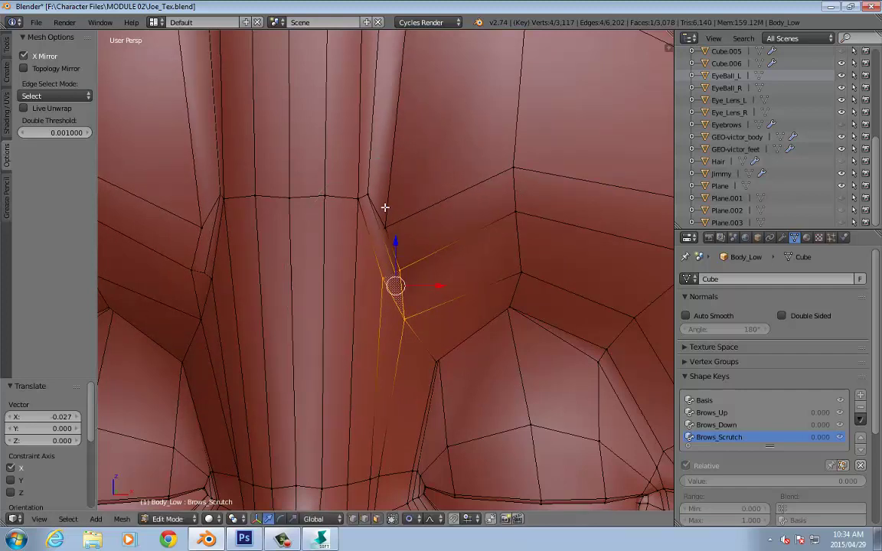
# Disable proportional editing and adjust individual vertices of the inner brow crease along the Y and X axes.
pyautogui.moveTo(383, 207); pyautogui.dragTo(380, 197, button='middle')
pyautogui.click(412, 519)
pyautogui.click(423, 503)
pyautogui.moveTo(398, 229); pyautogui.dragTo(382, 211, button='middle')
pyautogui.rightClick(373, 289)
pyautogui.rightClick(372, 262)
pyautogui.press('g')
pyautogui.press('y')
pyautogui.click(360, 262)
pyautogui.press('g')
pyautogui.press('x')
pyautogui.click(403, 309)
pyautogui.rightClick(391, 232)
pyautogui.moveTo(421, 234); pyautogui.dragTo(413, 233)
pyautogui.rightClick(368, 246)
# Preview the refined Brows_Scrutch shape key and examine the brows and face from several angles.
pyautogui.scroll(-8, 391, 246)
pyautogui.press('Tab')
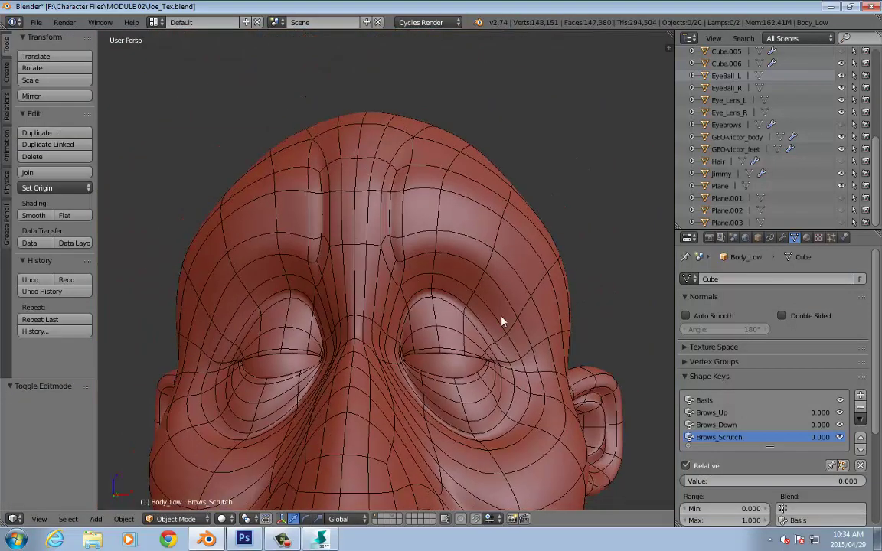
pyautogui.moveTo(819, 437)
pyautogui.mouseDown()
pyautogui.moveTo(880, 437)
pyautogui.moveTo(818, 437)
pyautogui.mouseUp()
pyautogui.moveTo(600, 138); pyautogui.dragTo(579, 148, button='middle')
pyautogui.scroll(-4, 510, 210)
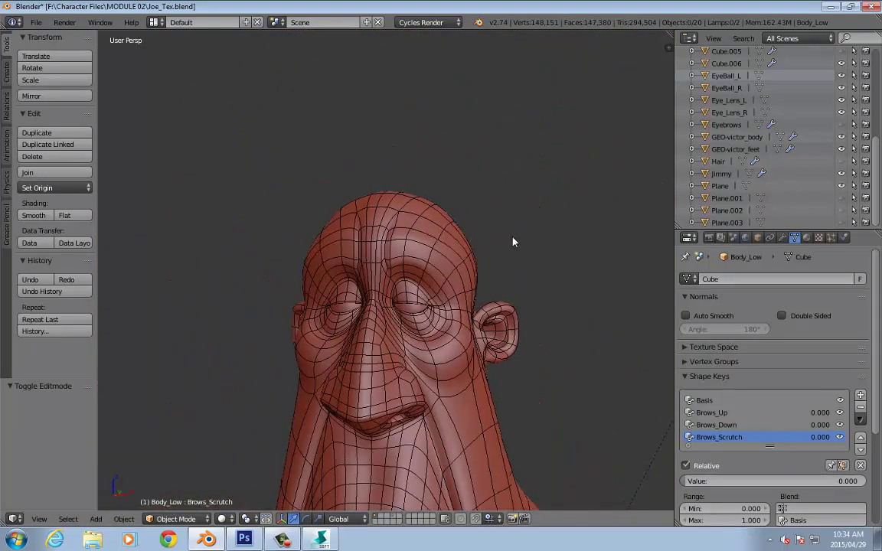
pyautogui.moveTo(512, 246); pyautogui.dragTo(468, 163, button='middle')
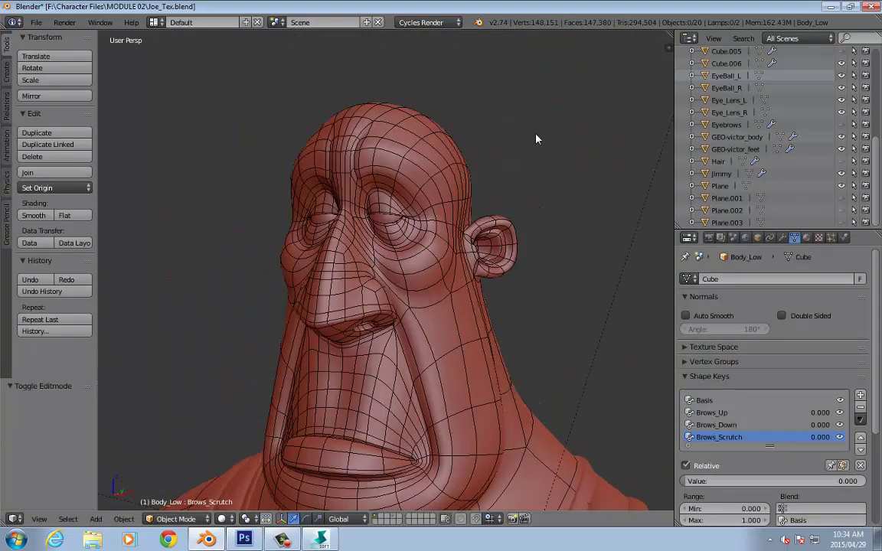
pyautogui.moveTo(536, 139); pyautogui.dragTo(353, 220, button='middle')
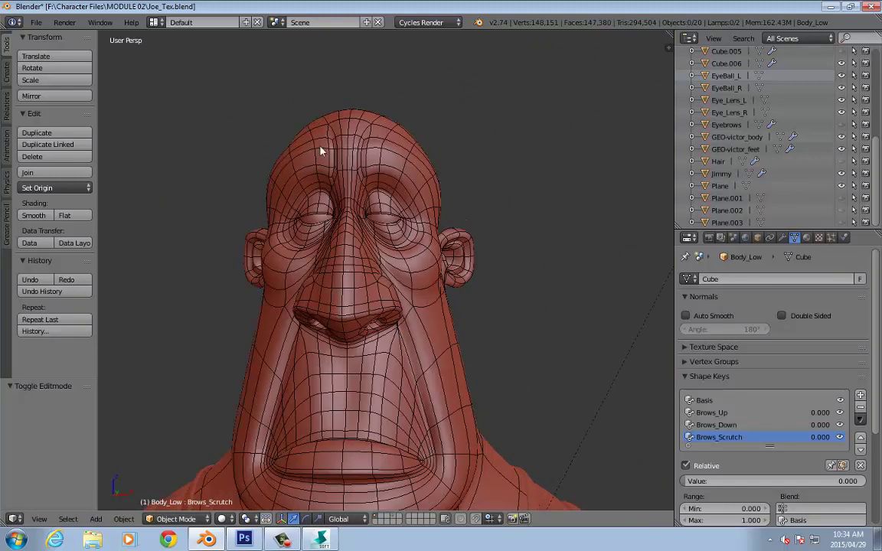
pyautogui.moveTo(470, 149); pyautogui.dragTo(455, 219, button='middle')
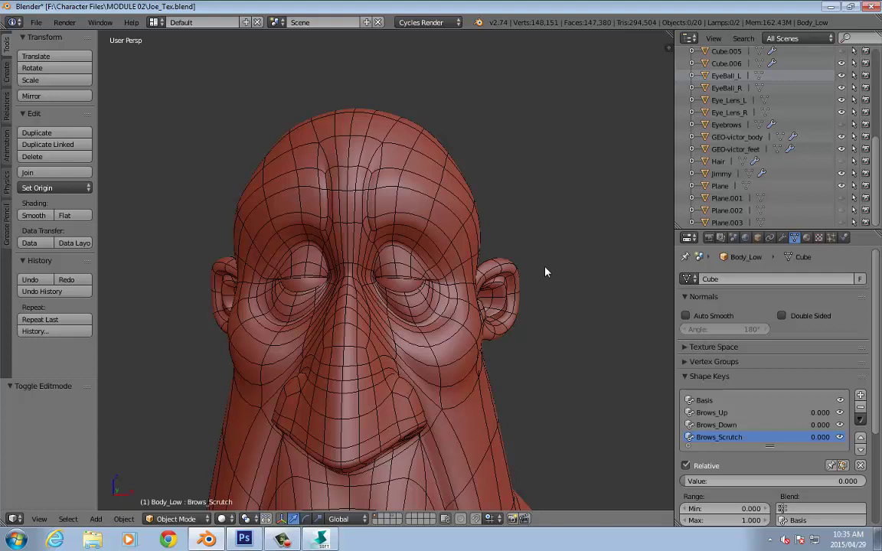
# Select Body_Low and set up its mesh for face selection in the front view, framing the whole head.
pyautogui.rightClick(409, 198)
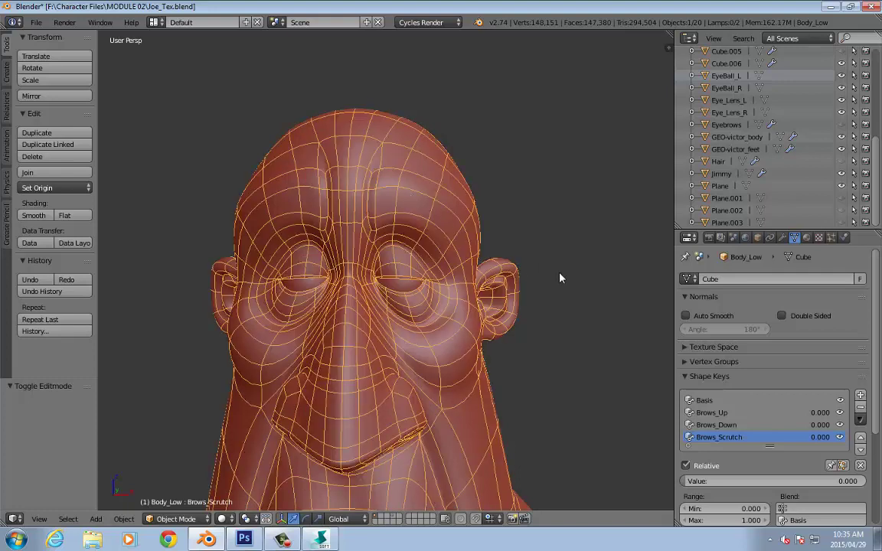
pyautogui.press('KP_1')
pyautogui.scroll(-3, 560, 278)
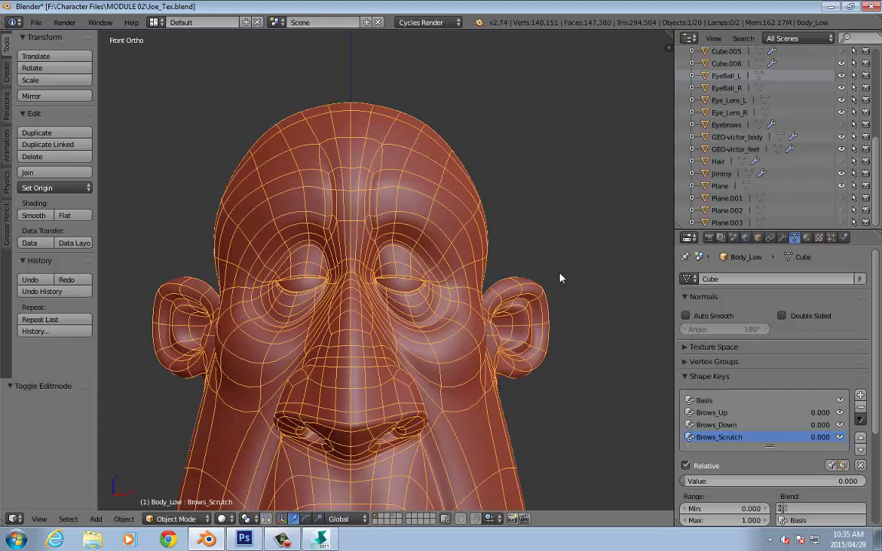
pyautogui.press('Tab')
pyautogui.keyDown('shift'); pyautogui.moveTo(540, 335); pyautogui.dragTo(541, 206, button='middle'); pyautogui.keyUp('shift')
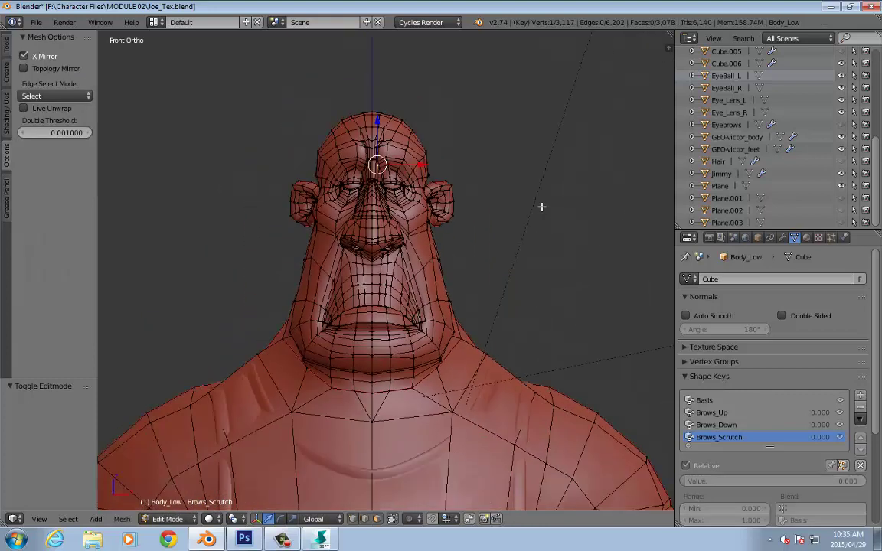
pyautogui.keyDown('shift'); pyautogui.scroll(2, 541, 201); pyautogui.keyUp('shift')
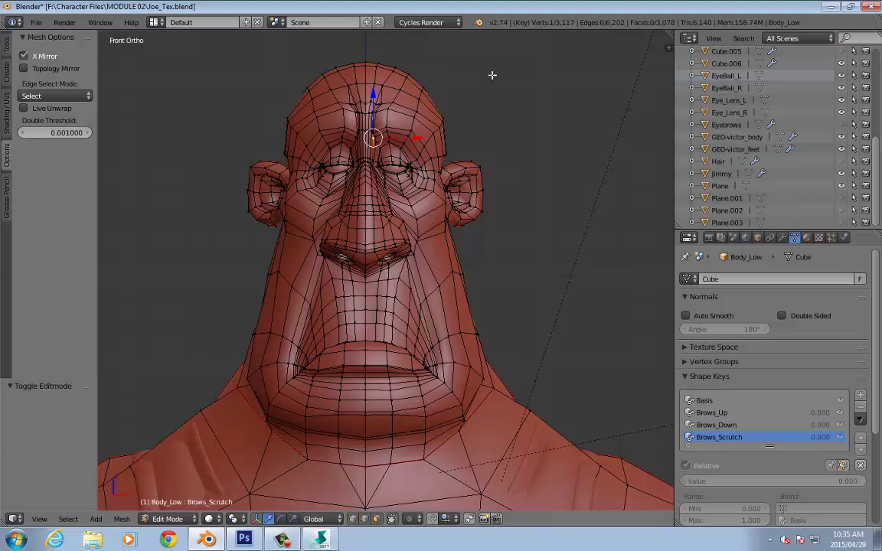
pyautogui.hotkey('ctrl', 'Tab')
# Select all faces on the character's left half of the head, turning off visible-only selection to include hidden ones.
pyautogui.moveTo(566, 40); pyautogui.dragTo(367, 511)
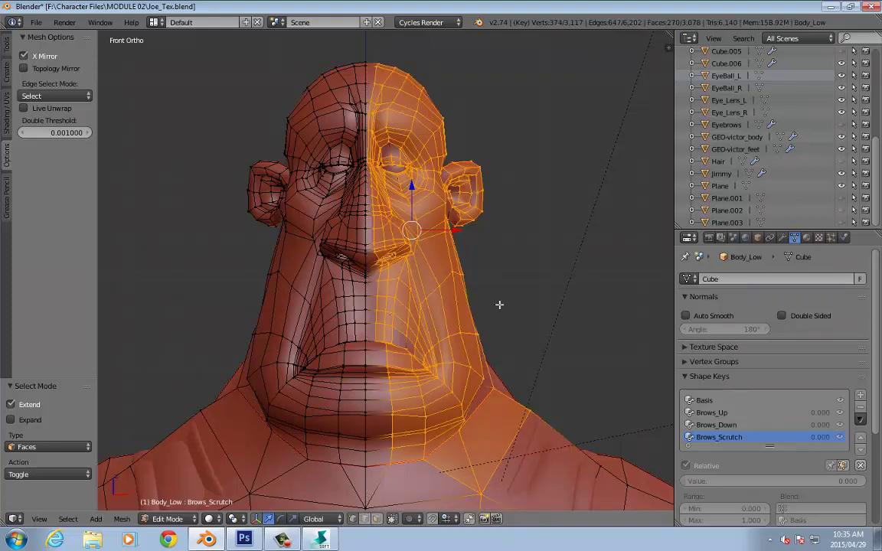
pyautogui.moveTo(561, 292); pyautogui.dragTo(398, 295, button='middle')
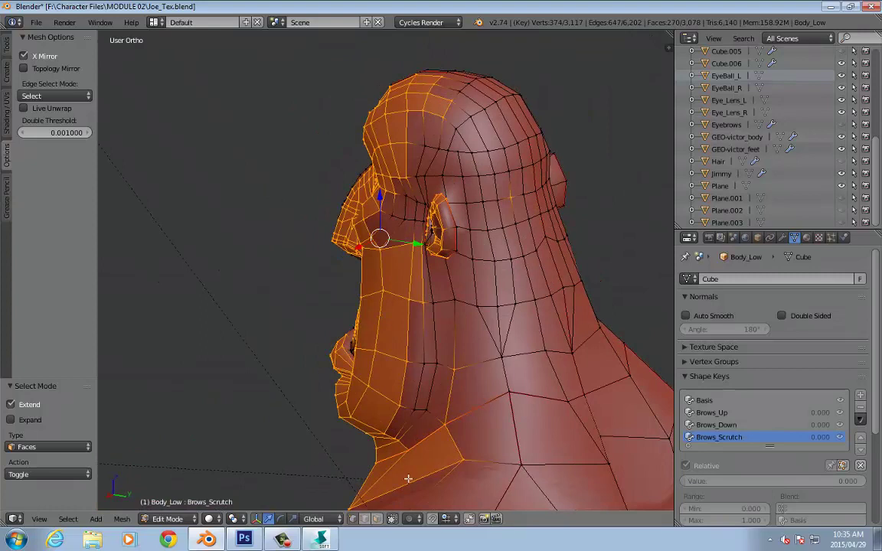
pyautogui.click(393, 519)
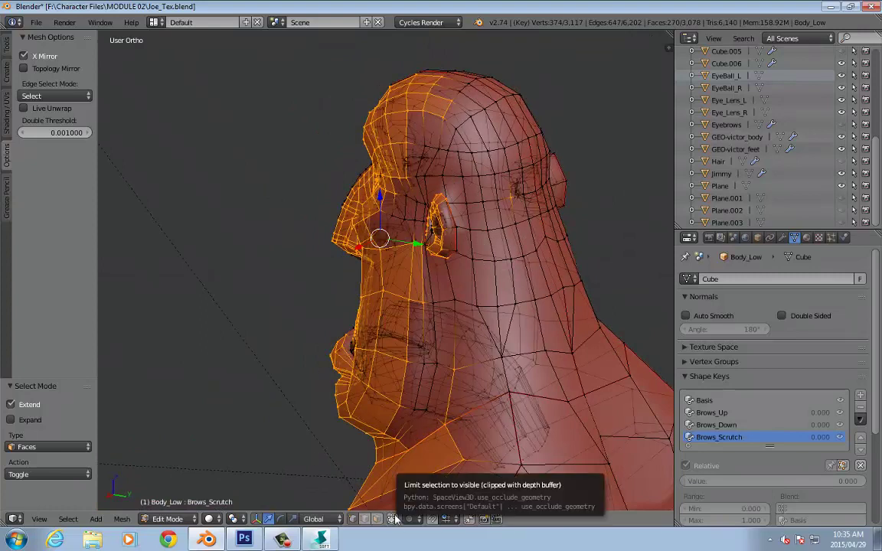
pyautogui.press('KP_1')
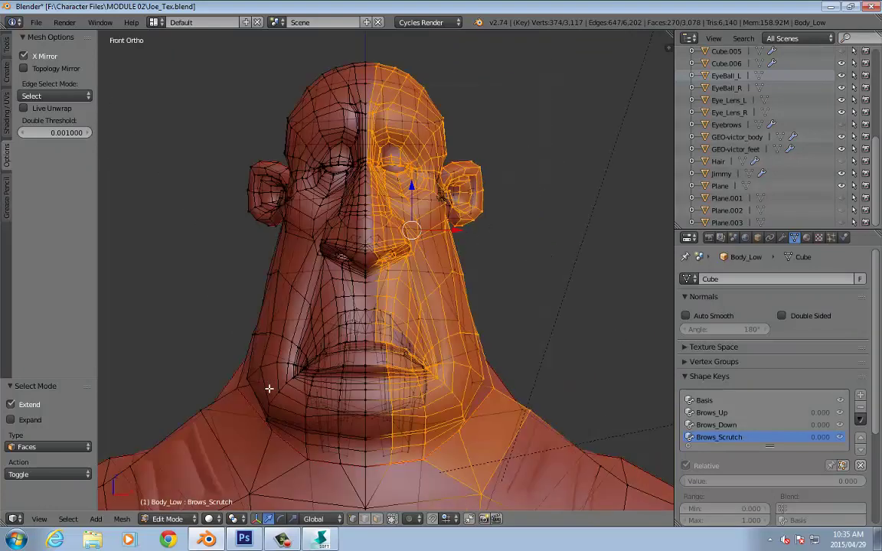
pyautogui.moveTo(612, 39); pyautogui.dragTo(369, 509)
pyautogui.moveTo(602, 41); pyautogui.dragTo(368, 510)
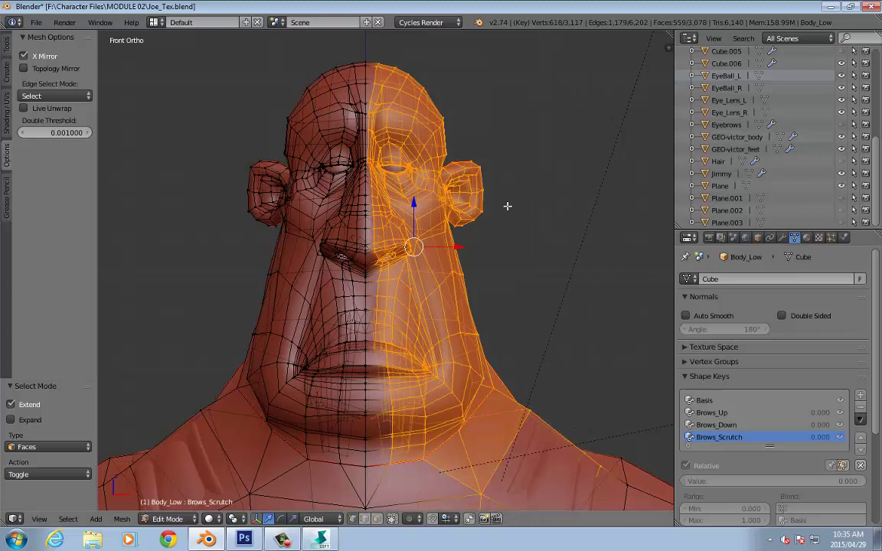
# Create a vertex group named Face_L and assign the selected half of the head to it.
pyautogui.click(687, 367)
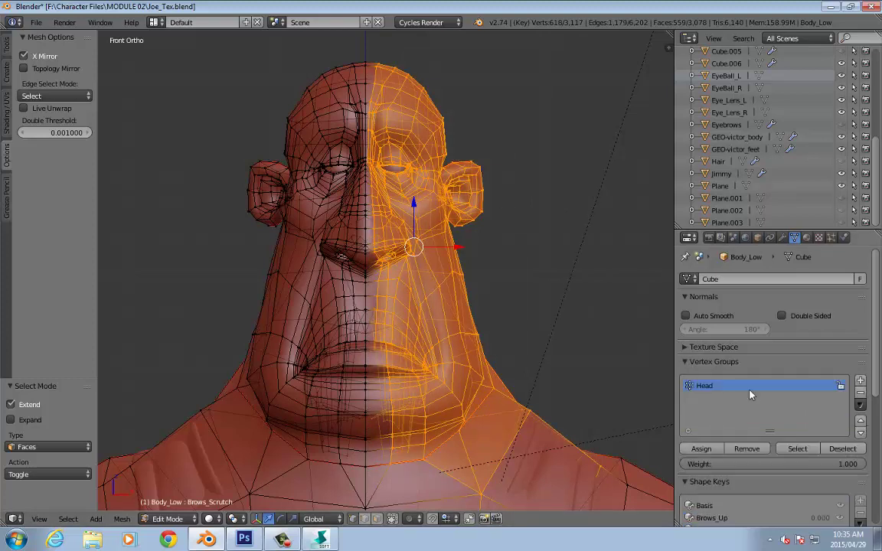
pyautogui.click(860, 382)
pyautogui.doubleClick(703, 398)
pyautogui.write('Face_L')
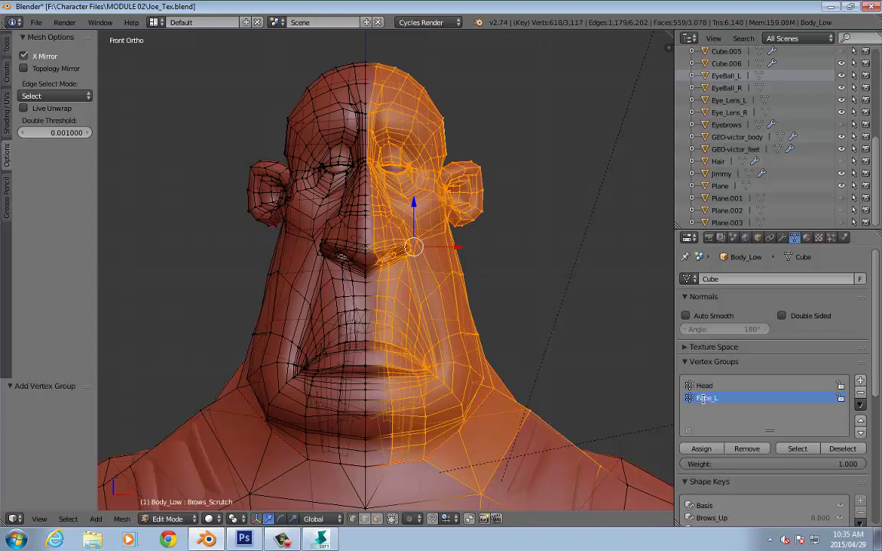
pyautogui.press('Return')
pyautogui.click(701, 449)
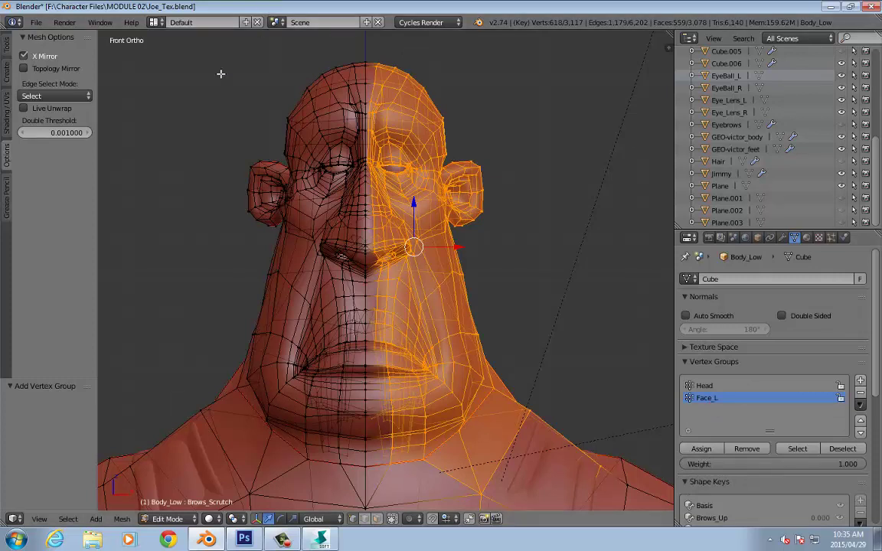
# Select the character's right half of the head and assign it to a new vertex group named Face_R.
pyautogui.moveTo(179, 44); pyautogui.dragTo(330, 457)
pyautogui.click(859, 380)
pyautogui.doubleClick(703, 411)
pyautogui.write('Face_R')
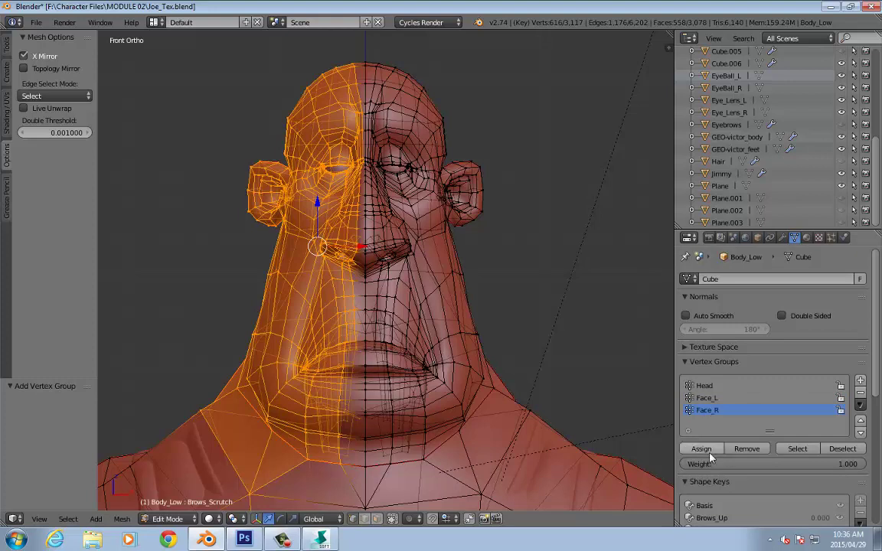
# Select only the vertices along the head's centre line and assign them to Face_L and Face_R with weight 0.5.
pyautogui.write('a')
pyautogui.keyDown('ctrl'); pyautogui.moveTo(365, 60); pyautogui.dragTo(367, 507); pyautogui.keyUp('ctrl')
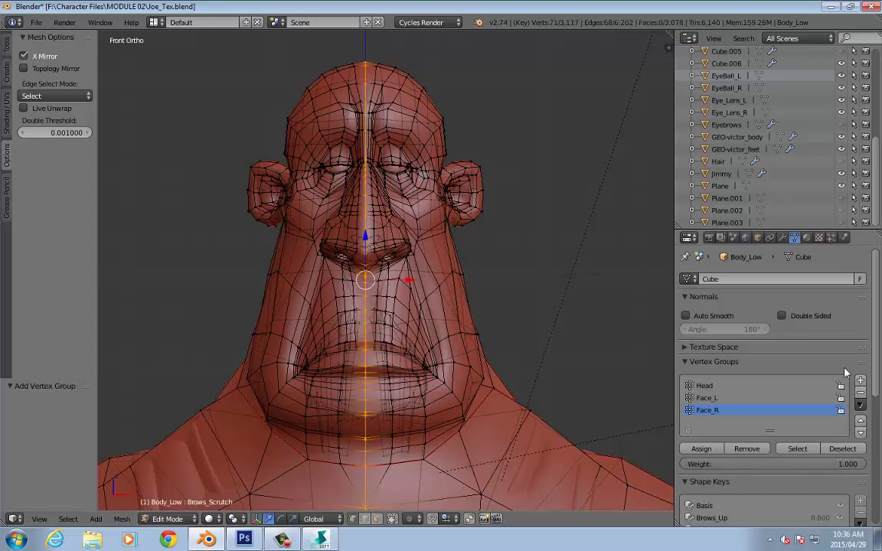
pyautogui.click(826, 464)
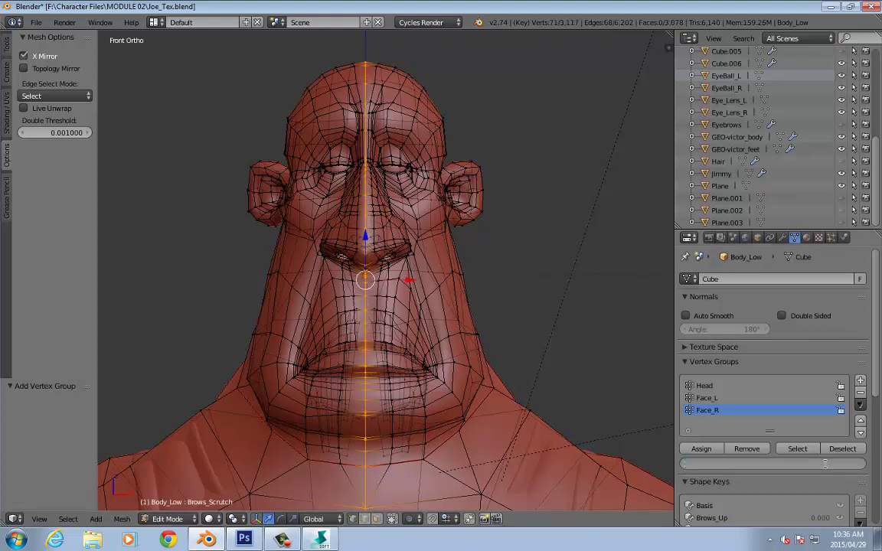
pyautogui.write('.5')
pyautogui.press('Return')
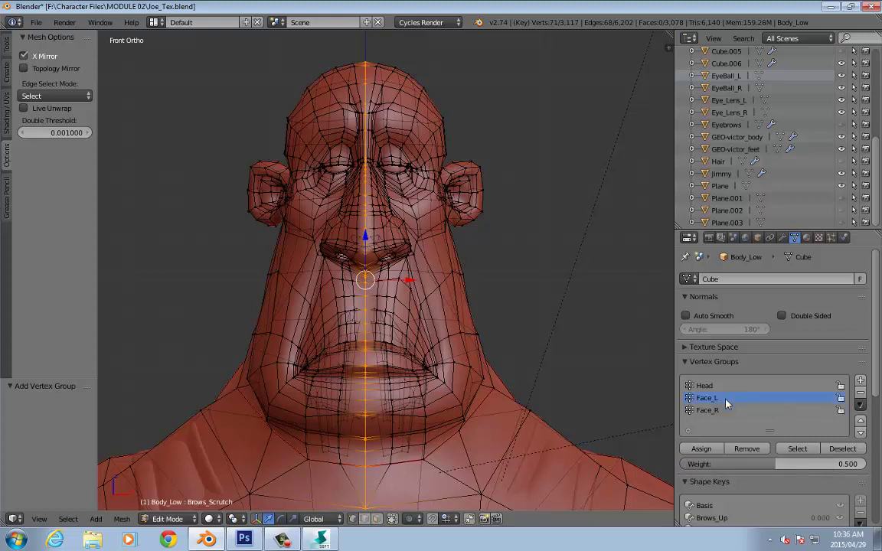
pyautogui.click(702, 449)
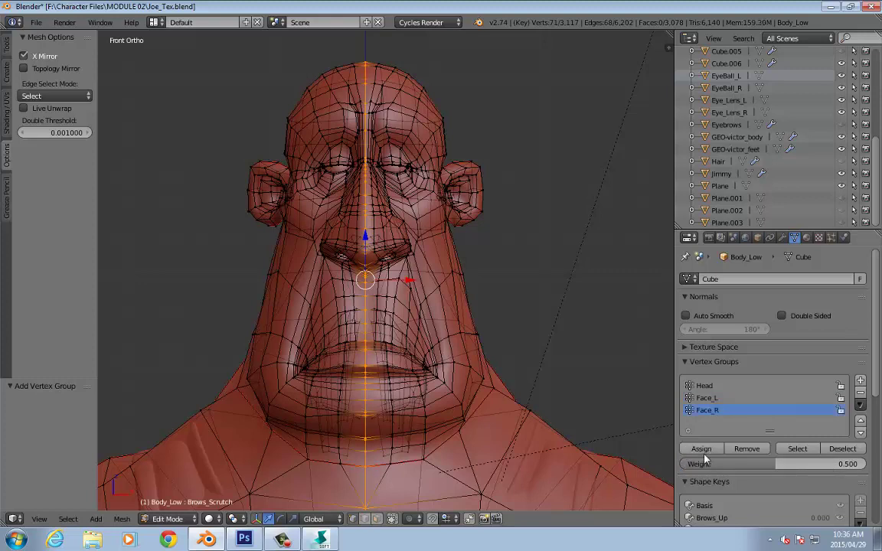
# Inspect the weights of the Face_R and Face_L vertex groups in Weight Paint mode and return to Object Mode.
pyautogui.click(172, 519)
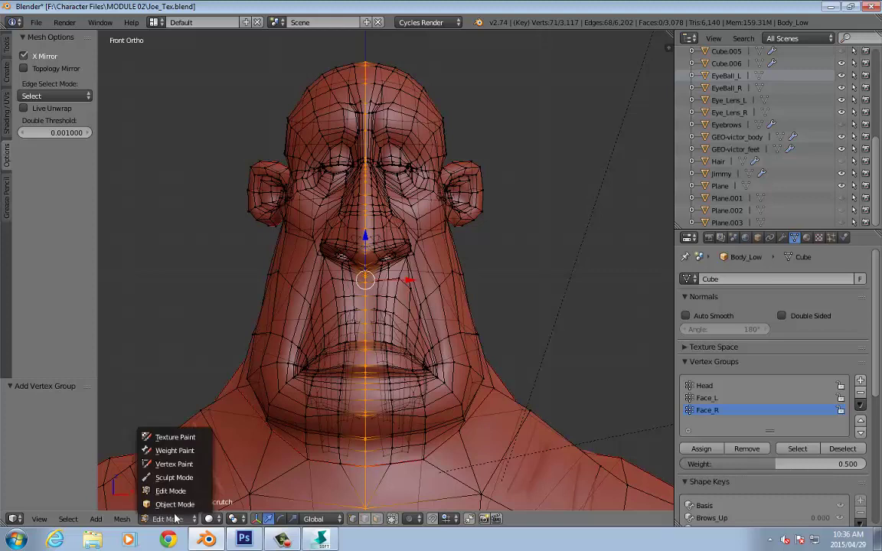
pyautogui.click(175, 451)
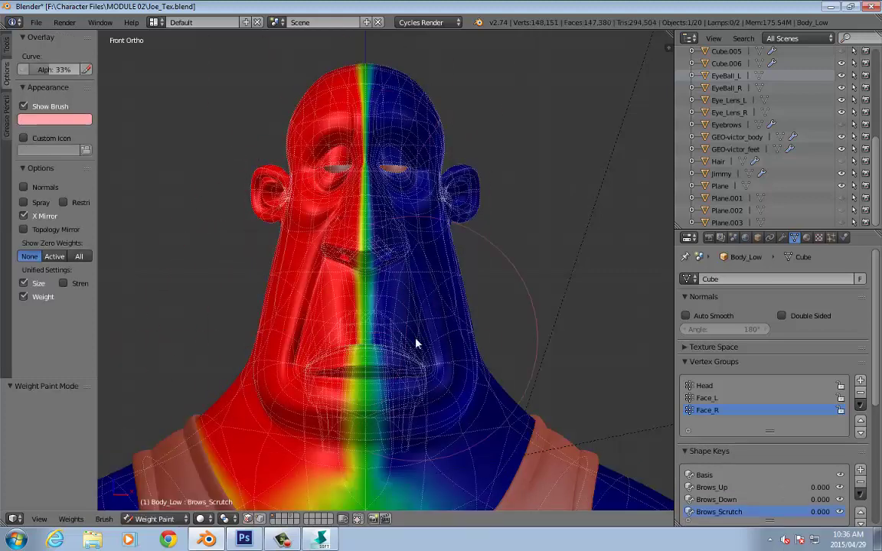
pyautogui.click(706, 398)
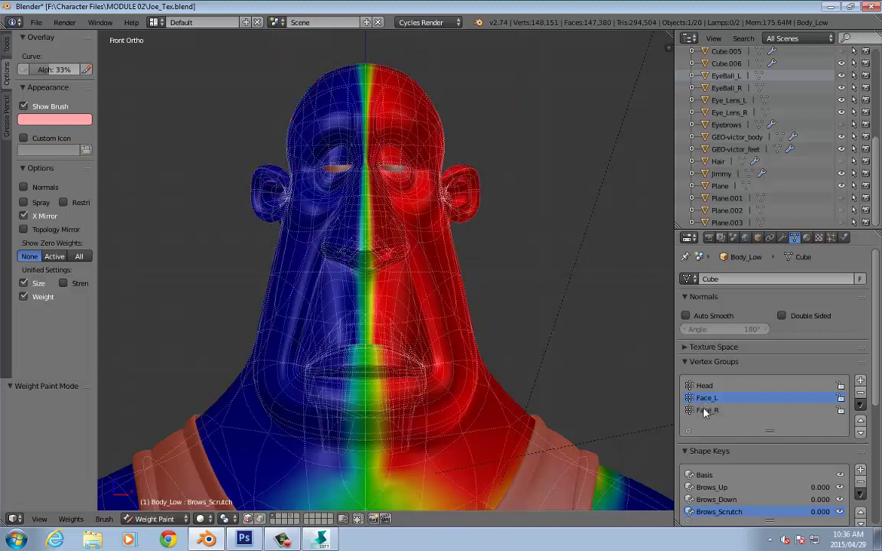
pyautogui.click(706, 410)
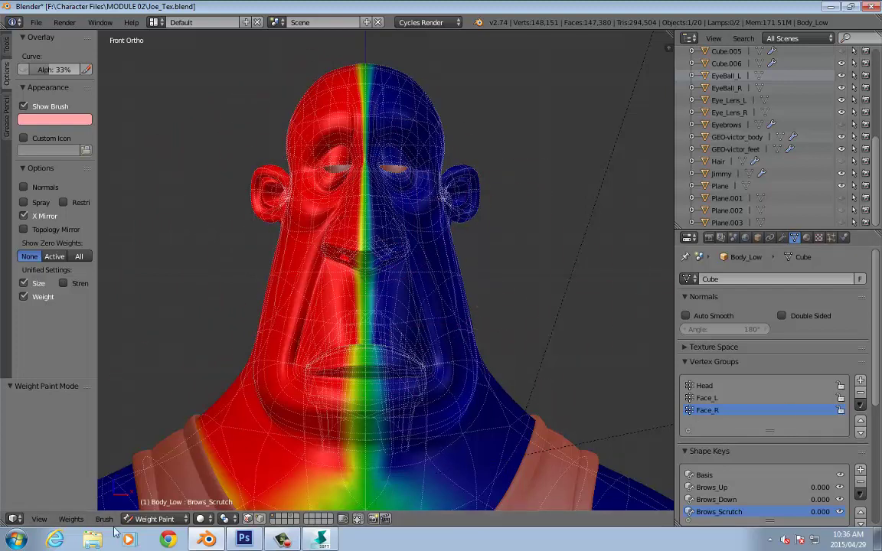
pyautogui.click(154, 519)
pyautogui.click(164, 505)
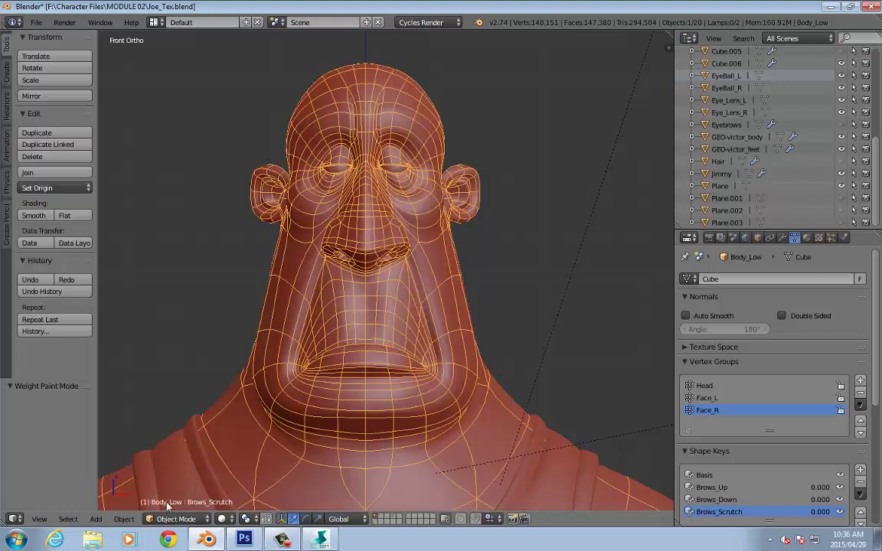
pyautogui.press('Tab')
pyautogui.press('Tab')
# Rename the Brows_Up shape key as Brows_Up_L and set its value to 1.
pyautogui.scroll(-3, 748, 425)
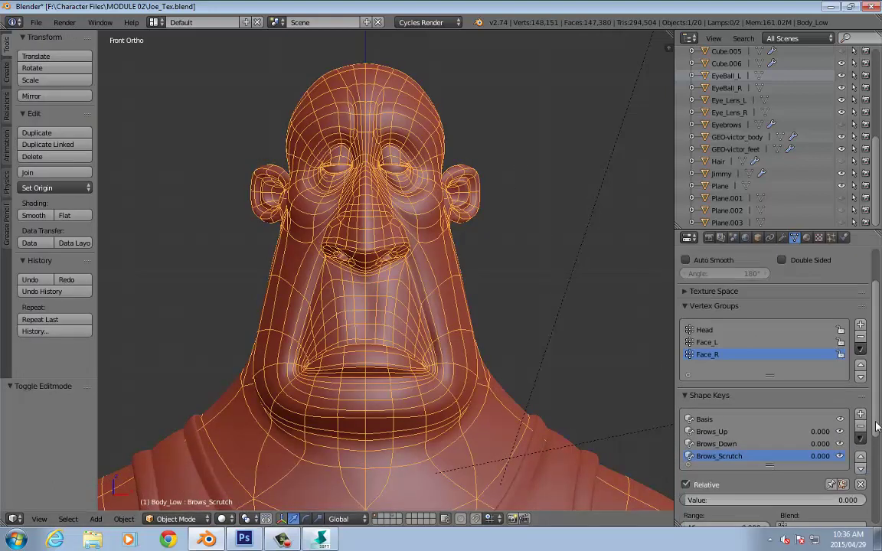
pyautogui.click(722, 407)
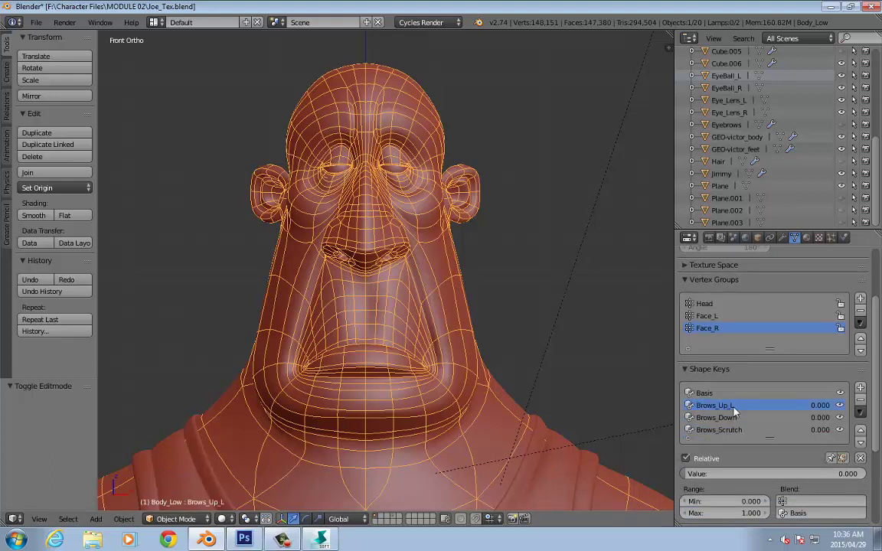
pyautogui.moveTo(692, 474); pyautogui.dragTo(875, 476)
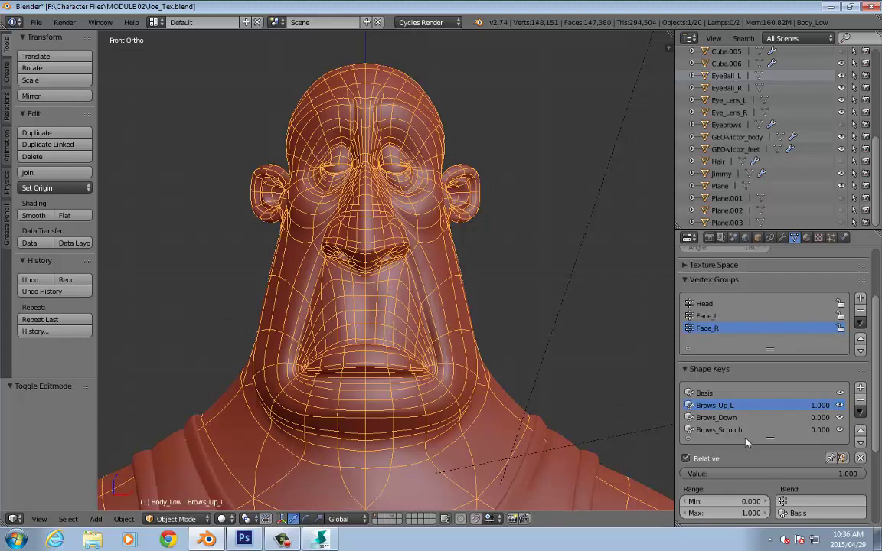
# Create a new shape key from the current mix, name it Brows_Up_R and move it directly below Brows_Up_L.
pyautogui.click(860, 412)
pyautogui.click(860, 411)
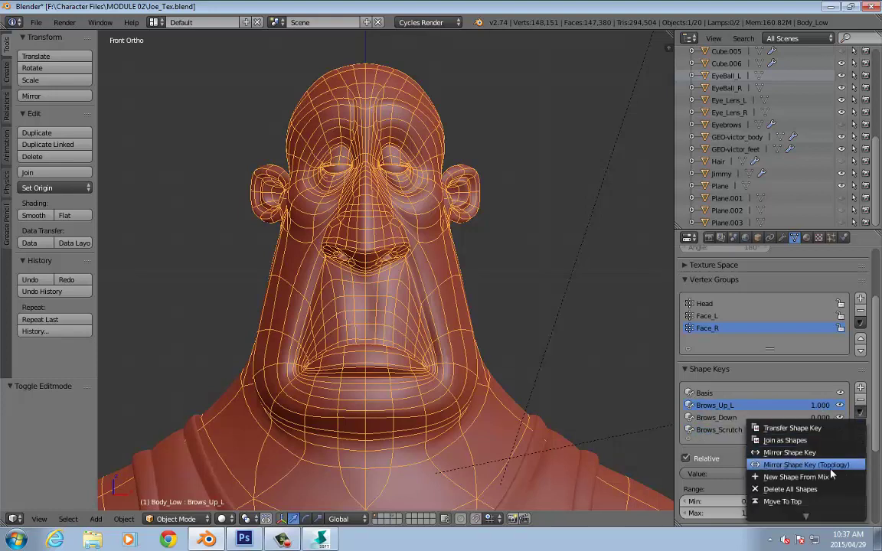
pyautogui.click(830, 476)
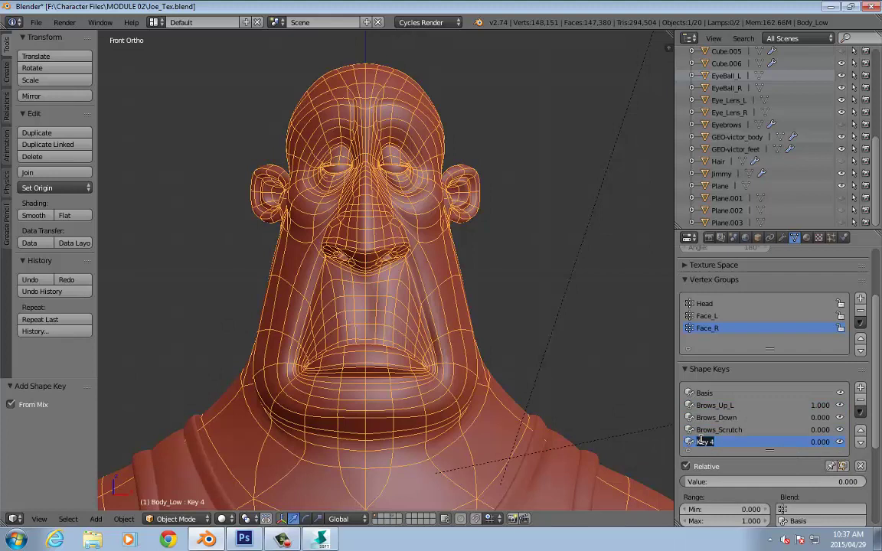
pyautogui.press('BackSpace')
pyautogui.click(859, 430)
pyautogui.click(859, 429)
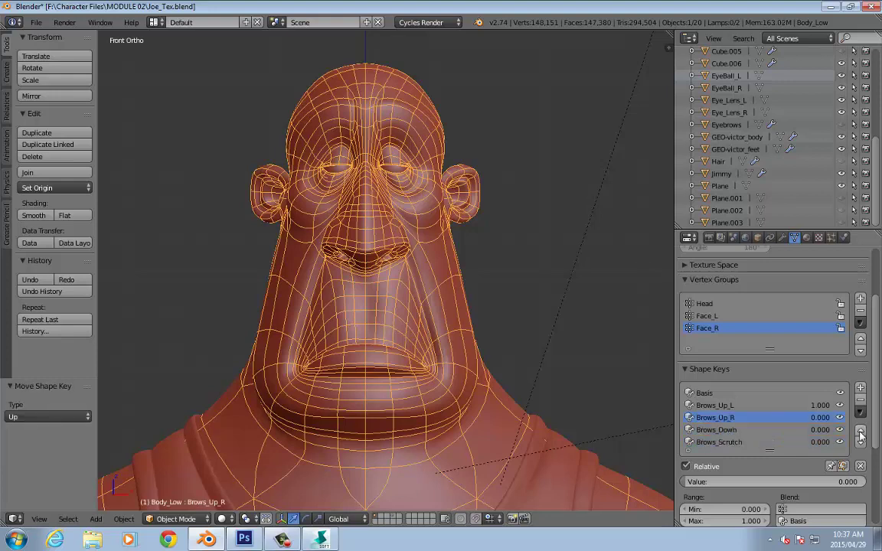
# Reset Brows_Up_L to 0, and preview Brows_Up_R at full strength before resetting it to 0.
pyautogui.click(814, 418)
pyautogui.click(712, 406)
pyautogui.click(736, 405)
pyautogui.press('BackSpace')
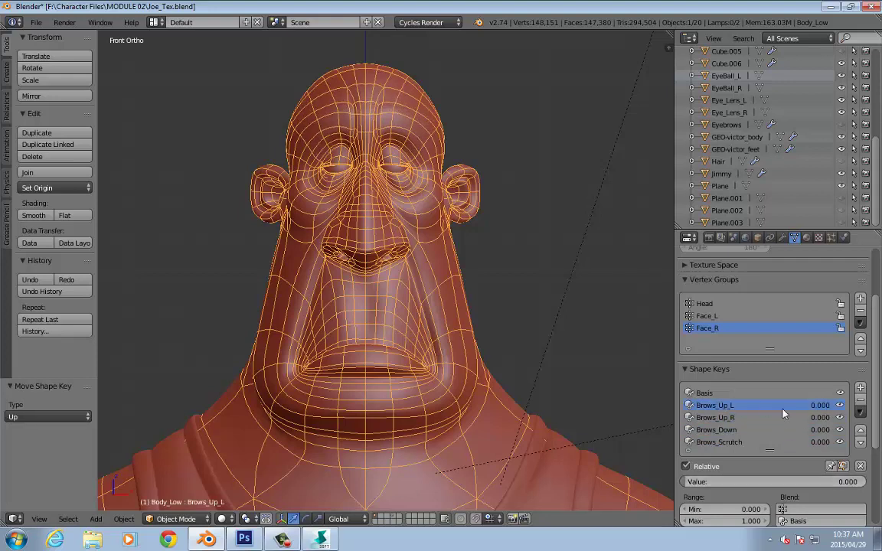
pyautogui.click(722, 420)
pyautogui.moveTo(709, 481); pyautogui.dragTo(870, 482)
pyautogui.press('BackSpace')
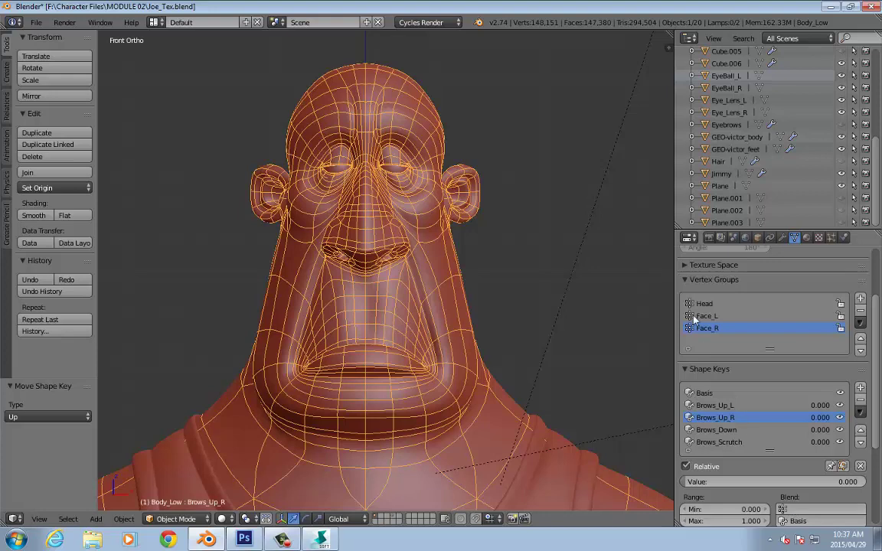
# Set the blend vertex group to Face_L for the Brows_Up_L shape key and to Face_R for Brows_Up_R.
pyautogui.click(724, 406)
pyautogui.click(802, 508)
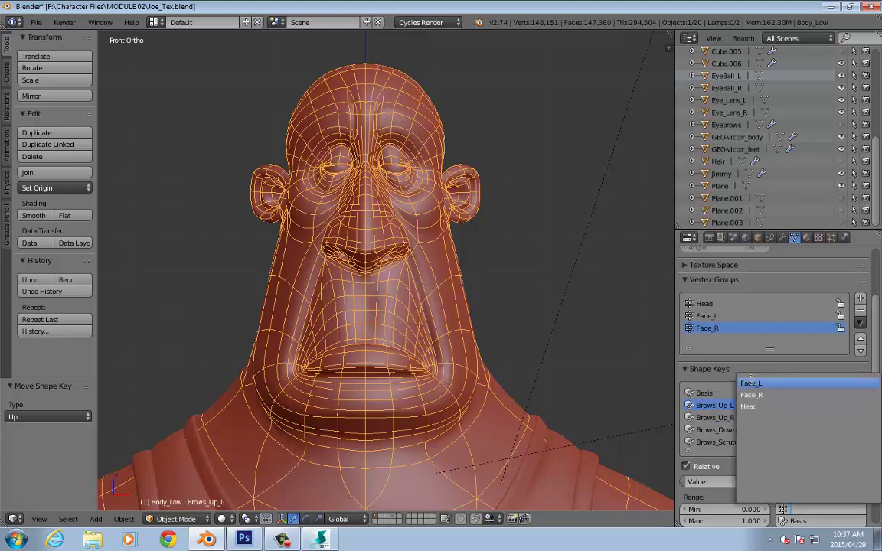
pyautogui.click(765, 378)
pyautogui.click(727, 417)
pyautogui.click(802, 509)
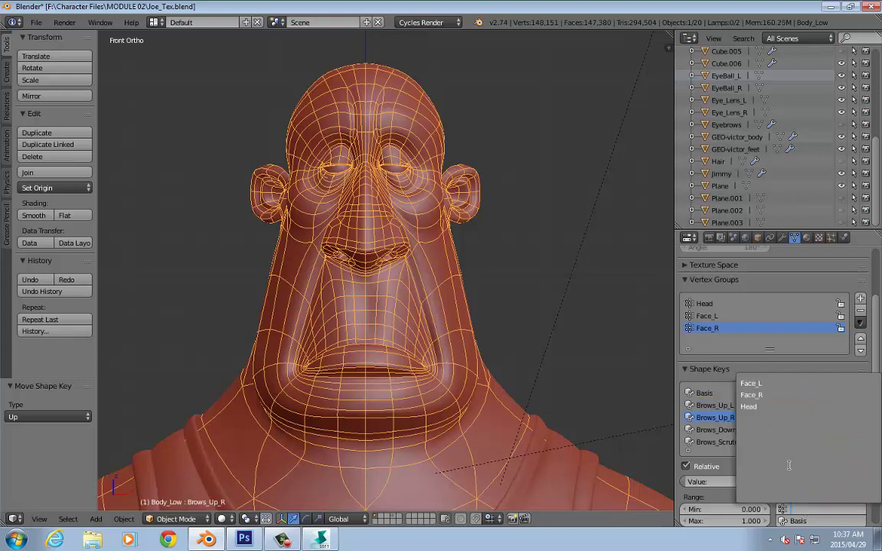
pyautogui.click(768, 394)
# Test Brows_Up_R and Brows_Up_L by raising each value to 1, and reset both to 0.
pyautogui.click(701, 406)
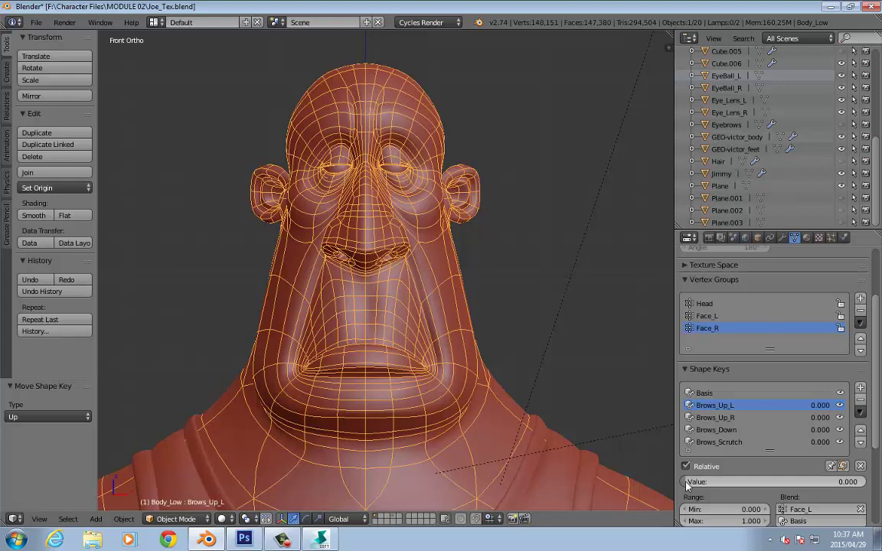
pyautogui.click(726, 420)
pyautogui.moveTo(704, 482); pyautogui.dragTo(865, 483)
pyautogui.click(720, 405)
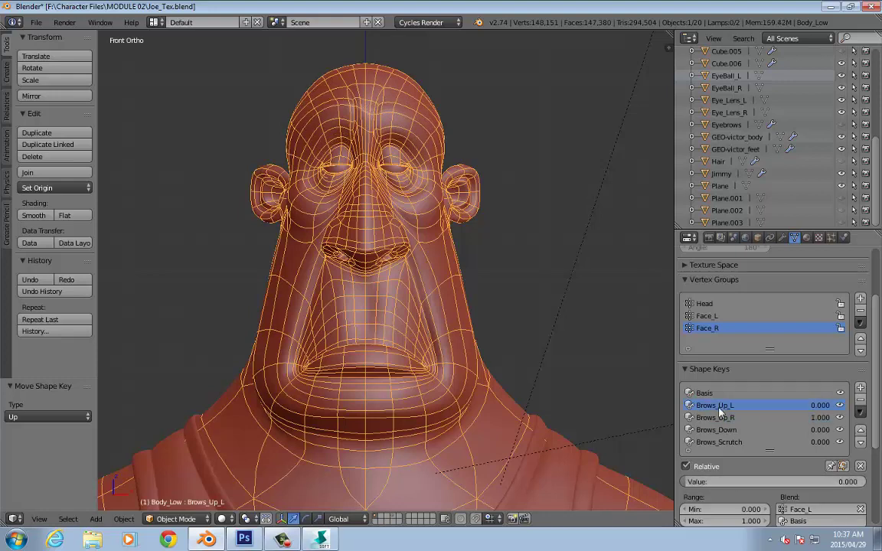
pyautogui.moveTo(696, 482); pyautogui.dragTo(864, 482)
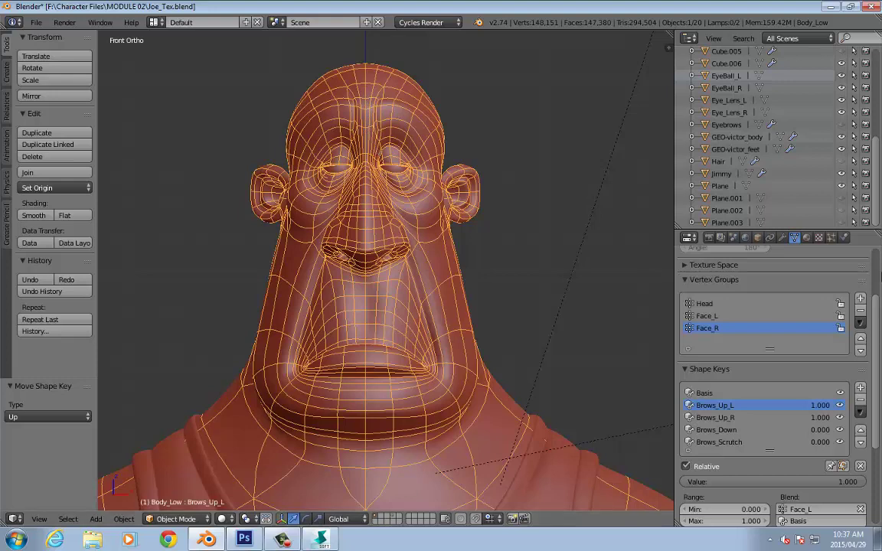
pyautogui.moveTo(852, 484); pyautogui.dragTo(677, 483)
pyautogui.click(710, 418)
pyautogui.moveTo(832, 486); pyautogui.dragTo(639, 463)
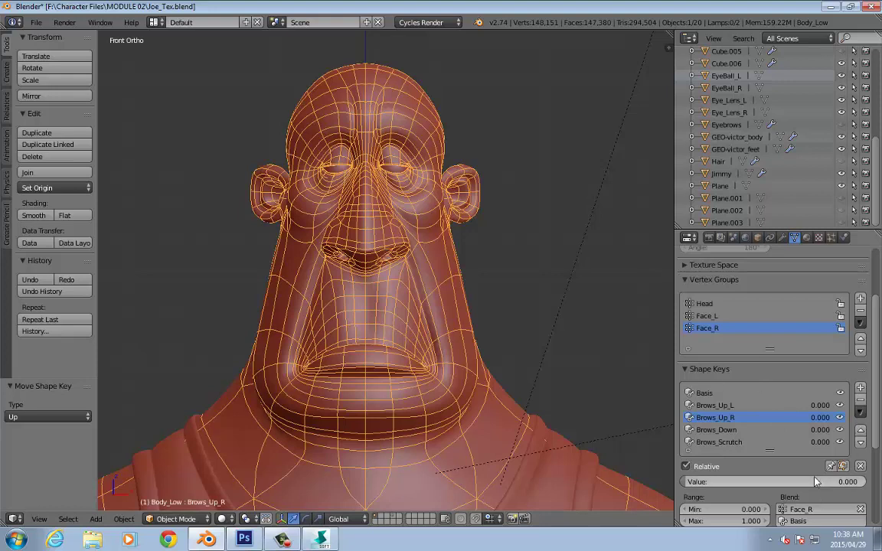
# Deselect the body and add a new shape key named Upper_Lids_Down.
pyautogui.moveTo(546, 169); pyautogui.dragTo(571, 177, button='middle')
pyautogui.press('a')
pyautogui.scroll(3, 511, 181)
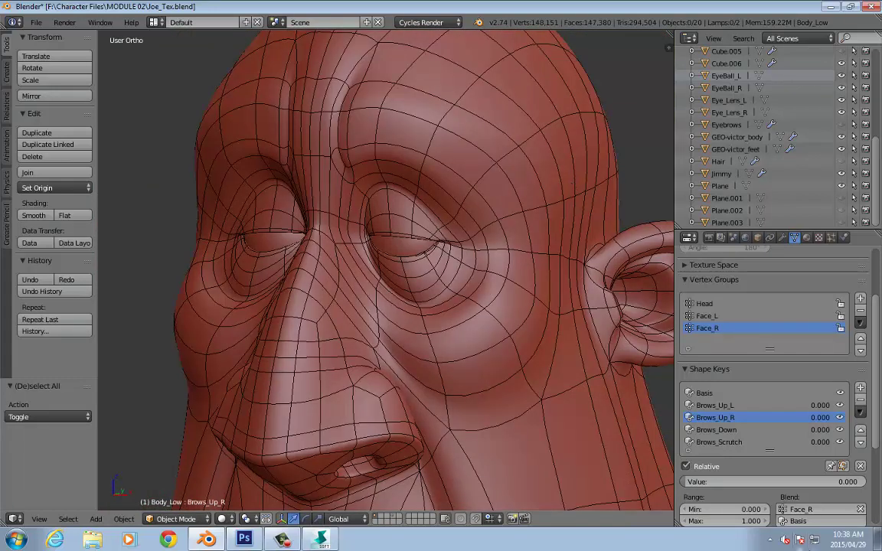
pyautogui.click(859, 388)
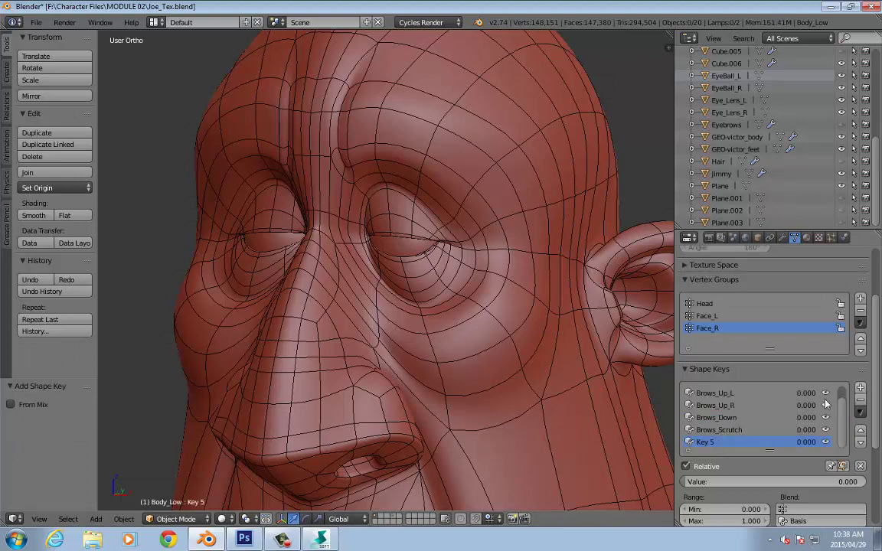
pyautogui.doubleClick(731, 441)
pyautogui.write('Upper_Lids_Down')
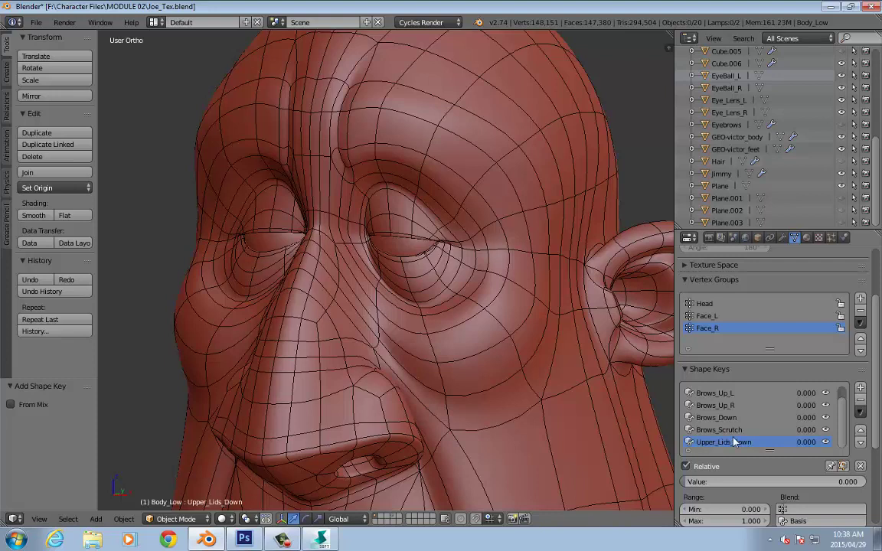
# Enter Edit Mode on the Upper_Lids_Down shape key and select the middle cross edge under the upper eyelid's rim.
pyautogui.press('Tab')
pyautogui.scroll(8, 351, 251)
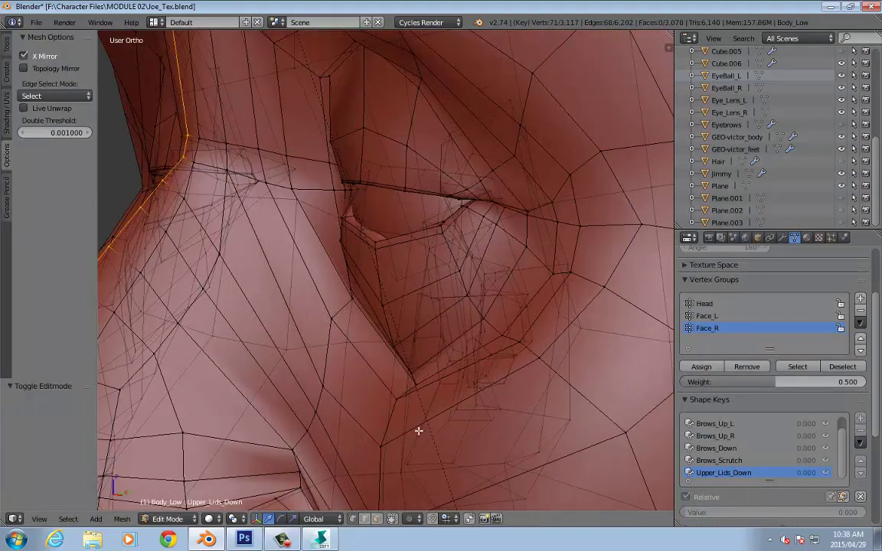
pyautogui.moveTo(441, 213); pyautogui.dragTo(526, 286, button='middle')
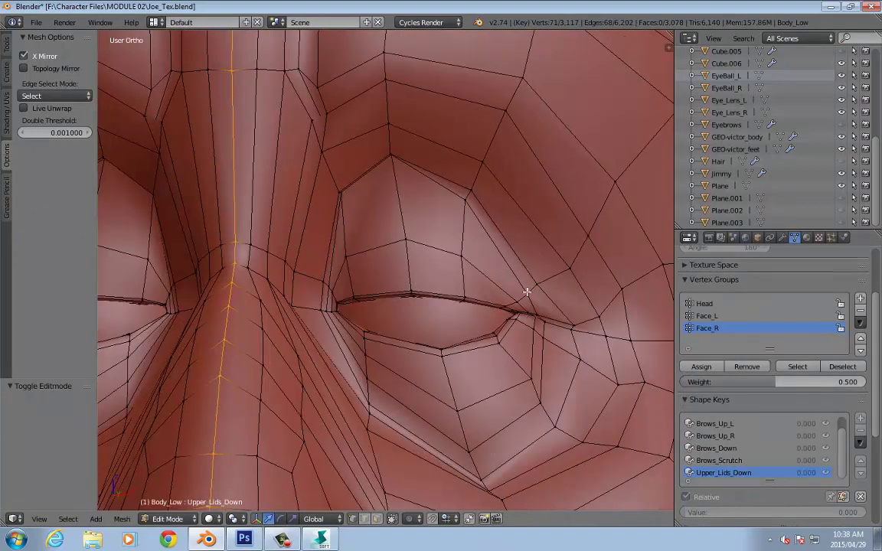
pyautogui.scroll(6, 525, 285)
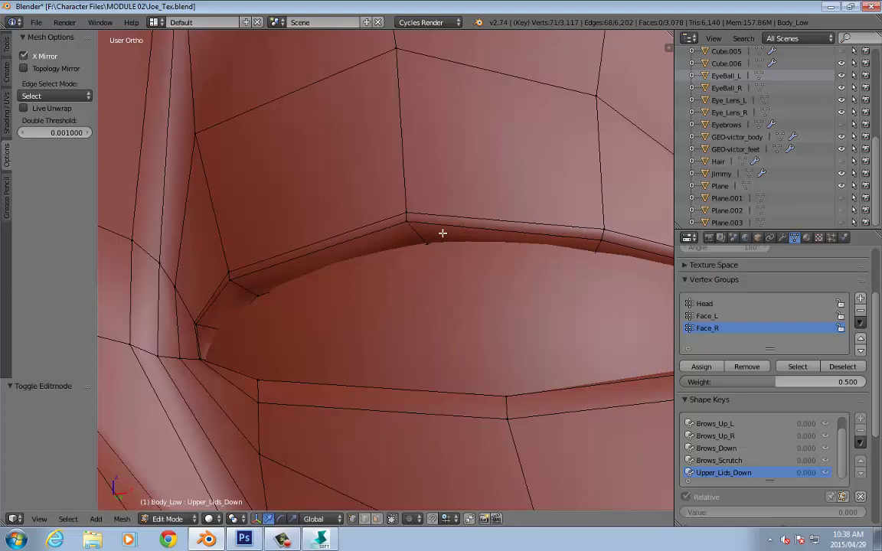
pyautogui.rightClick(424, 237)
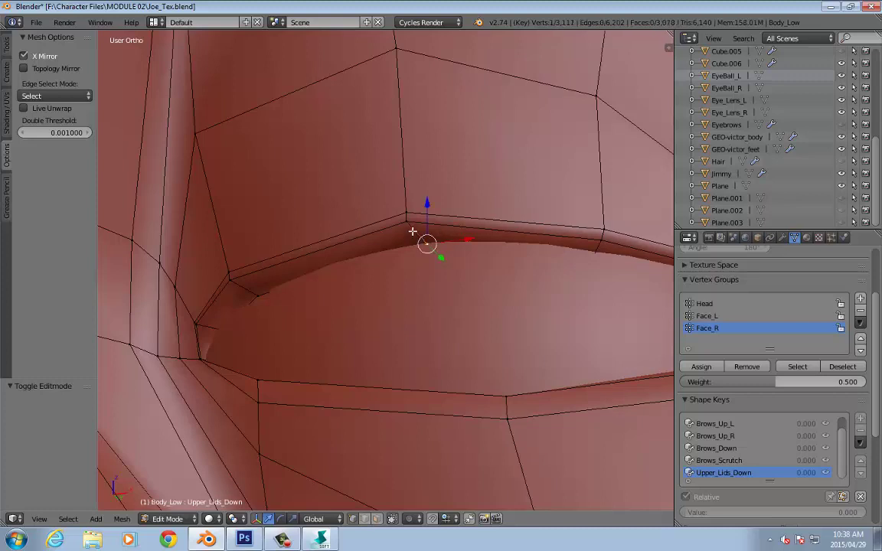
pyautogui.keyDown('shift'); pyautogui.rightClick(407, 222); pyautogui.keyUp('shift')
pyautogui.hotkey('shift', '1')
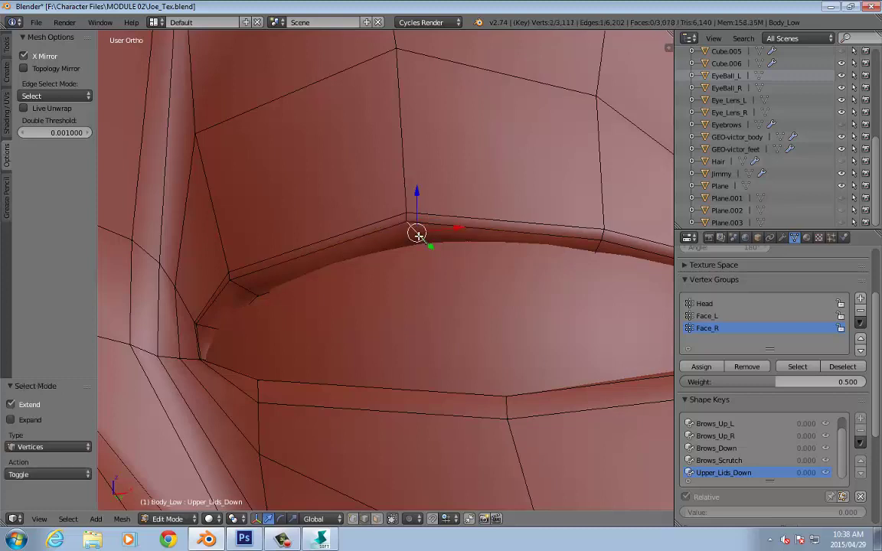
pyautogui.rightClick(245, 289)
pyautogui.keyDown('shift'); pyautogui.rightClick(597, 250); pyautogui.keyUp('shift')
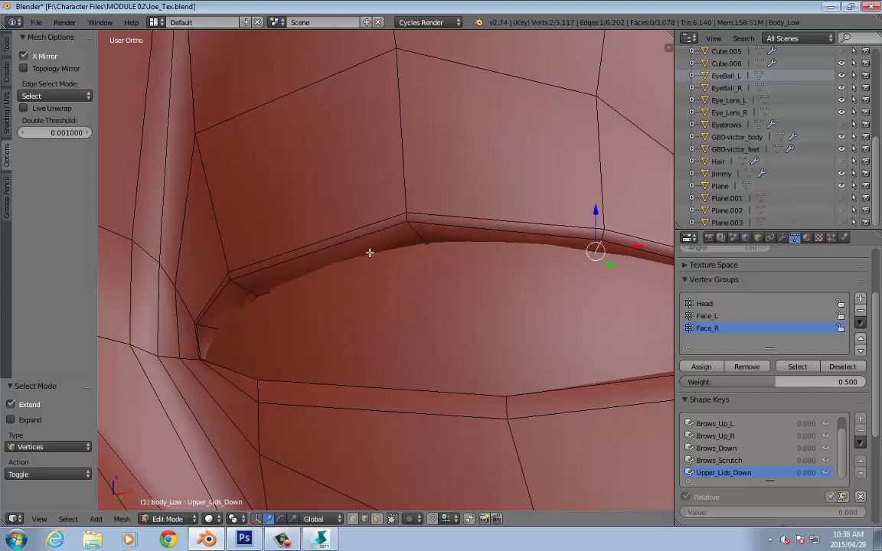
pyautogui.hotkey('ctrl', 'z')
pyautogui.hotkey('ctrl', 'alt', 'z')
pyautogui.press('Escape')
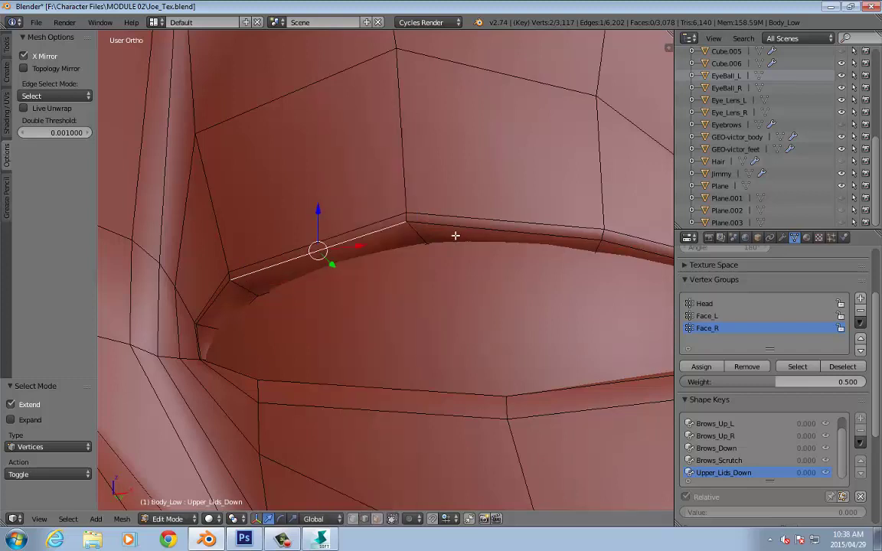
pyautogui.hotkey('ctrl', 'z')
pyautogui.hotkey('ctrl', 'z')
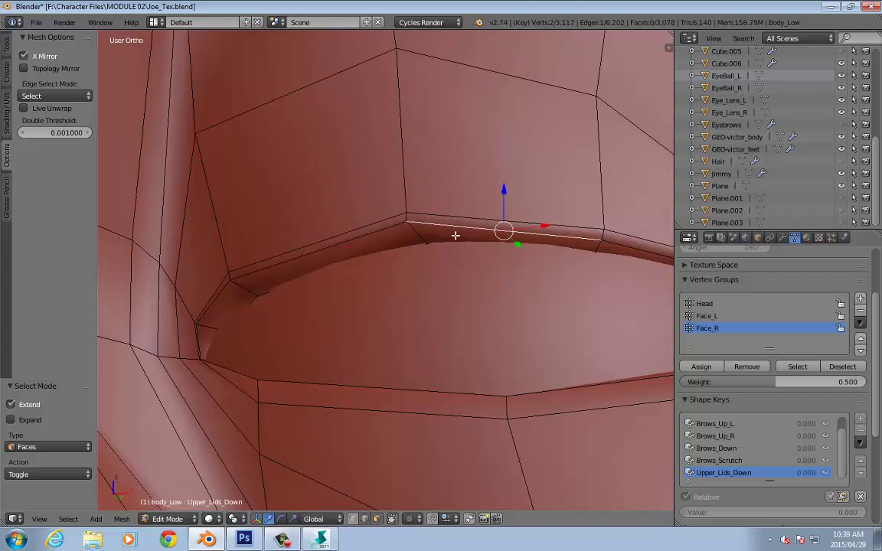
pyautogui.hotkey('ctrl', 'z')
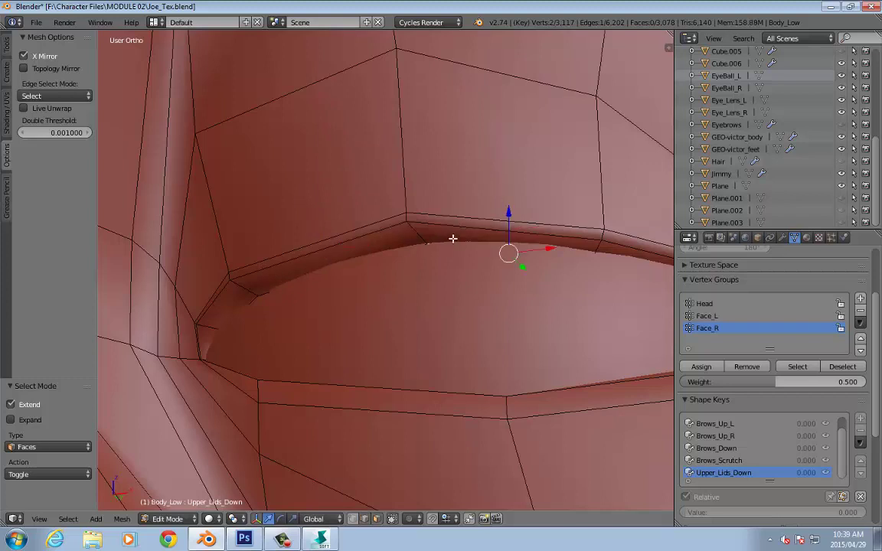
# Select the two middle faces on the underside of the upper eyelid's rim and turn on proportional editing.
pyautogui.press('a')
pyautogui.click(403, 250)
pyautogui.keyDown('shift'); pyautogui.click(413, 249); pyautogui.keyUp('shift')
pyautogui.press('2')
pyautogui.moveTo(413, 250); pyautogui.dragTo(386, 235, button='middle')
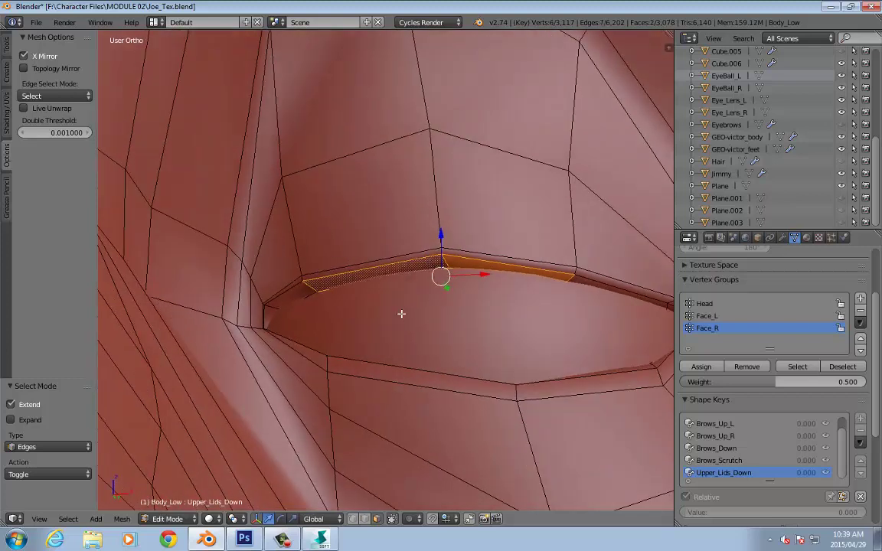
pyautogui.click(412, 519)
pyautogui.click(435, 464)
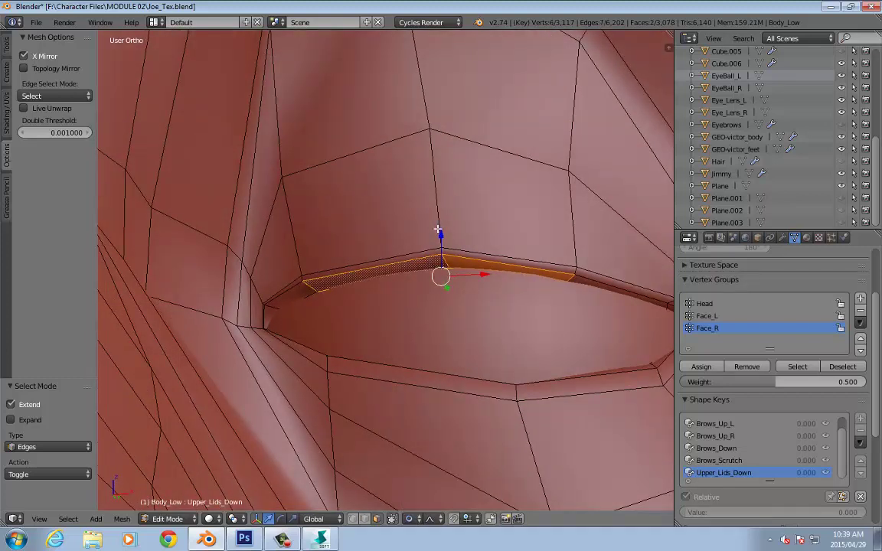
# Select only the middle cross edge of the upper eyelid's rim and pull it down about 0.056 along Z with proportional falloff.
pyautogui.moveTo(442, 233)
pyautogui.mouseDown()
pyautogui.moveTo(457, 306)
pyautogui.moveTo(458, 227)
pyautogui.mouseUp()
pyautogui.hotkey('ctrl', 'z')
pyautogui.scroll(1, 469, 274)
pyautogui.rightClick(459, 261)
pyautogui.rightClick(460, 261)
pyautogui.hotkey('shift', '2')
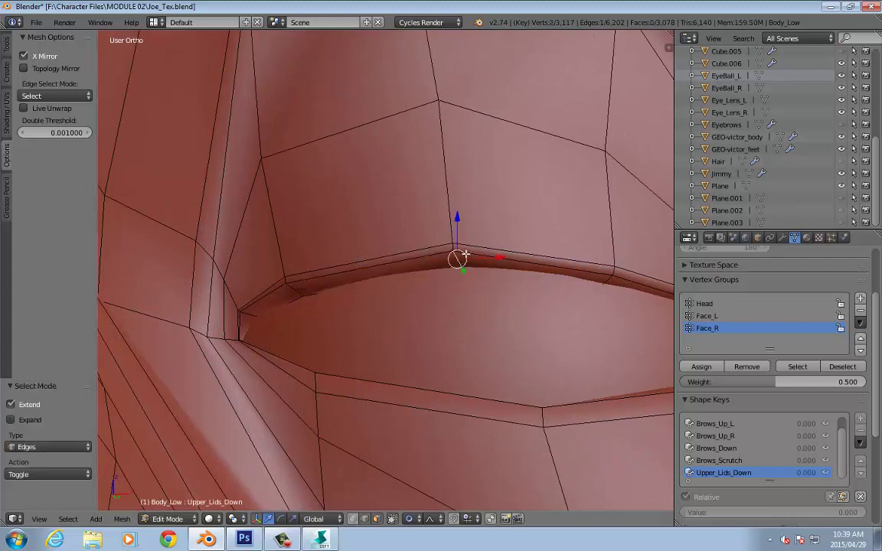
pyautogui.moveTo(457, 218); pyautogui.dragTo(452, 306)
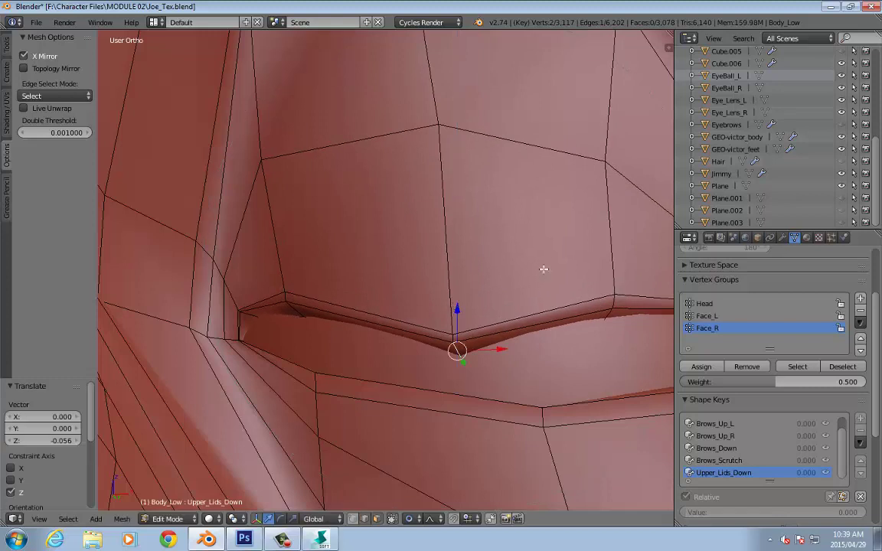
# Select the upper eyelid rim's cross edge just outward of the middle one and pull it down about 0.036 along Z with proportional falloff.
pyautogui.keyDown('shift'); pyautogui.moveTo(544, 254); pyautogui.dragTo(444, 256, button='middle'); pyautogui.keyUp('shift')
pyautogui.rightClick(521, 315)
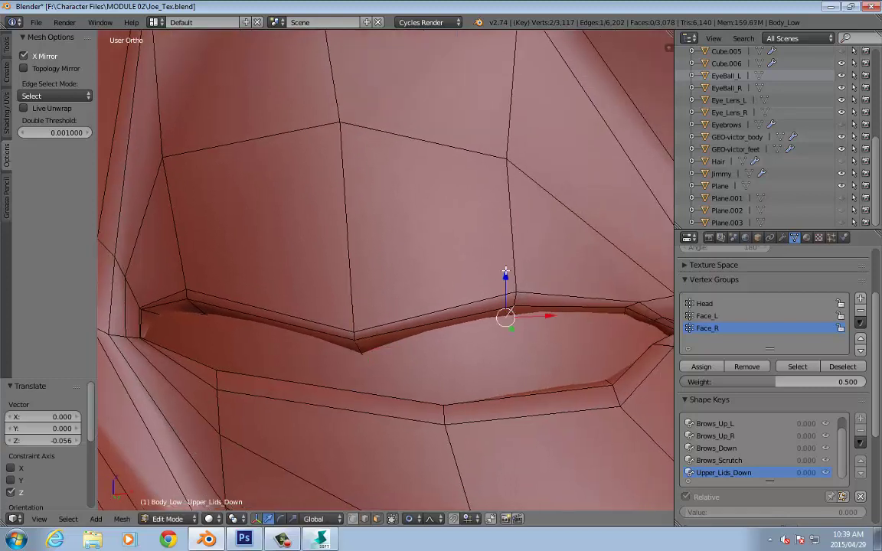
pyautogui.press('g')
pyautogui.press('z')
pyautogui.rightClick(505, 330)
pyautogui.keyDown('shift'); pyautogui.moveTo(505, 331); pyautogui.dragTo(533, 296, button='middle'); pyautogui.keyUp('shift')
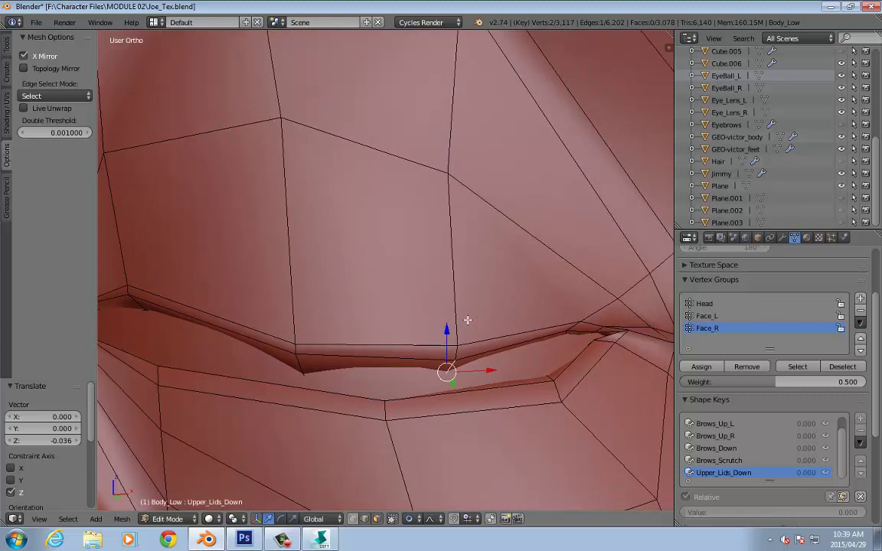
# Preview the Upper_Lids_Down shape key in Object Mode at a value of about 0.986 and return to Edit Mode.
pyautogui.press('Tab')
pyautogui.moveTo(726, 482); pyautogui.dragTo(865, 481)
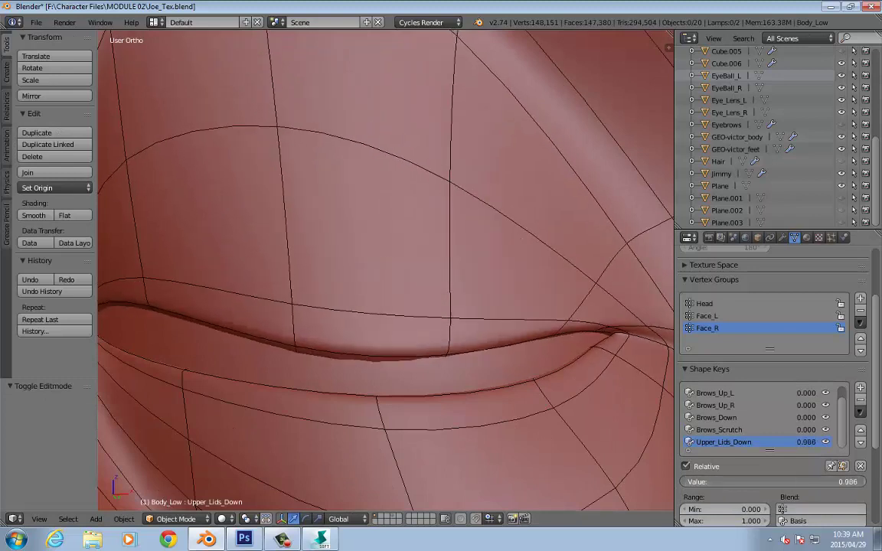
pyautogui.press('Tab')
# Lower the same outward cross edge of the upper eyelid's rim by a further 0.023 along Z with a proportional size of 0.06.
pyautogui.moveTo(526, 334); pyautogui.dragTo(524, 304, button='middle')
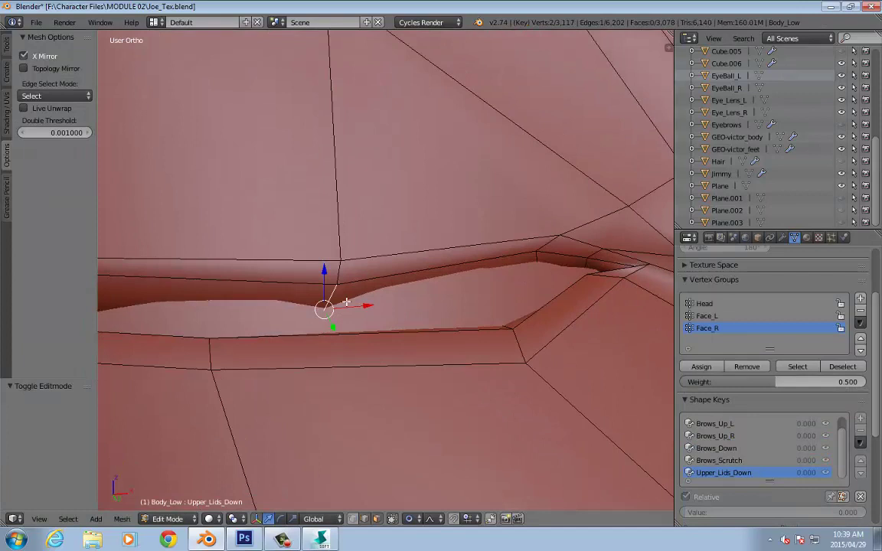
pyautogui.moveTo(359, 300); pyautogui.dragTo(346, 302, button='middle')
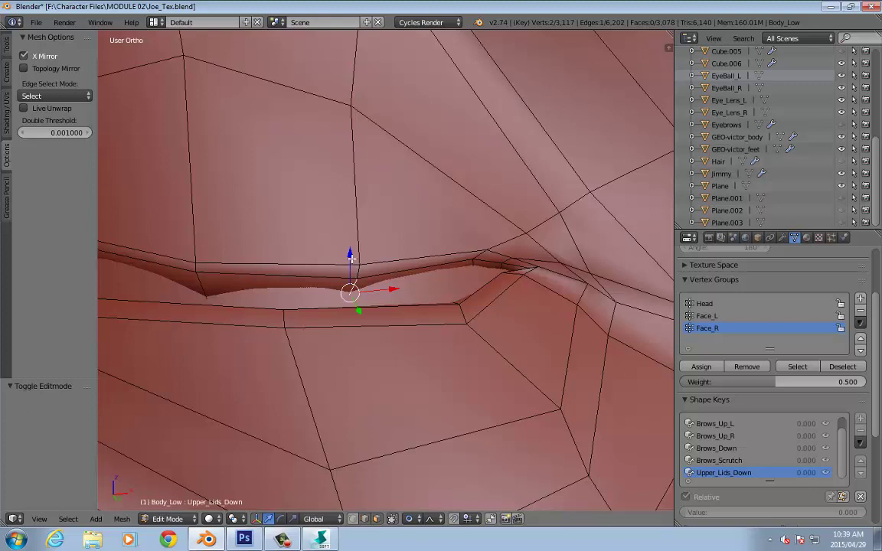
pyautogui.press('g')
pyautogui.scroll(5, 350, 259)
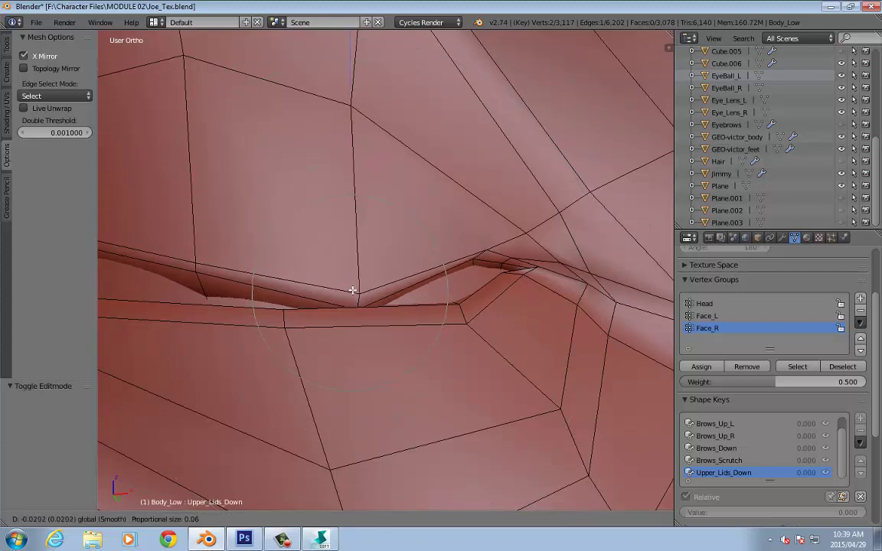
pyautogui.click(353, 294)
# Pull the middle cross edge of the upper eyelid's rim down another 0.019 along Z to meet the lower lid.
pyautogui.moveTo(385, 299)
pyautogui.mouseDown(button='middle')
pyautogui.moveTo(314, 350)
pyautogui.moveTo(400, 197)
pyautogui.moveTo(277, 277)
pyautogui.moveTo(341, 234)
pyautogui.moveTo(337, 179)
pyautogui.moveTo(488, 144)
pyautogui.moveTo(553, 200)
pyautogui.moveTo(380, 181)
pyautogui.moveTo(333, 189)
pyautogui.moveTo(325, 206)
pyautogui.moveTo(375, 175)
pyautogui.moveTo(399, 141)
pyautogui.moveTo(308, 237)
pyautogui.moveTo(317, 253)
pyautogui.mouseUp(button='middle')
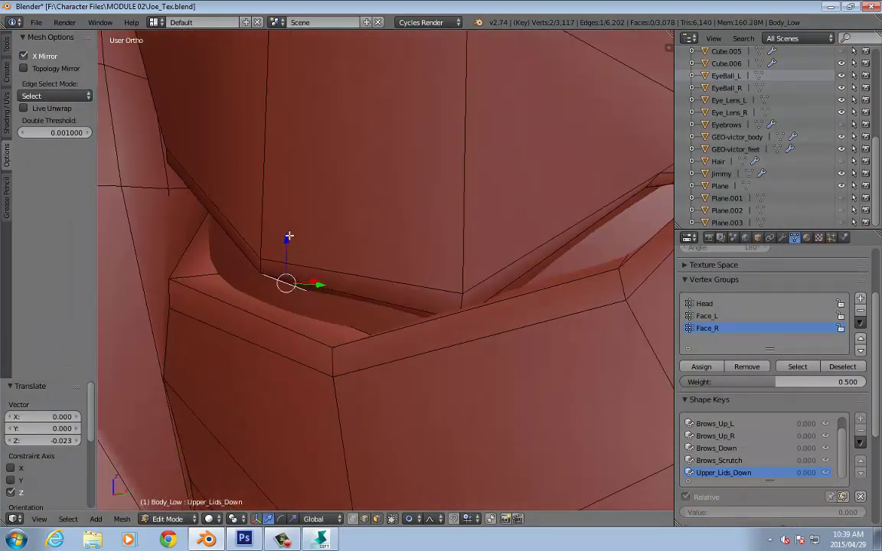
pyautogui.press('g')
pyautogui.press('z')
pyautogui.click(286, 281)
pyautogui.moveTo(262, 272); pyautogui.dragTo(407, 265, button='middle')
pyautogui.scroll(-3, 346, 253)
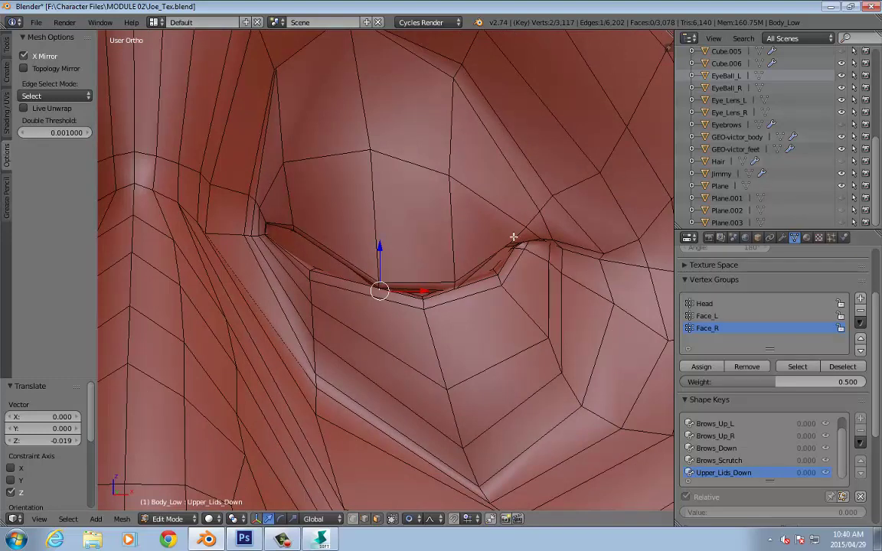
# Select the rim's cross edge inward of the middle one and pull it down about 0.037 along Z with proportional falloff.
pyautogui.scroll(8, 349, 277)
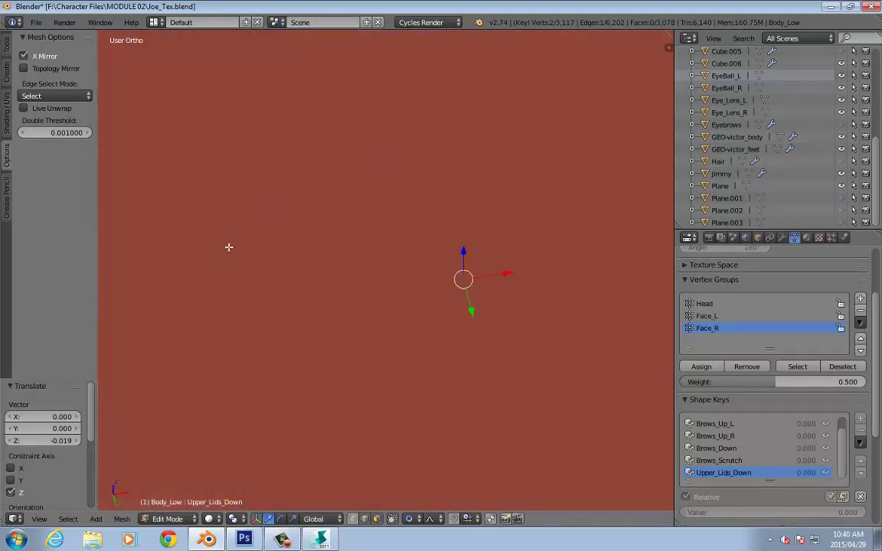
pyautogui.scroll(-3, 229, 247)
pyautogui.rightClick(234, 254)
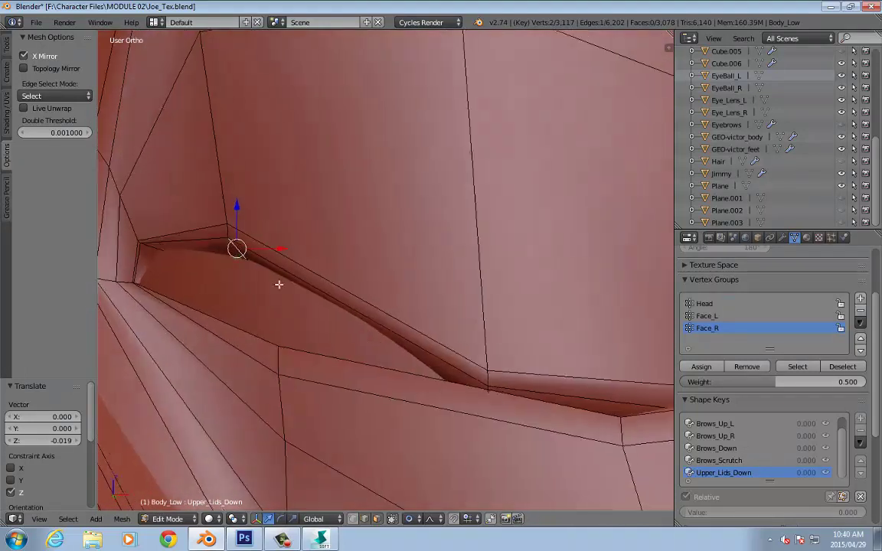
pyautogui.press('g')
pyautogui.press('z')
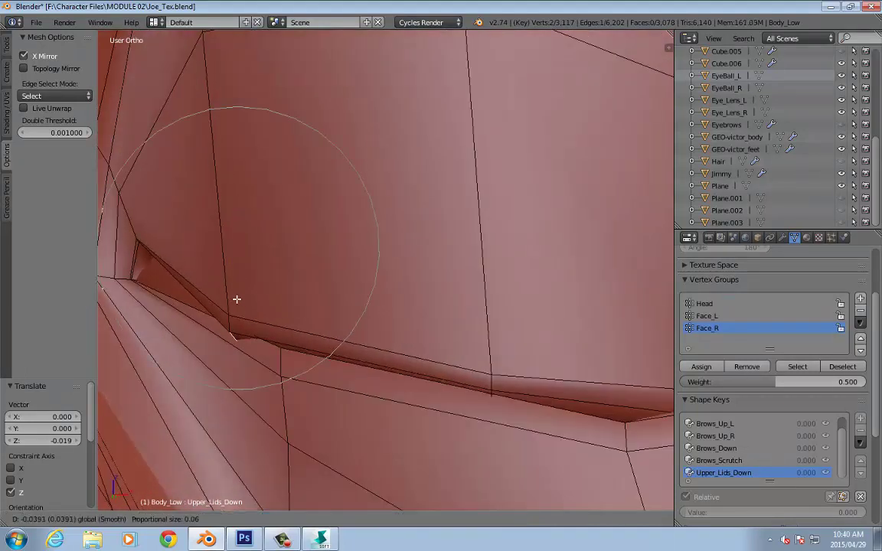
pyautogui.click(238, 295)
# Select the upper rim's cross edge at the inner eye corner and lower it slightly along Z with a proportional size of about 0.01.
pyautogui.keyDown('shift'); pyautogui.moveTo(256, 212); pyautogui.dragTo(474, 248, button='middle'); pyautogui.keyUp('shift')
pyautogui.scroll(3, 475, 248)
pyautogui.moveTo(355, 294); pyautogui.dragTo(361, 337, button='middle')
pyautogui.rightClick(388, 334)
pyautogui.moveTo(406, 292); pyautogui.dragTo(418, 358, button='middle')
pyautogui.press('g')
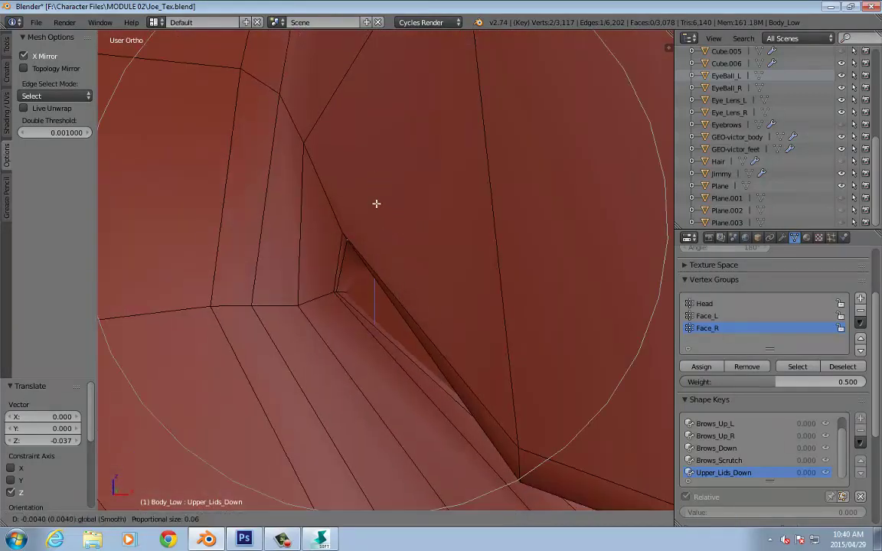
pyautogui.rightClick(378, 193)
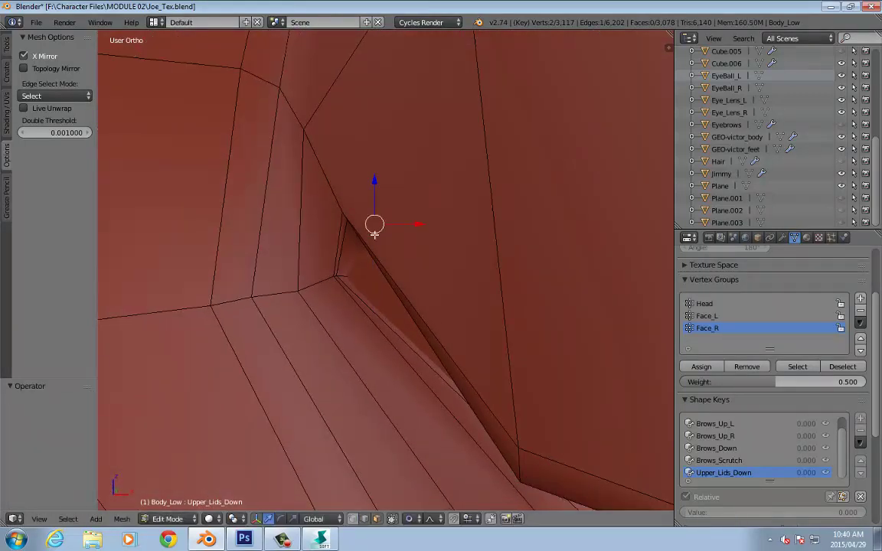
pyautogui.press('g')
pyautogui.scroll(6, 376, 182)
pyautogui.scroll(6, 376, 184)
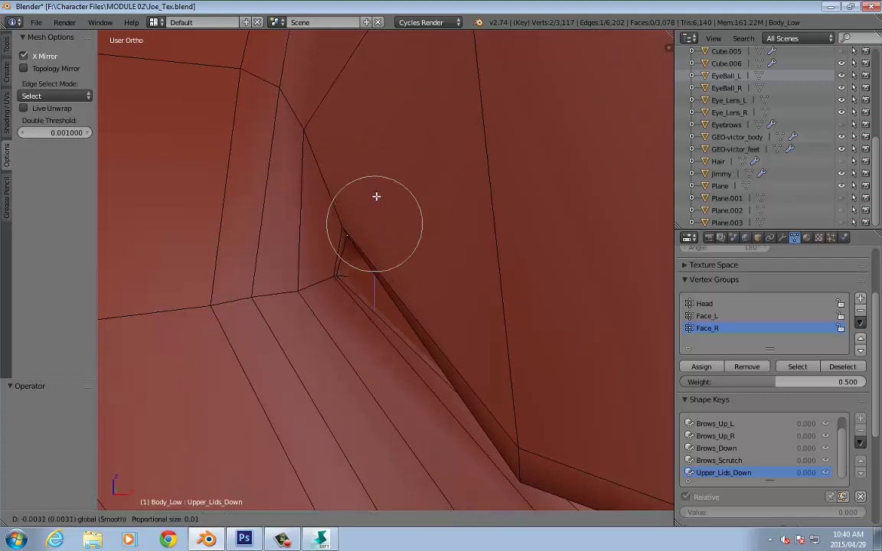
pyautogui.click(379, 239)
pyautogui.moveTo(382, 241)
pyautogui.mouseDown(button='middle')
pyautogui.moveTo(479, 264)
pyautogui.moveTo(177, 151)
pyautogui.moveTo(309, 186)
pyautogui.moveTo(367, 234)
pyautogui.mouseUp(button='middle')
# Preview the Upper_Lids_Down shape key across its value range from the side and return to Edit Mode.
pyautogui.press('Tab')
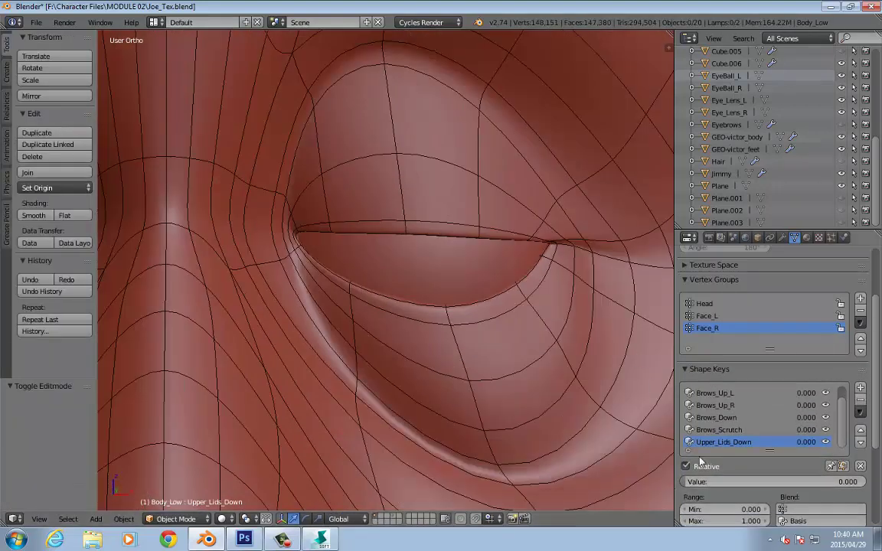
pyautogui.moveTo(806, 442); pyautogui.dragTo(773, 441)
pyautogui.moveTo(366, 301); pyautogui.dragTo(259, 274, button='middle')
pyautogui.moveTo(709, 483); pyautogui.dragTo(876, 483)
pyautogui.press('Tab')
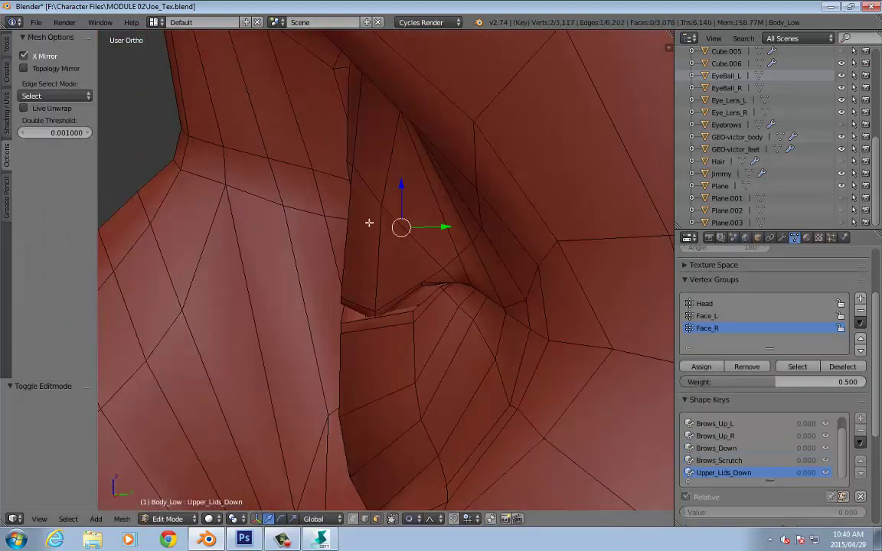
# Select the upper rim's cross edge near the outer eye corner and lower it 0.024 along Z with a proportional size of 0.02.
pyautogui.scroll(5, 482, 258)
pyautogui.moveTo(590, 238); pyautogui.dragTo(551, 289, button='middle')
pyautogui.rightClick(521, 251)
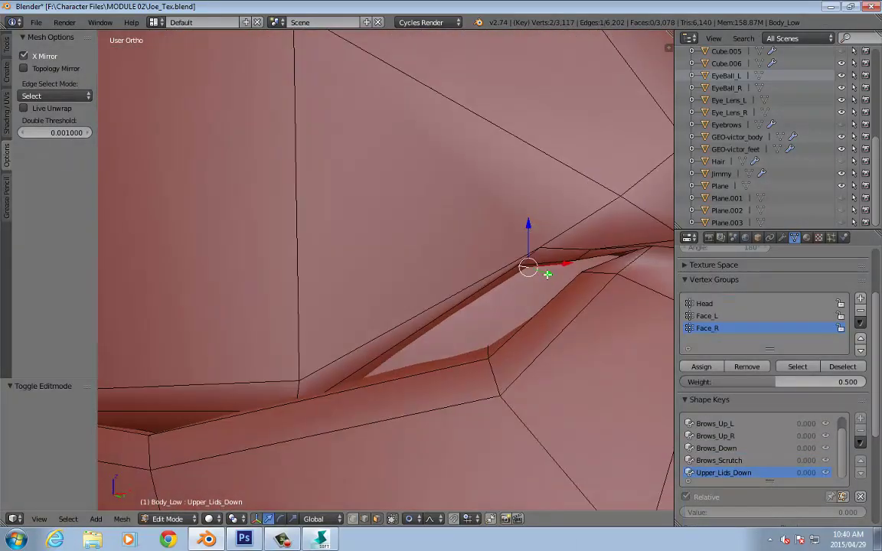
pyautogui.press('g')
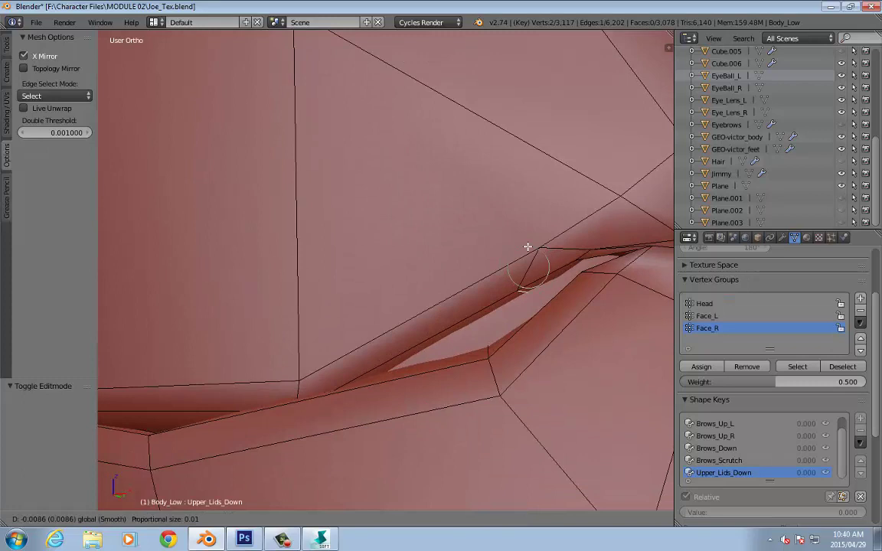
pyautogui.scroll(-6, 527, 247)
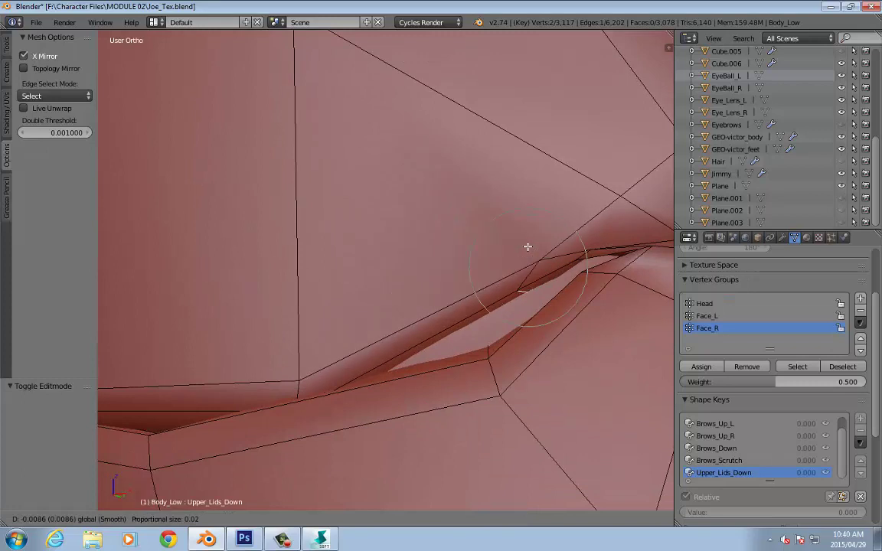
pyautogui.click(531, 291)
# Adjust the last upper rim cross edge at the outer eye corner along Z, raising it 0.007 and lowering it 0.011.
pyautogui.moveTo(580, 271); pyautogui.dragTo(519, 309, button='middle')
pyautogui.press('g')
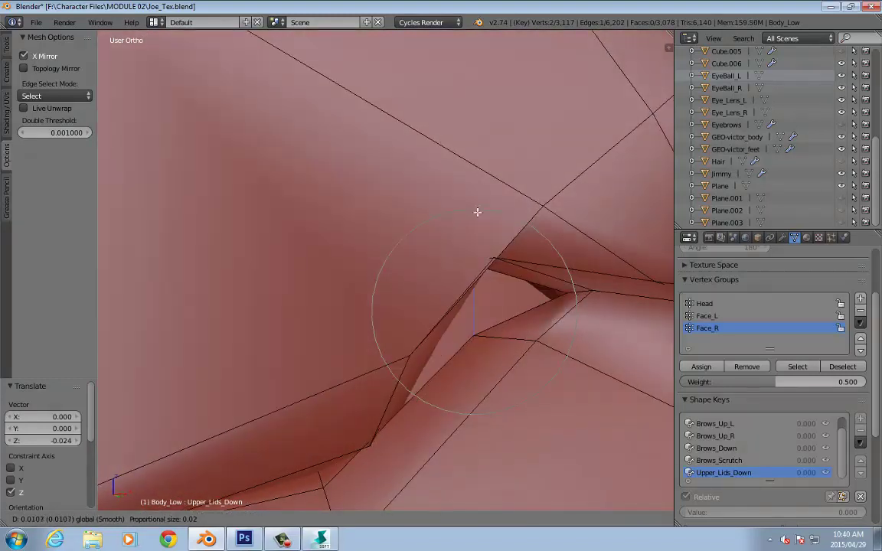
pyautogui.click(476, 231)
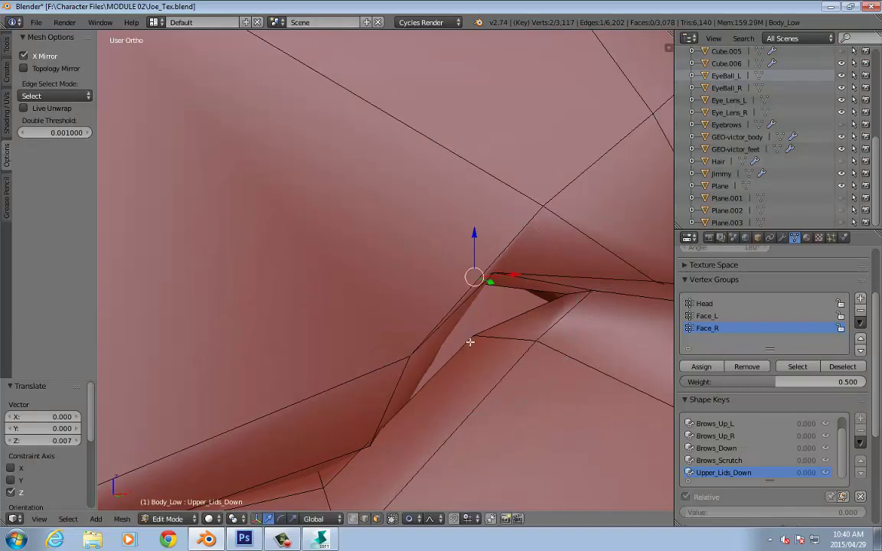
pyautogui.press('g')
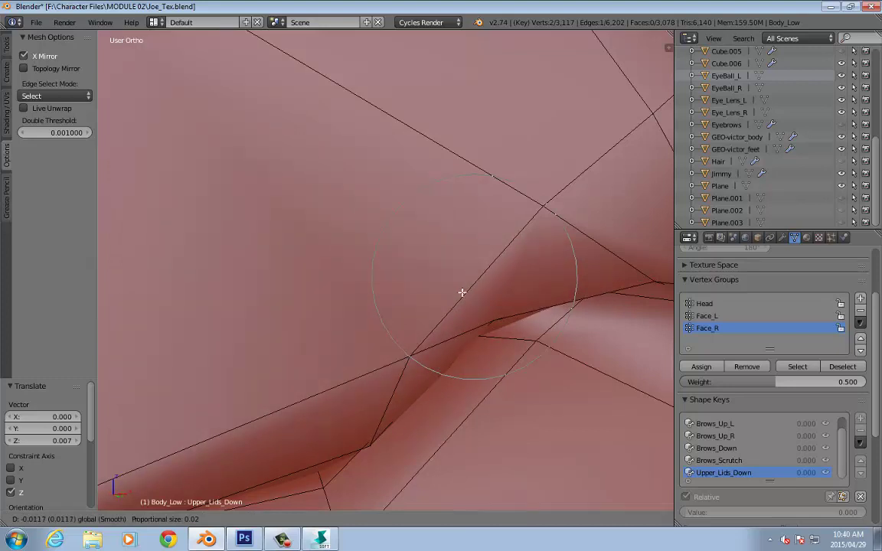
pyautogui.click(462, 293)
# Inspect the closed eyelid with Upper_Lids_Down at 1.000 and reset the shape key's value to 0.
pyautogui.scroll(-5, 459, 291)
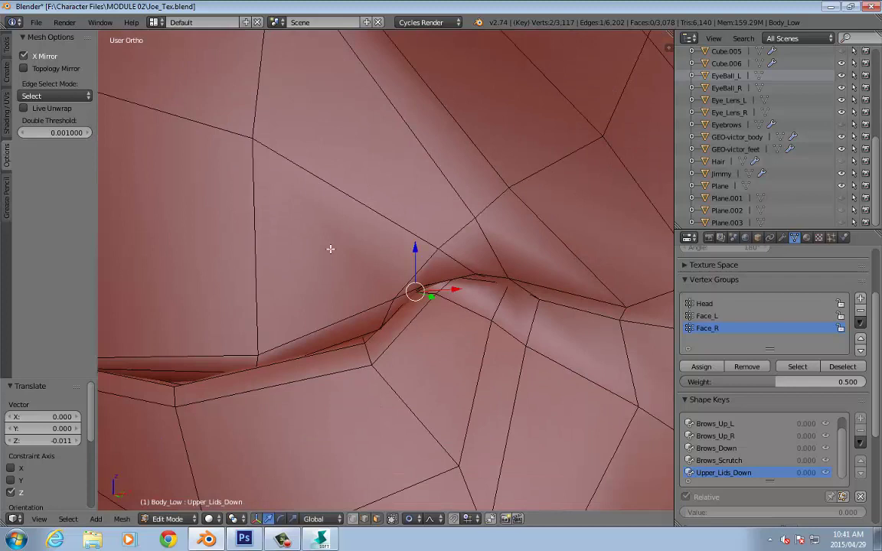
pyautogui.keyDown('shift'); pyautogui.moveTo(330, 249); pyautogui.dragTo(449, 254, button='middle'); pyautogui.keyUp('shift')
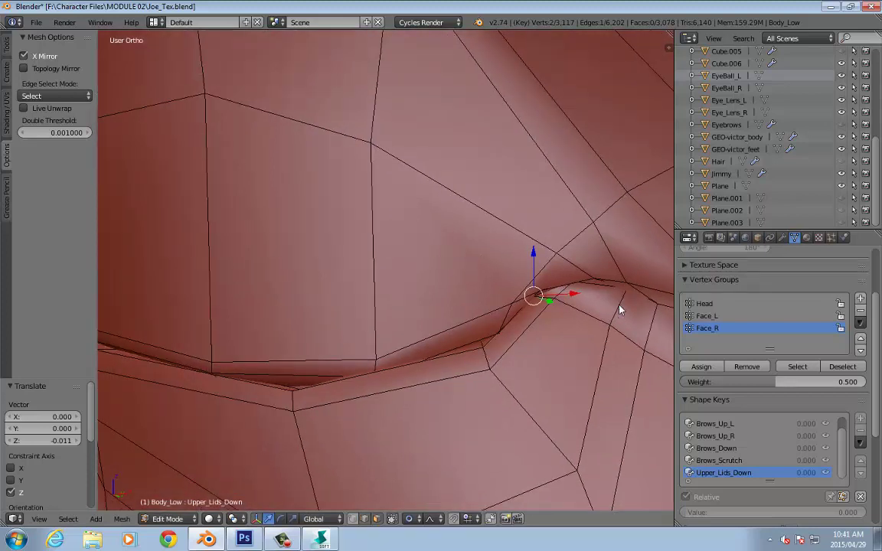
pyautogui.press('Tab')
pyautogui.moveTo(729, 482); pyautogui.dragTo(865, 482)
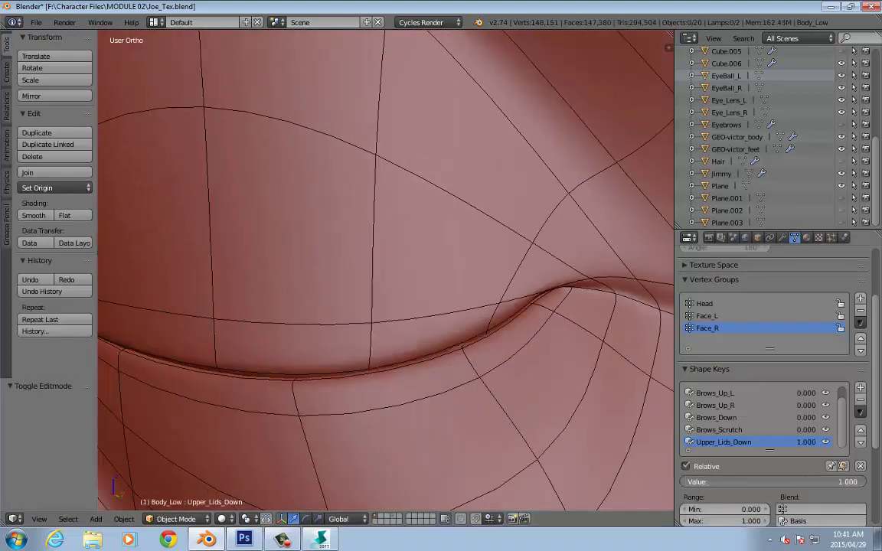
pyautogui.scroll(-3, 351, 334)
pyautogui.moveTo(350, 334); pyautogui.dragTo(429, 401, button='middle')
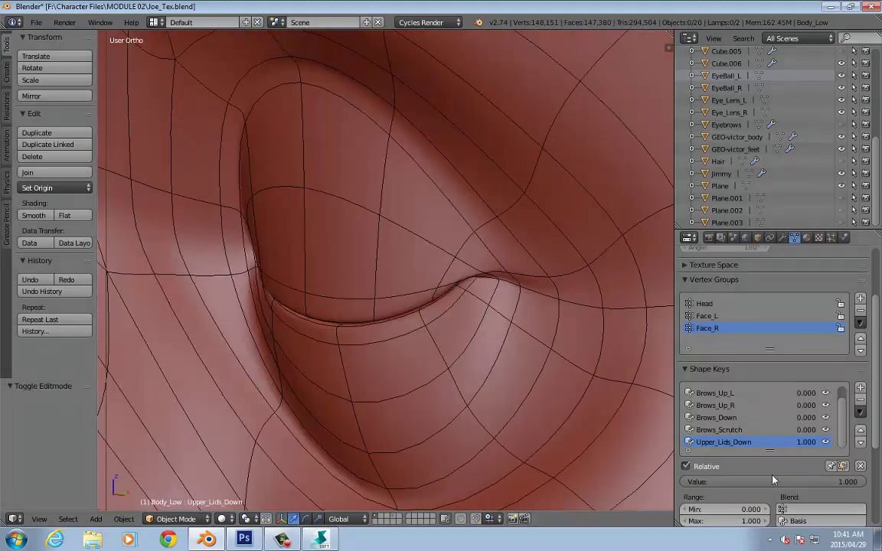
pyautogui.moveTo(810, 481); pyautogui.dragTo(679, 481)
# Switch to vertex selection in Edit Mode and pull a vertex in the middle of the upper lid's surface forward 0.021 along Y.
pyautogui.press('Tab')
pyautogui.rightClick(313, 183)
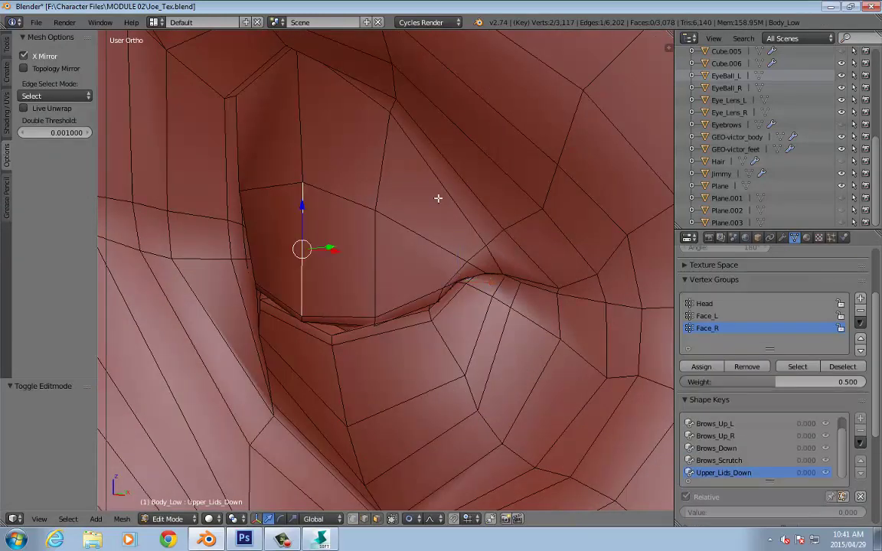
pyautogui.moveTo(380, 187); pyautogui.dragTo(422, 205, button='middle')
pyautogui.press('1')
pyautogui.rightClick(333, 245)
pyautogui.moveTo(333, 244); pyautogui.dragTo(417, 248, button='middle')
pyautogui.press('g')
pyautogui.click(393, 254)
# Refine the bulge of the upper lid by shifting its middle-row vertices along Y, moving the inner central one by -0.019.
pyautogui.rightClick(391, 265)
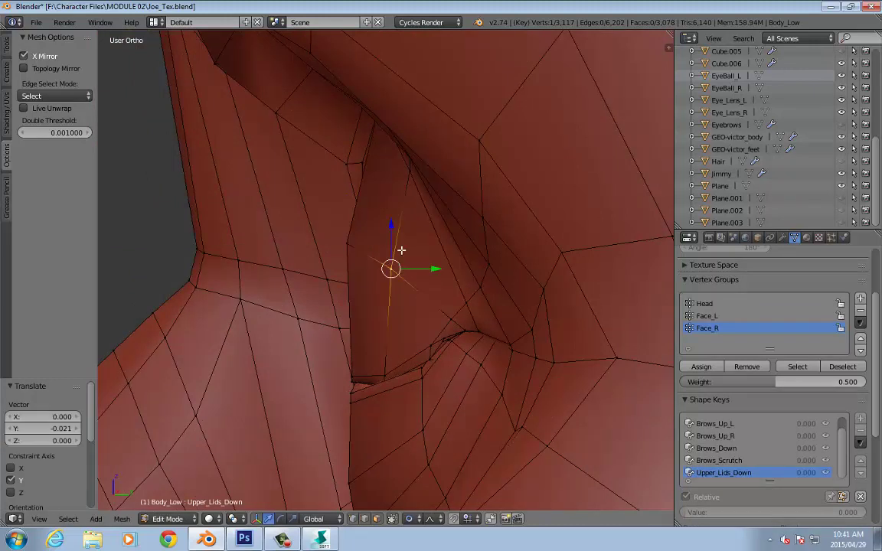
pyautogui.moveTo(432, 270); pyautogui.dragTo(413, 271)
pyautogui.moveTo(413, 271); pyautogui.dragTo(290, 235, button='middle')
pyautogui.rightClick(290, 235)
pyautogui.moveTo(322, 236); pyautogui.dragTo(342, 234)
pyautogui.rightClick(327, 239)
pyautogui.moveTo(379, 191); pyautogui.dragTo(437, 219, button='middle')
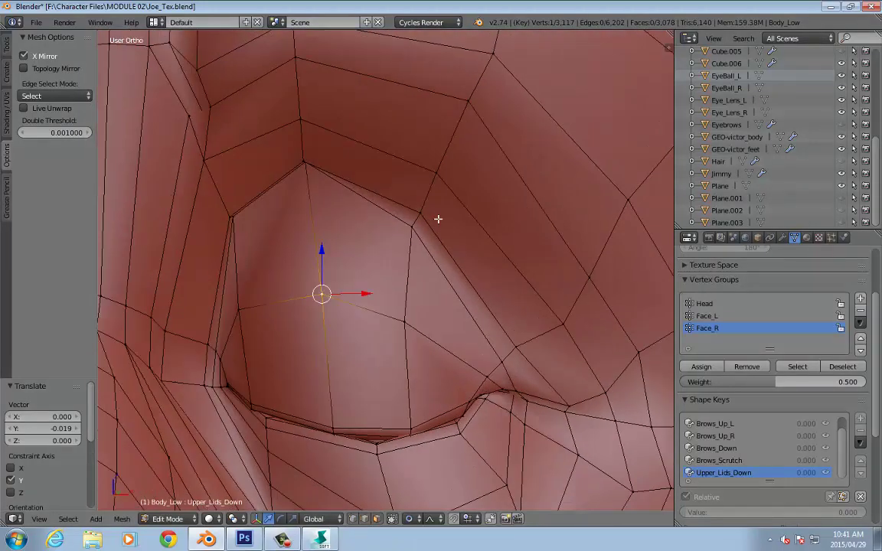
# Select the three vertices along the upper lid's crease and edge-slide them down the lid with a factor of 0.143.
pyautogui.rightClick(390, 212)
pyautogui.moveTo(302, 203); pyautogui.dragTo(288, 187, button='middle')
pyautogui.keyDown('shift'); pyautogui.rightClick(287, 187); pyautogui.keyUp('shift')
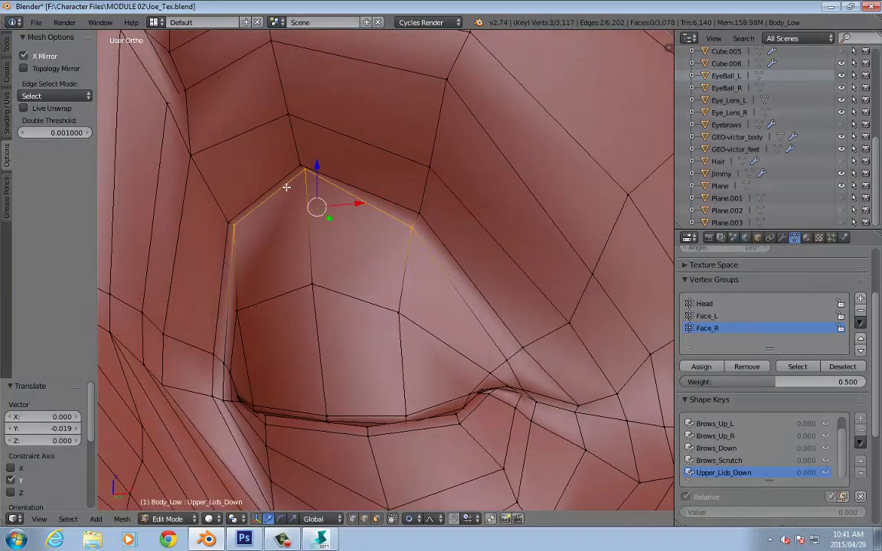
pyautogui.press('g')
pyautogui.press('g')
pyautogui.click(351, 225)
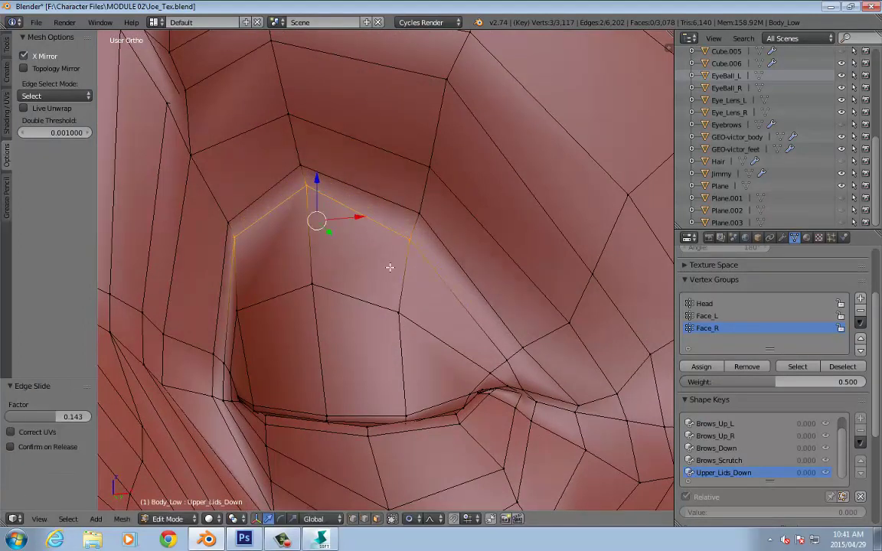
# Set the Upper_Lids_Down shape key's value to 1.000 in Object Mode and return to Edit Mode.
pyautogui.press('Tab')
pyautogui.moveTo(804, 441); pyautogui.dragTo(842, 441)
pyautogui.moveTo(863, 481)
pyautogui.mouseDown()
pyautogui.moveTo(683, 481)
pyautogui.moveTo(863, 481)
pyautogui.mouseUp()
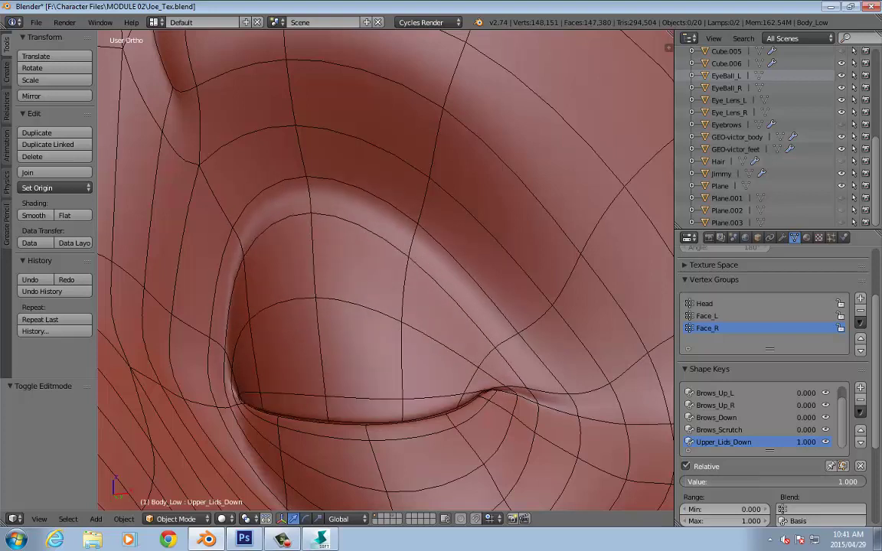
pyautogui.press('Tab')
# Reposition the upper rim's front vertex near the inner eye corner, nudging it -0.002 along Y.
pyautogui.scroll(8, 403, 398)
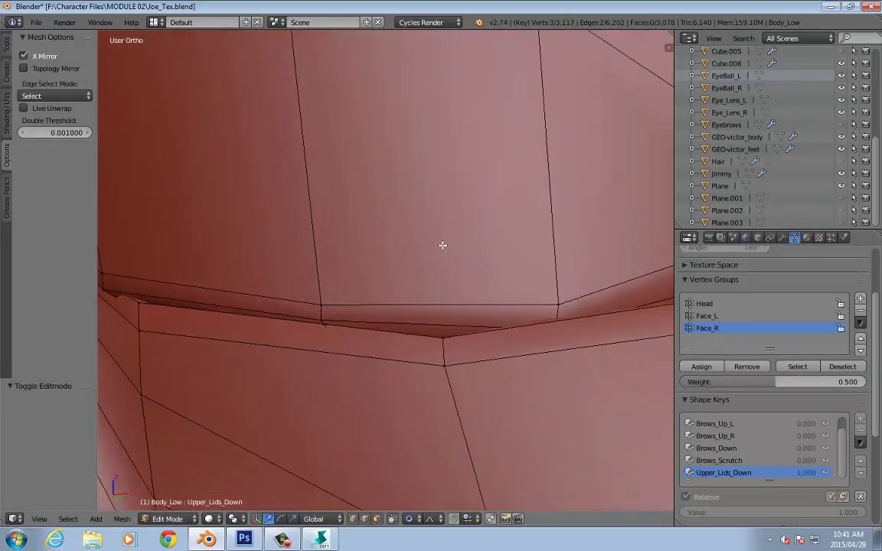
pyautogui.moveTo(442, 245); pyautogui.dragTo(362, 336, button='middle')
pyautogui.click(322, 265)
pyautogui.moveTo(365, 323); pyautogui.dragTo(365, 331)
pyautogui.moveTo(404, 372); pyautogui.dragTo(314, 366, button='middle')
pyautogui.press('g')
pyautogui.press('Return')
# Select the upper rim's cross edge near the inner eye corner and lower it 0.002 along Z.
pyautogui.moveTo(388, 361); pyautogui.dragTo(287, 312, button='middle')
pyautogui.scroll(-2, 273, 339)
pyautogui.press('a')
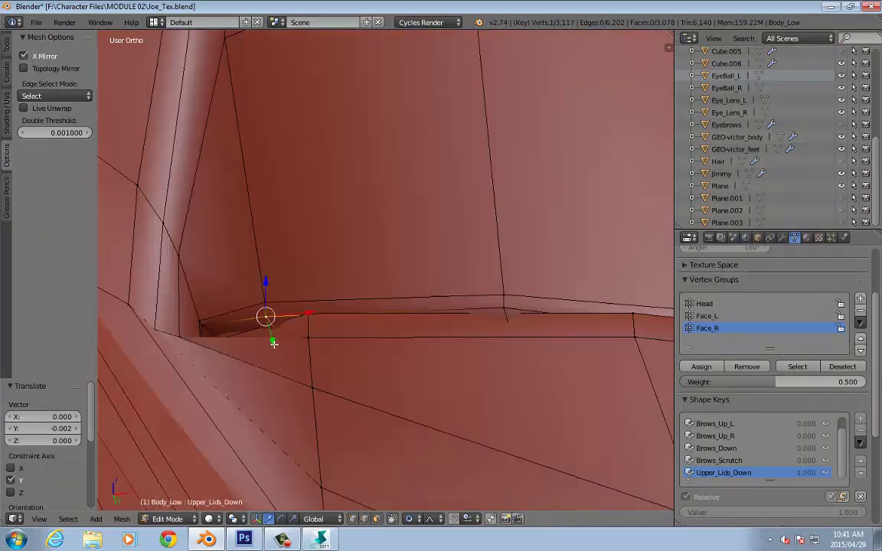
pyautogui.moveTo(280, 300); pyautogui.dragTo(278, 305)
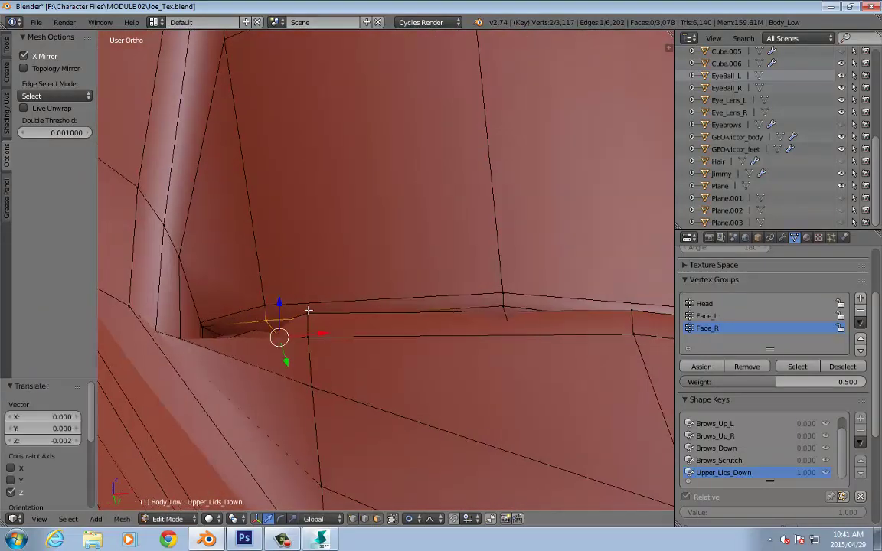
# Nudge the upper rim's cross edge near the inner eye corner and reset the Upper_Lids_Down value to 0.000 in Object Mode.
pyautogui.moveTo(277, 305); pyautogui.dragTo(319, 335, button='middle')
pyautogui.moveTo(335, 334); pyautogui.dragTo(327, 337)
pyautogui.moveTo(326, 337); pyautogui.dragTo(418, 331, button='middle')
pyautogui.press('Tab')
pyautogui.scroll(-8, 419, 331)
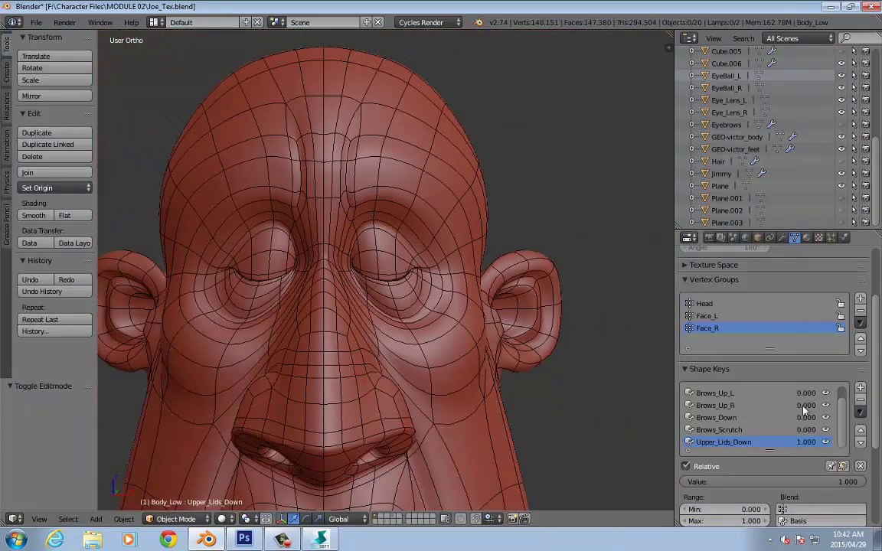
pyautogui.press('KP_5')
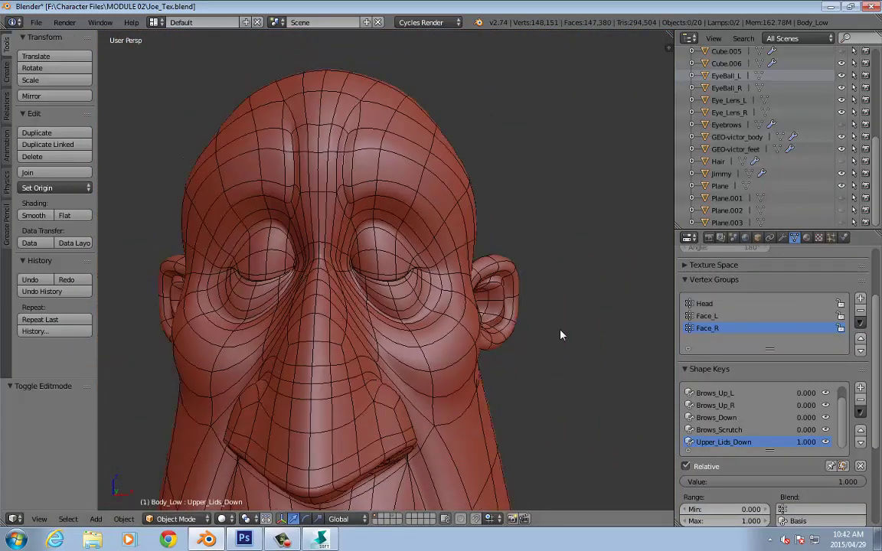
pyautogui.scroll(-2, 551, 346)
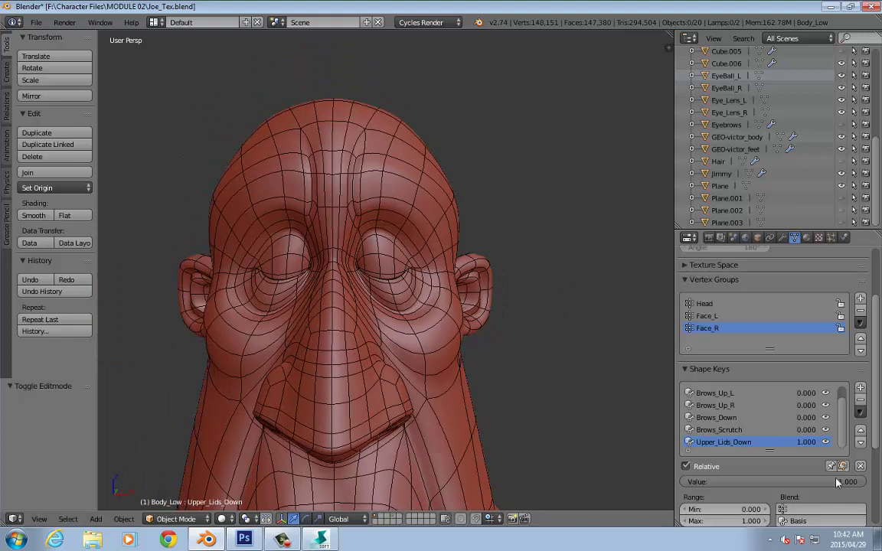
pyautogui.moveTo(845, 481); pyautogui.dragTo(681, 481)
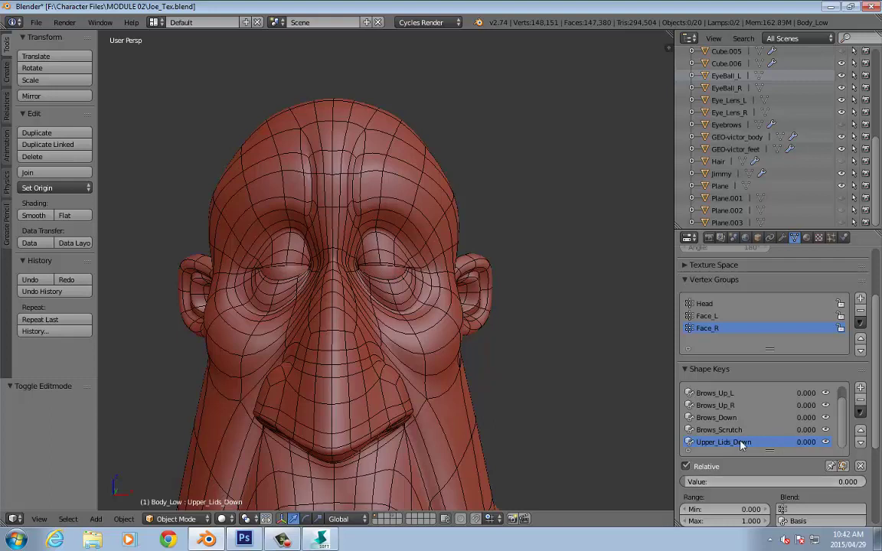
# Add a new shape key and rename it Upper_Lids_Up.
pyautogui.click(861, 389)
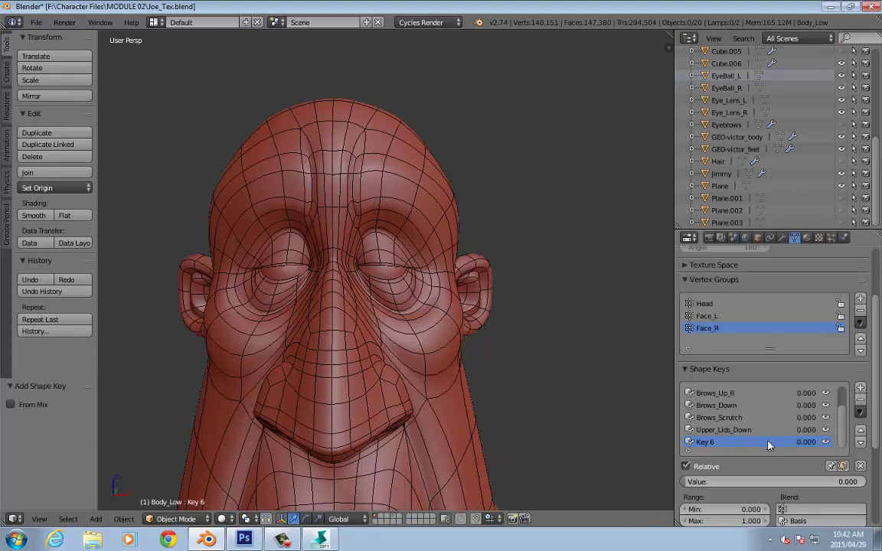
pyautogui.rightClick(708, 446)
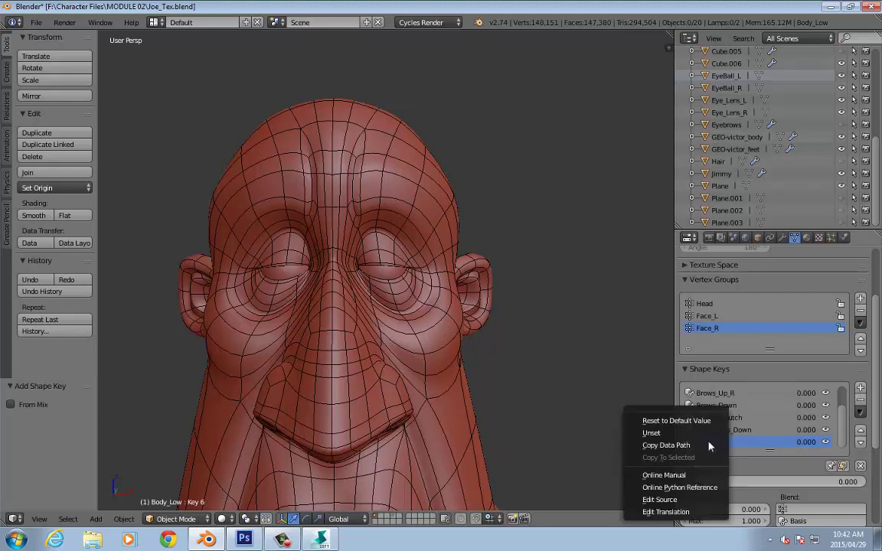
pyautogui.press('Escape')
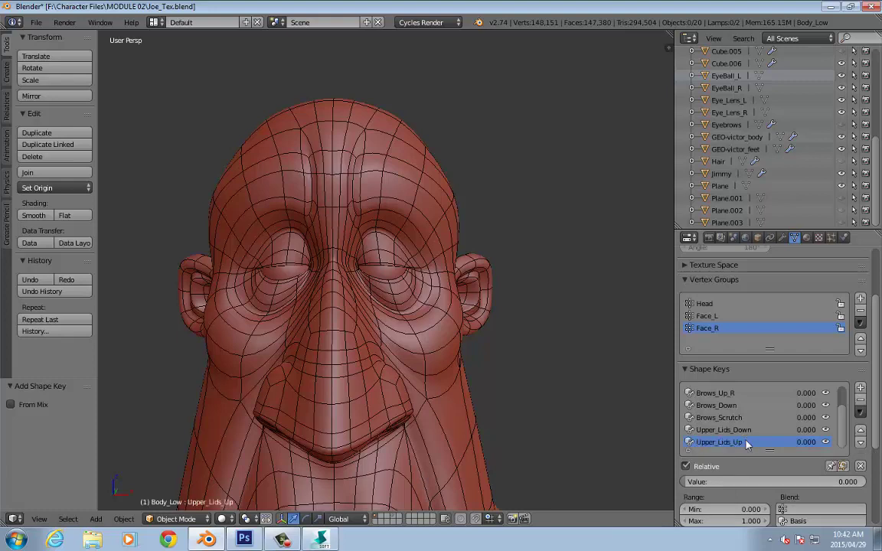
# Raise the upper rim's middle cross edge 0.037 along Z in Edit Mode, using proportional editing with a size of 0.10.
pyautogui.press('Tab')
pyautogui.scroll(10, 526, 274)
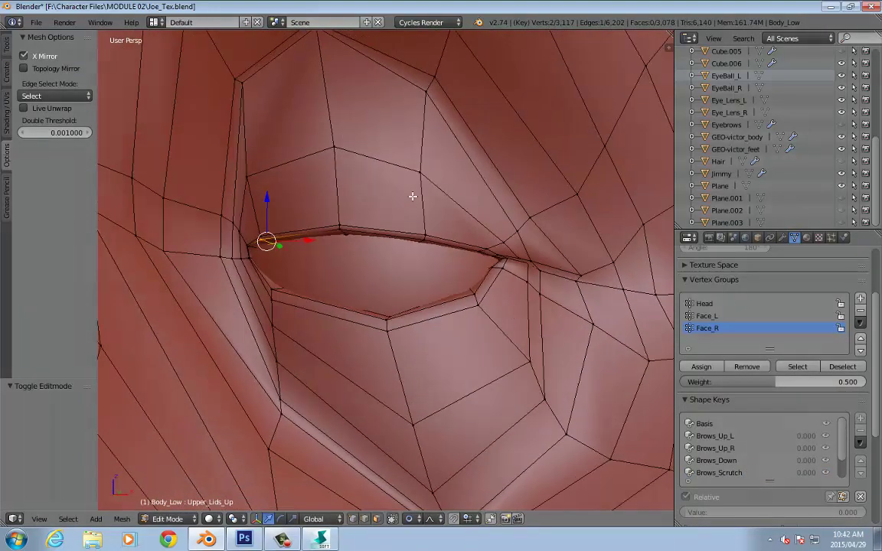
pyautogui.keyDown('shift'); pyautogui.moveTo(290, 137); pyautogui.dragTo(328, 232, button='middle'); pyautogui.keyUp('shift')
pyautogui.moveTo(319, 296); pyautogui.dragTo(364, 284, button='middle')
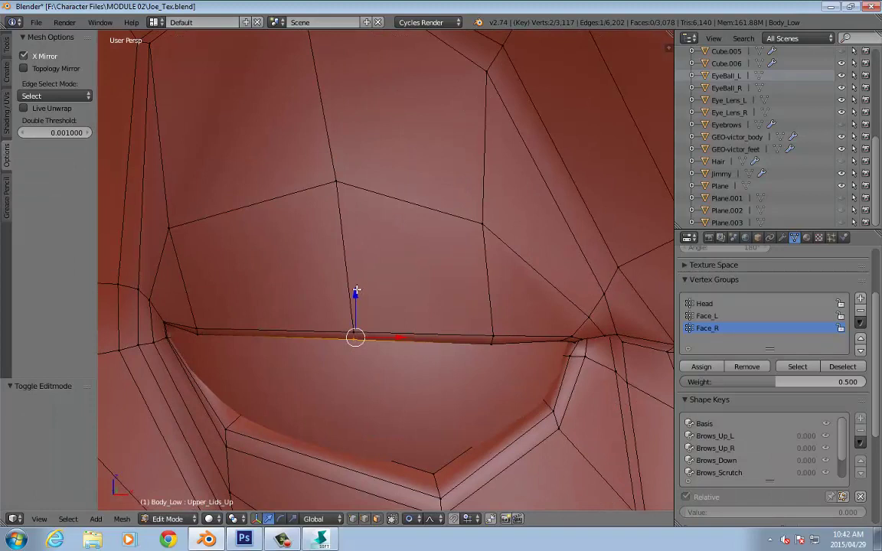
pyautogui.moveTo(355, 292); pyautogui.dragTo(356, 282)
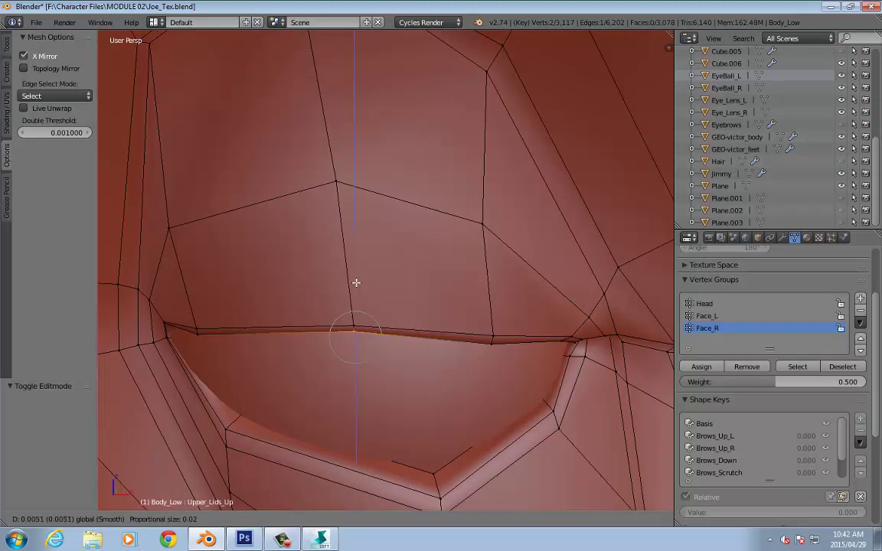
pyautogui.scroll(-10, 356, 283)
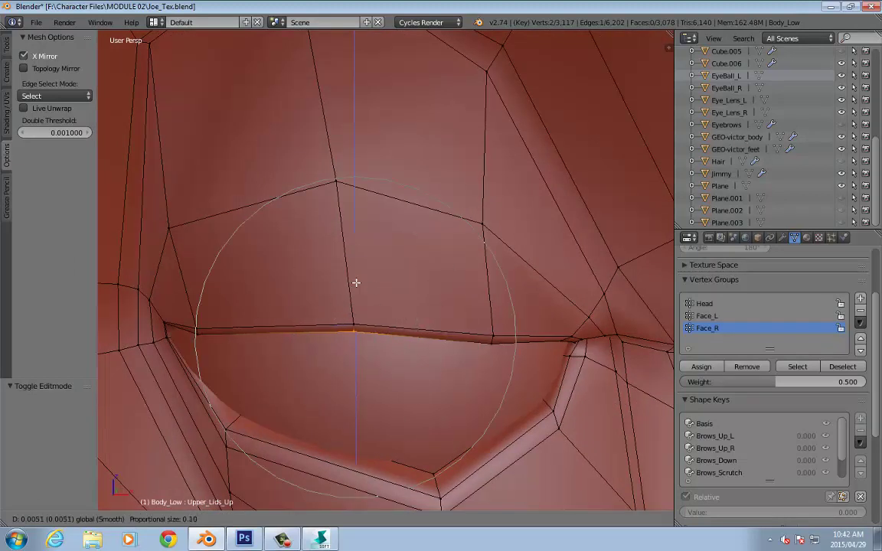
pyautogui.moveTo(356, 282); pyautogui.dragTo(346, 222)
# Move the upper rim's middle cross edge 0.013 along Y to follow the eyeball.
pyautogui.moveTo(347, 222); pyautogui.dragTo(232, 209, button='middle')
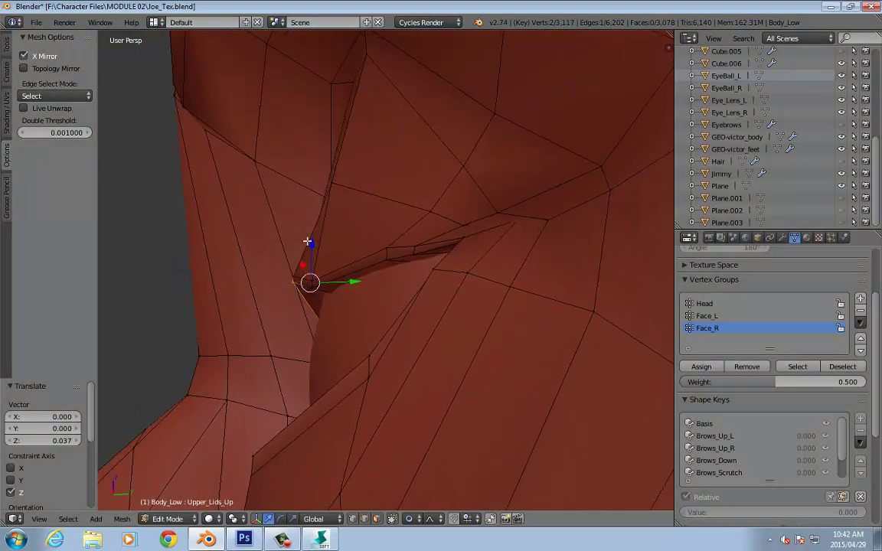
pyautogui.press('g')
pyautogui.press('y')
pyautogui.click(364, 285)
pyautogui.moveTo(365, 285); pyautogui.dragTo(483, 304, button='middle')
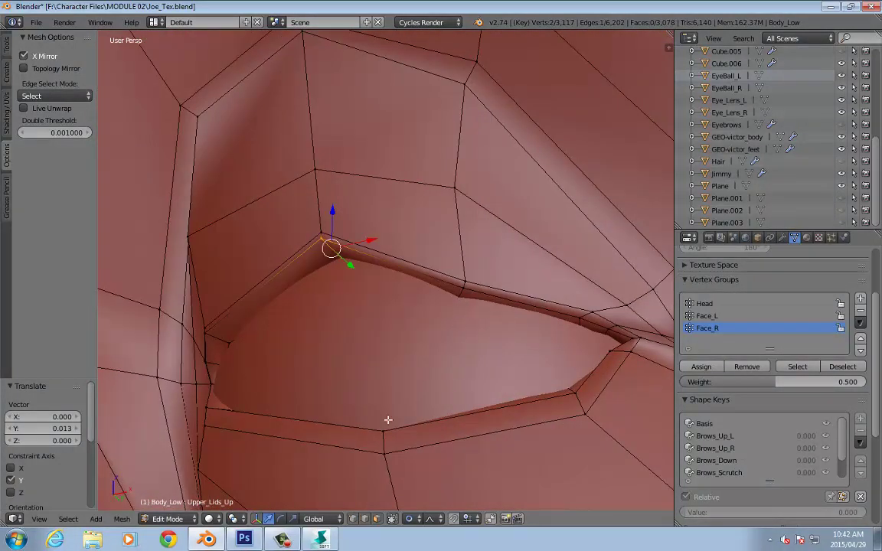
# Raise the upper rim's outer cross edge about 0.03 along Z with proportional editing and shift it 0.008 along Y.
pyautogui.click(408, 521)
pyautogui.click(428, 418)
pyautogui.moveTo(428, 417); pyautogui.dragTo(471, 297, button='middle')
pyautogui.press('g')
pyautogui.press('z')
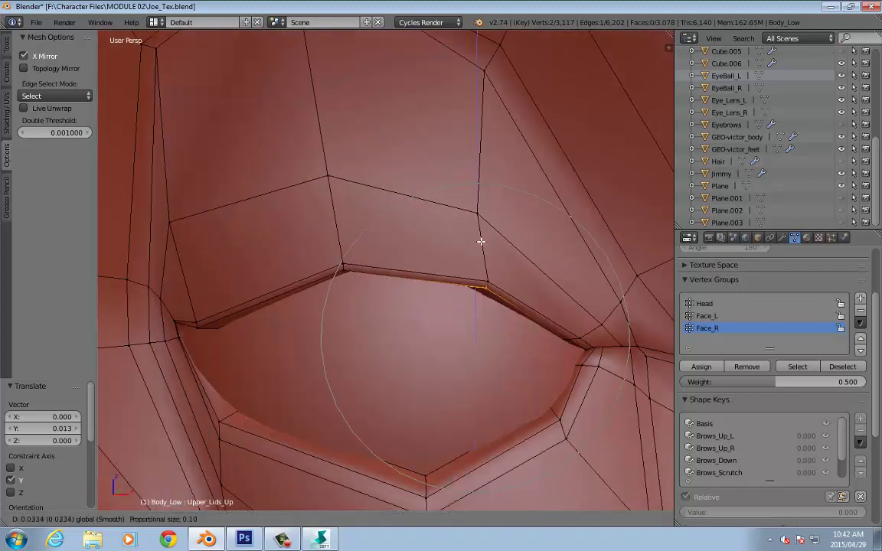
pyautogui.click(479, 245)
pyautogui.moveTo(478, 245); pyautogui.dragTo(414, 233, button='middle')
pyautogui.press('g')
pyautogui.click(421, 235)
# Select the upper rim's cross edge near the inner eye corner.
pyautogui.moveTo(311, 242); pyautogui.dragTo(461, 269, button='middle')
pyautogui.rightClick(215, 303)
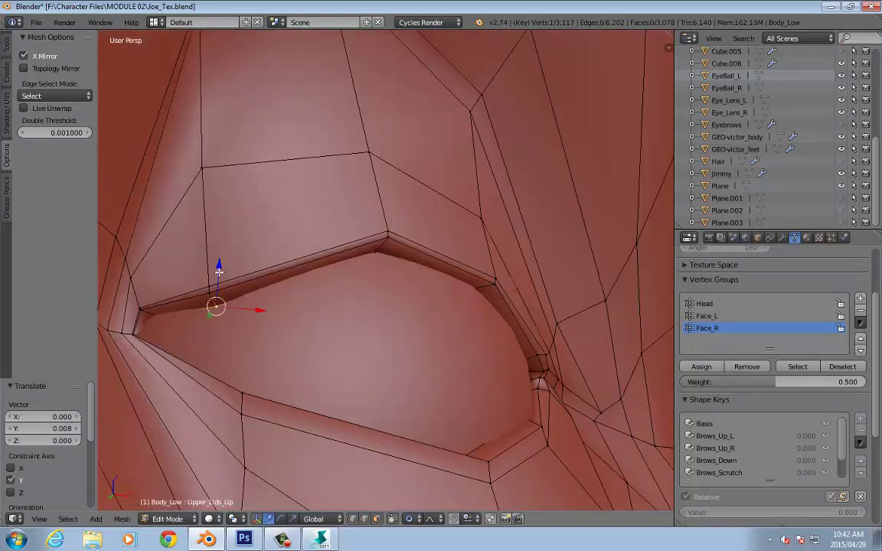
pyautogui.press('a')
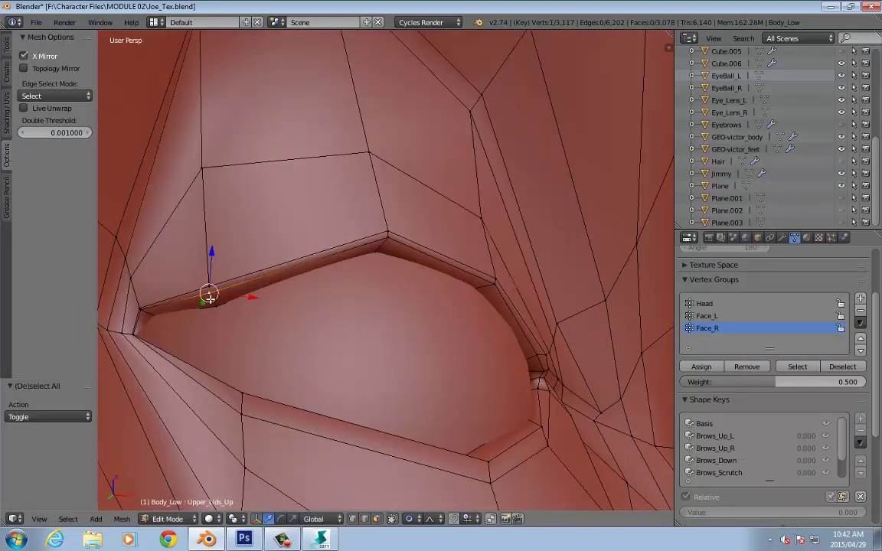
pyautogui.rightClick(213, 302)
pyautogui.scroll(2, 214, 302)
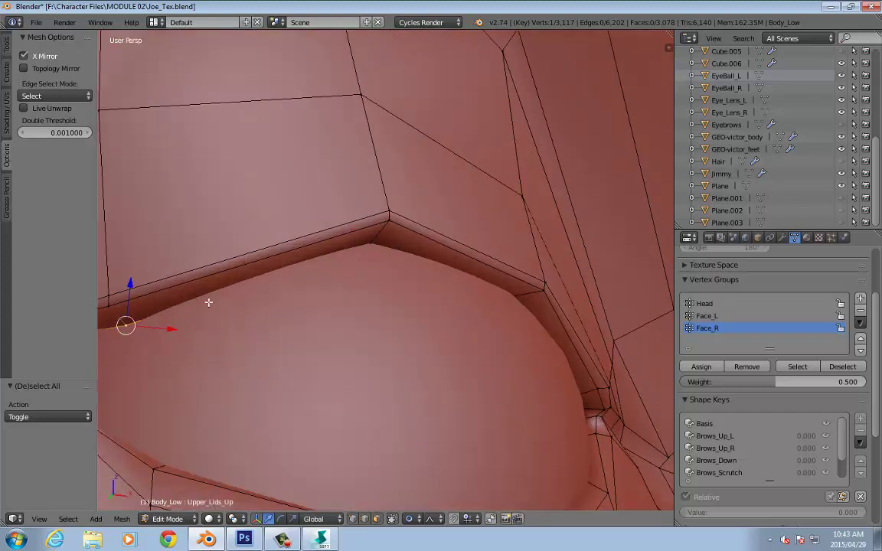
pyautogui.keyDown('ctrl'); pyautogui.scroll(-4, 208, 302); pyautogui.keyUp('ctrl')
pyautogui.press('a')
pyautogui.rightClick(196, 314)
pyautogui.scroll(-2, 222, 322)
# Try to raise the inner rim edge 0.030 along Z and undo the move.
pyautogui.moveTo(297, 251); pyautogui.dragTo(293, 222)
pyautogui.moveTo(386, 277); pyautogui.dragTo(367, 308, button='middle')
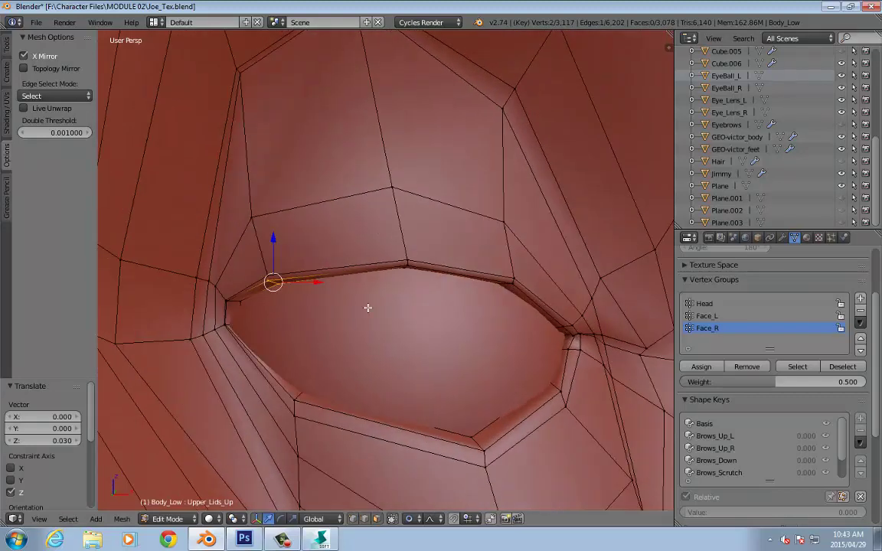
pyautogui.hotkey('ctrl', 'z')
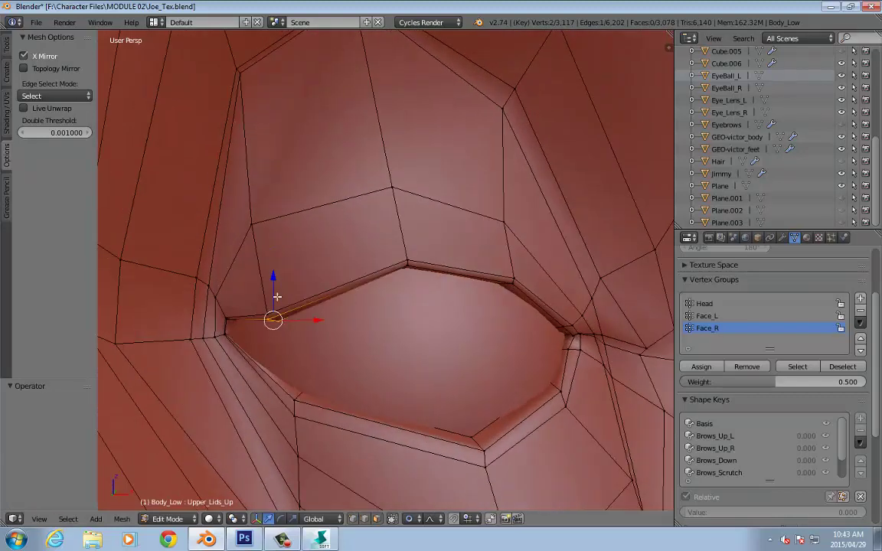
# Raise the inner rim edge along Z, using proportional editing with a size of 0.06.
pyautogui.moveTo(274, 273); pyautogui.dragTo(276, 228)
pyautogui.scroll(6, 276, 228)
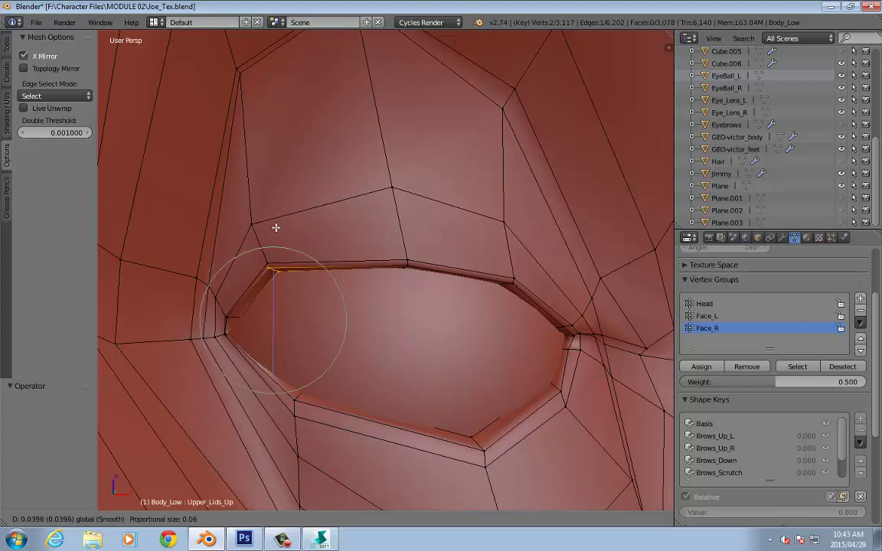
pyautogui.moveTo(275, 227); pyautogui.dragTo(276, 217)
pyautogui.moveTo(275, 217); pyautogui.dragTo(307, 183, button='middle')
# Refine the position of the raised upper-lid geometry near the inner eye corner so it follows the eyeball.
pyautogui.moveTo(278, 277); pyautogui.dragTo(290, 302)
pyautogui.moveTo(291, 302); pyautogui.dragTo(366, 266, button='middle')
pyautogui.moveTo(354, 207); pyautogui.dragTo(358, 200)
pyautogui.moveTo(363, 218); pyautogui.dragTo(369, 249, button='middle')
pyautogui.moveTo(370, 249); pyautogui.dragTo(331, 282)
pyautogui.moveTo(330, 282); pyautogui.dragTo(348, 301, button='middle')
pyautogui.moveTo(299, 209); pyautogui.dragTo(299, 186, button='middle')
pyautogui.moveTo(299, 187); pyautogui.dragTo(297, 174)
# Slide the selected upper-lid geometry along its edges and move it 0.017 along Y.
pyautogui.press('g')
pyautogui.press('g')
pyautogui.click(300, 156)
pyautogui.moveTo(301, 155); pyautogui.dragTo(290, 245, button='middle')
pyautogui.press('g')
pyautogui.press('y')
pyautogui.click(326, 187)
pyautogui.moveTo(326, 187); pyautogui.dragTo(328, 162, button='middle')
# Select the lid crease edge between the middle and outer columns and edge-slide it with a factor of 0.077.
pyautogui.rightClick(428, 186)
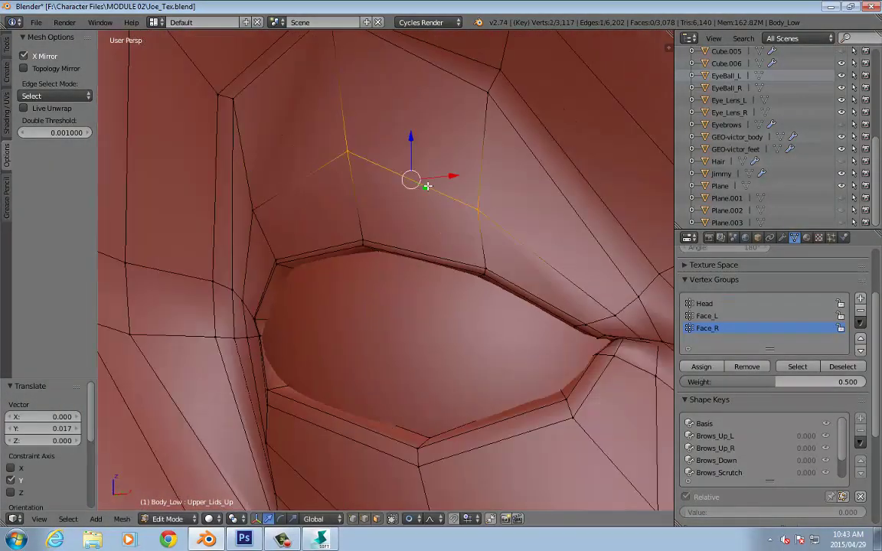
pyautogui.press('g')
pyautogui.press('g')
pyautogui.click(430, 179)
pyautogui.scroll(-2, 431, 160)
pyautogui.keyDown('shift'); pyautogui.moveTo(431, 159); pyautogui.dragTo(475, 210, button='middle'); pyautogui.keyUp('shift')
pyautogui.scroll(-4, 432, 261)
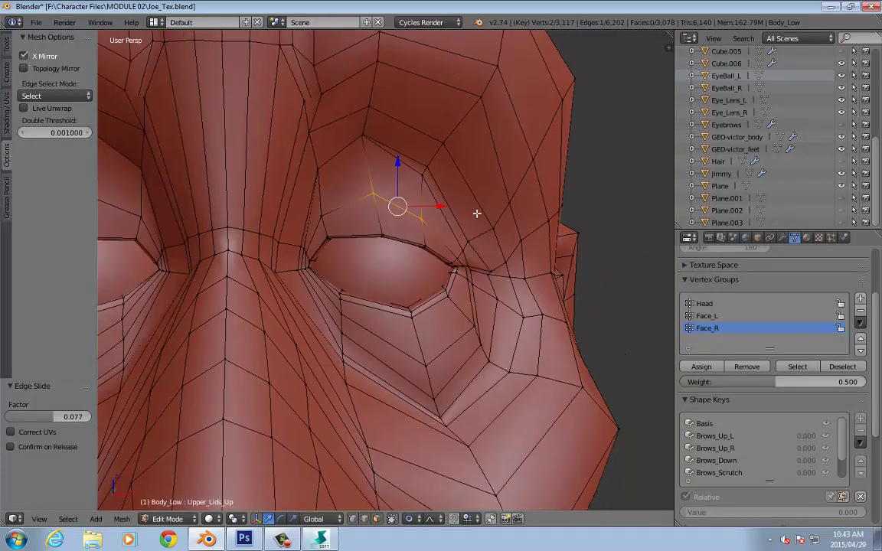
# Preview the Upper_Lids_Up shape in Object Mode by varying its value between 0.000 and 1.000.
pyautogui.press('Tab')
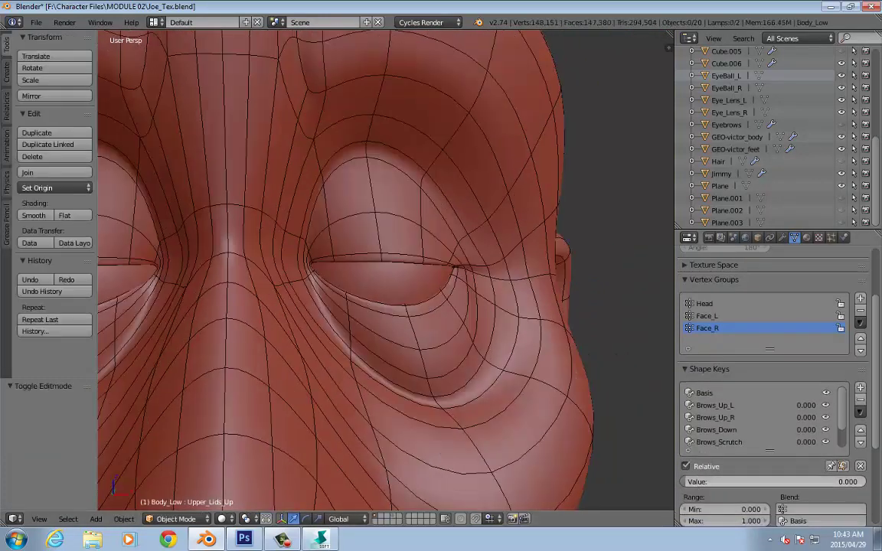
pyautogui.moveTo(851, 481)
pyautogui.mouseDown()
pyautogui.moveTo(757, 481)
pyautogui.moveTo(865, 482)
pyautogui.moveTo(689, 481)
pyautogui.moveTo(865, 482)
pyautogui.mouseUp()
pyautogui.scroll(3, 409, 268)
pyautogui.moveTo(410, 268); pyautogui.dragTo(368, 272, button='middle')
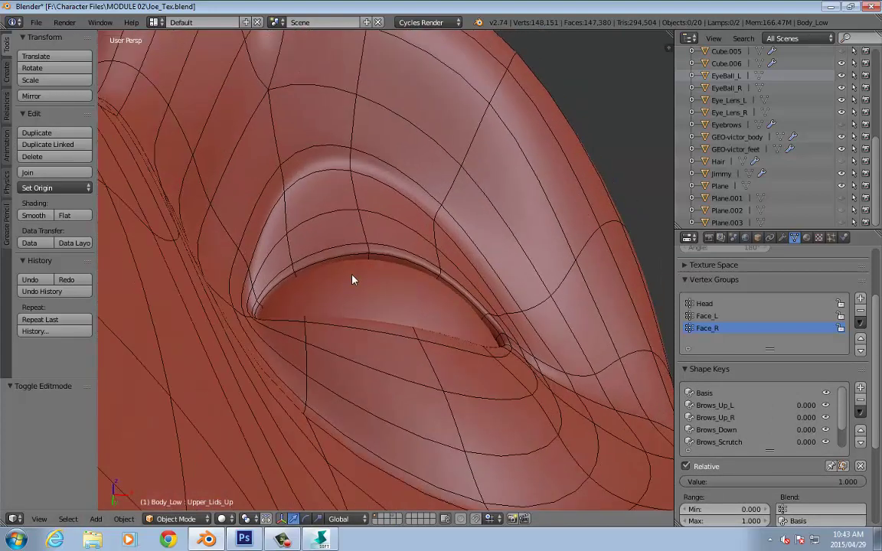
pyautogui.press('Tab')
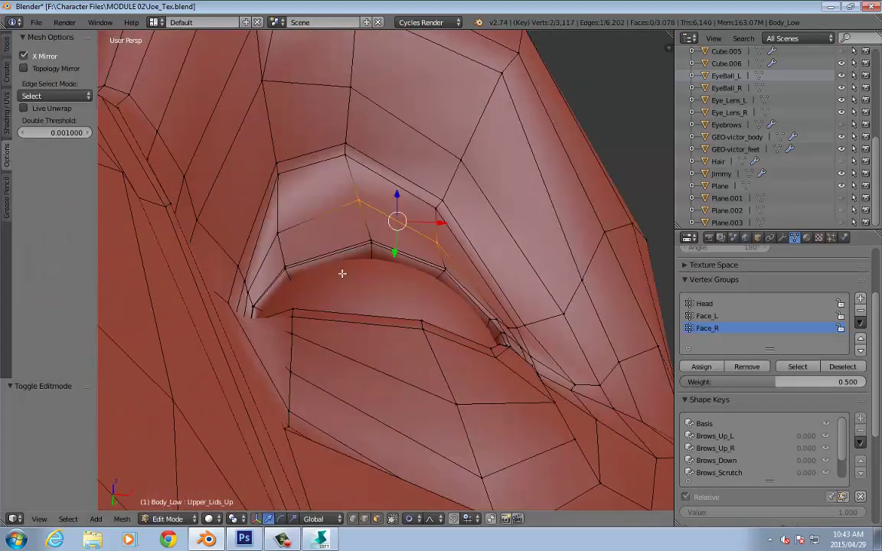
pyautogui.press('Tab')
pyautogui.moveTo(858, 483); pyautogui.dragTo(679, 482)
pyautogui.scroll(-8, 496, 259)
pyautogui.moveTo(482, 306)
pyautogui.mouseDown(button='middle')
pyautogui.moveTo(459, 311)
pyautogui.moveTo(474, 313)
pyautogui.mouseUp(button='middle')
pyautogui.moveTo(692, 482); pyautogui.dragTo(858, 482)
pyautogui.scroll(2, 508, 300)
# Select the outer vertex of the lid crease in Edit Mode and vertex-slide it up the lid with a factor of 0.246.
pyautogui.press('Tab')
pyautogui.scroll(10, 522, 282)
pyautogui.scroll(3, 534, 356)
pyautogui.rightClick(550, 338)
pyautogui.scroll(-2, 536, 337)
pyautogui.moveTo(496, 310); pyautogui.dragTo(487, 291, button='middle')
pyautogui.moveTo(486, 290); pyautogui.dragTo(491, 274)
pyautogui.press('a')
pyautogui.rightClick(489, 274)
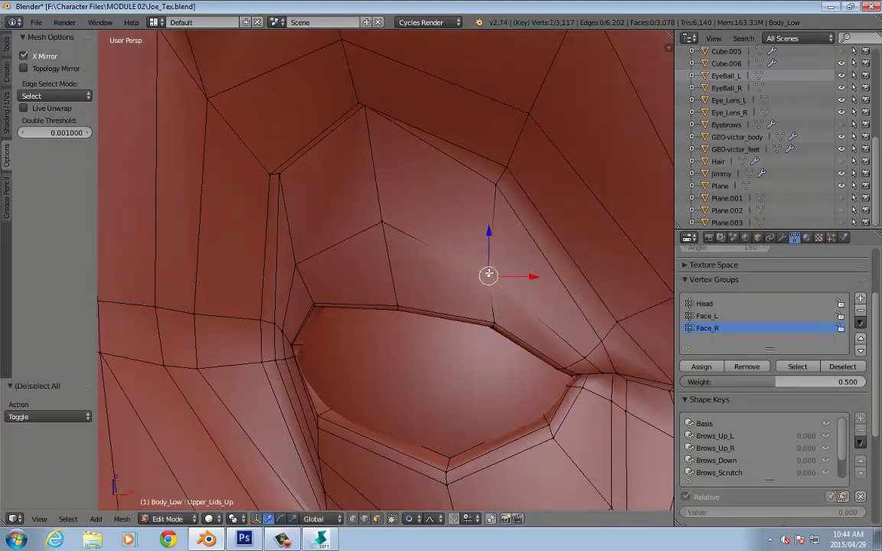
pyautogui.hotkey('shift', 'v')
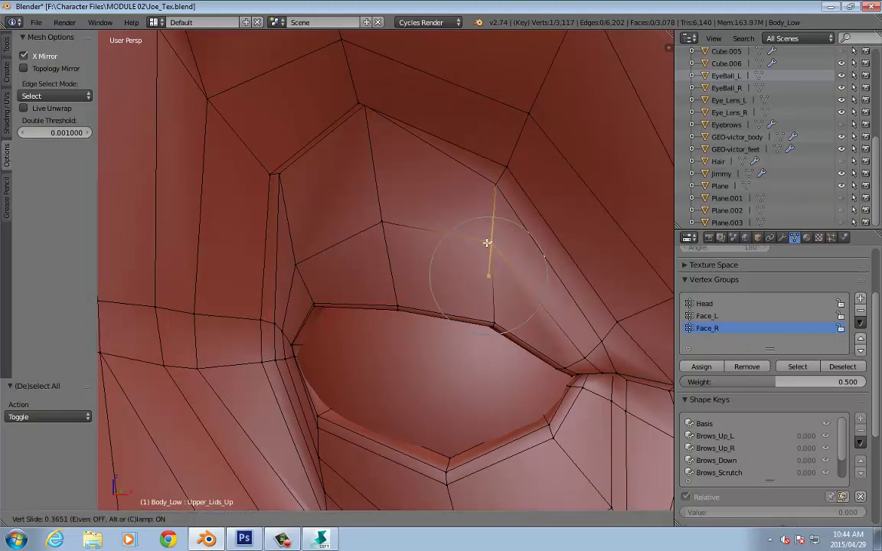
pyautogui.click(487, 253)
pyautogui.moveTo(486, 253); pyautogui.dragTo(489, 290, button='middle')
# Lower the upper rim's inner cross edge 0.010 along Z, nudge it forward along Y, and return to Object Mode.
pyautogui.scroll(2, 261, 360)
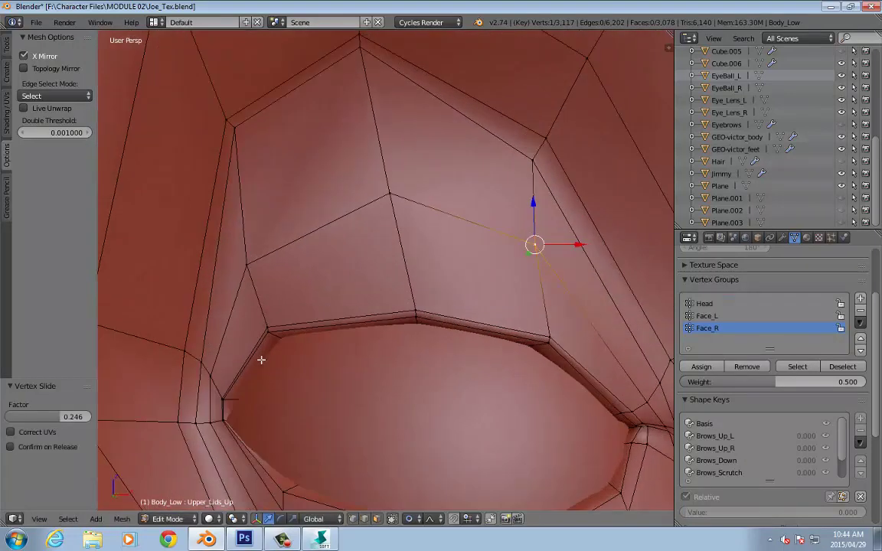
pyautogui.rightClick(276, 340)
pyautogui.moveTo(277, 340); pyautogui.dragTo(267, 346, button='middle')
pyautogui.press('a')
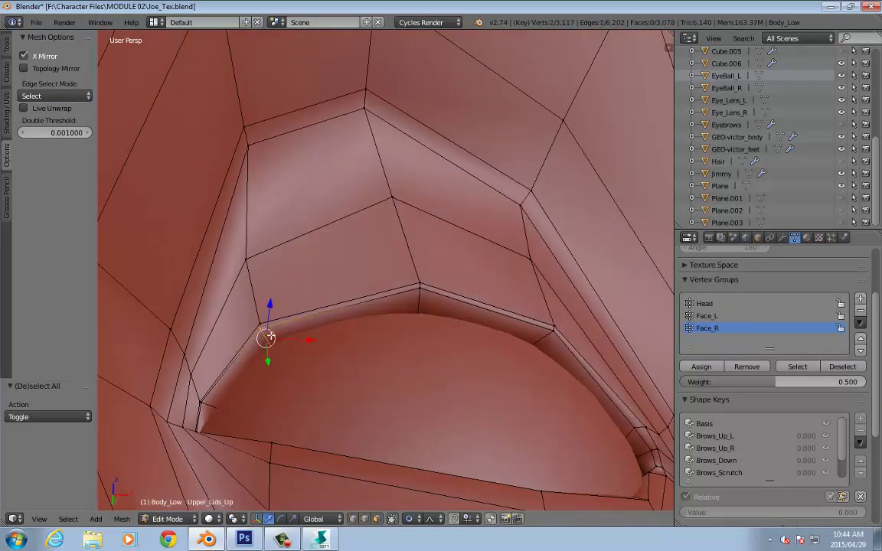
pyautogui.moveTo(271, 305); pyautogui.dragTo(273, 317)
pyautogui.moveTo(274, 319); pyautogui.dragTo(342, 372, button='middle')
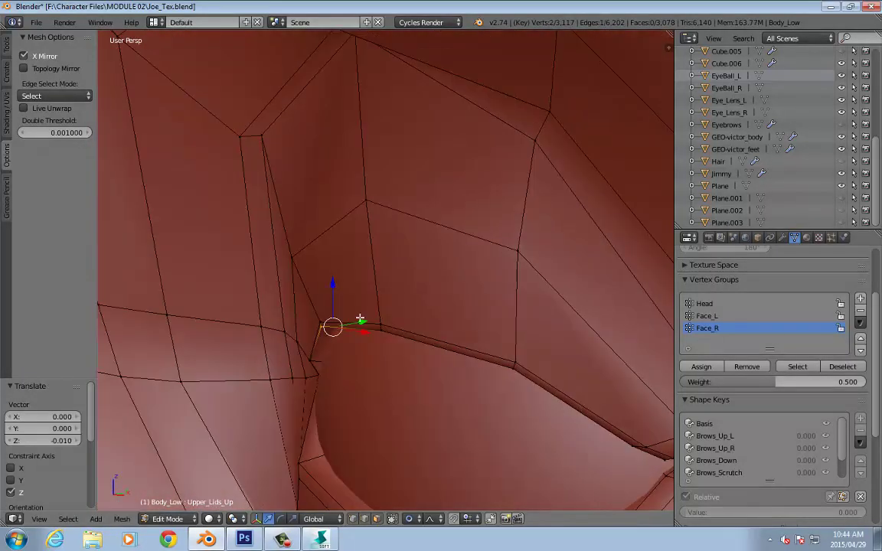
pyautogui.moveTo(366, 317); pyautogui.dragTo(361, 317)
pyautogui.click(356, 316)
pyautogui.press('Tab')
# Check the Upper_Lids_Up shape through its value slider and examine the whole face down to the mouth.
pyautogui.scroll(-6, 320, 285)
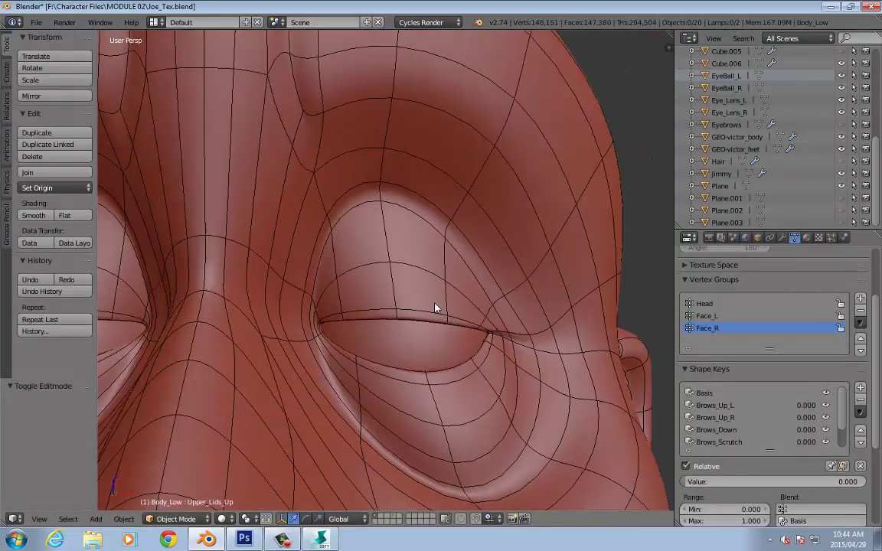
pyautogui.moveTo(688, 487)
pyautogui.mouseDown()
pyautogui.moveTo(817, 486)
pyautogui.moveTo(688, 487)
pyautogui.mouseUp()
pyautogui.scroll(-5, 444, 295)
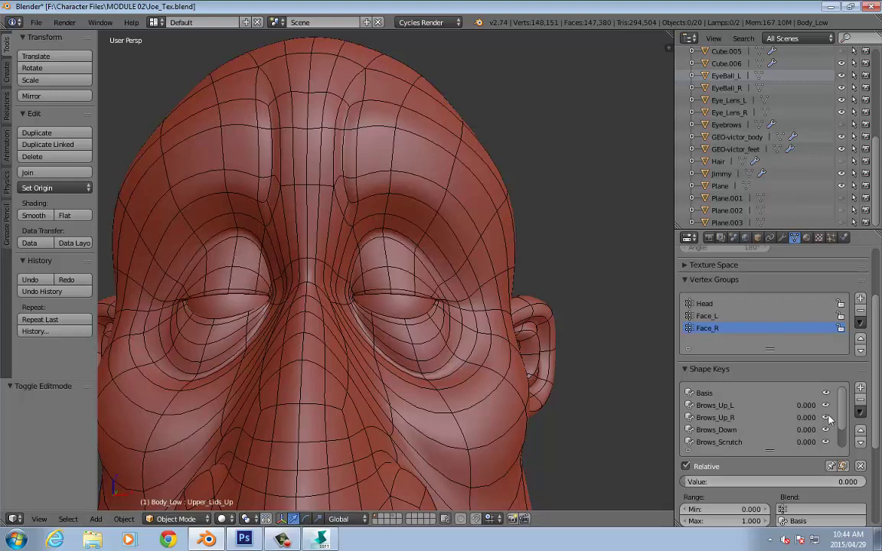
pyautogui.scroll(-2, 842, 415)
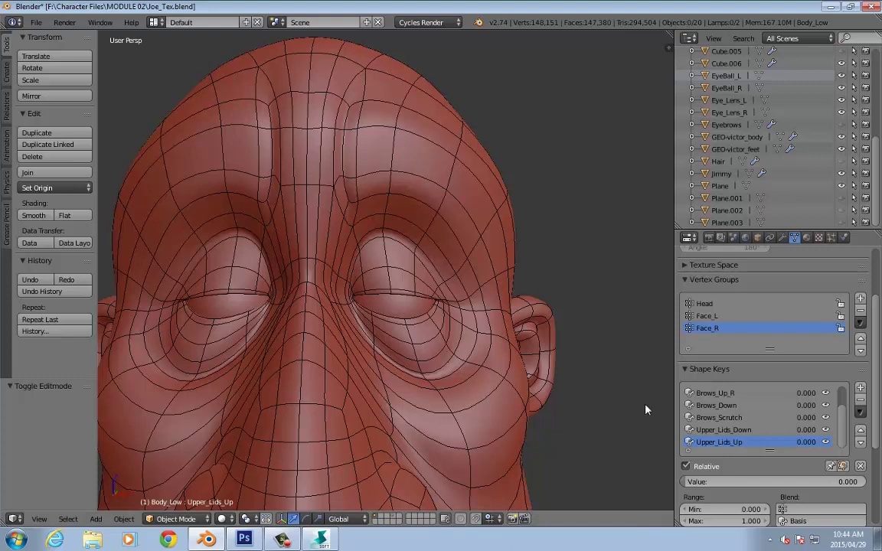
pyautogui.scroll(-5, 472, 344)
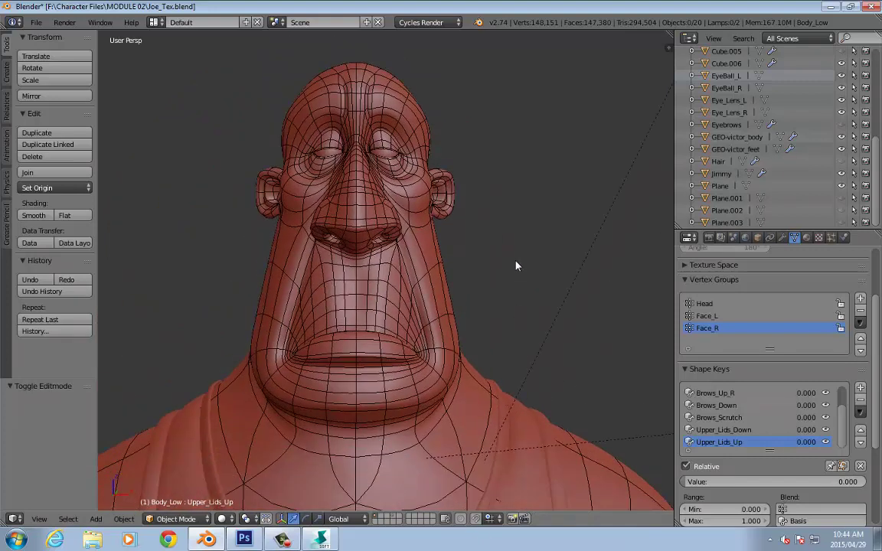
pyautogui.moveTo(516, 280)
pyautogui.mouseDown(button='middle')
pyautogui.moveTo(398, 309)
pyautogui.moveTo(399, 295)
pyautogui.moveTo(573, 273)
pyautogui.moveTo(647, 315)
pyautogui.moveTo(528, 342)
pyautogui.moveTo(475, 299)
pyautogui.moveTo(516, 300)
pyautogui.moveTo(519, 284)
pyautogui.mouseUp(button='middle')
pyautogui.scroll(2, 712, 392)
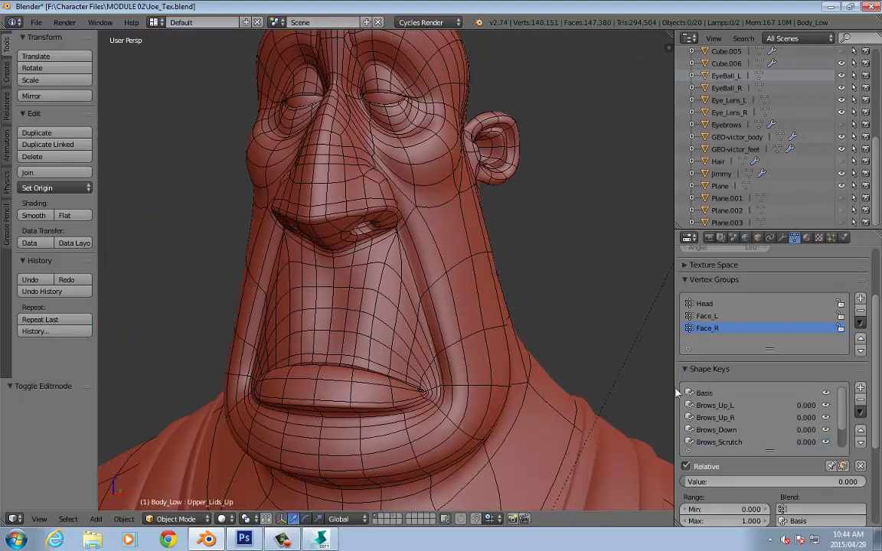
# Add a shape key named Mouth_Corner_Up to the body mesh and save over Joe_Tex.blend.
pyautogui.click(859, 388)
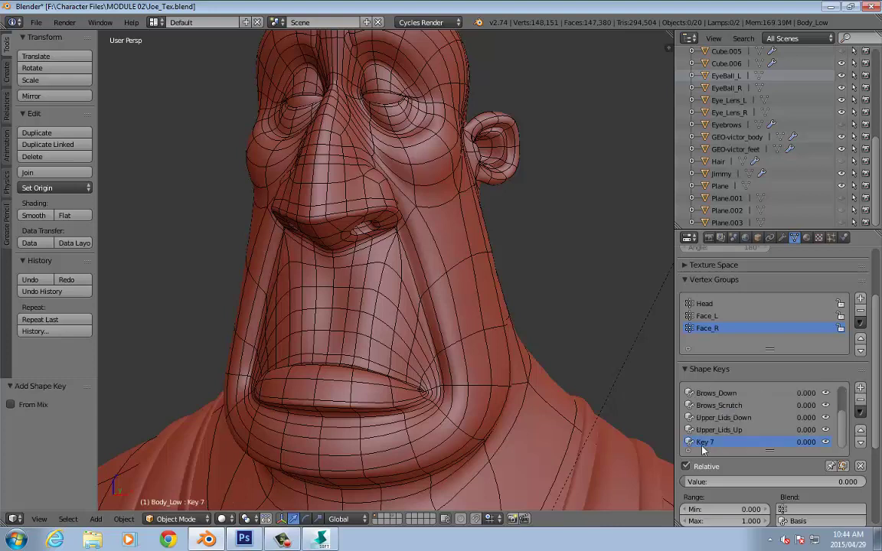
pyautogui.hotkey('ctrl', 'shift', 's')
pyautogui.press('Escape')
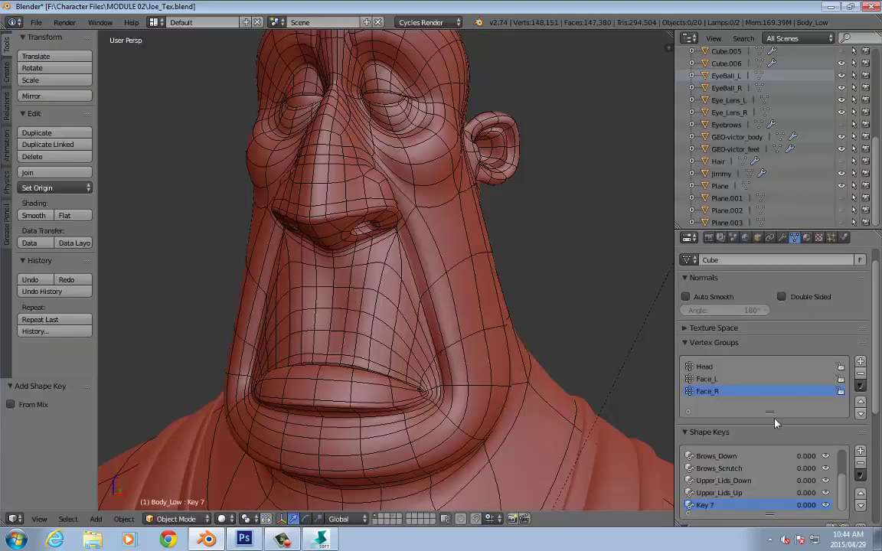
pyautogui.hotkey('ctrl', 's')
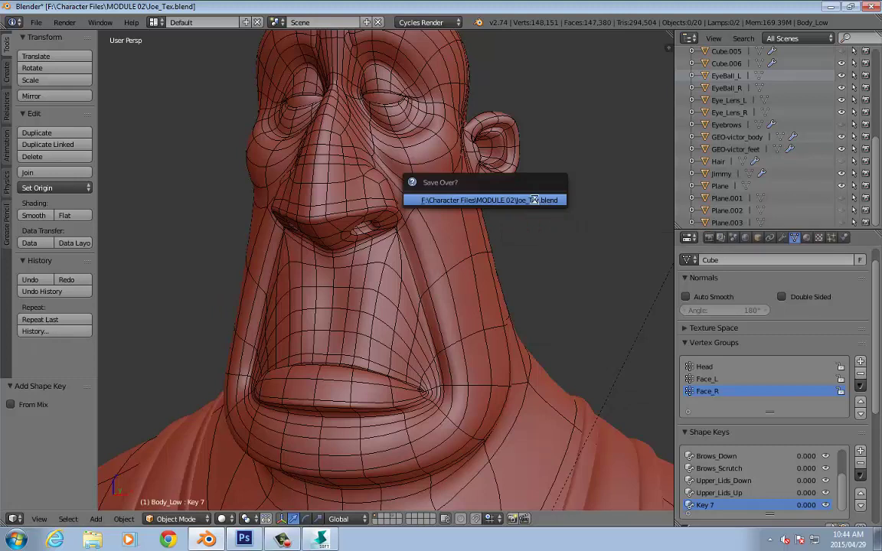
pyautogui.rightClick(713, 507)
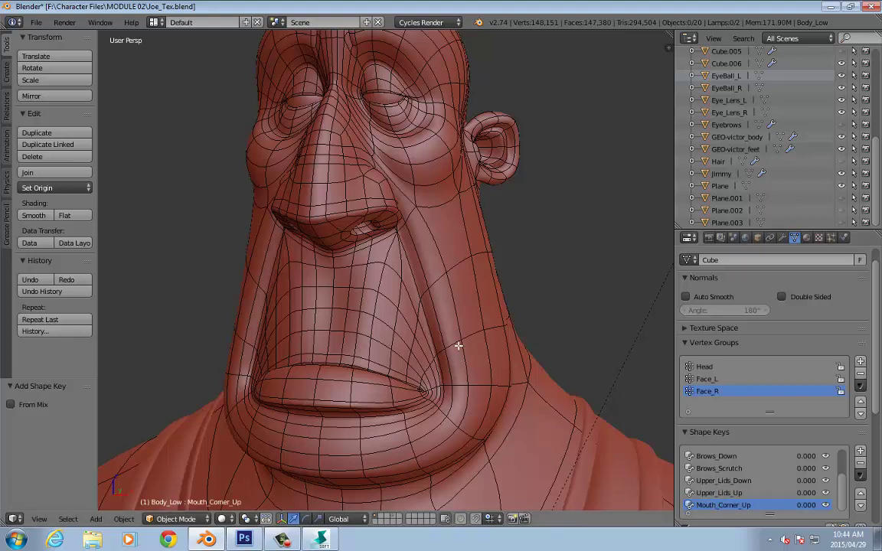
# Enter Edit Mode on Mouth_Corner_Up and select the small faces at the character's left mouth corner.
pyautogui.press('Tab')
pyautogui.scroll(6, 463, 306)
pyautogui.scroll(3, 460, 300)
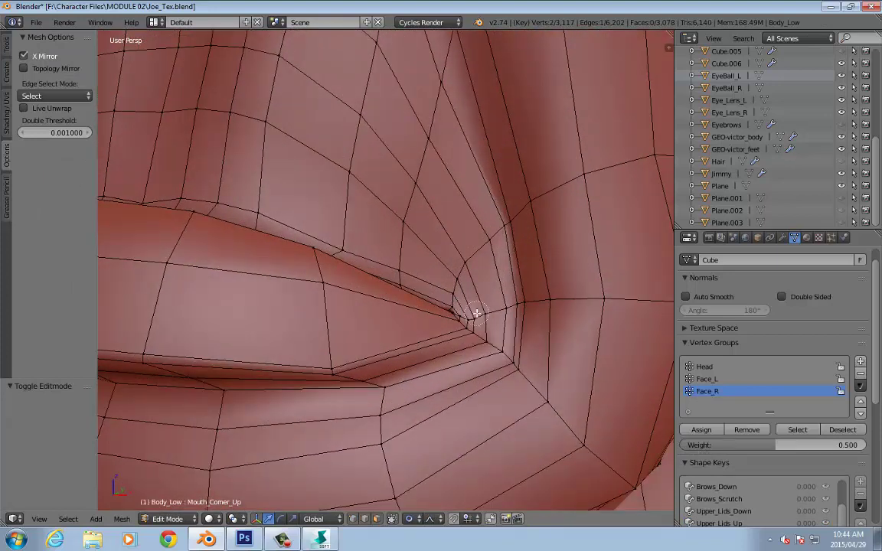
pyautogui.press('ctrl+KP_Add')
pyautogui.press('ctrl+KP_Add')
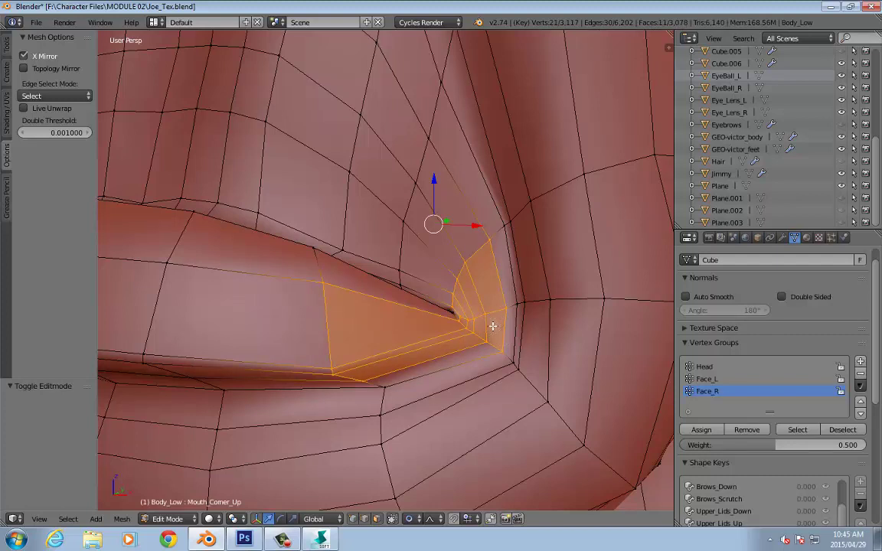
pyautogui.press('a')
pyautogui.rightClick(493, 326)
pyautogui.scroll(5, 488, 342)
pyautogui.keyDown('shift'); pyautogui.rightClick(591, 406); pyautogui.keyUp('shift')
pyautogui.keyDown('shift'); pyautogui.rightClick(622, 427); pyautogui.keyUp('shift')
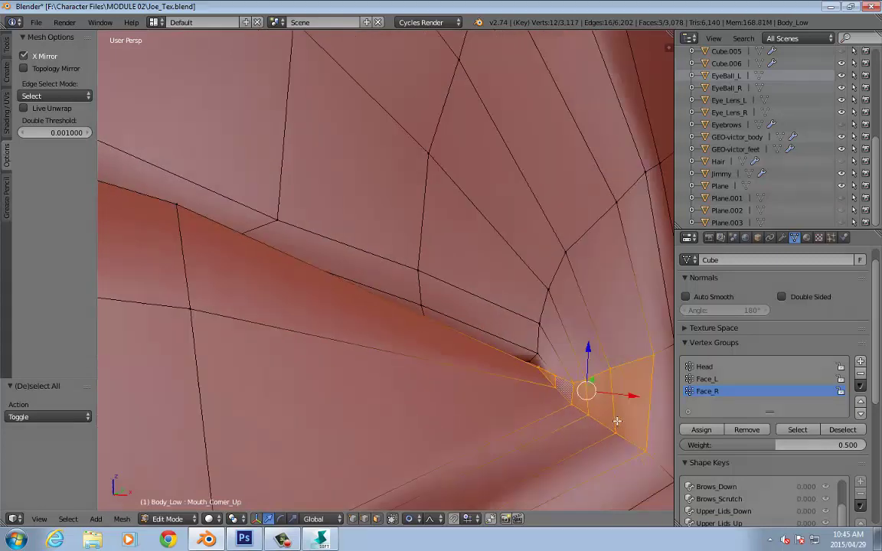
# Extend the mouth corner selection with the innermost face where the upper and lower lips meet.
pyautogui.scroll(-4, 612, 412)
pyautogui.scroll(6, 606, 415)
pyautogui.scroll(-2, 366, 282)
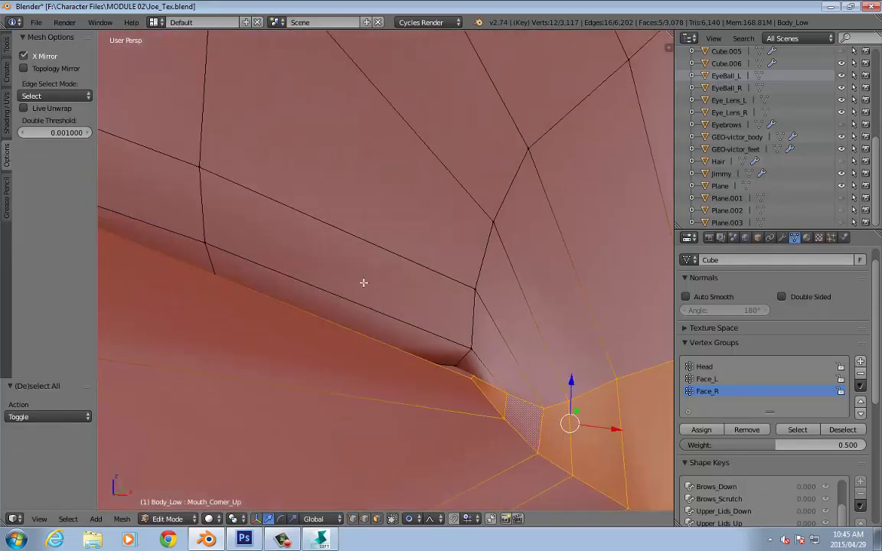
pyautogui.keyDown('shift'); pyautogui.rightClick(467, 368); pyautogui.keyUp('shift')
pyautogui.scroll(-5, 459, 369)
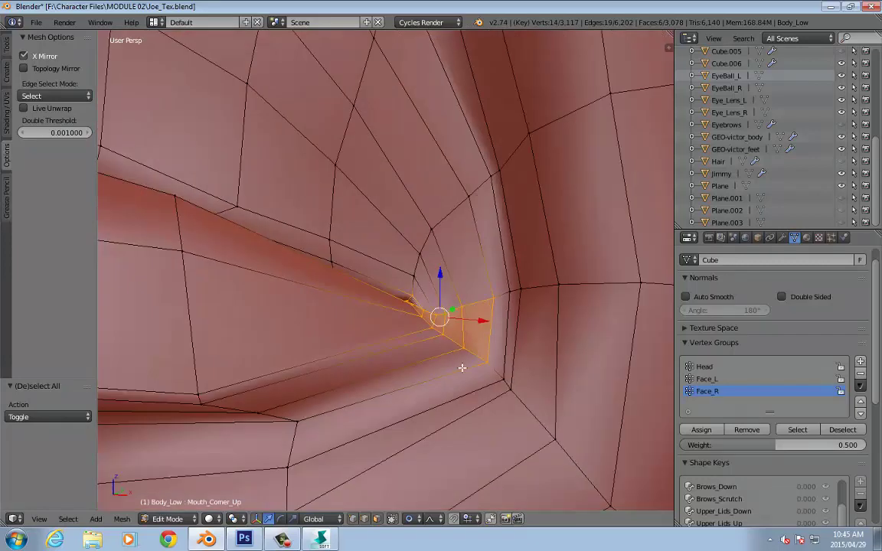
pyautogui.scroll(4, 420, 297)
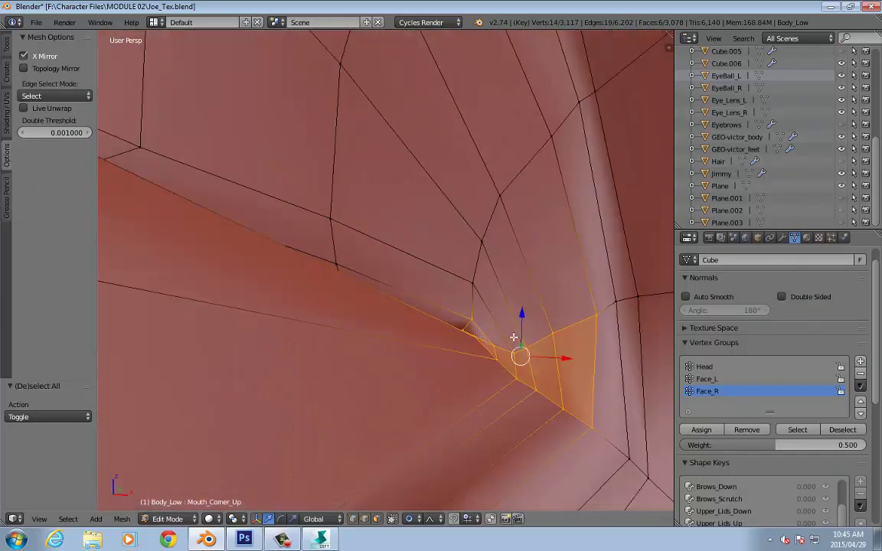
pyautogui.scroll(-6, 333, 254)
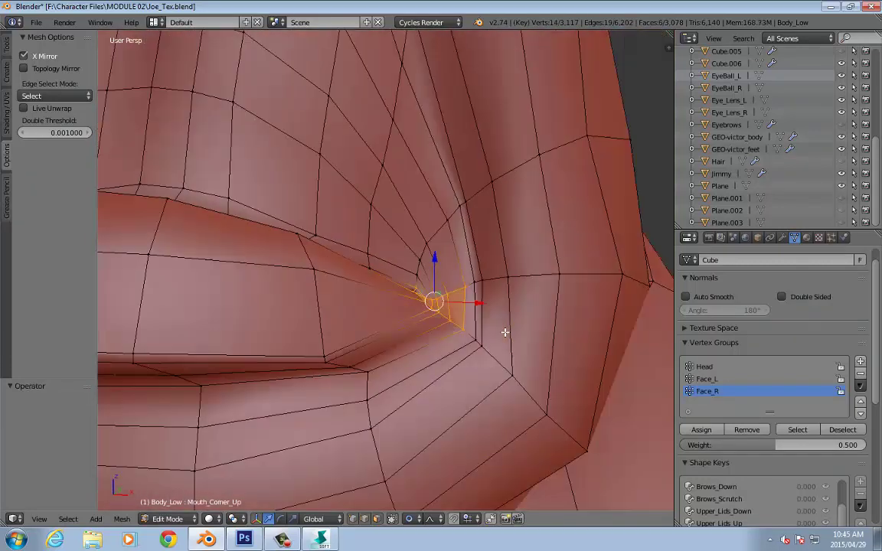
pyautogui.moveTo(333, 254); pyautogui.dragTo(379, 294, button='middle')
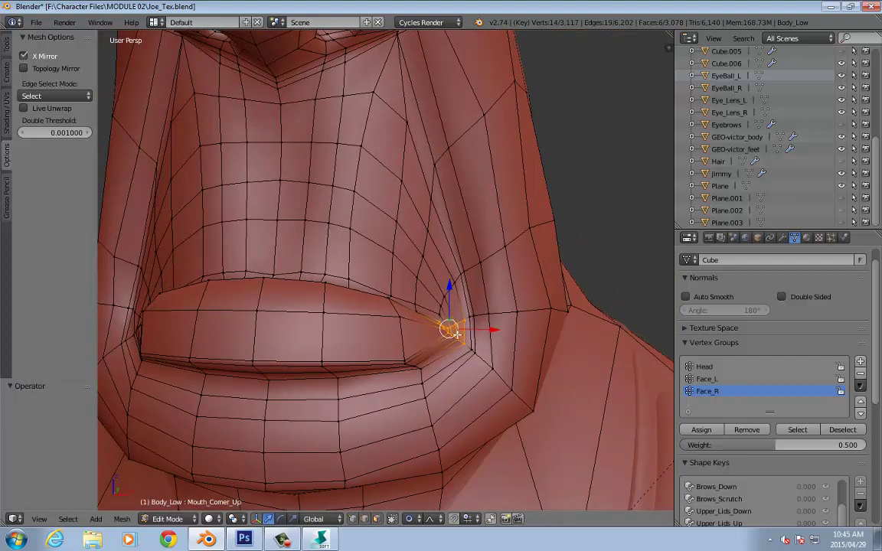
# Raise the selected mouth corner 0.181 along Z with a much larger proportional editing radius.
pyautogui.moveTo(449, 286); pyautogui.dragTo(448, 286)
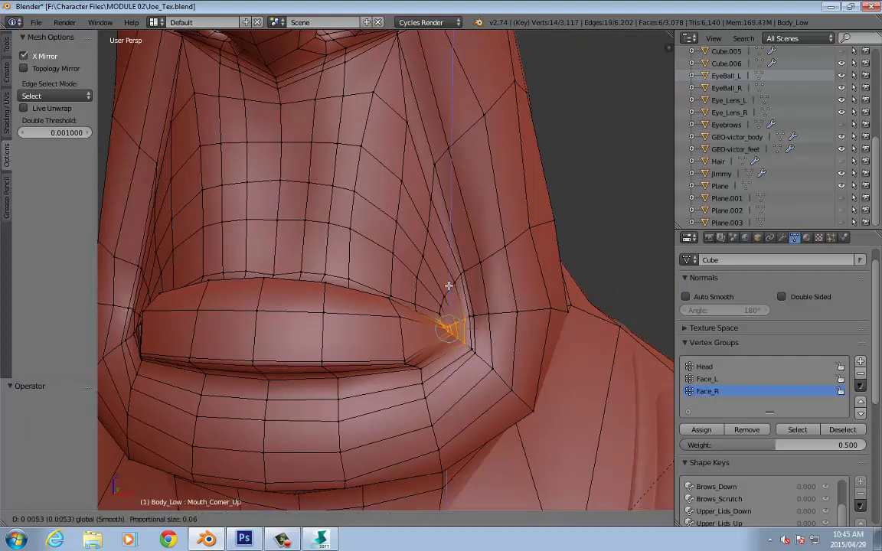
pyautogui.scroll(-20, 448, 286)
pyautogui.moveTo(448, 285); pyautogui.dragTo(455, 245)
pyautogui.moveTo(456, 245); pyautogui.dragTo(441, 190, button='middle')
# Raise the vertex on the cheek fold beside the upper lip 0.106 along Z with proportional size 0.51.
pyautogui.rightClick(439, 188)
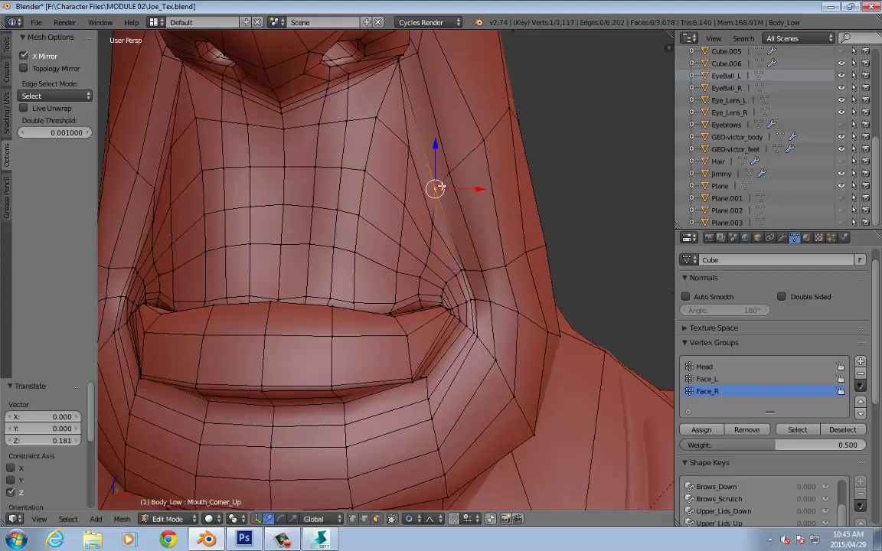
pyautogui.press('g')
pyautogui.press('z')
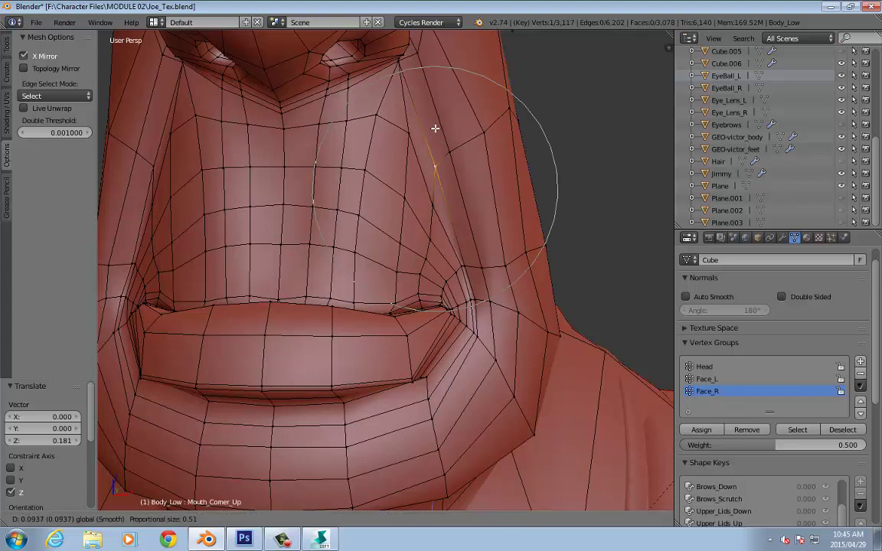
pyautogui.click(435, 130)
# Disable proportional editing and lower the upper lip vertex above the gap near the mouth corner 0.033 along Z.
pyautogui.scroll(2, 462, 240)
pyautogui.keyDown('shift'); pyautogui.scroll(-3, 452, 243); pyautogui.keyUp('shift')
pyautogui.scroll(3, 482, 294)
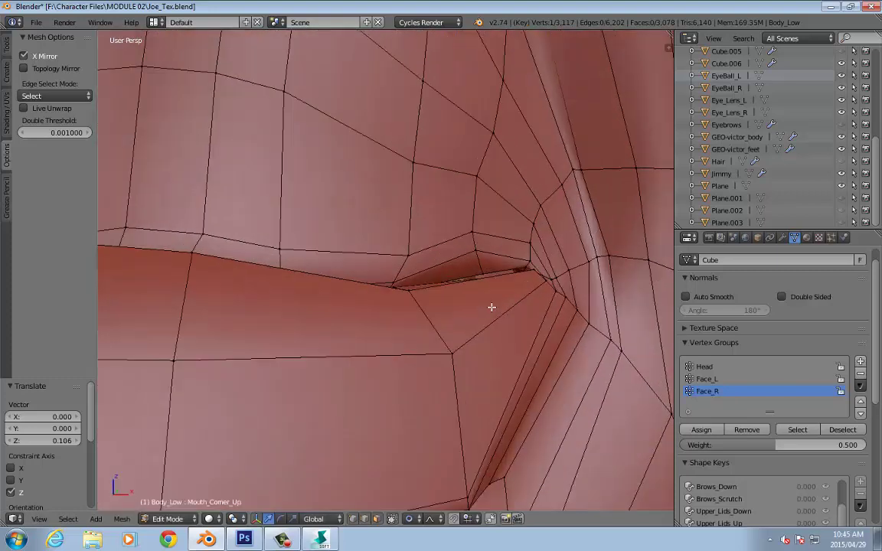
pyautogui.click(407, 519)
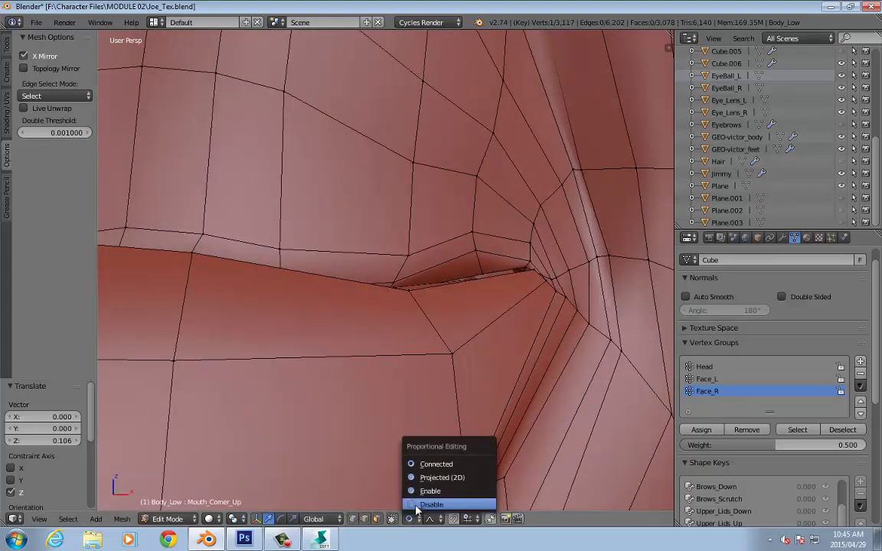
pyautogui.click(425, 505)
pyautogui.rightClick(472, 234)
pyautogui.moveTo(474, 197); pyautogui.dragTo(476, 219)
# Select the two innermost faces of the mouth corner and raise them 0.016 along Z.
pyautogui.moveTo(493, 226); pyautogui.dragTo(432, 334, button='middle')
pyautogui.rightClick(421, 325)
pyautogui.keyDown('shift'); pyautogui.rightClick(414, 315); pyautogui.keyUp('shift')
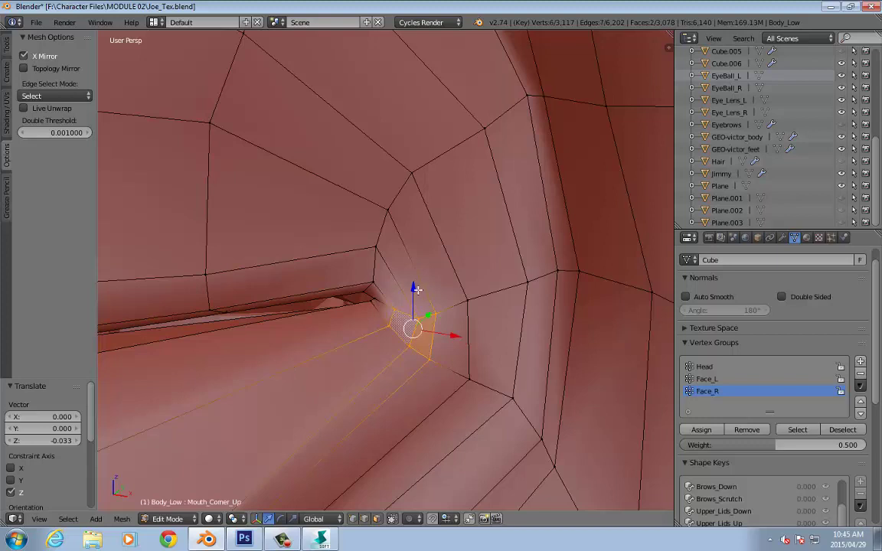
pyautogui.press('g')
pyautogui.press('z')
pyautogui.click(415, 267)
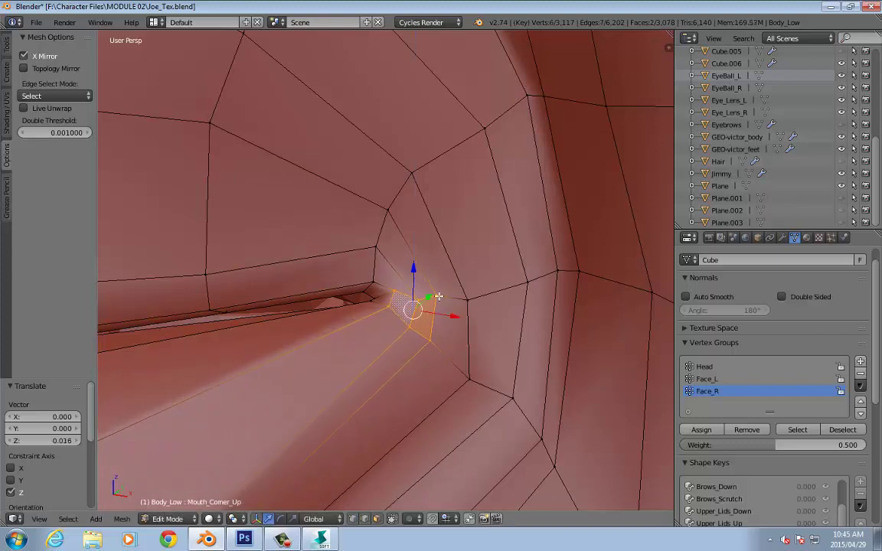
# Adjust single vertices around the lip corner along Z, lowering the end vertex of the upper lip edge 0.019.
pyautogui.press('g')
pyautogui.press('z')
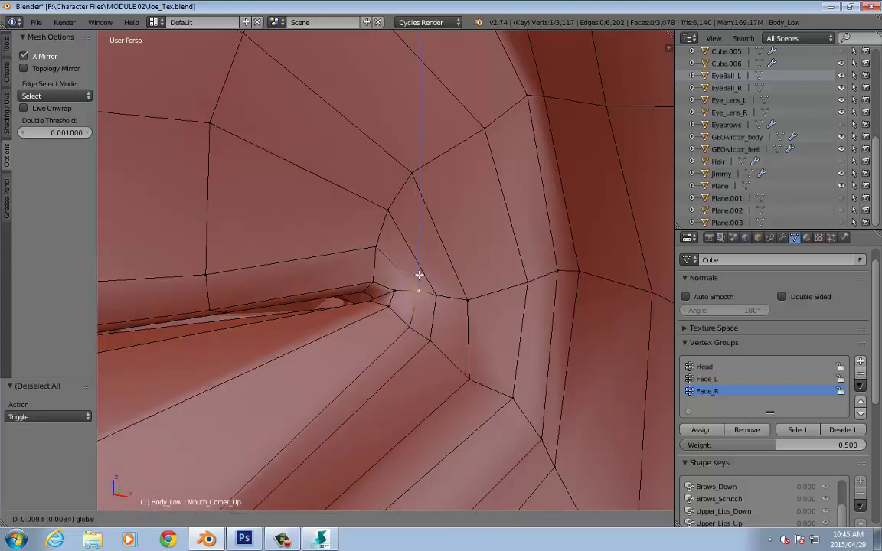
pyautogui.click(464, 302)
pyautogui.moveTo(465, 301)
pyautogui.mouseDown(button='middle')
pyautogui.moveTo(437, 300)
pyautogui.moveTo(352, 260)
pyautogui.moveTo(397, 295)
pyautogui.moveTo(388, 250)
pyautogui.moveTo(395, 228)
pyautogui.moveTo(464, 283)
pyautogui.mouseUp(button='middle')
pyautogui.keyDown('shift'); pyautogui.rightClick(391, 276); pyautogui.keyUp('shift')
pyautogui.press('g')
pyautogui.press('z')
pyautogui.click(388, 269)
pyautogui.press('g')
pyautogui.press('z')
pyautogui.click(395, 256)
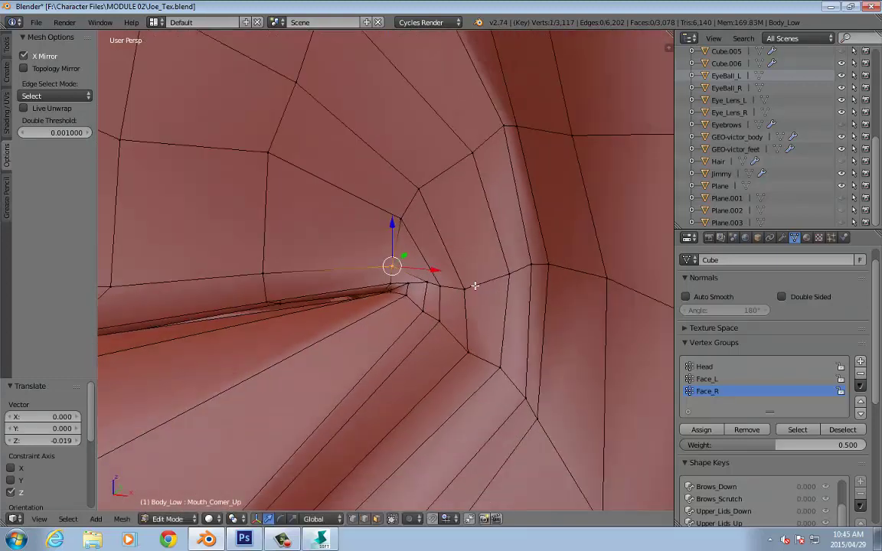
# Select the short edge beside the mouth corner and edge-slide it upward with a factor of 0.210.
pyautogui.keyDown('shift'); pyautogui.rightClick(453, 287); pyautogui.keyUp('shift')
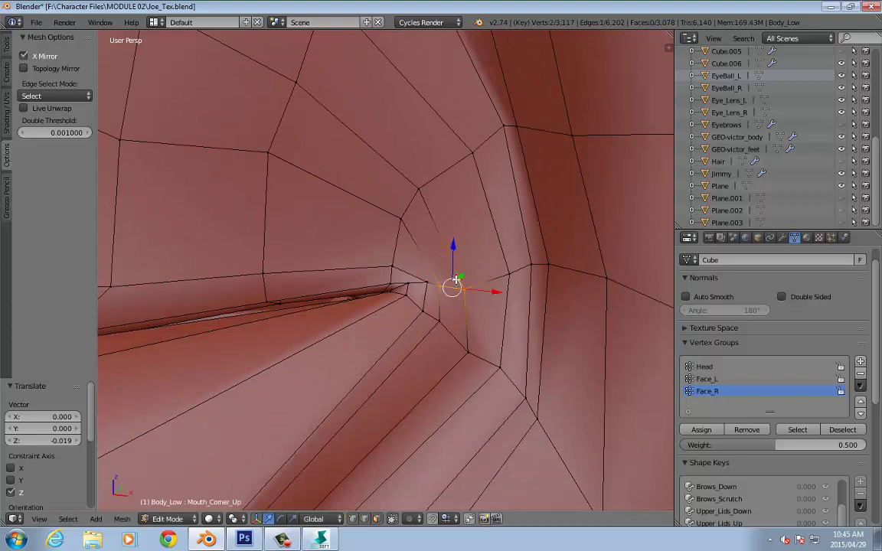
pyautogui.press('g')
pyautogui.press('g')
pyautogui.click(457, 258)
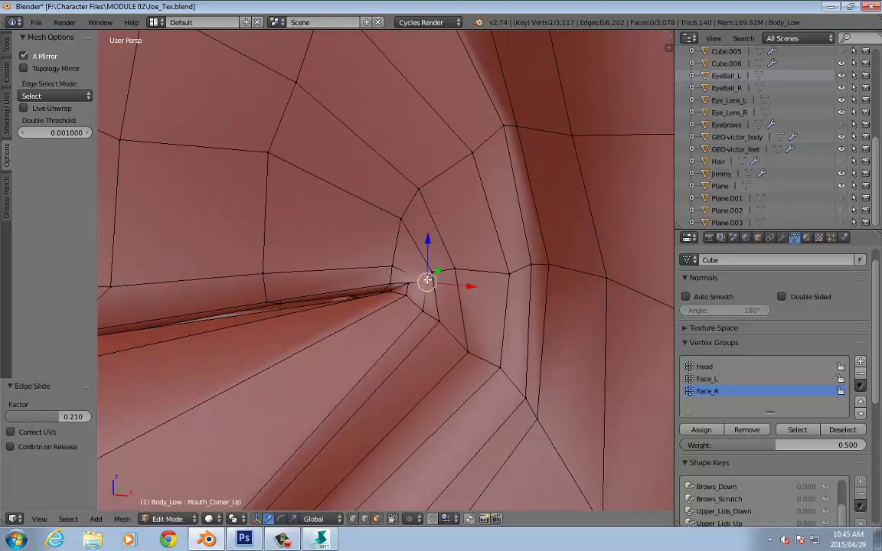
# Vertex-slide the inner lip corner vertex, and slide the outer vertex of the same row upward with a factor of 0.095.
pyautogui.rightClick(427, 278)
pyautogui.press('g')
pyautogui.press('g')
pyautogui.click(441, 271)
pyautogui.rightClick(513, 274)
pyautogui.press('g')
pyautogui.press('g')
pyautogui.click(502, 263)
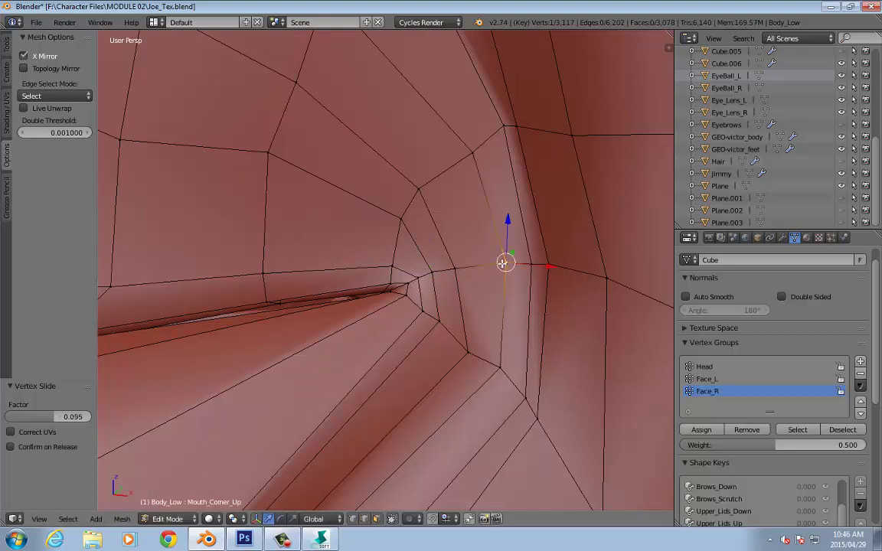
# Inspect the mouth from the front and preview the Mouth_Corner_Up shape in Object Mode through its value.
pyautogui.scroll(-10, 350, 307)
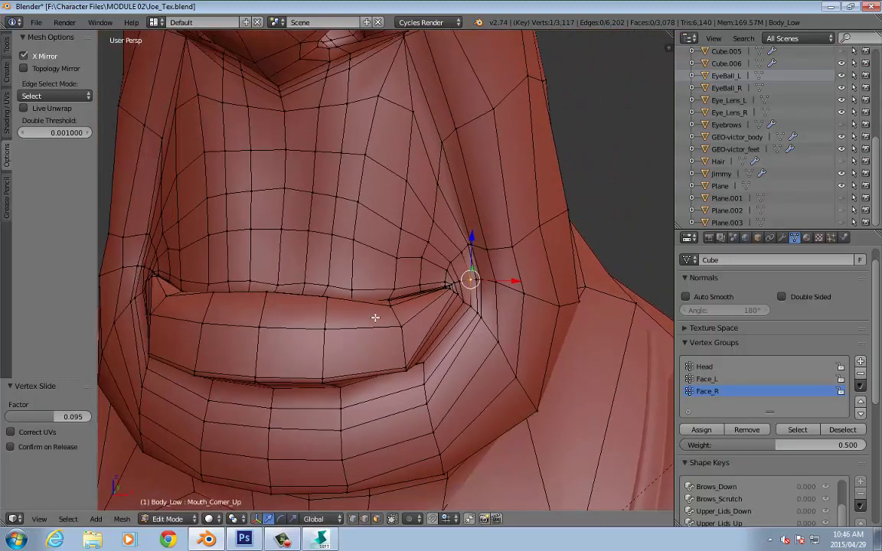
pyautogui.scroll(-3, 375, 317)
pyautogui.moveTo(417, 309); pyautogui.dragTo(500, 315, button='middle')
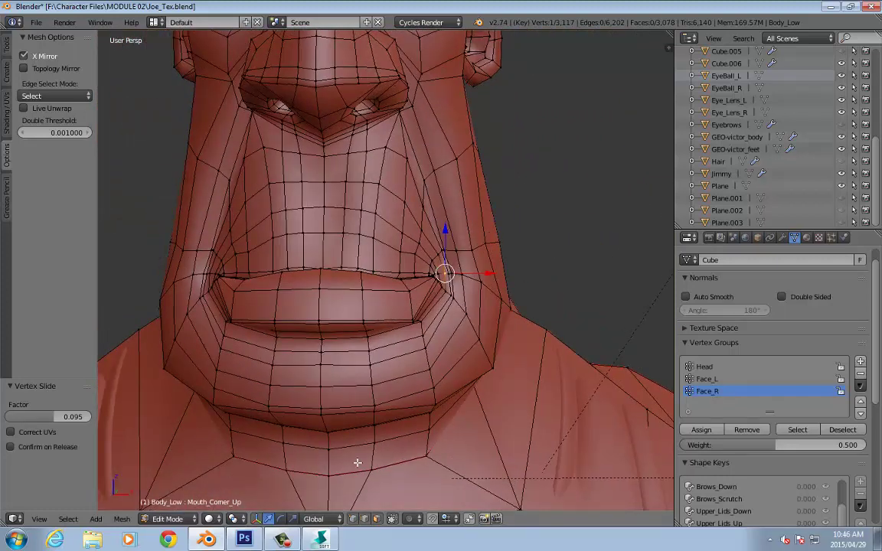
pyautogui.press('Tab')
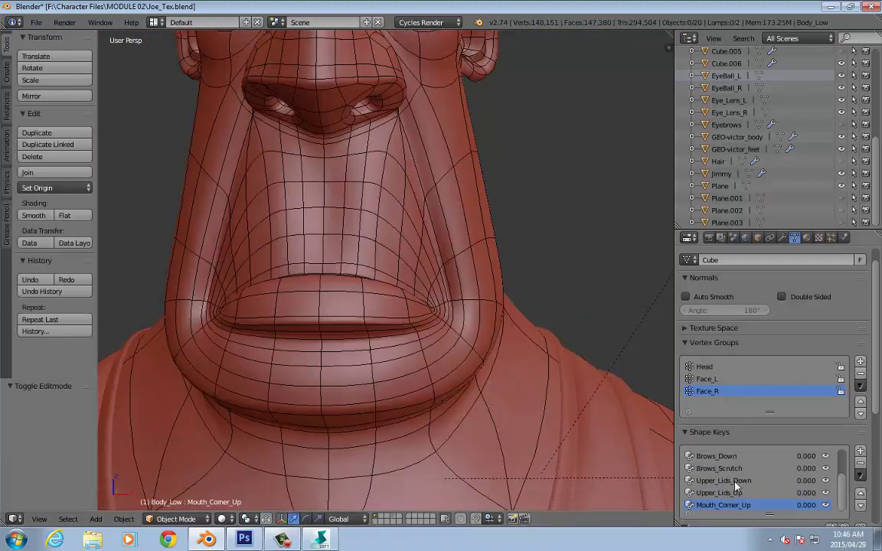
pyautogui.scroll(-5, 867, 458)
pyautogui.moveTo(709, 399)
pyautogui.mouseDown()
pyautogui.moveTo(877, 399)
pyautogui.moveTo(708, 399)
pyautogui.mouseUp()
pyautogui.scroll(3, 569, 254)
# Return to Edit Mode, enable proportional editing and raise the cheek face beside the mouth corner about 0.10 along Z.
pyautogui.press('Tab')
pyautogui.scroll(-3, 533, 254)
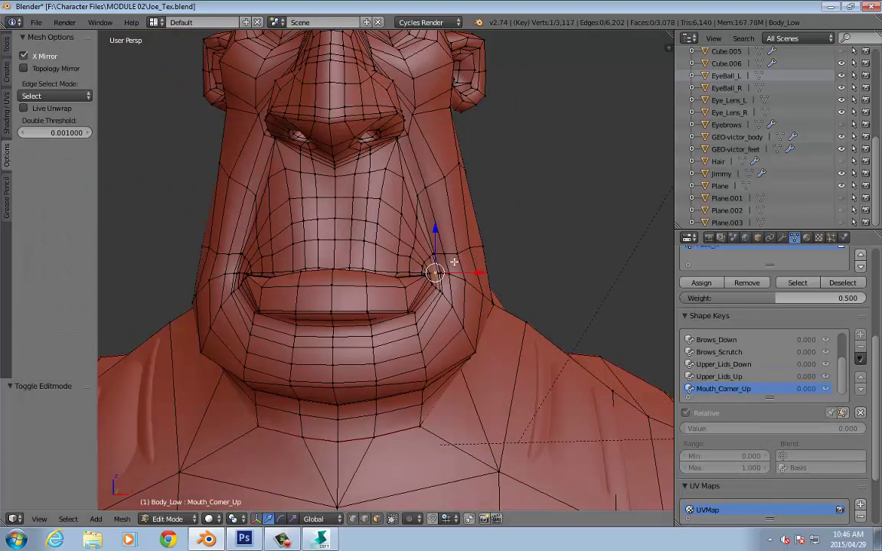
pyautogui.rightClick(454, 263)
pyautogui.click(409, 519)
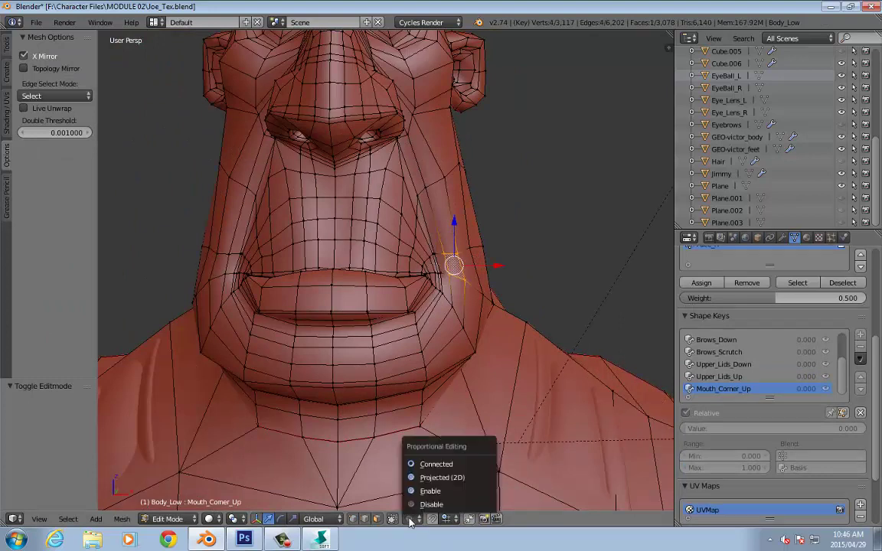
pyautogui.click(394, 429)
pyautogui.press('g')
pyautogui.press('z')
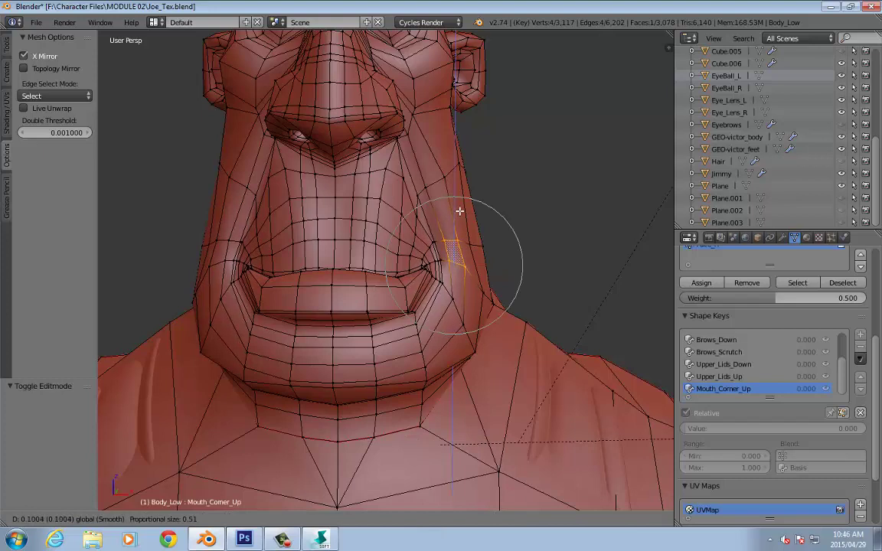
pyautogui.click(523, 267)
# Shift the cheek beside the mouth along X and raise the vertex on its outer contour 0.044 along Z.
pyautogui.press('g')
pyautogui.press('x')
pyautogui.click(508, 251)
pyautogui.moveTo(508, 250); pyautogui.dragTo(487, 253, button='middle')
pyautogui.press('g')
pyautogui.press('x')
pyautogui.press('z')
pyautogui.click(487, 207)
pyautogui.moveTo(487, 207); pyautogui.dragTo(534, 226, button='middle')
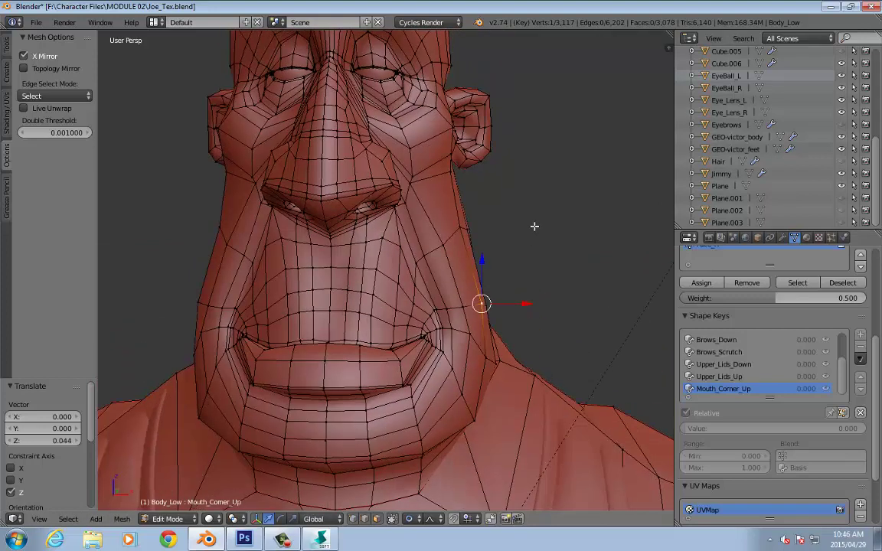
# Select the cross edge on the upper cheek below the ear and raise it 0.051 along Z.
pyautogui.rightClick(454, 237)
pyautogui.press('g')
pyautogui.click(446, 201)
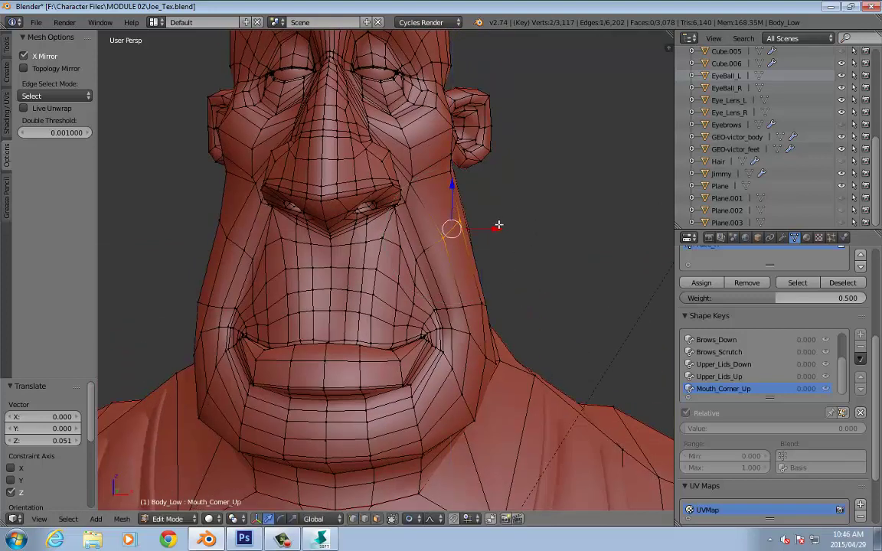
# Set the Mouth_Corner_Up value to 1.000 in Object Mode to check the smile, and return to Edit Mode.
pyautogui.press('Tab')
pyautogui.scroll(-2, 679, 398)
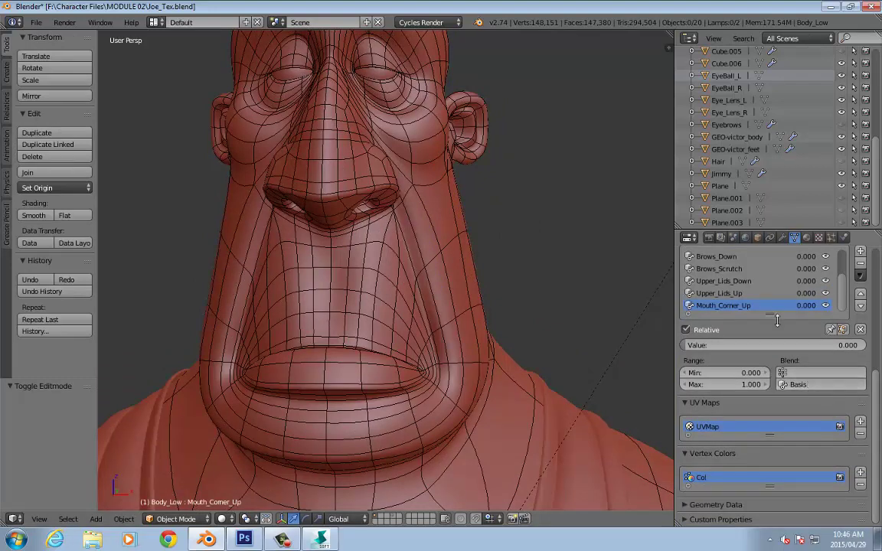
pyautogui.moveTo(691, 346)
pyautogui.mouseDown()
pyautogui.moveTo(863, 346)
pyautogui.moveTo(691, 346)
pyautogui.mouseUp()
pyautogui.hotkey('ctrl', 'z')
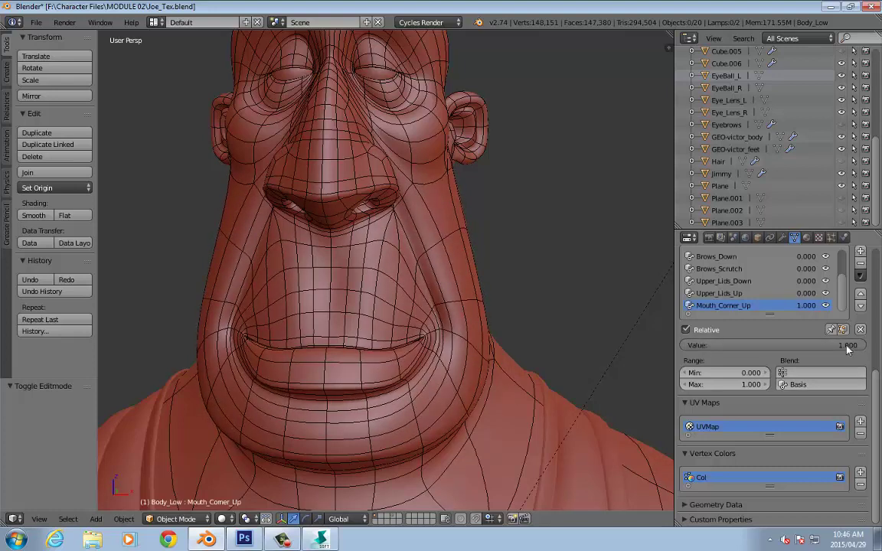
pyautogui.press('Tab')
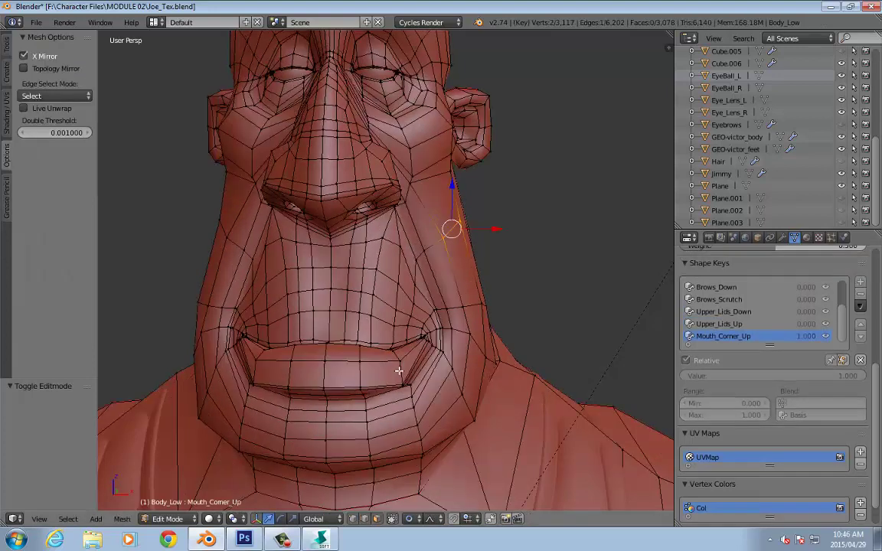
# Raise the outer vertical edge of the lower lip along Z, and set Mouth_Corner_Up to 0.000 before returning to Edit Mode.
pyautogui.rightClick(398, 372)
pyautogui.press('g')
pyautogui.press('z')
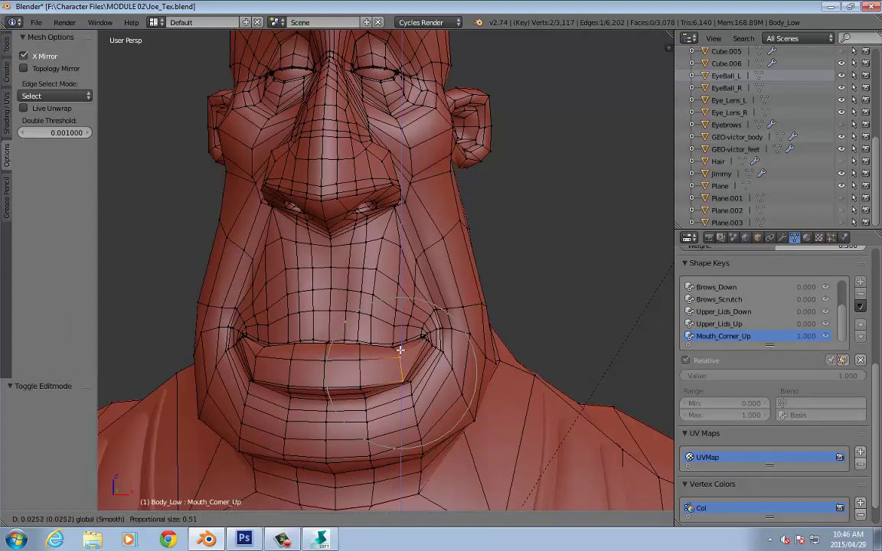
pyautogui.click(399, 342)
pyautogui.press('Tab')
pyautogui.moveTo(857, 345); pyautogui.dragTo(606, 351)
pyautogui.press('Tab')
# Above the upper lip near the mouth corner, raise the vertex 0.023 and the neighbouring face 0.029 along Z.
pyautogui.scroll(2, 409, 369)
pyautogui.rightClick(398, 355)
pyautogui.press('g')
pyautogui.press('z')
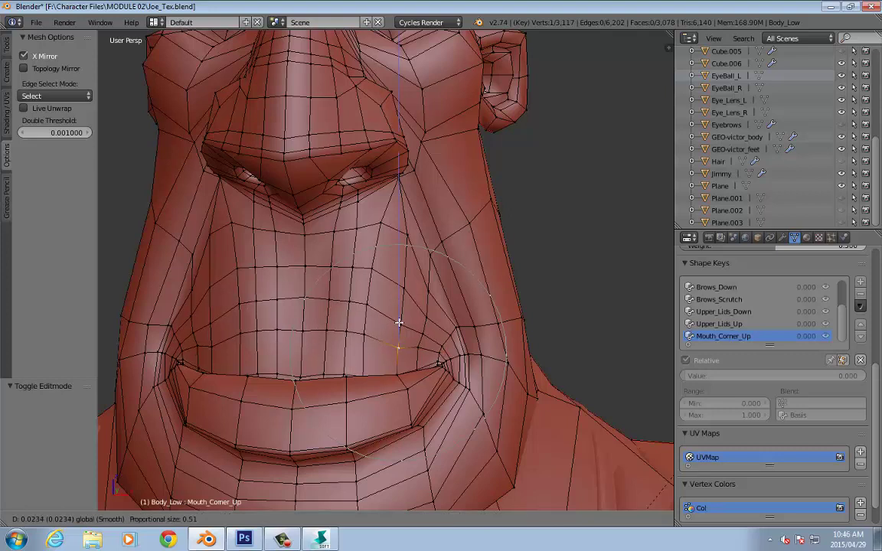
pyautogui.click(398, 322)
pyautogui.rightClick(380, 350)
pyautogui.press('g')
pyautogui.press('z')
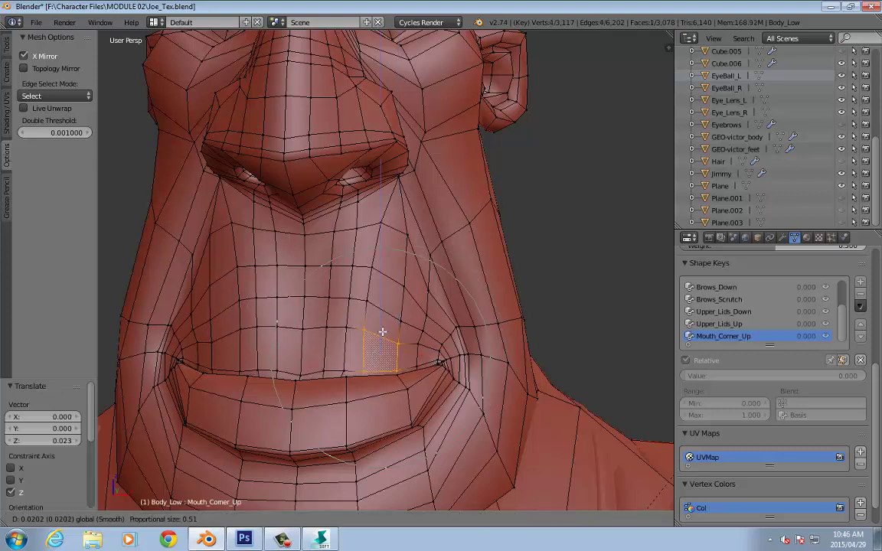
pyautogui.click(382, 330)
pyautogui.moveTo(382, 329); pyautogui.dragTo(442, 333, button='middle')
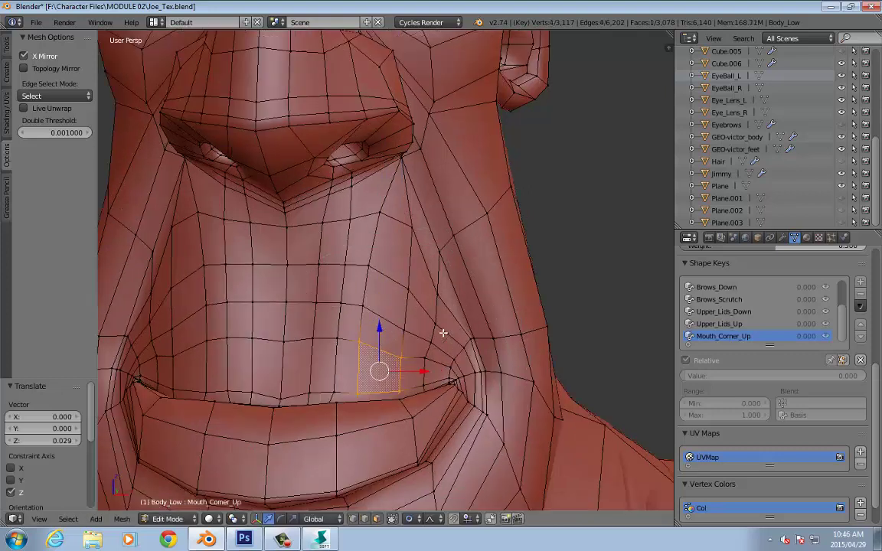
# Raise the small face at the outer mouth corner 0.067 along Z.
pyautogui.rightClick(460, 383)
pyautogui.press('g')
pyautogui.press('z')
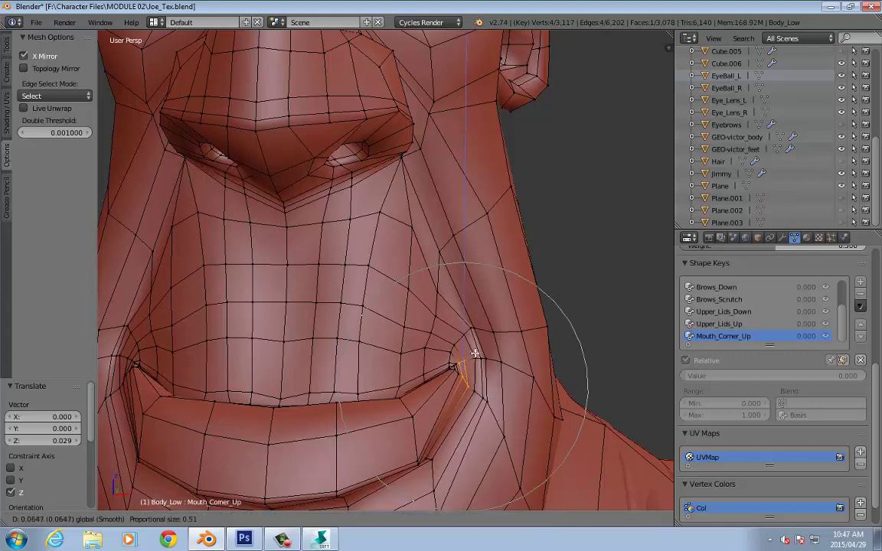
pyautogui.click(476, 353)
pyautogui.moveTo(360, 357); pyautogui.dragTo(405, 322, button='middle')
pyautogui.scroll(3, 385, 406)
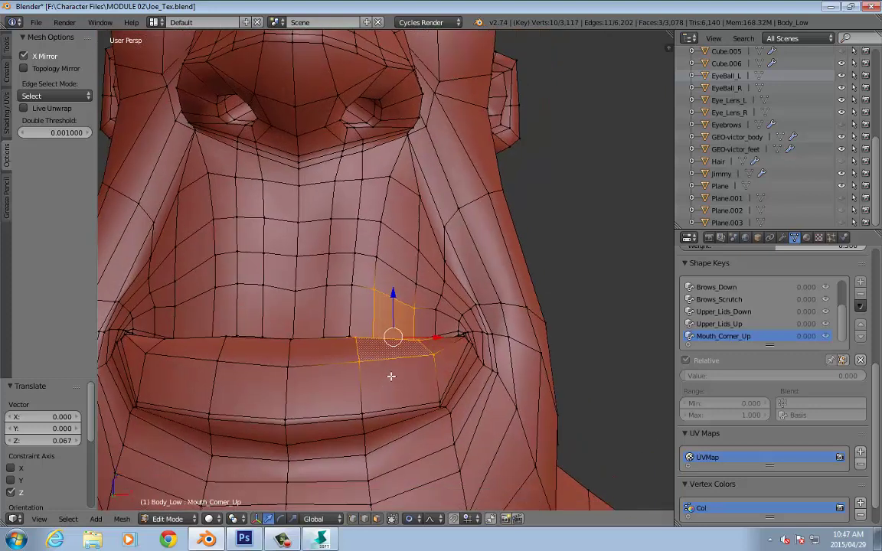
# Select the vertical edge path across the lower lip between its middle and the corner, and edge-slide it by a factor of 0.156.
pyautogui.rightClick(369, 394)
pyautogui.scroll(4, 371, 390)
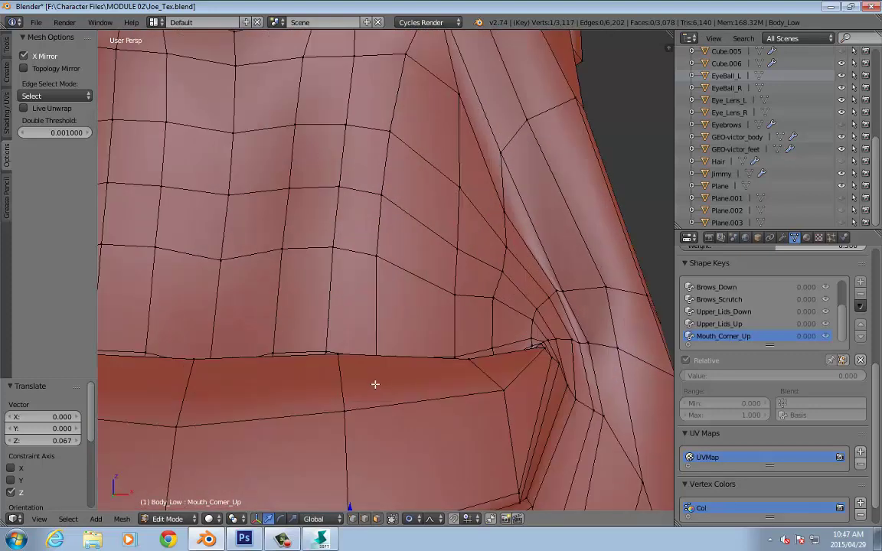
pyautogui.press('a')
pyautogui.rightClick(366, 436)
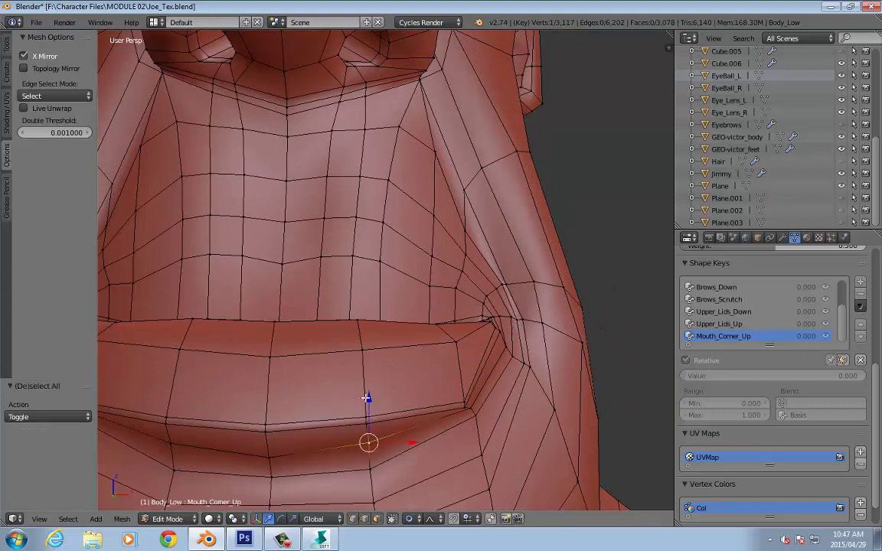
pyautogui.press('a')
pyautogui.rightClick(366, 433)
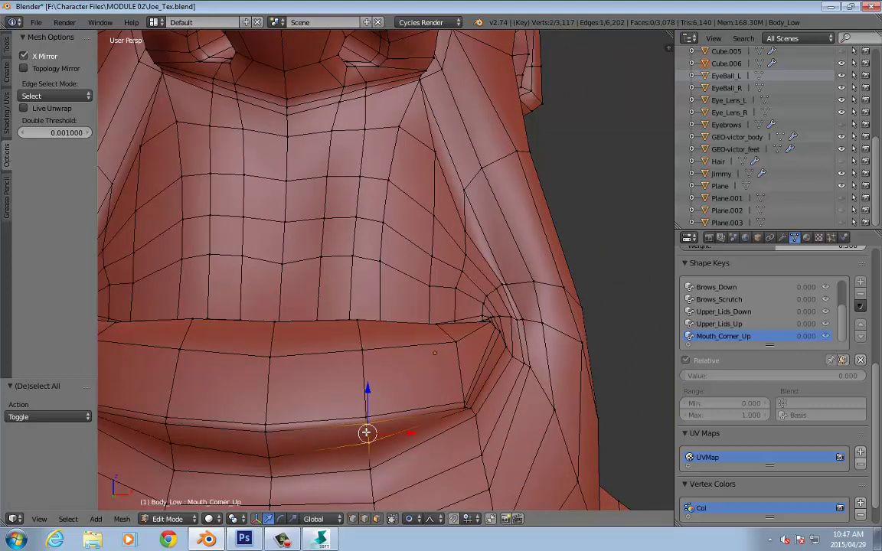
pyautogui.keyDown('ctrl'); pyautogui.rightClick(364, 374); pyautogui.keyUp('ctrl')
pyautogui.press('g')
pyautogui.press('g')
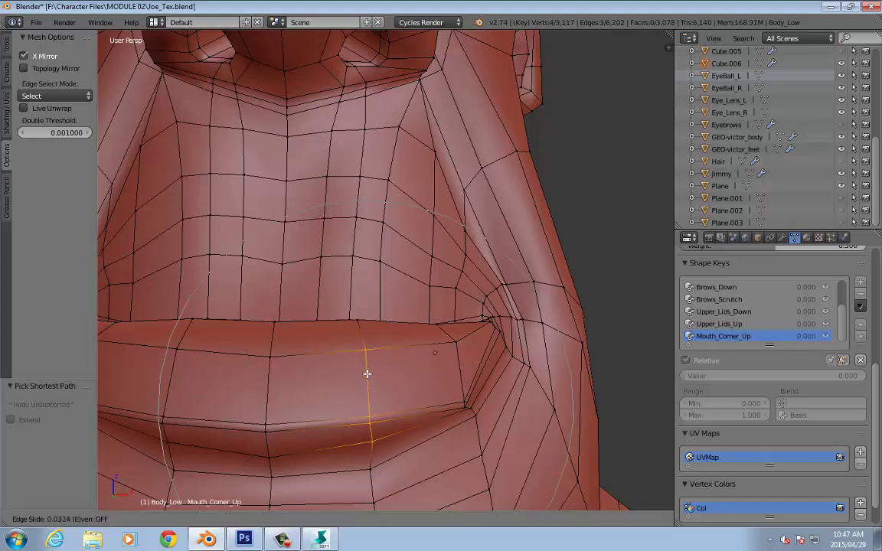
pyautogui.click(388, 371)
pyautogui.scroll(-5, 388, 371)
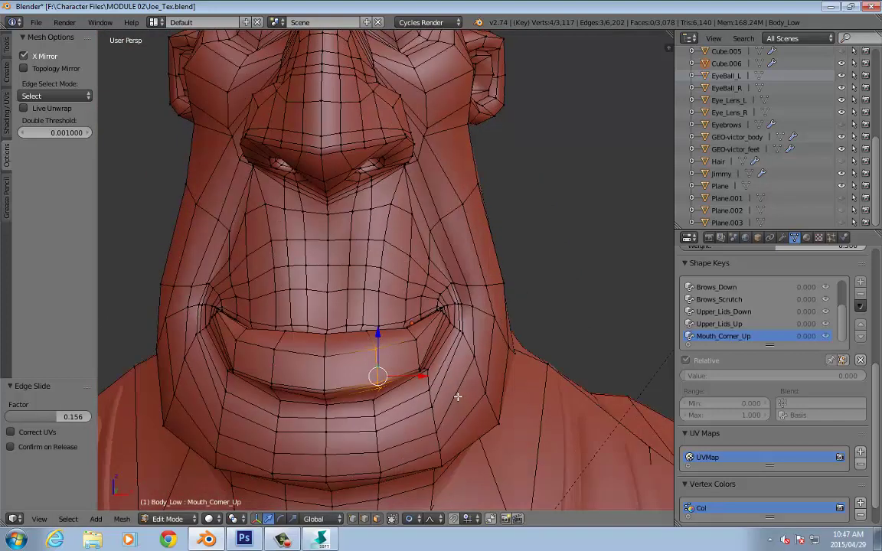
# Scrub Mouth_Corner_Up in Object Mode to compare the smile with the neutral mouth, leaving the value at 0.000.
pyautogui.press('Tab')
pyautogui.moveTo(806, 305); pyautogui.dragTo(846, 306)
pyautogui.moveTo(846, 346); pyautogui.dragTo(675, 342)
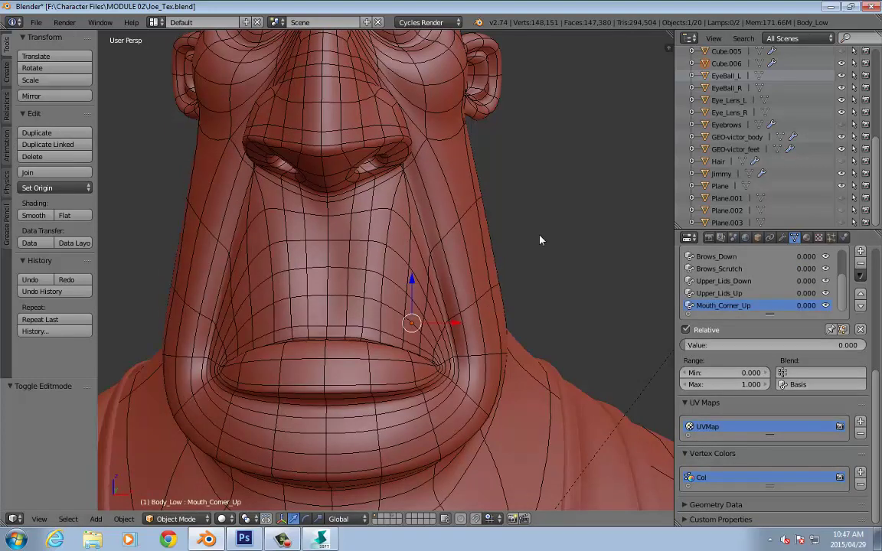
pyautogui.moveTo(557, 186); pyautogui.dragTo(516, 194, button='middle')
# Select the body mesh, nudge the cheek geometry below the eye slightly upward in Edit Mode, and return to Object Mode.
pyautogui.rightClick(426, 159)
pyautogui.press('Tab')
pyautogui.rightClick(405, 154)
pyautogui.moveTo(405, 124); pyautogui.dragTo(404, 123)
pyautogui.rightClick(434, 111)
pyautogui.moveTo(445, 89); pyautogui.dragTo(447, 73)
pyautogui.keyDown('shift'); pyautogui.rightClick(438, 61); pyautogui.keyUp('shift')
pyautogui.press('Tab')
pyautogui.scroll(-5, 479, 197)
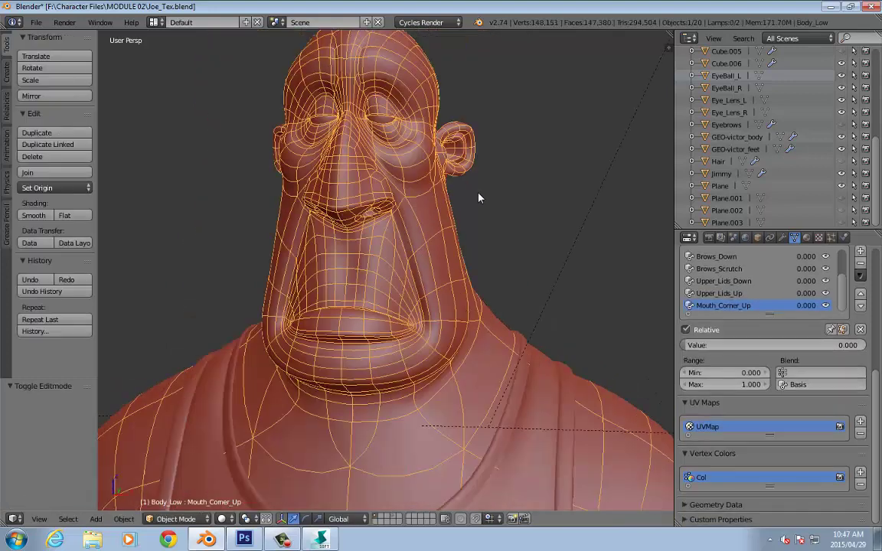
# Set the Mouth_Corner_Up value to 1.000 and check the smile in profile.
pyautogui.moveTo(702, 351); pyautogui.dragTo(865, 352)
pyautogui.moveTo(563, 205); pyautogui.dragTo(439, 238, button='middle')
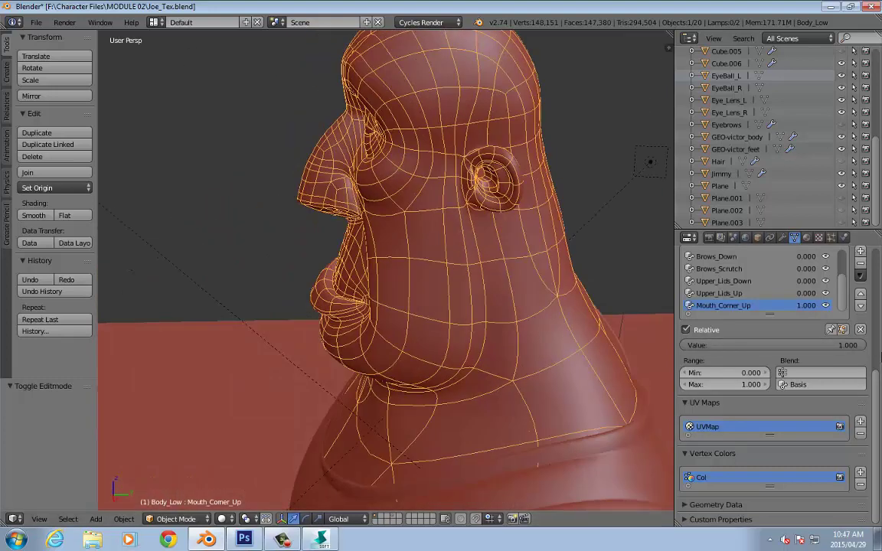
pyautogui.moveTo(773, 346)
pyautogui.mouseDown()
pyautogui.moveTo(731, 345)
pyautogui.moveTo(773, 346)
pyautogui.mouseUp()
# Enter Edit Mode, select the geometry at the mouth corner and push it back into the face along Y.
pyautogui.press('Tab')
pyautogui.scroll(5, 340, 348)
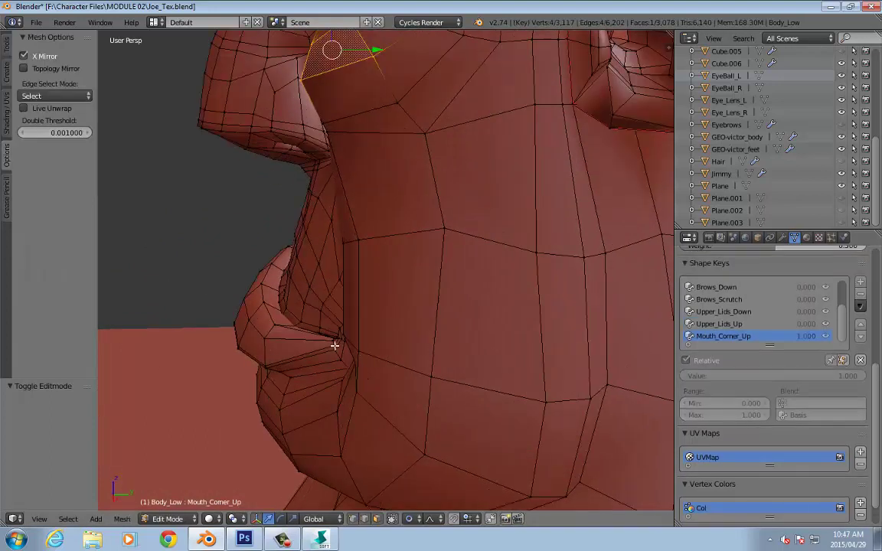
pyautogui.moveTo(340, 349); pyautogui.dragTo(351, 355, button='middle')
pyautogui.rightClick(352, 353)
pyautogui.press('g')
pyautogui.press('y')
pyautogui.click(393, 345)
pyautogui.moveTo(393, 345); pyautogui.dragTo(457, 261, button='middle')
# Return to Object Mode, keep Mouth_Corner_Up at 1.000, deselect everything and preview the face in rendered shading.
pyautogui.press('Tab')
pyautogui.scroll(-4, 512, 325)
pyautogui.rightClick(564, 231)
pyautogui.rightClick(417, 252)
pyautogui.moveTo(854, 345)
pyautogui.mouseDown()
pyautogui.moveTo(692, 345)
pyautogui.moveTo(854, 344)
pyautogui.mouseUp()
pyautogui.press('a')
pyautogui.moveTo(441, 185); pyautogui.dragTo(480, 212, button='middle')
pyautogui.hotkey('shift', 'z')
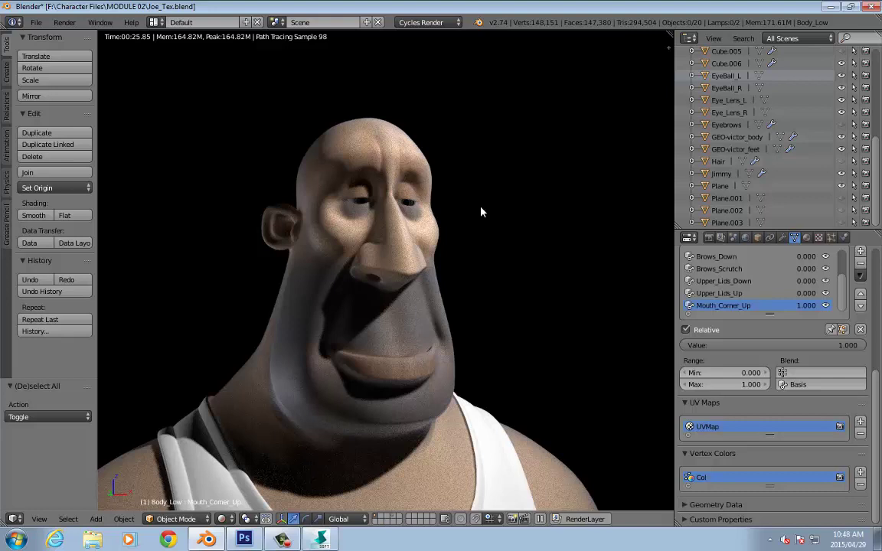
# Switch to Softimage and frame the whole Bub_Fin_RigSetup_02 character rig in the view.
pyautogui.hotkey('alt', 'Tab')
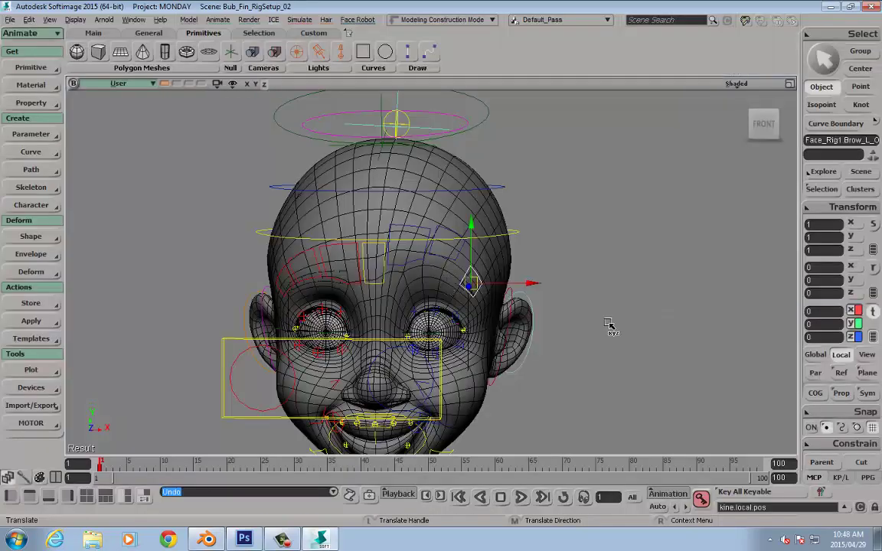
pyautogui.press('a')
pyautogui.press('s')
pyautogui.moveTo(597, 302); pyautogui.dragTo(546, 213, button='middle')
pyautogui.moveTo(546, 213); pyautogui.dragTo(538, 374, button='middle')
pyautogui.press('s')
pyautogui.moveTo(576, 223); pyautogui.dragTo(559, 344)
pyautogui.moveTo(559, 345); pyautogui.dragTo(560, 330, button='middle')
pyautogui.moveTo(559, 330); pyautogui.dragTo(557, 330, button='right')
pyautogui.hotkey('ctrl', 'z')
pyautogui.press('space')
pyautogui.press('a')
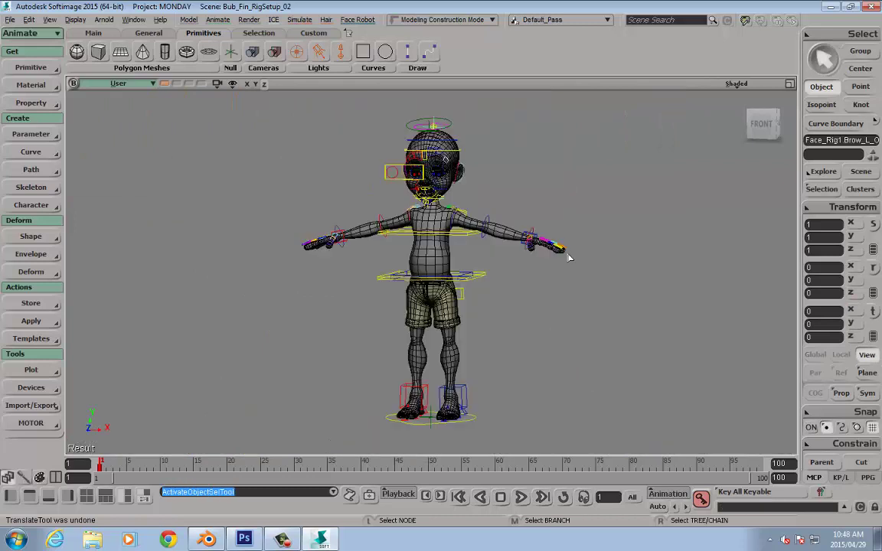
# Clear the selection, close in on the rig's face, and select the L_Cheek control for translation.
pyautogui.click(571, 151)
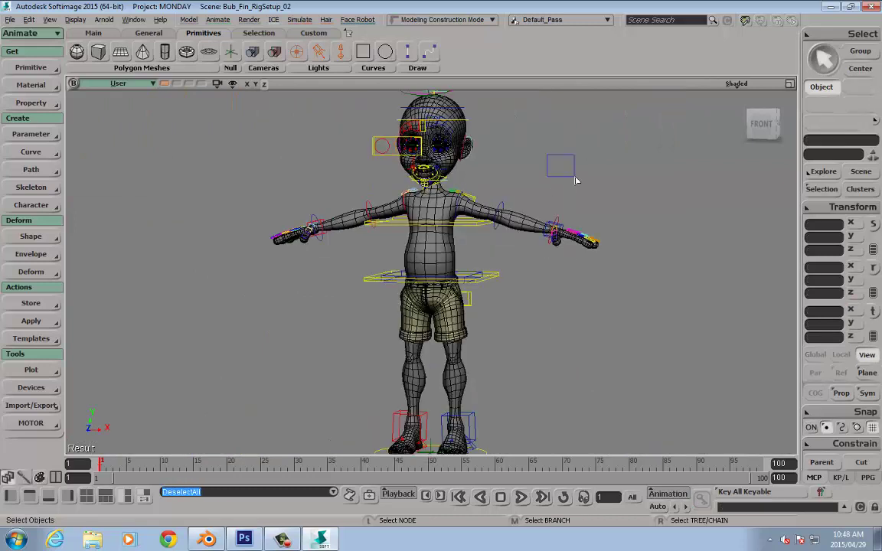
pyautogui.scroll(5, 563, 170)
pyautogui.middleClick(562, 156)
pyautogui.press('f')
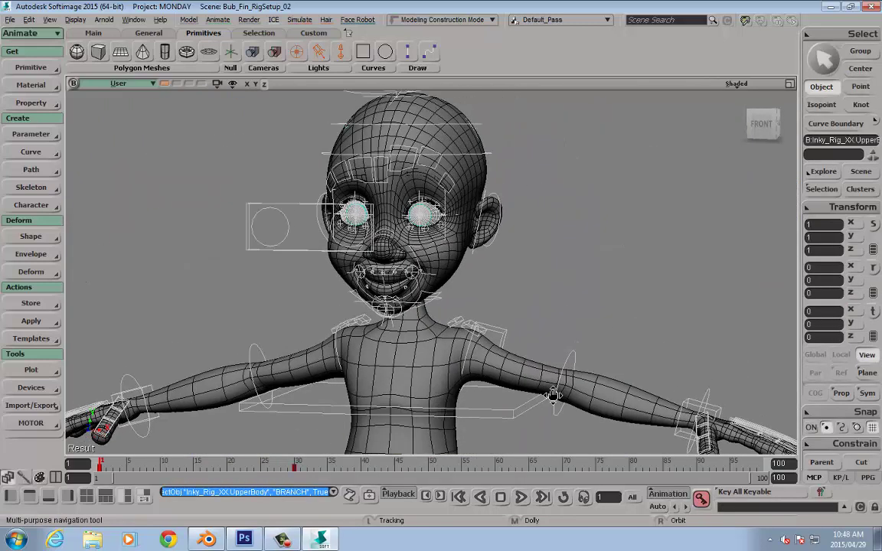
pyautogui.scroll(3, 560, 268)
pyautogui.click(551, 281)
pyautogui.click(419, 228)
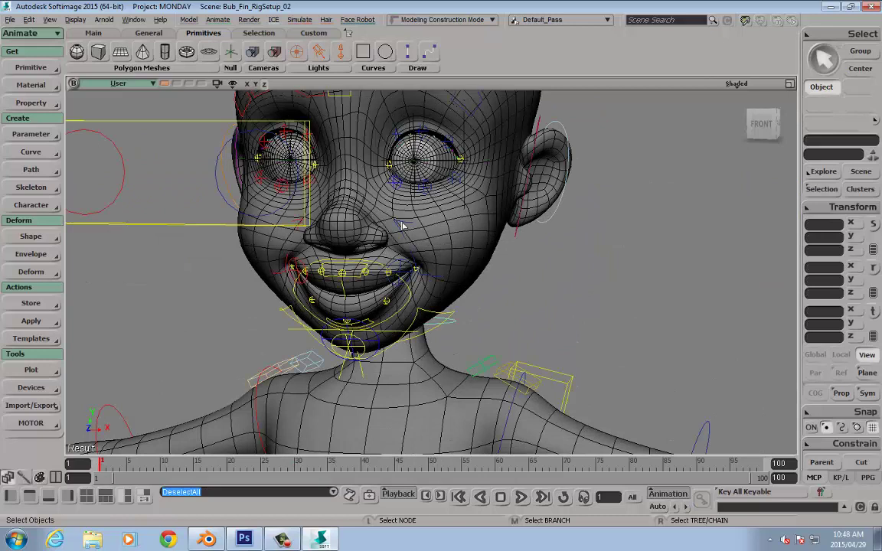
pyautogui.press('v')
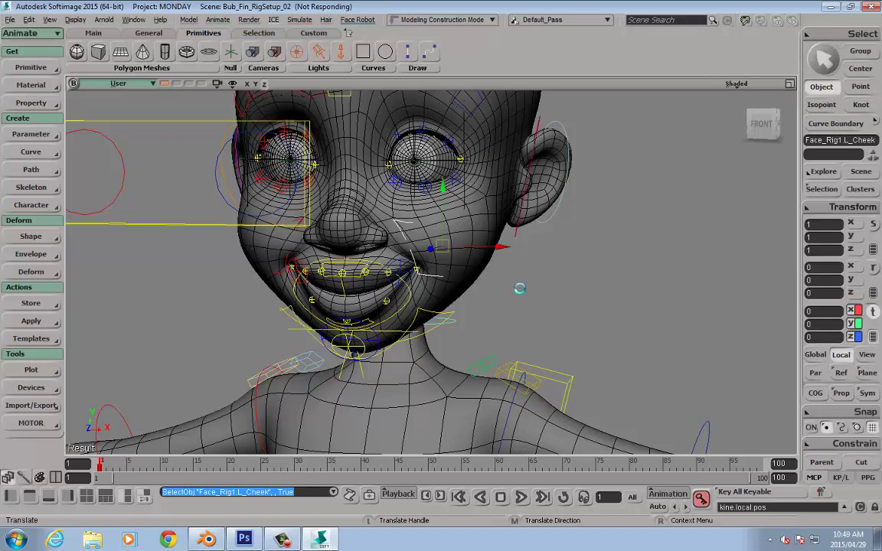
# Glance back at the Blender render, return to Softimage and close the Synoptic View window.
pyautogui.hotkey('alt', 'Tab')
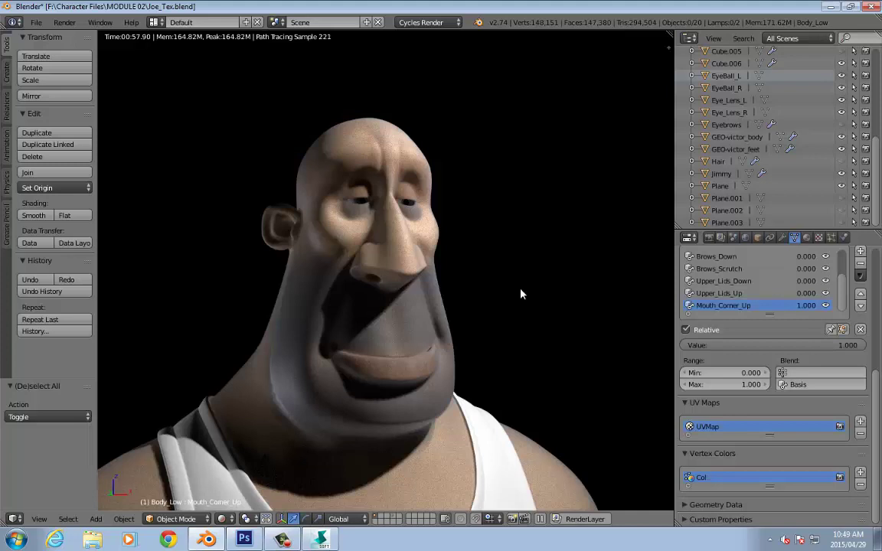
pyautogui.hotkey('alt', 'Tab')
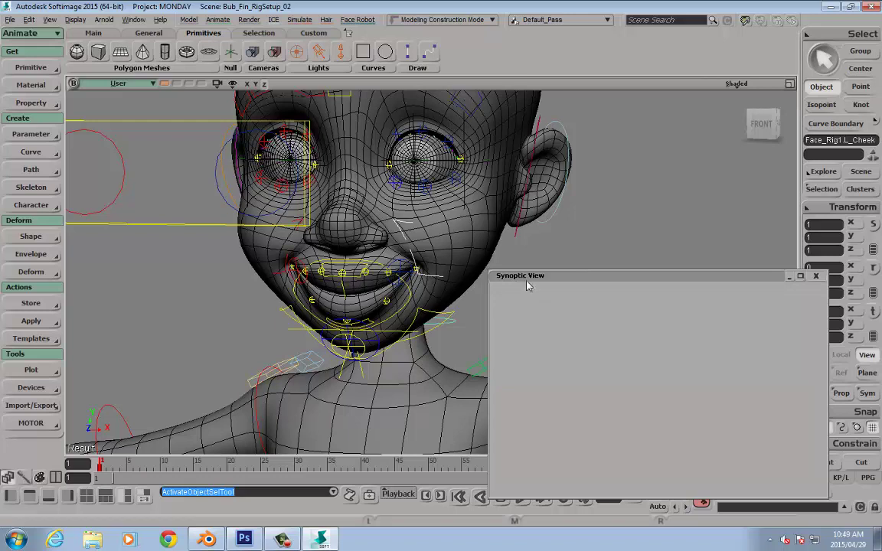
pyautogui.moveTo(530, 275); pyautogui.dragTo(533, 241)
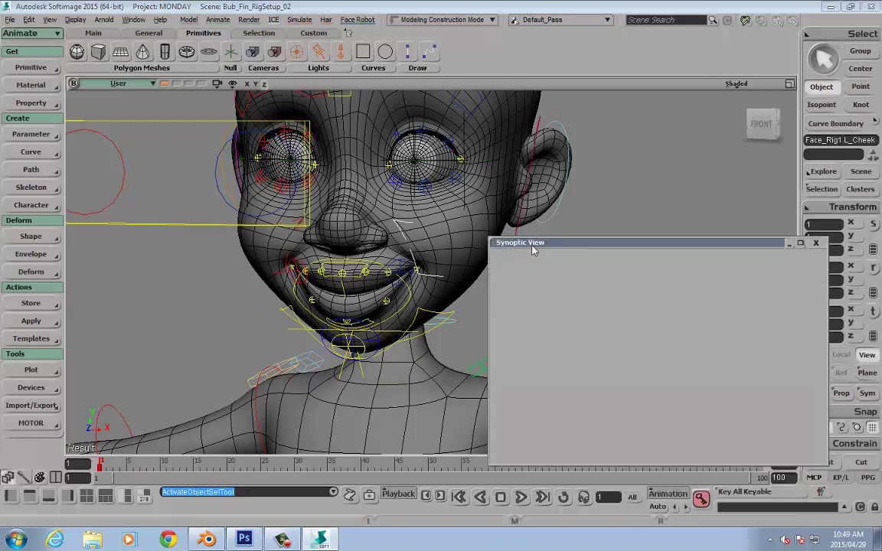
pyautogui.click(282, 538)
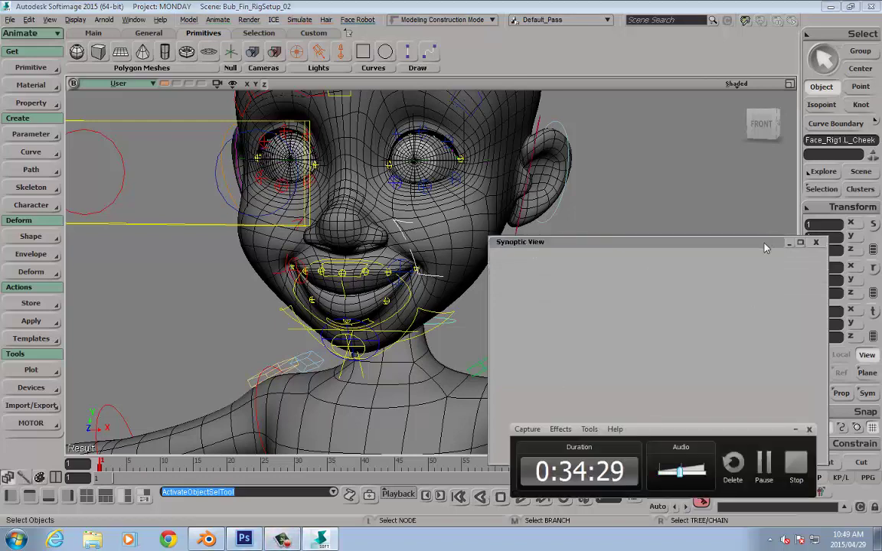
pyautogui.moveTo(764, 243); pyautogui.dragTo(750, 209)
pyautogui.click(801, 209)
# Translate the L_Cheek control outward and up to local X 0.3727 and Y 0.4412 to demonstrate the cheek deformation.
pyautogui.click(451, 260)
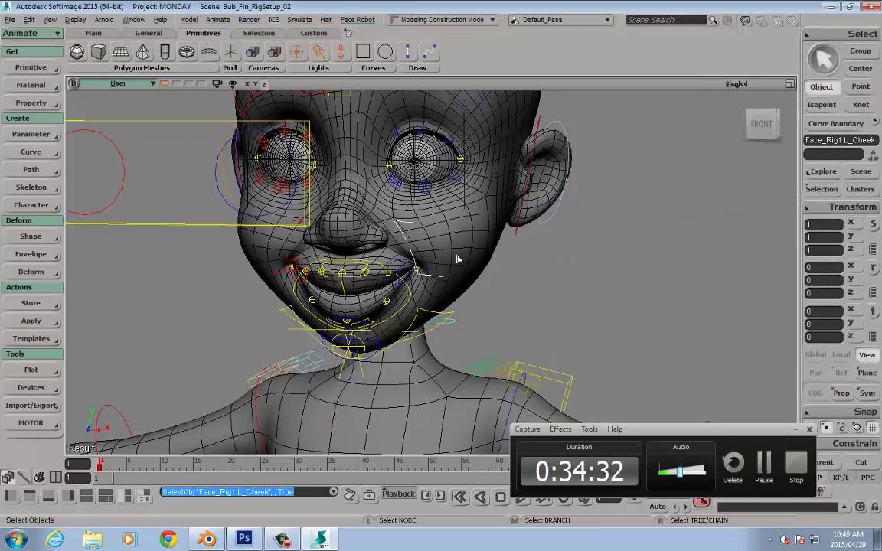
pyautogui.press('v')
pyautogui.moveTo(503, 251); pyautogui.dragTo(470, 237)
pyautogui.moveTo(475, 198); pyautogui.dragTo(469, 167)
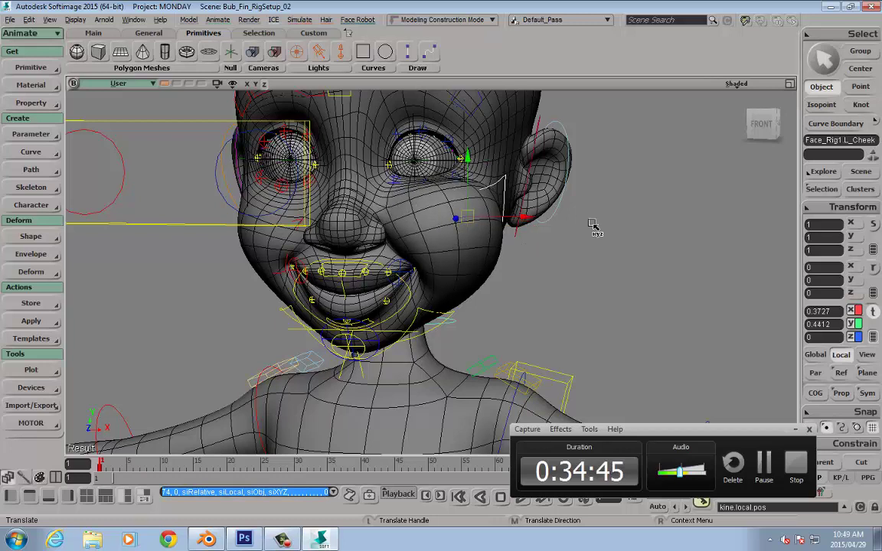
# Reset all transforms of the left mouth corner control and of the L_Cheek control.
pyautogui.press('space')
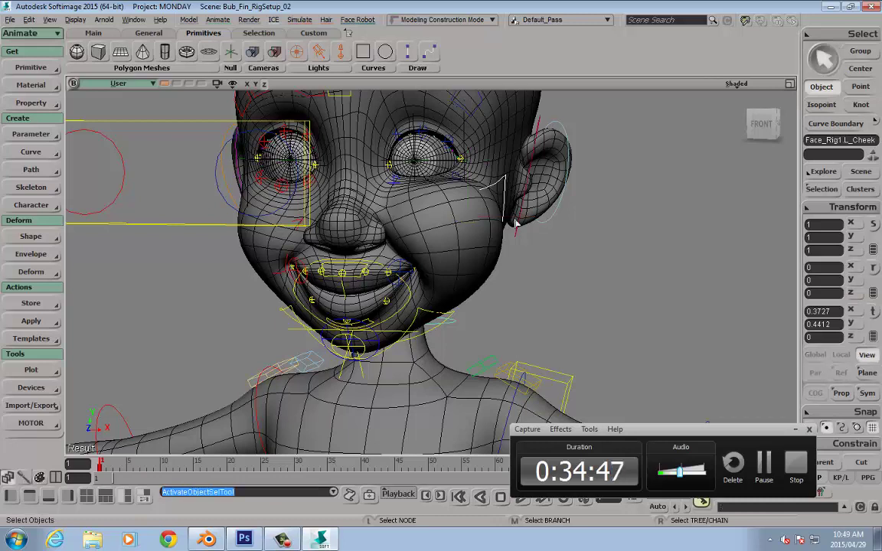
pyautogui.click(411, 273)
pyautogui.hotkey('ctrl', 'shift', 'r')
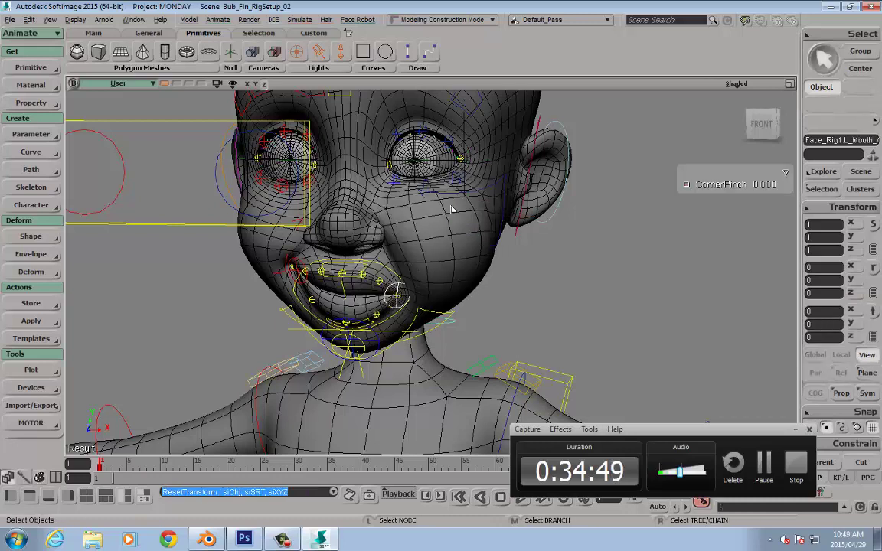
pyautogui.click(501, 188)
pyautogui.hotkey('ctrl', 'shift', 'r')
# Try moving the left mouth corner control vertically and then inward along local X to -0.223, undoing each move.
pyautogui.scroll(3, 474, 302)
pyautogui.rightClick(404, 310)
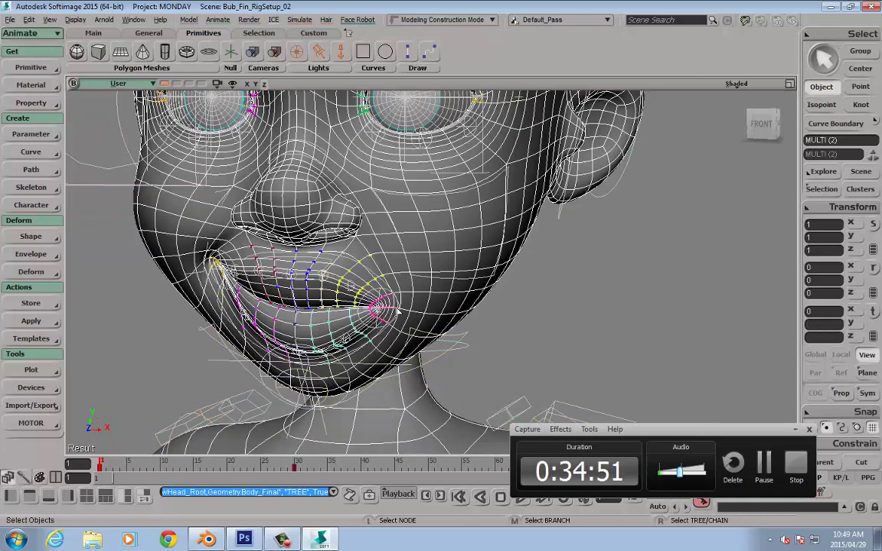
pyautogui.click(388, 308)
pyautogui.press('v')
pyautogui.moveTo(389, 308); pyautogui.dragTo(386, 287)
pyautogui.hotkey('ctrl', 'z')
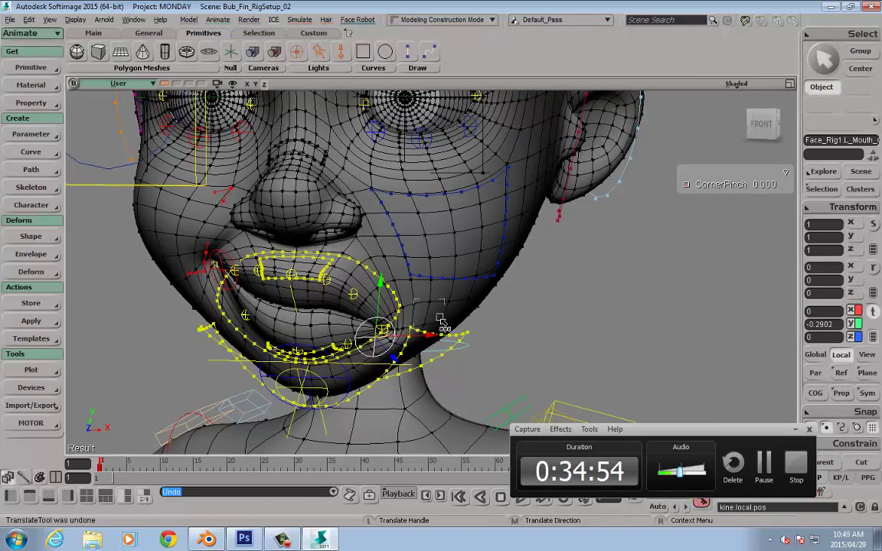
pyautogui.moveTo(434, 314); pyautogui.dragTo(409, 308)
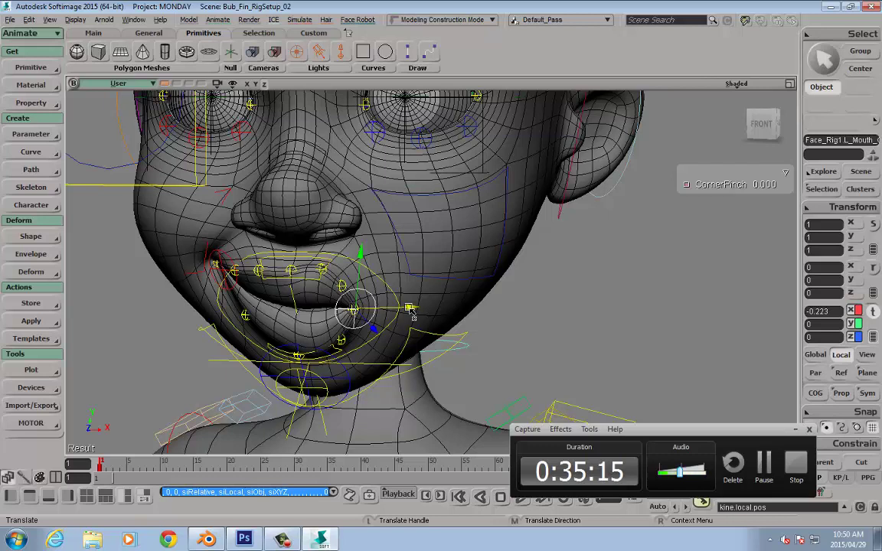
pyautogui.hotkey('ctrl', 'z')
# Reset all transforms of the right mouth corner control.
pyautogui.press('space')
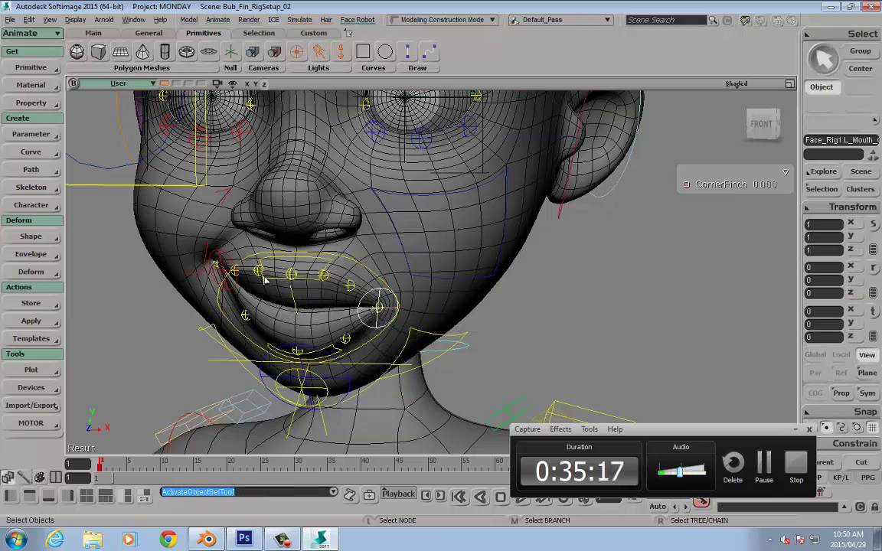
pyautogui.click(228, 259)
pyautogui.hotkey('ctrl', 'shift', 'r')
# Select the UpperLip control and try its lip roll sliders, returning Roll_In and Roll_Out to 0.000.
pyautogui.click(331, 260)
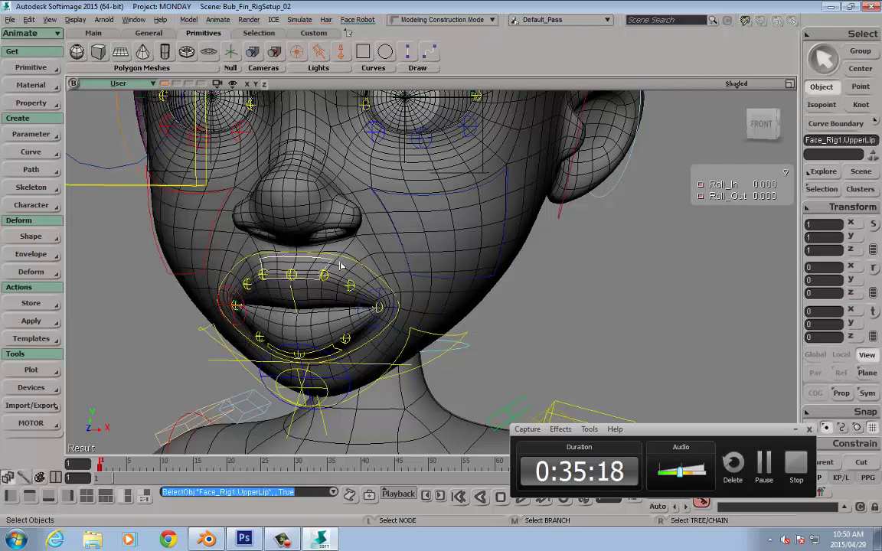
pyautogui.press('F4')
pyautogui.moveTo(731, 100)
pyautogui.mouseDown()
pyautogui.moveTo(741, 99)
pyautogui.moveTo(730, 99)
pyautogui.mouseUp()
pyautogui.press('space')
pyautogui.moveTo(763, 196)
pyautogui.mouseDown()
pyautogui.moveTo(812, 197)
pyautogui.moveTo(767, 202)
pyautogui.mouseUp()
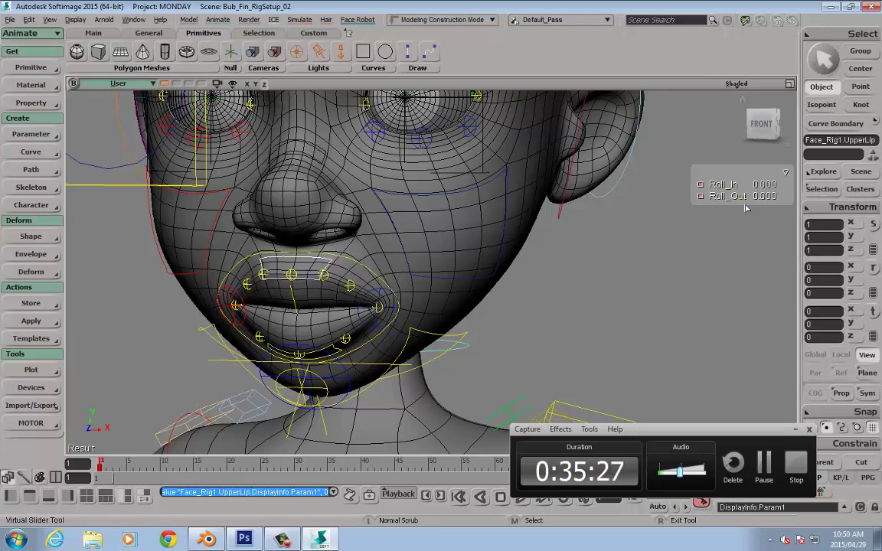
# Try raising the UpperLip control along local Y, and undo the move.
pyautogui.press('space')
pyautogui.press('v')
pyautogui.moveTo(291, 236); pyautogui.dragTo(291, 208)
pyautogui.hotkey('ctrl', 'z')
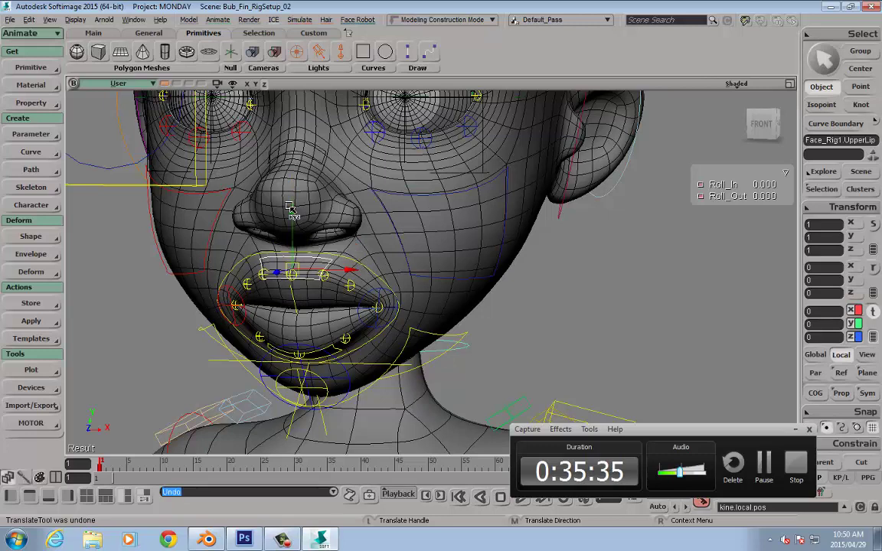